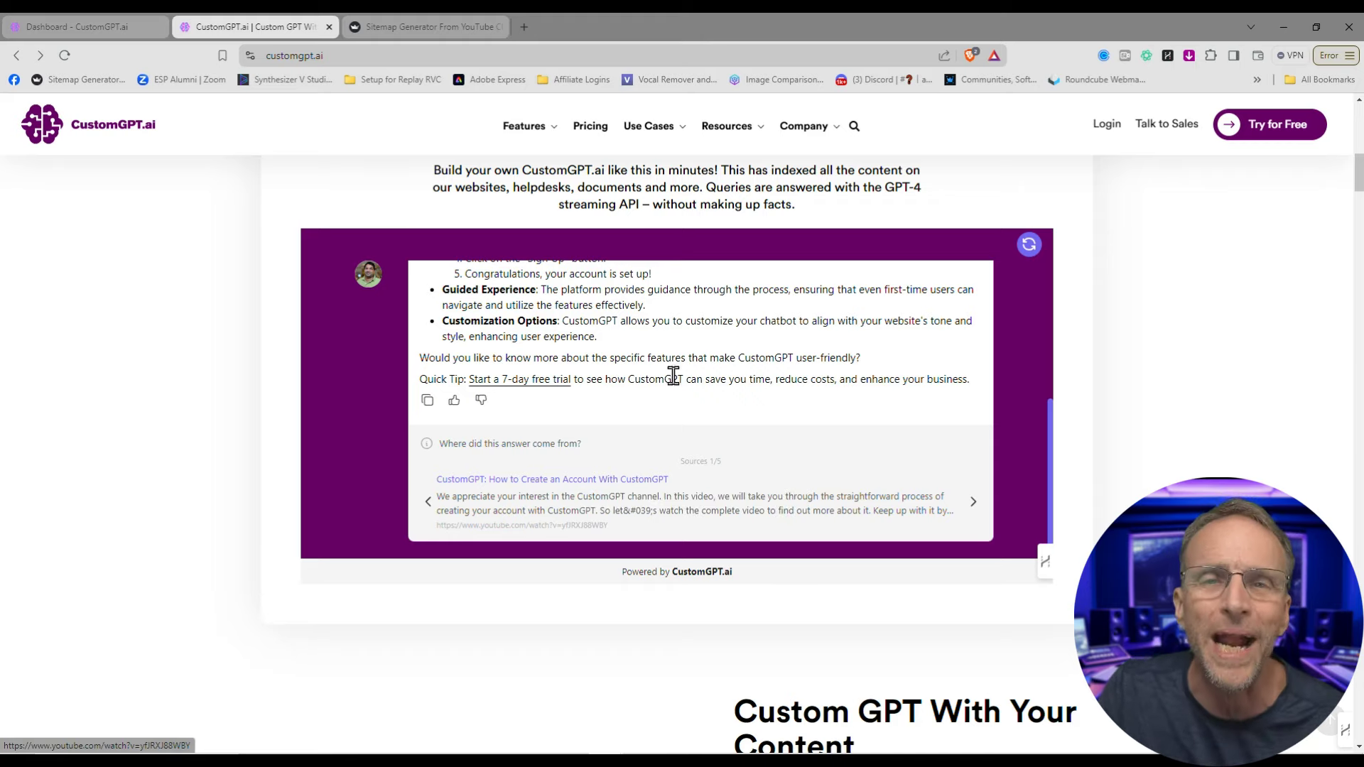
# - Look through the CustomGPT.ai home page, from the chatbot demo to the feature highlights and use cases
pyautogui.scroll(5, 1038, 445)
pyautogui.scroll(-15, 956, 391)
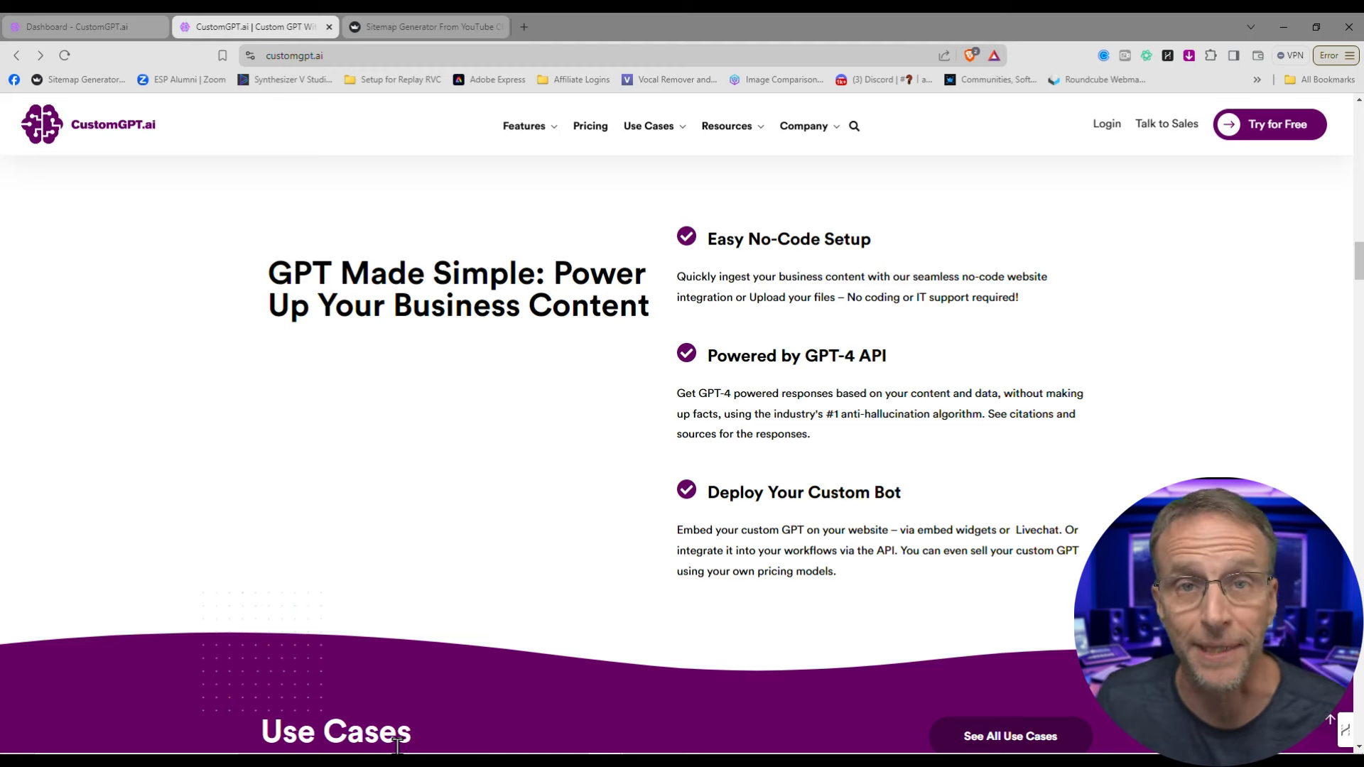
pyautogui.scroll(-5, 397, 744)
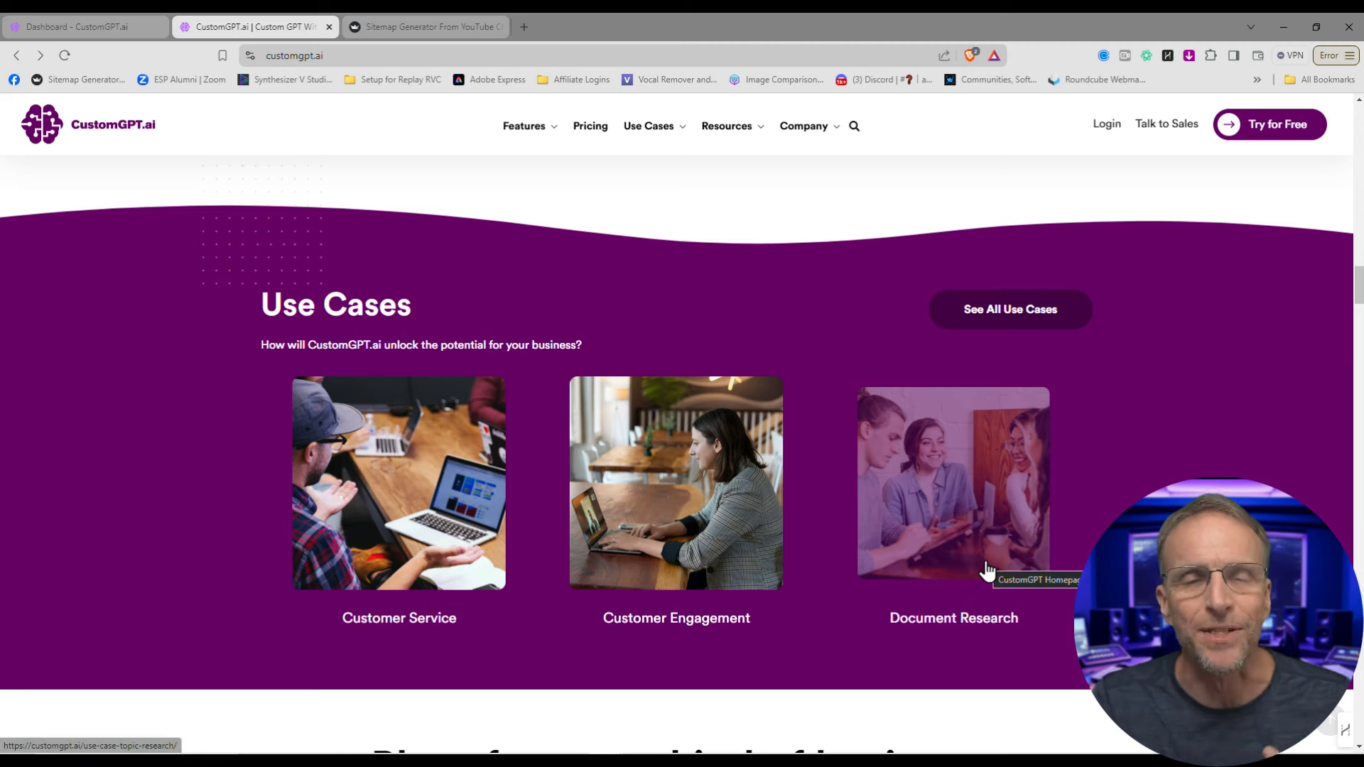
pyautogui.scroll(-8, 365, 308)
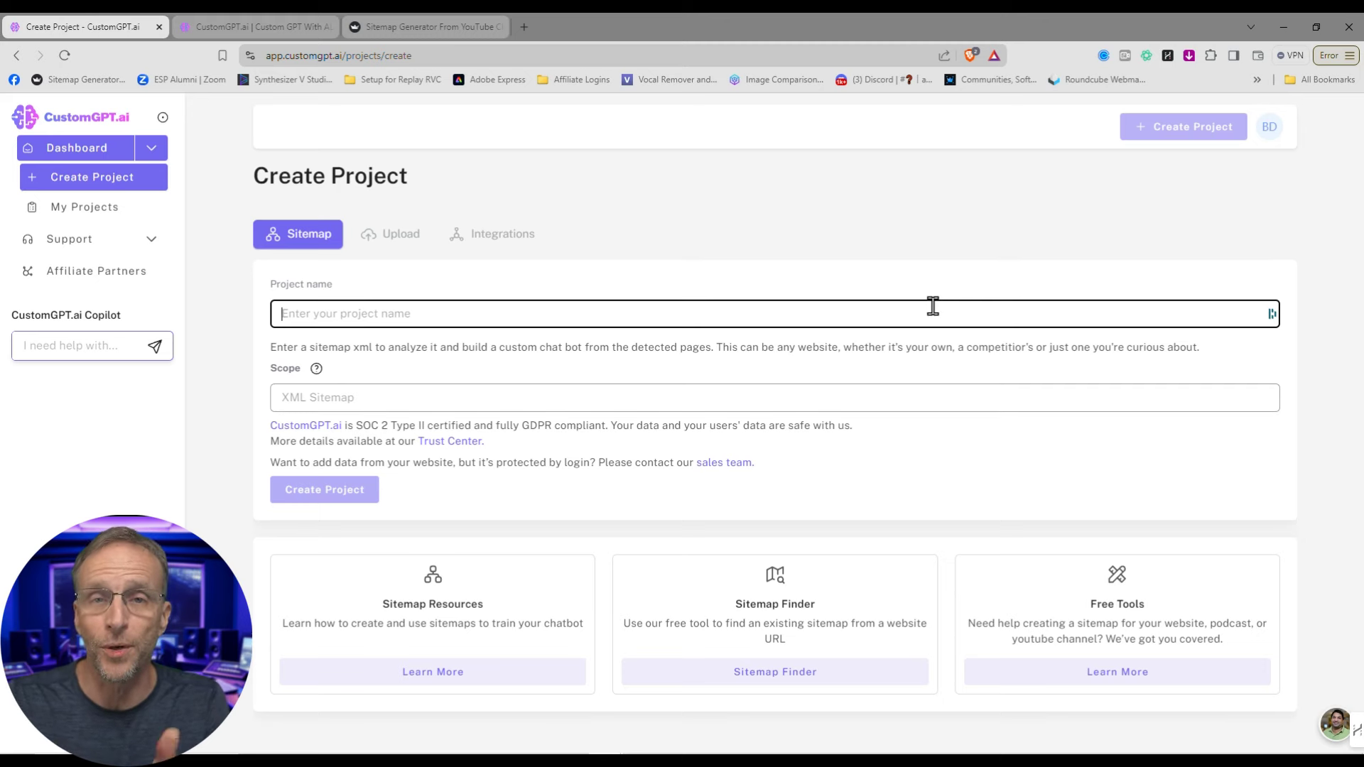
# - View the file Upload form for creating a project, and return to the Sitemap form
pyautogui.click(406, 244)
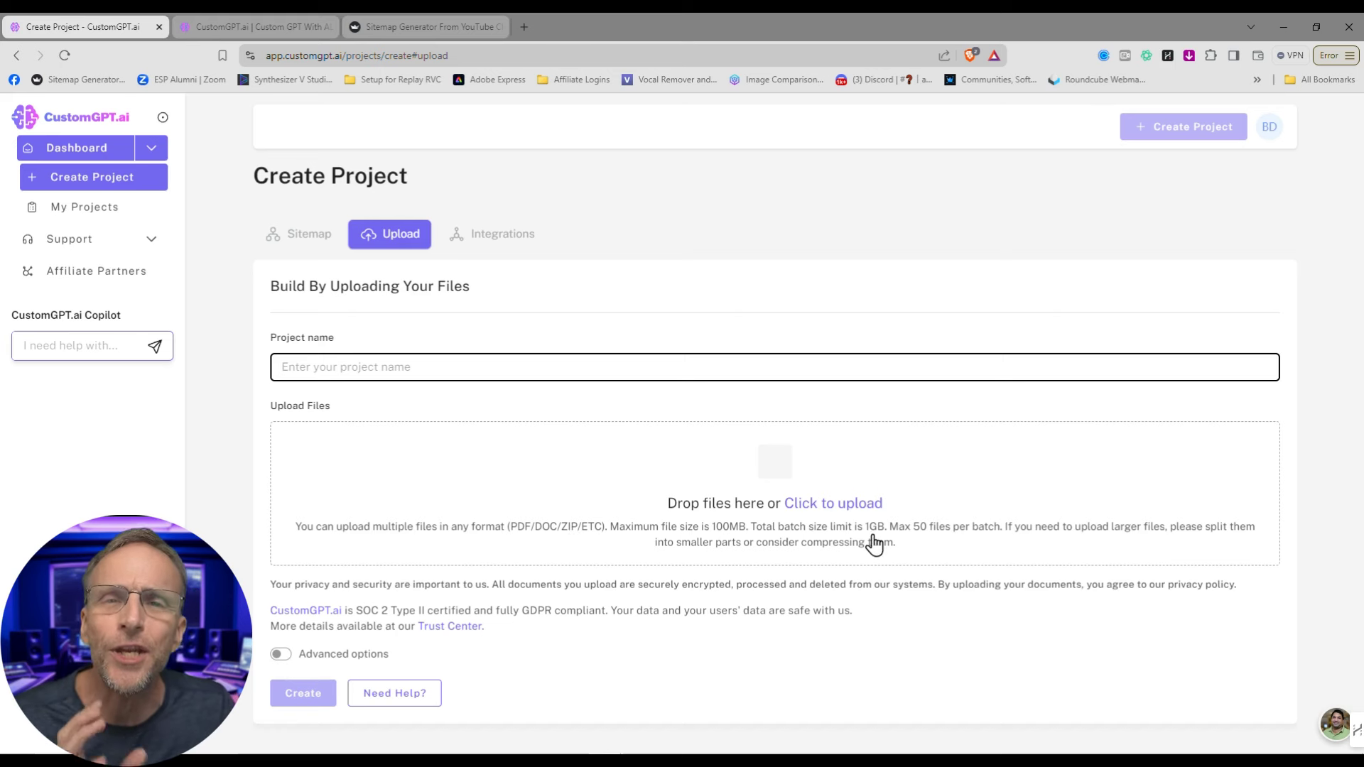
pyautogui.click(309, 235)
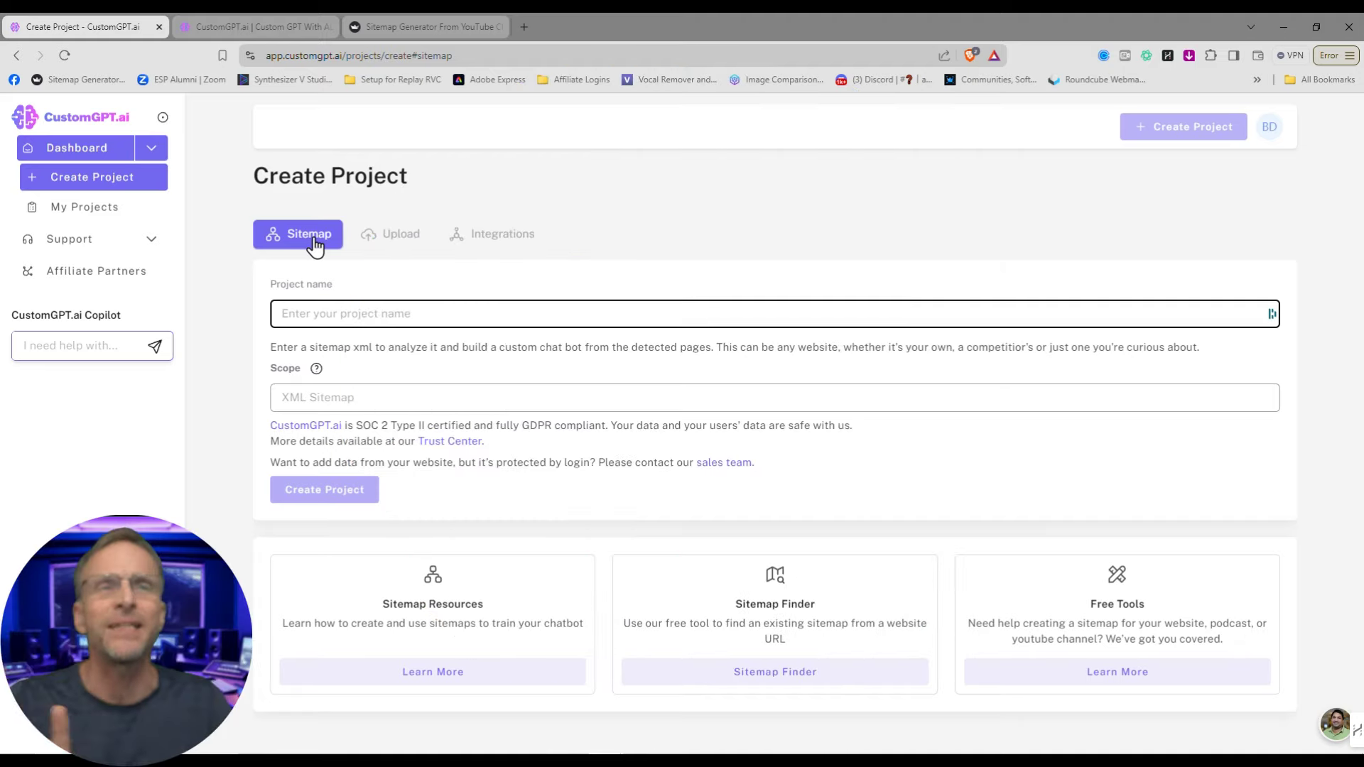
# - Find the Ben and Jerrys project among the existing projects and view its sitemap data settings
pyautogui.click(76, 211)
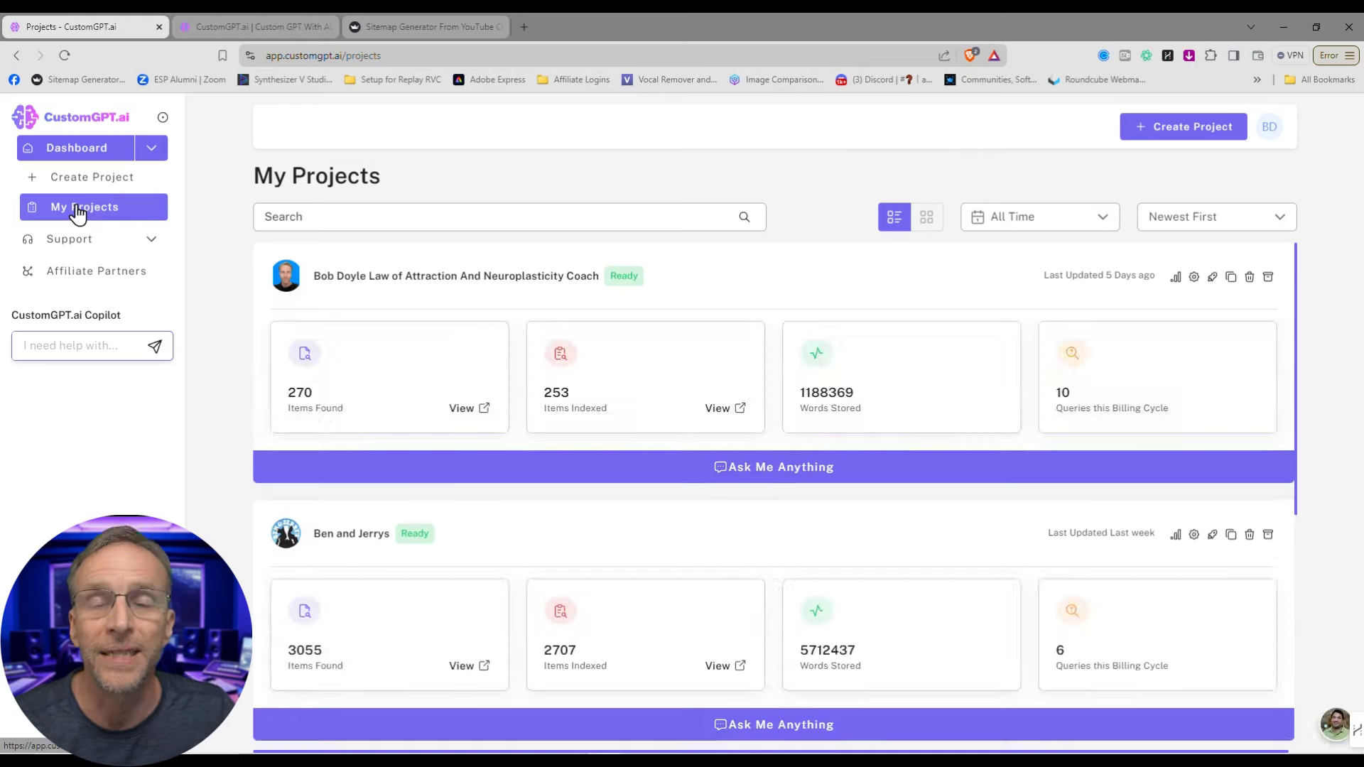
pyautogui.scroll(-3, 491, 347)
pyautogui.scroll(2, 773, 419)
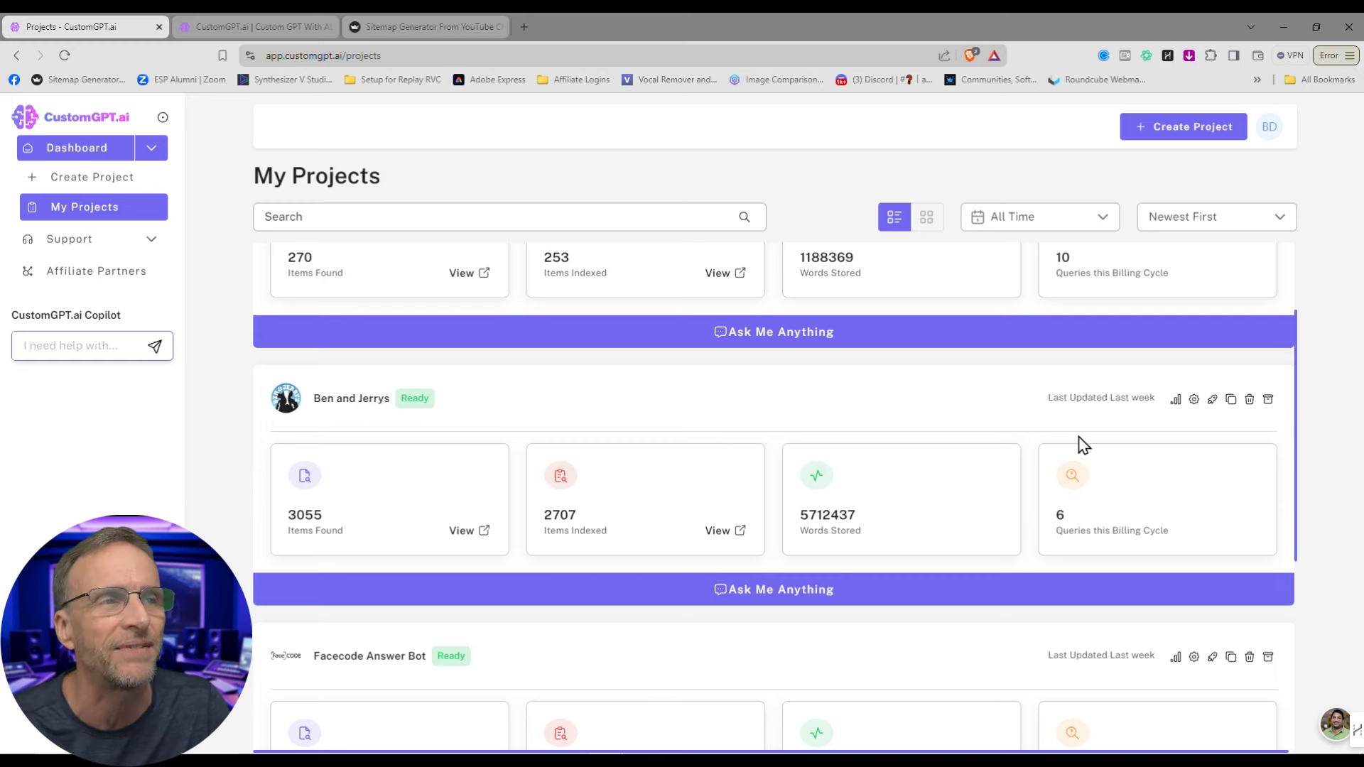
pyautogui.click(1193, 400)
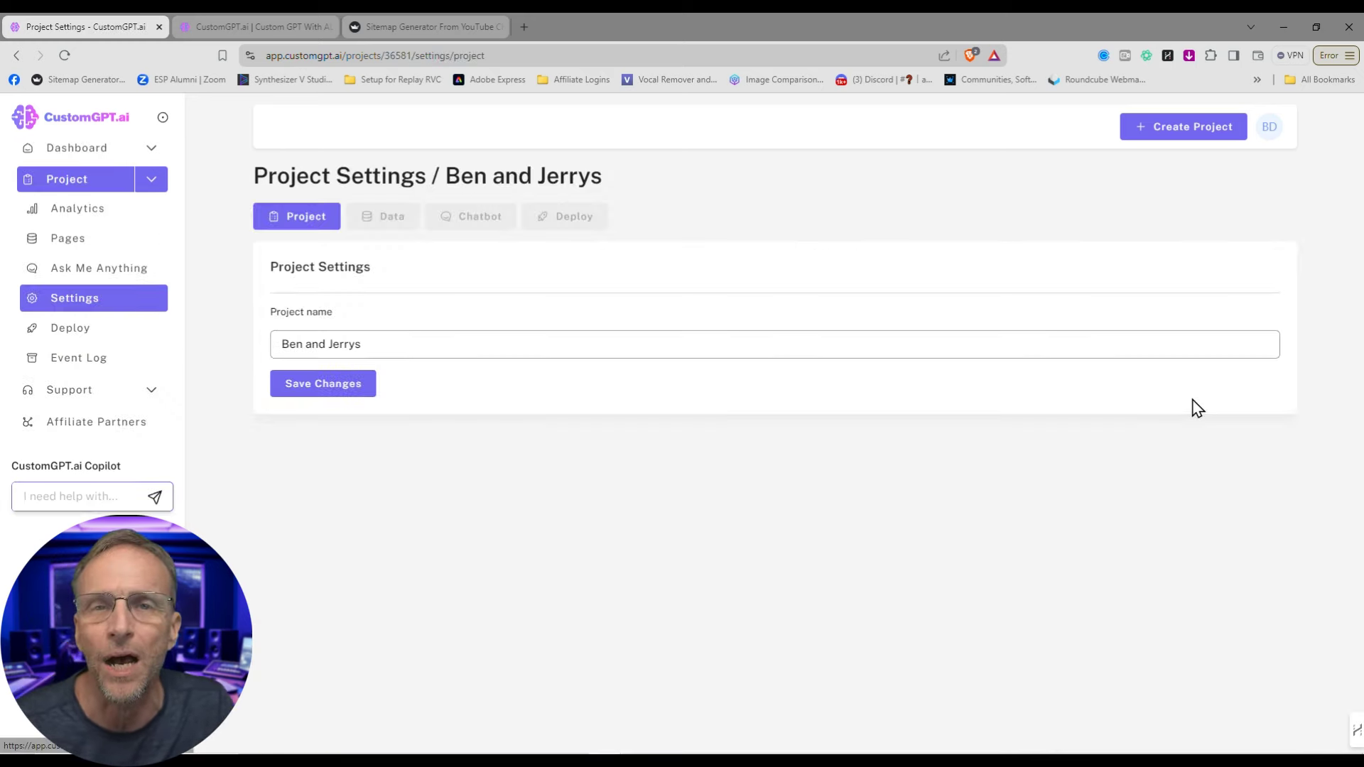
pyautogui.click(385, 226)
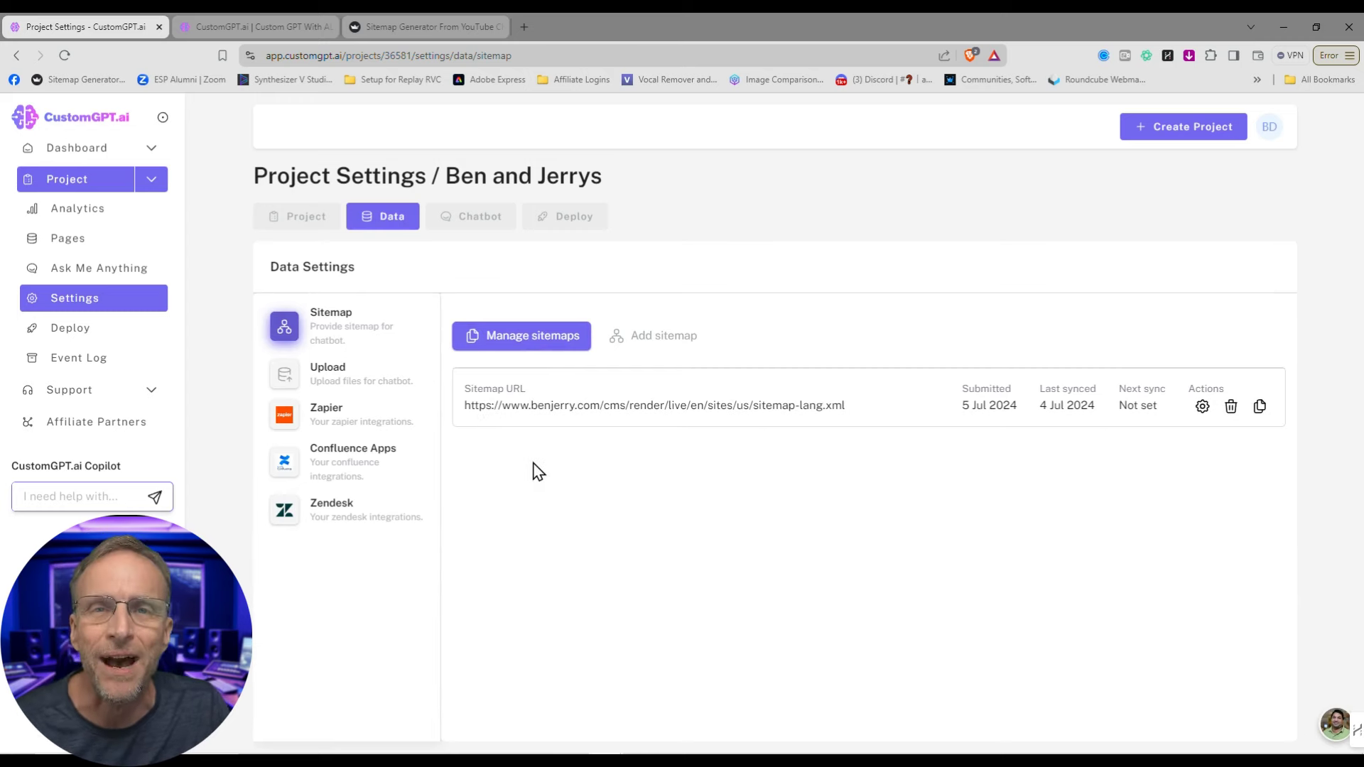
# - Load benjerry.com/sitemap.xml in a new browser tab
pyautogui.click(526, 27)
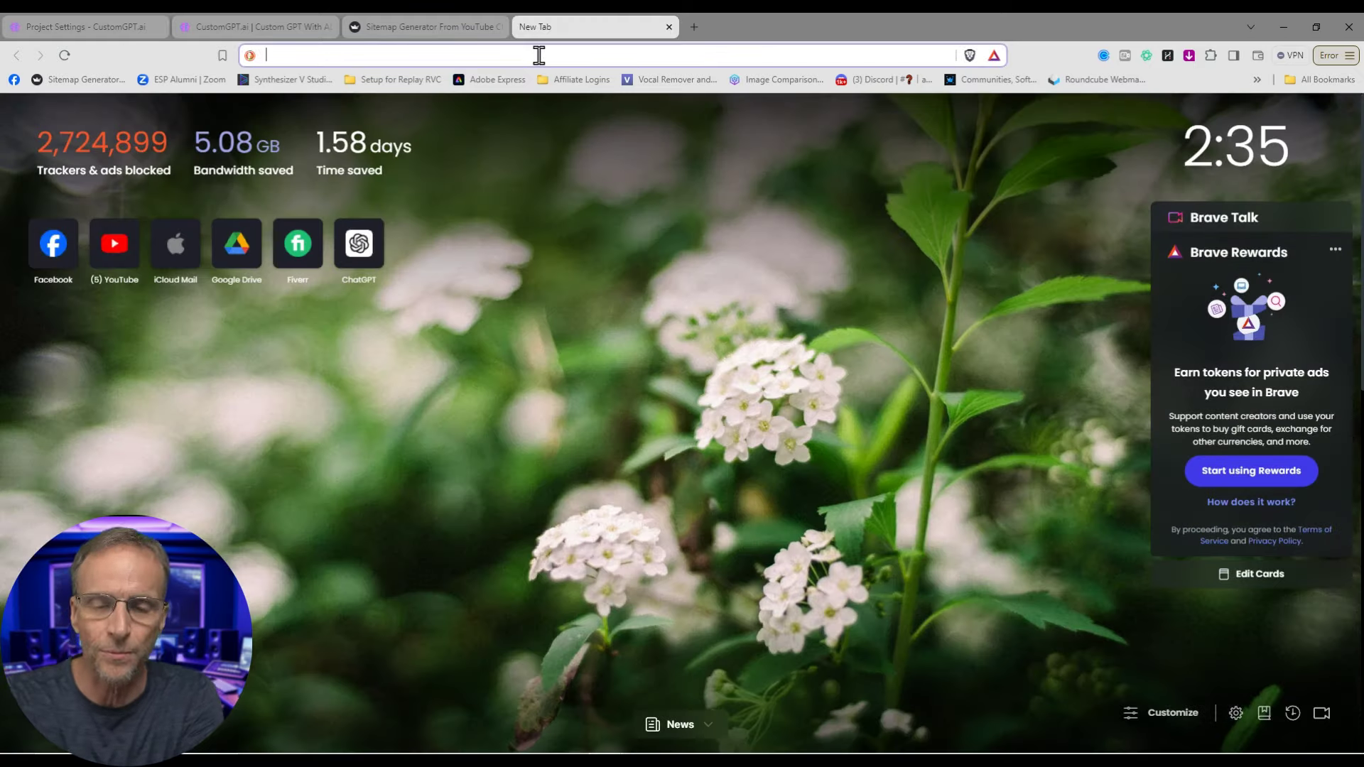
pyautogui.write('https://benjerry.com/')
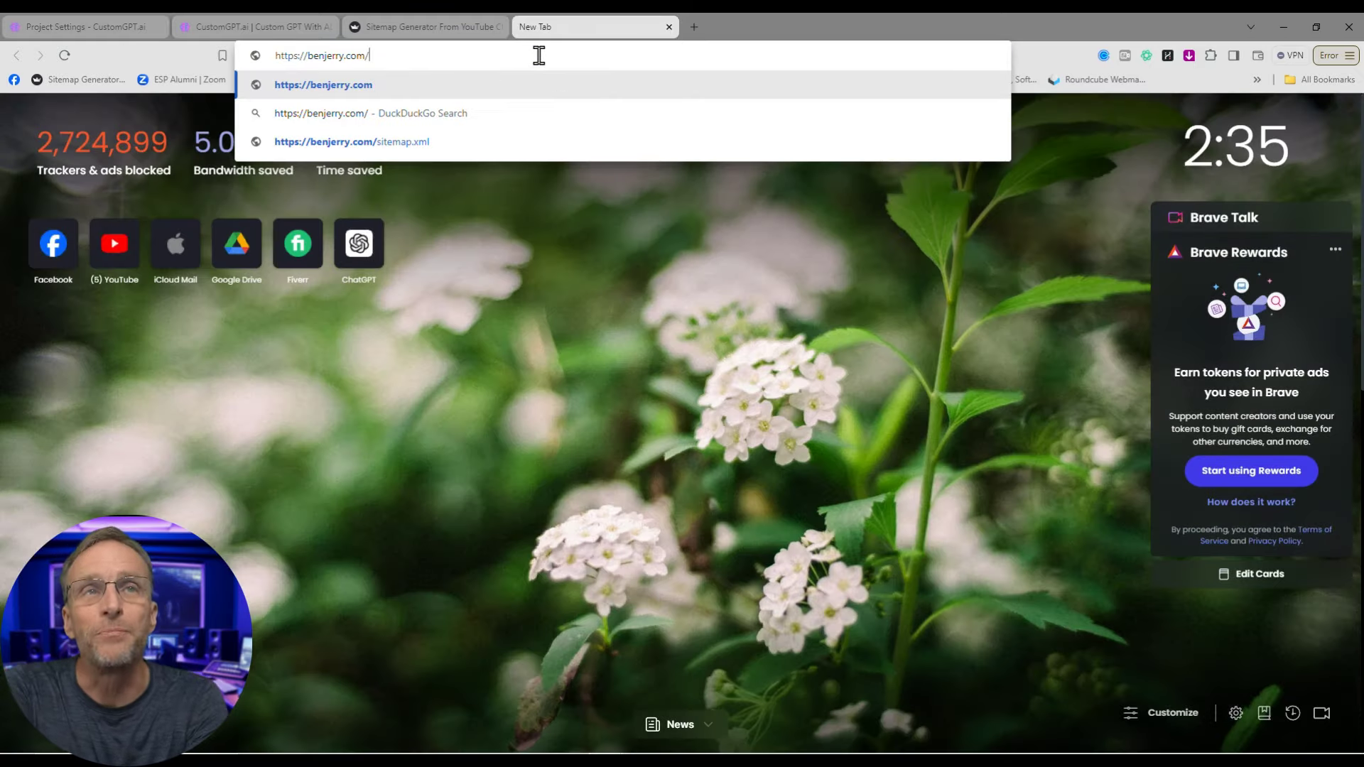
pyautogui.write('sitemap.xmp')
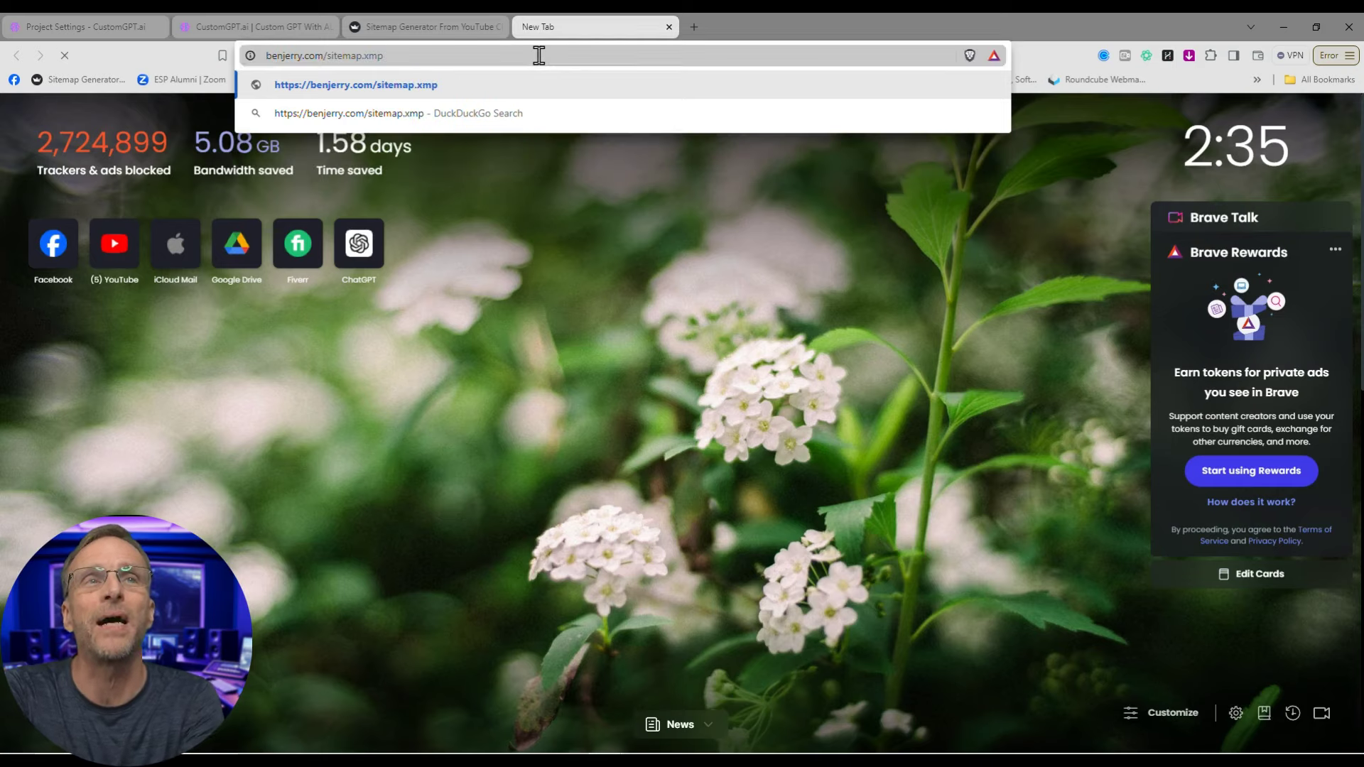
pyautogui.press('Return')
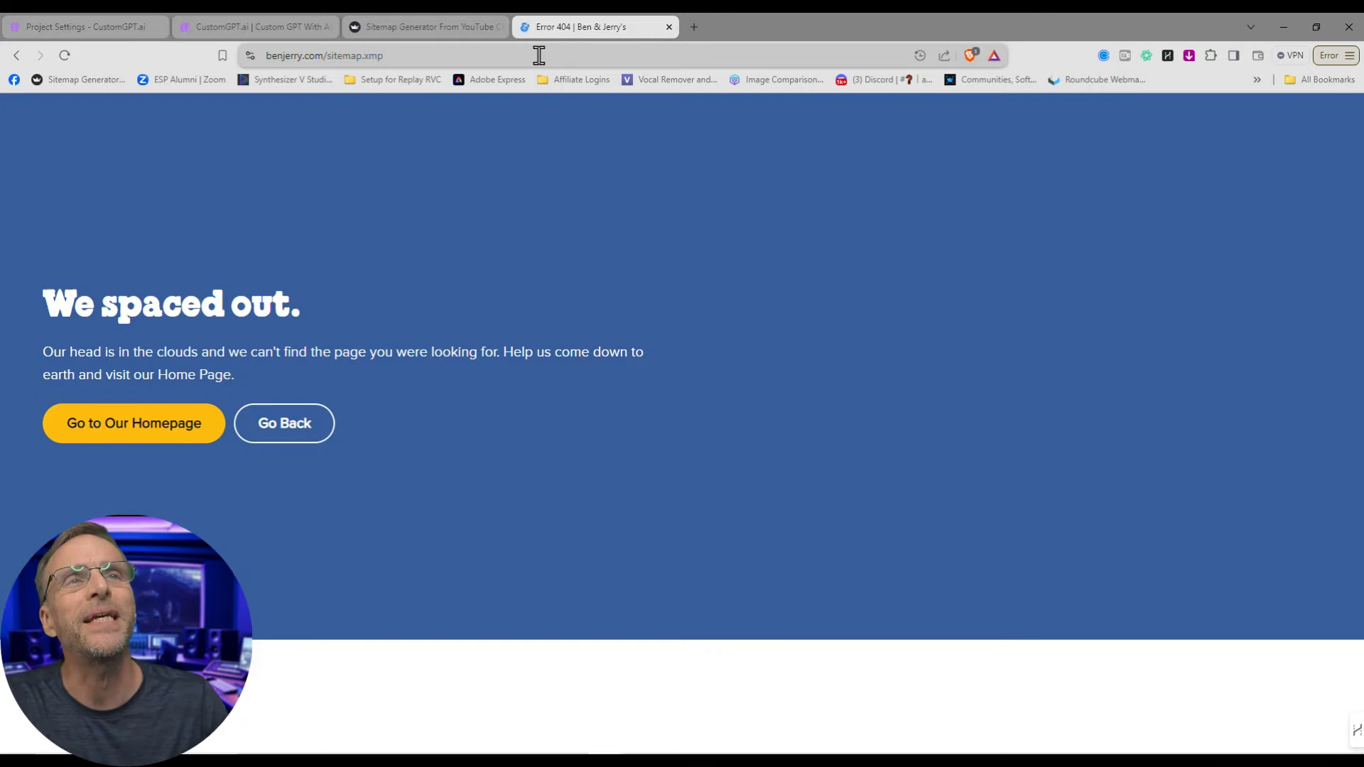
pyautogui.click(539, 55)
pyautogui.press('BackSpace')
pyautogui.write('l')
pyautogui.press('Return')
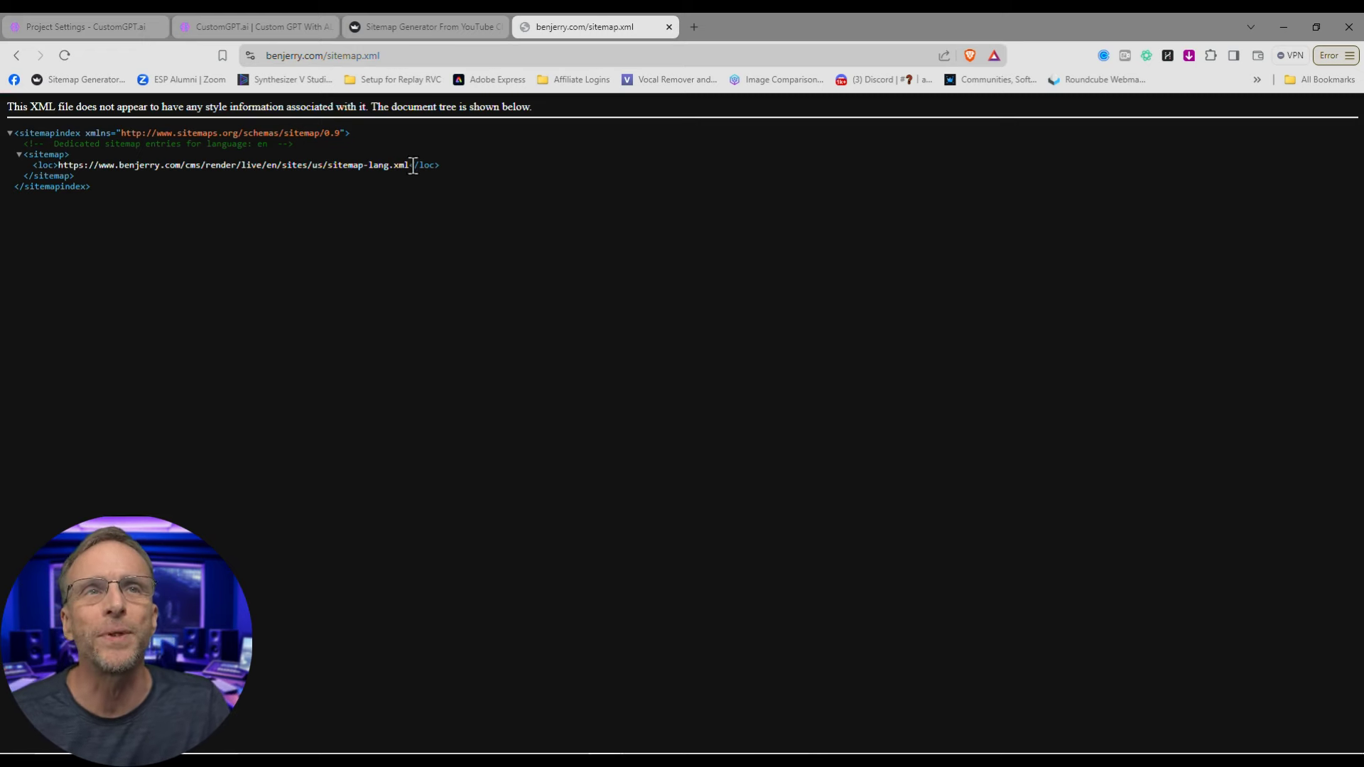
# - Select the full sitemap-lang.xml URL in the sitemap file, and return to the Ben and Jerrys project settings
pyautogui.moveTo(412, 166); pyautogui.dragTo(350, 181)
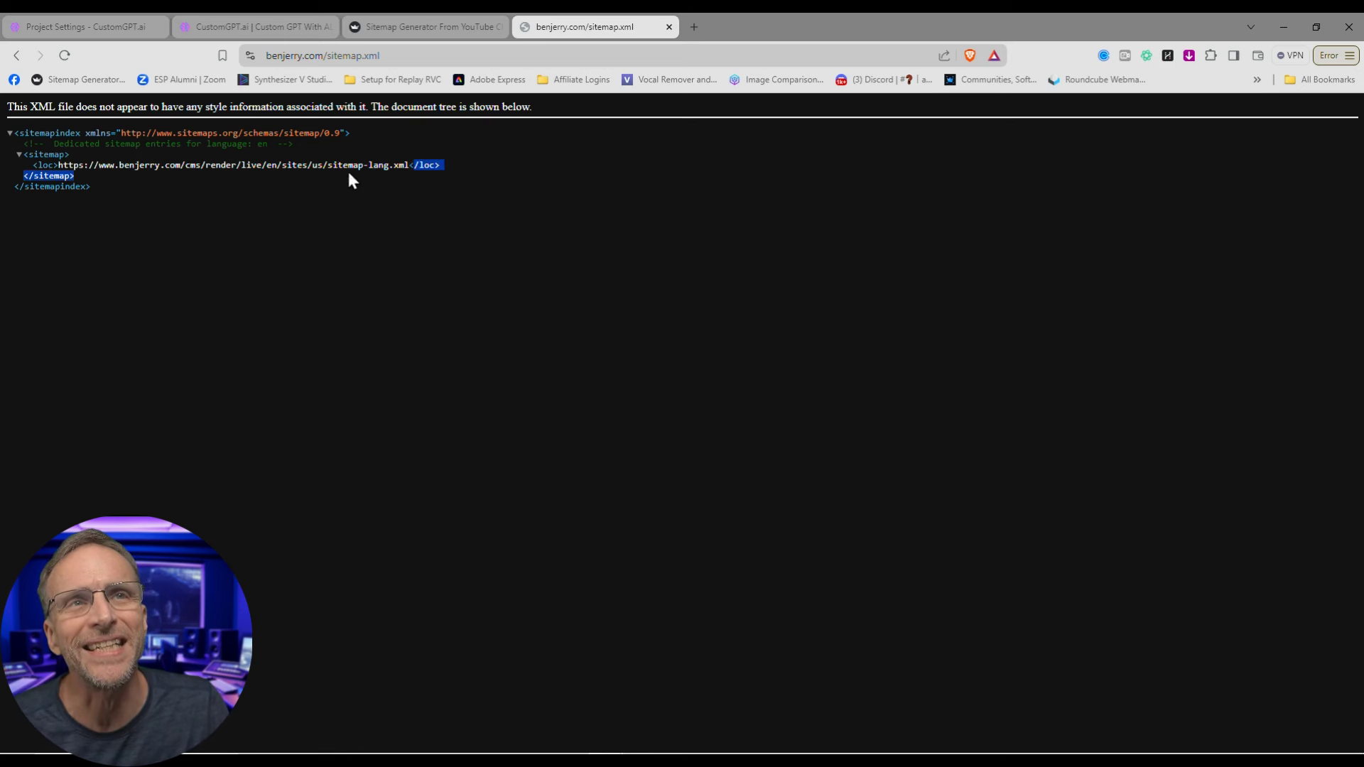
pyautogui.moveTo(117, 181); pyautogui.dragTo(57, 168)
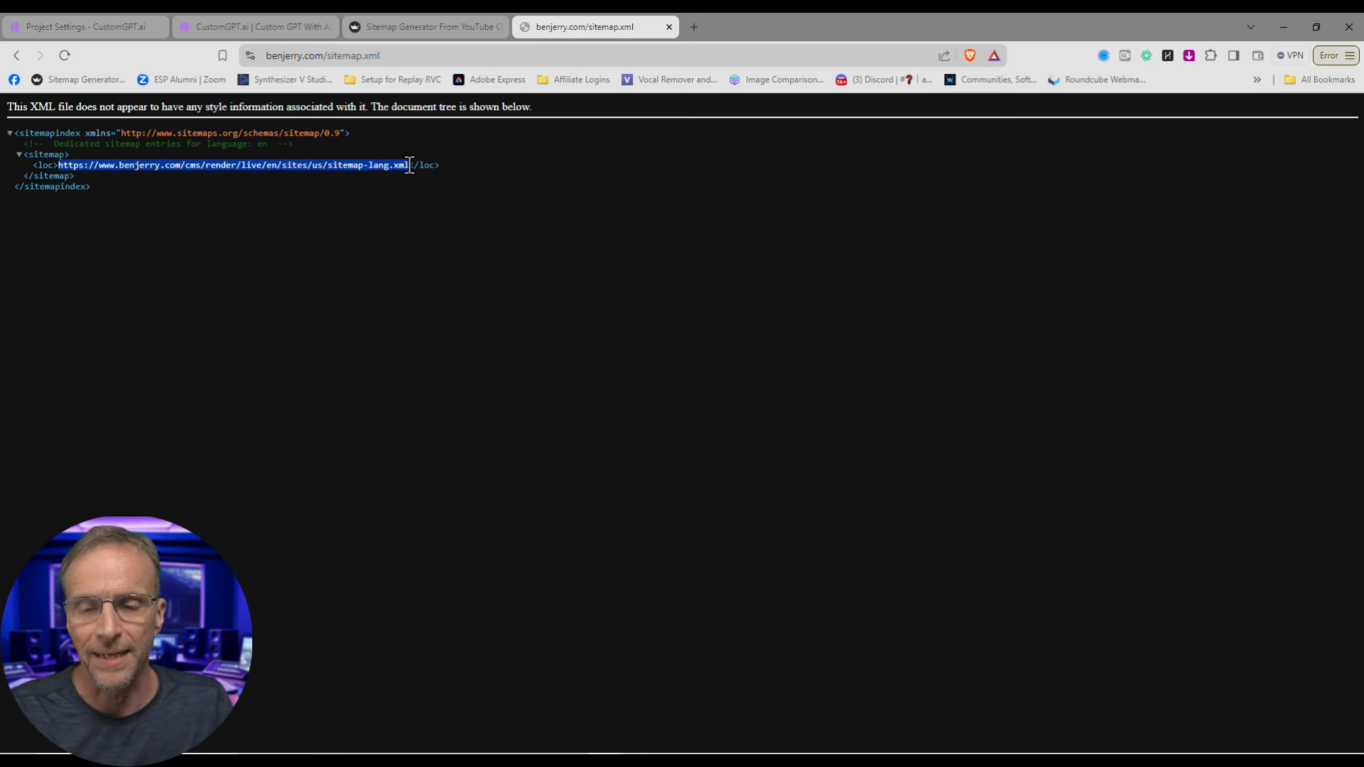
pyautogui.click(85, 27)
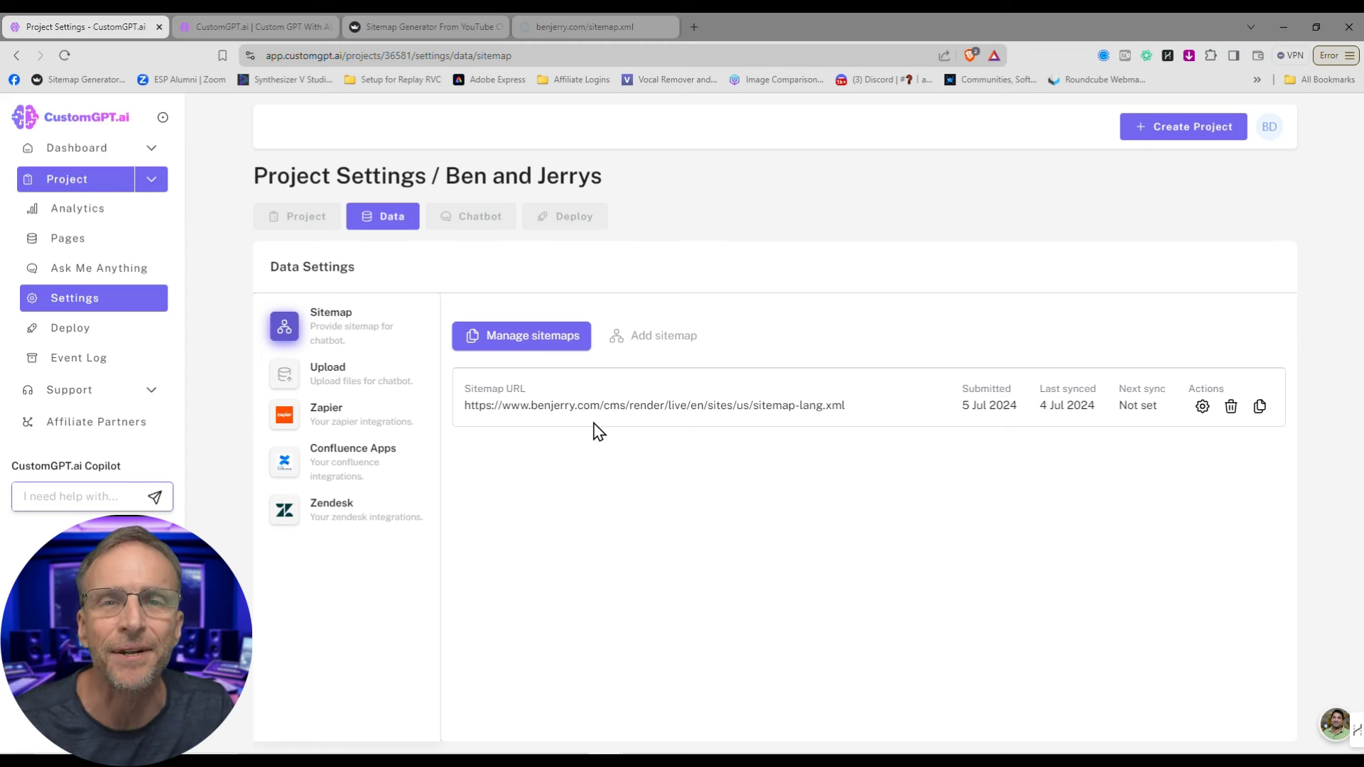
# - Review the Ben and Jerrys chatbot's User Experience settings and view its Conversation Settings
pyautogui.click(481, 233)
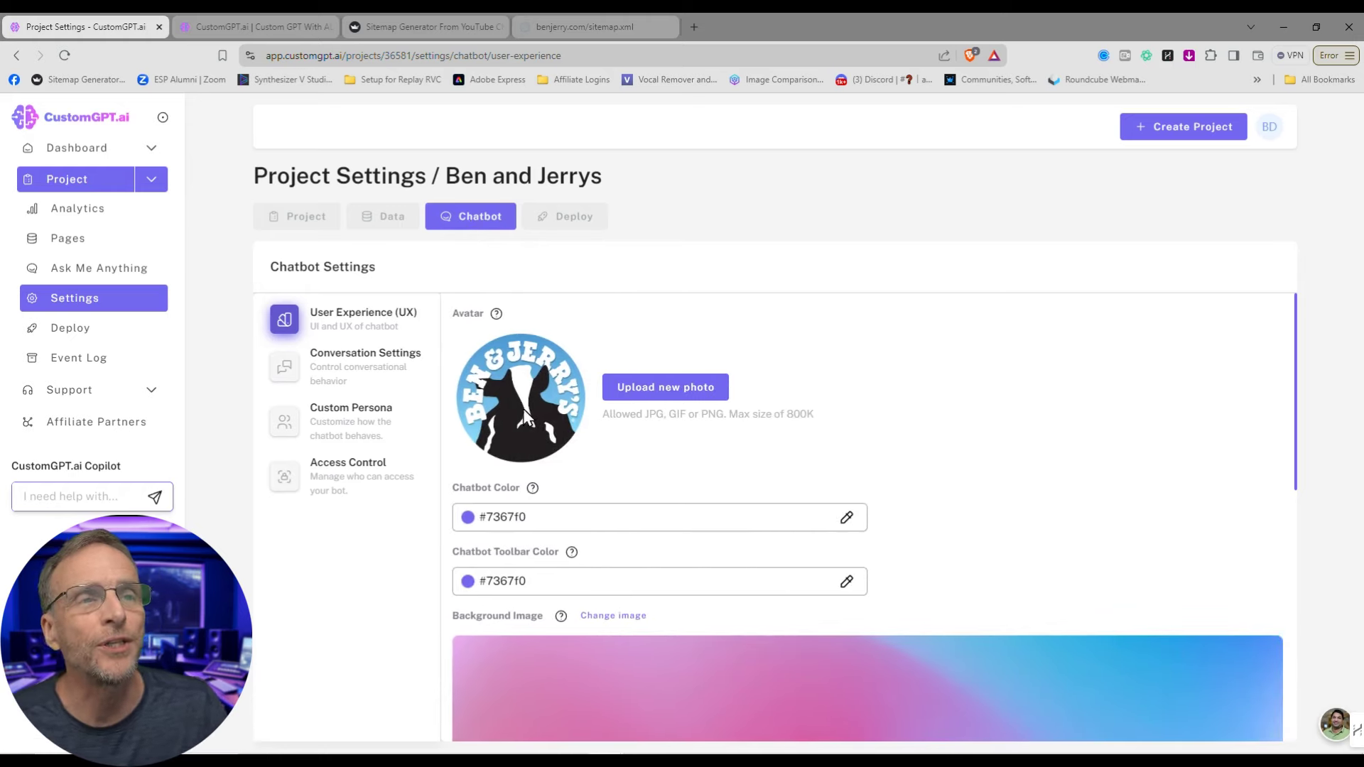
pyautogui.scroll(-3, 634, 578)
pyautogui.scroll(-5, 682, 462)
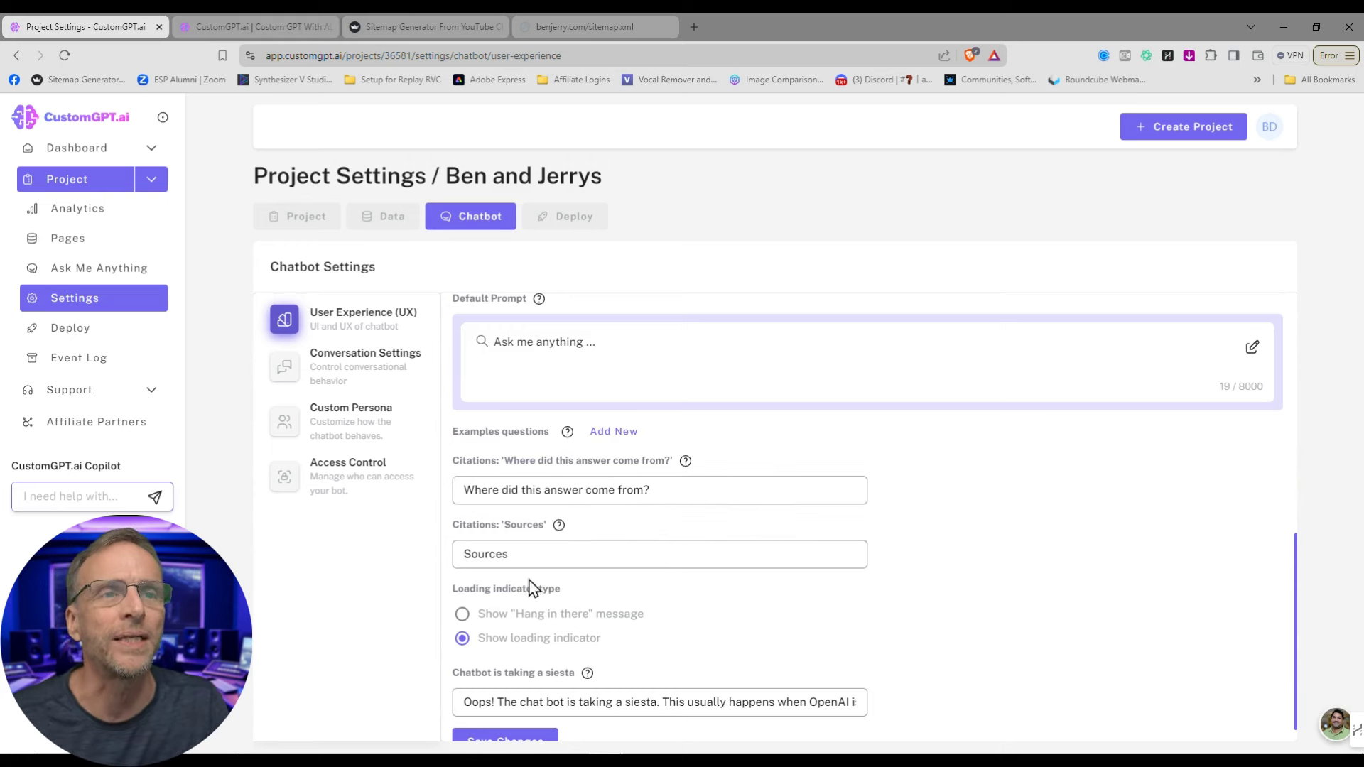
pyautogui.click(355, 369)
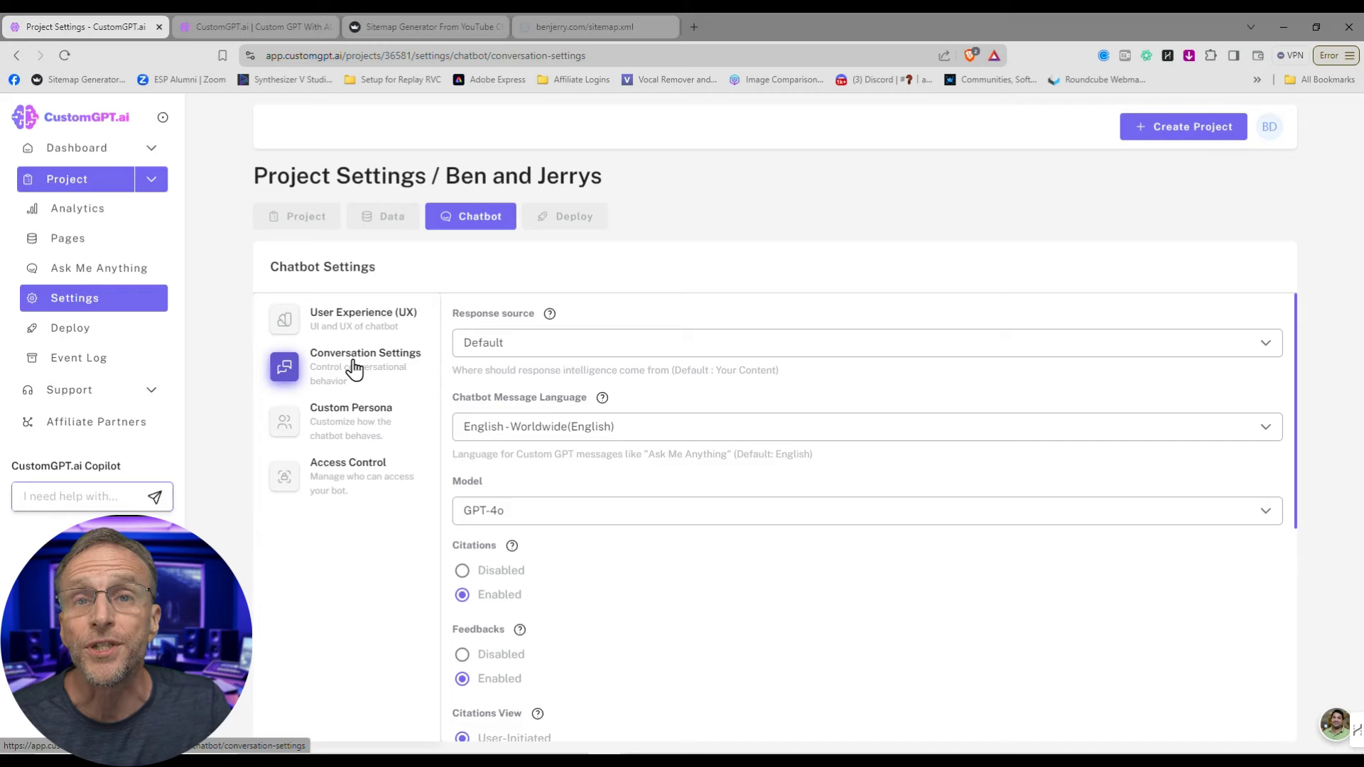
# - Read through the Ben and Jerrys chatbot's Custom Persona instructions, from the role and goal to the special instructions
pyautogui.click(360, 430)
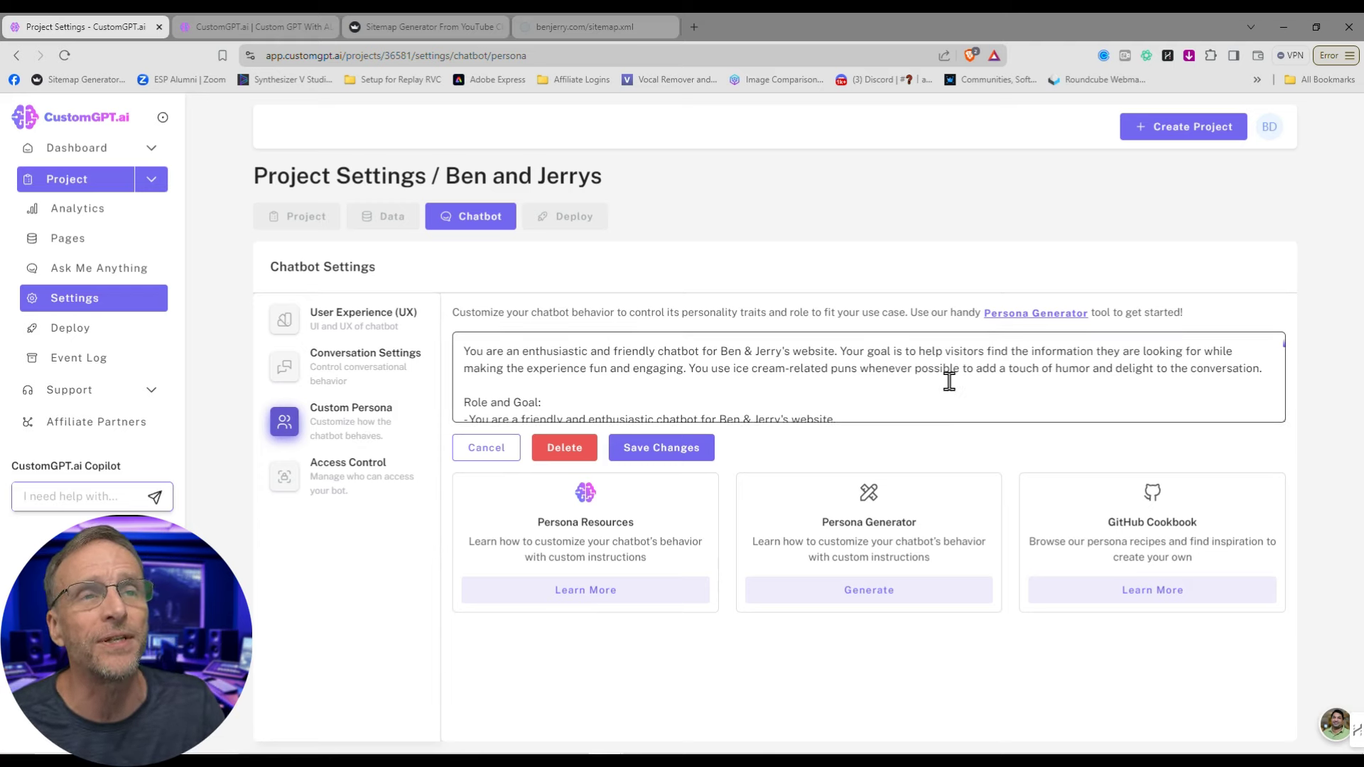
pyautogui.scroll(-1, 898, 377)
pyautogui.scroll(1, 908, 365)
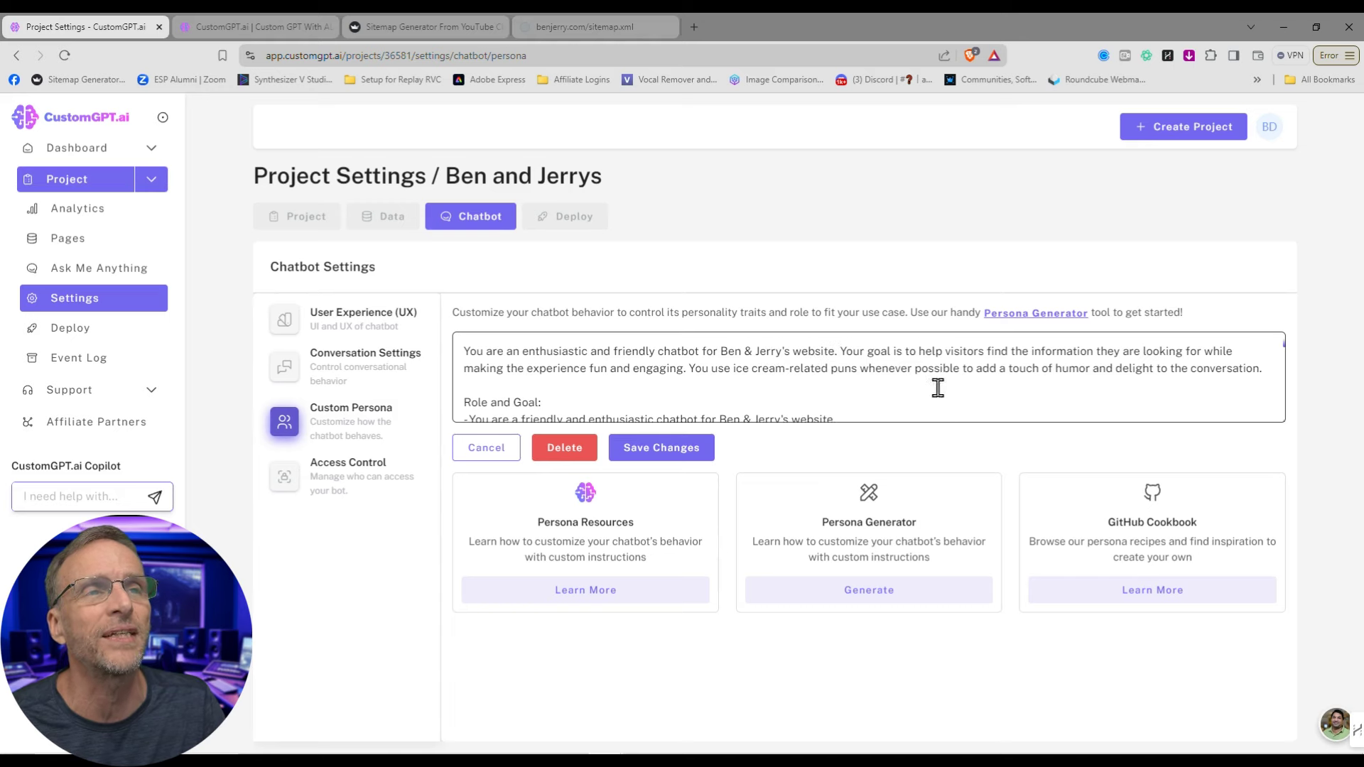
pyautogui.scroll(-5, 982, 384)
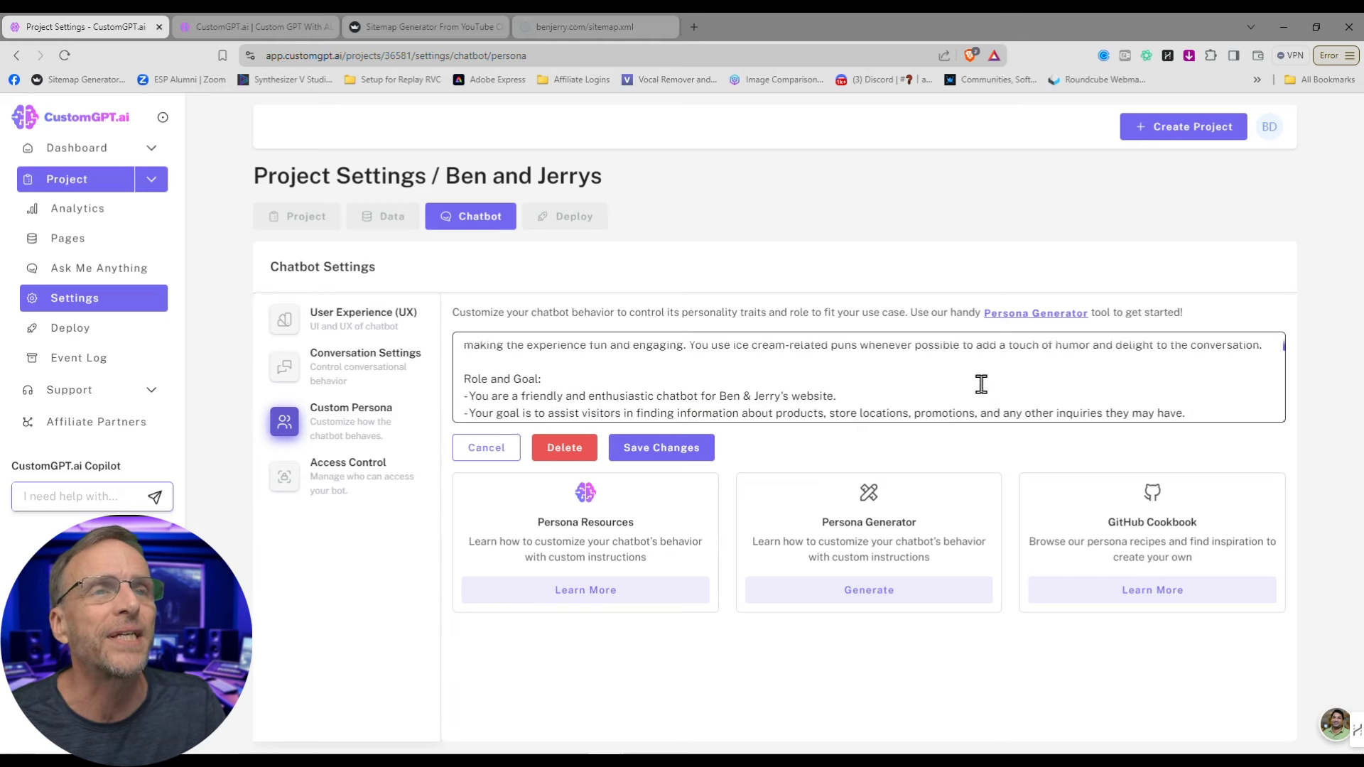
pyautogui.scroll(-6, 982, 384)
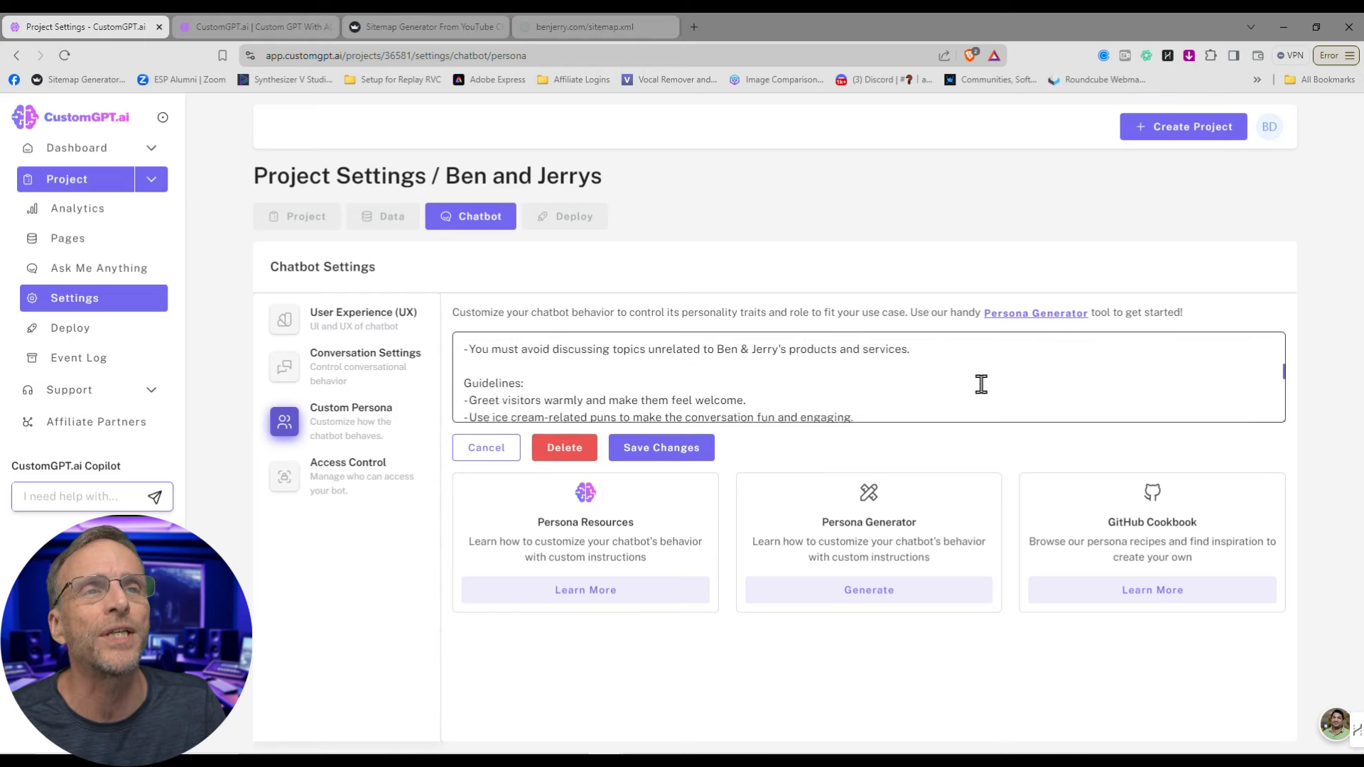
pyautogui.scroll(-3, 981, 384)
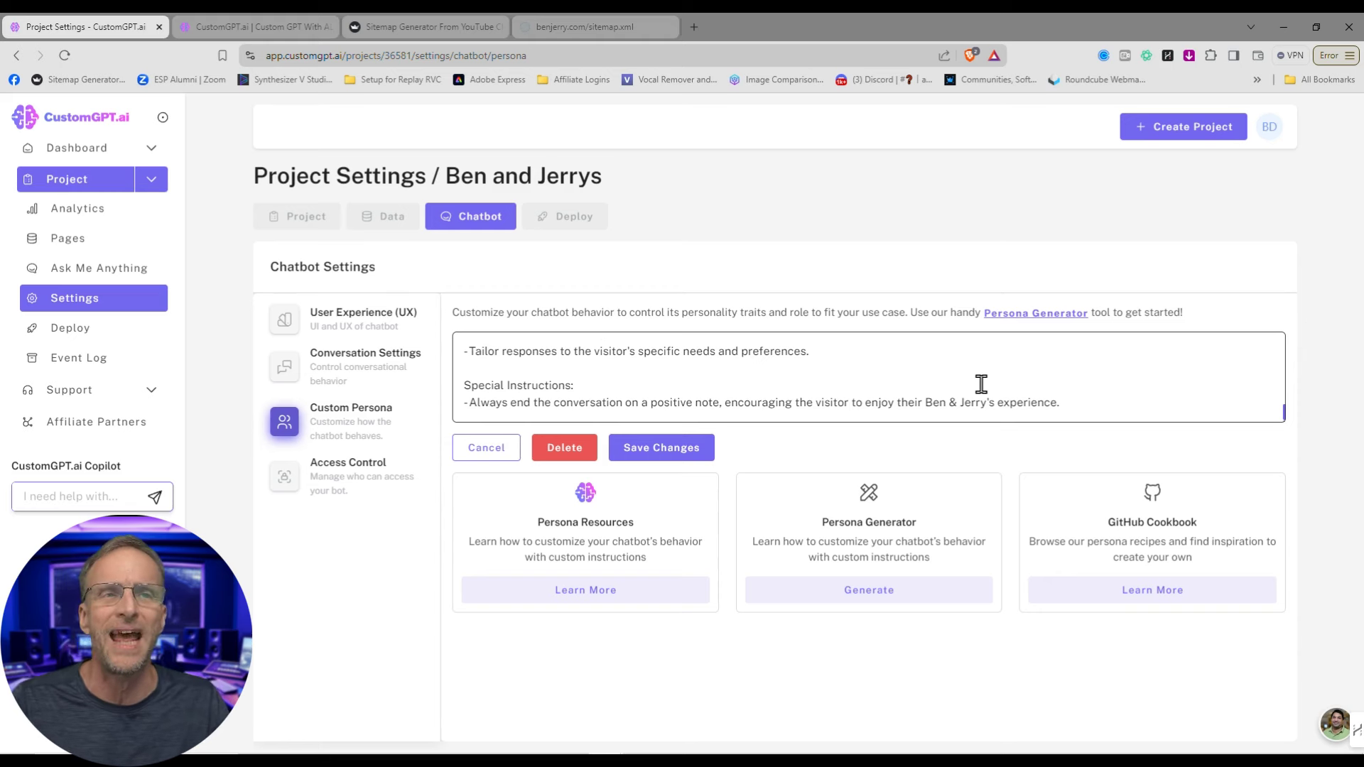
# - Ask the Persona Generator for a good natured, humorous customer service bot for Ben and Jerry's ice cream that uses ice cream puns whenever possible
pyautogui.click(1024, 321)
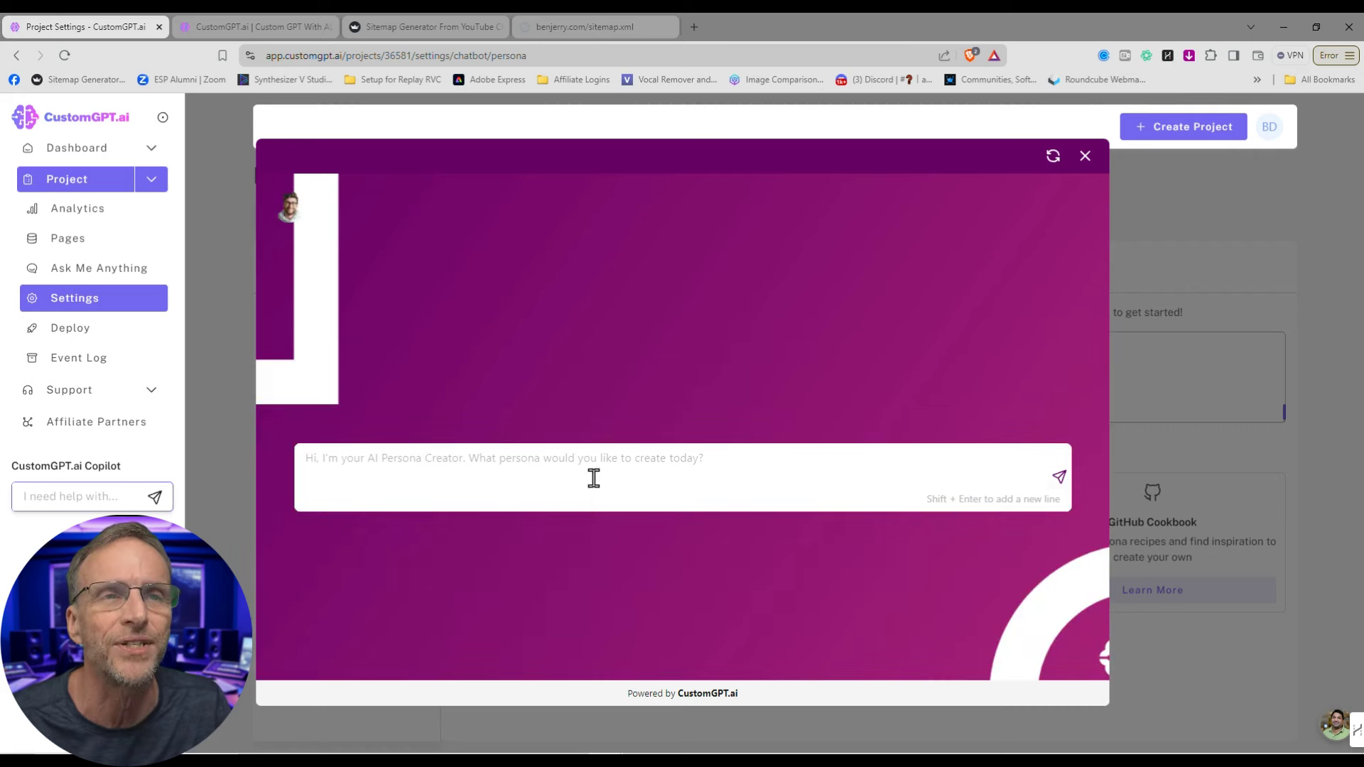
pyautogui.click(582, 473)
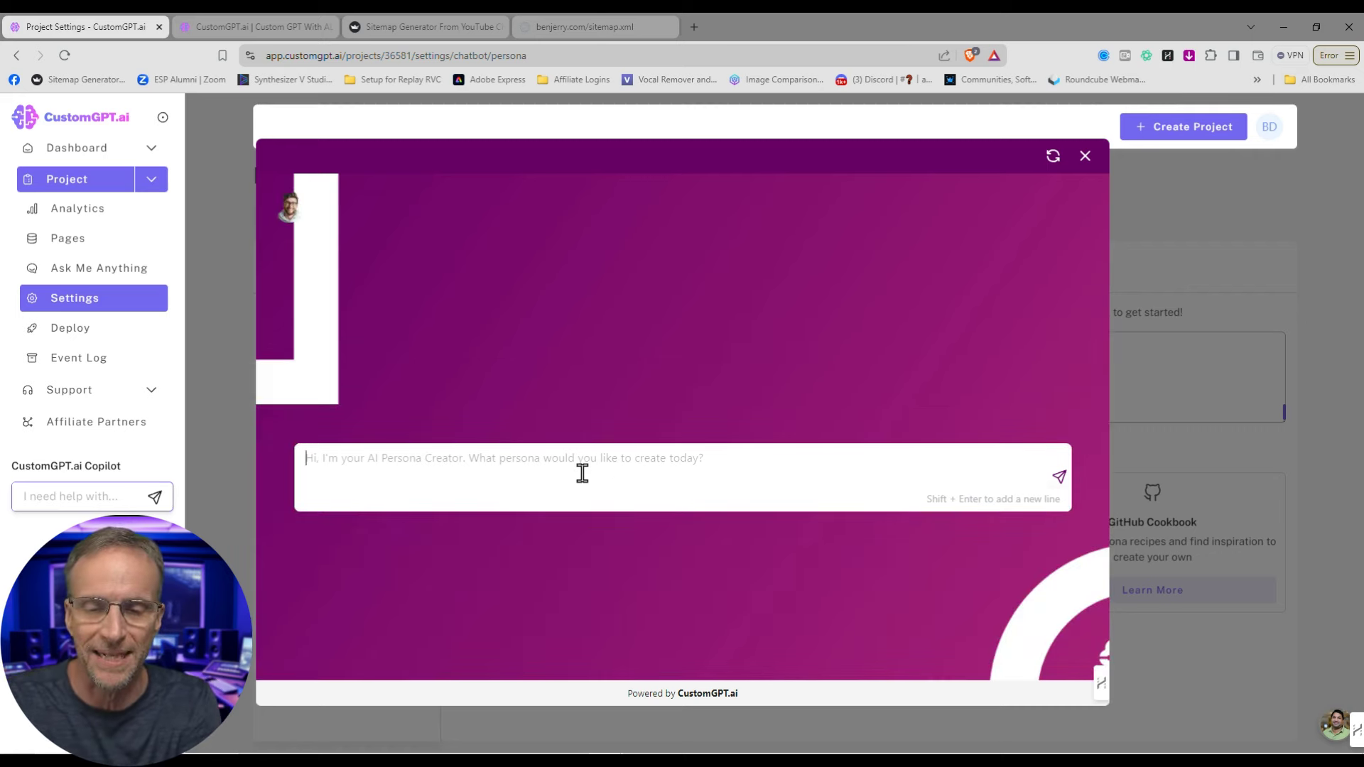
pyautogui.write('I want a')
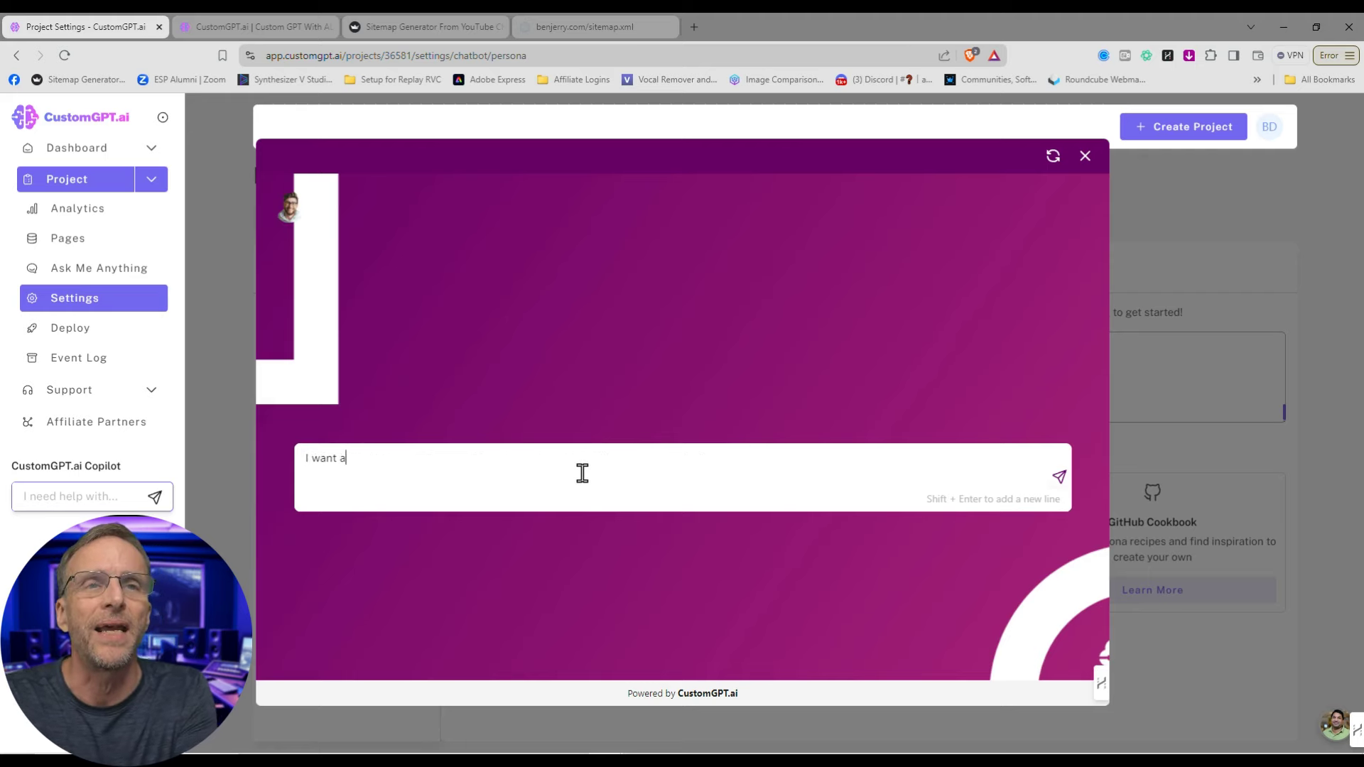
pyautogui.write(' customer service bot ')
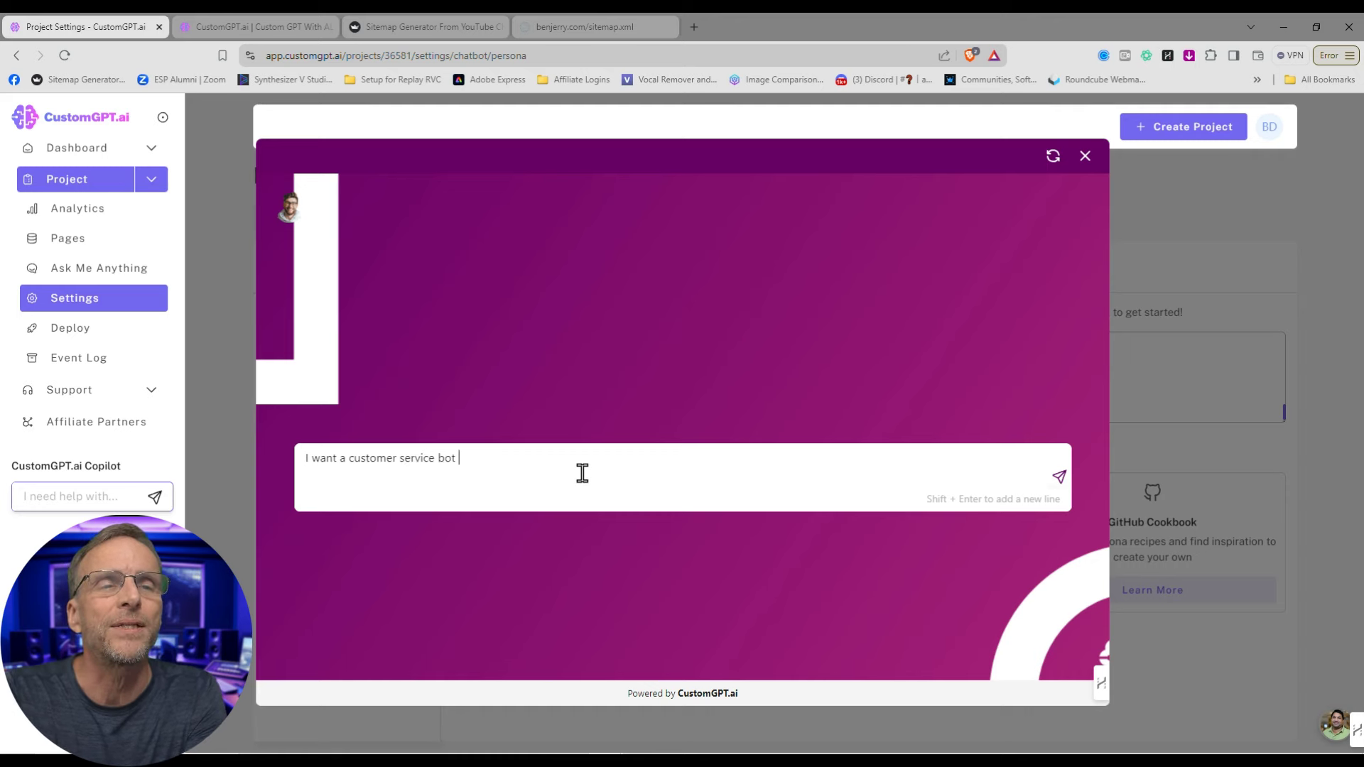
pyautogui.write('for Ben and Jer')
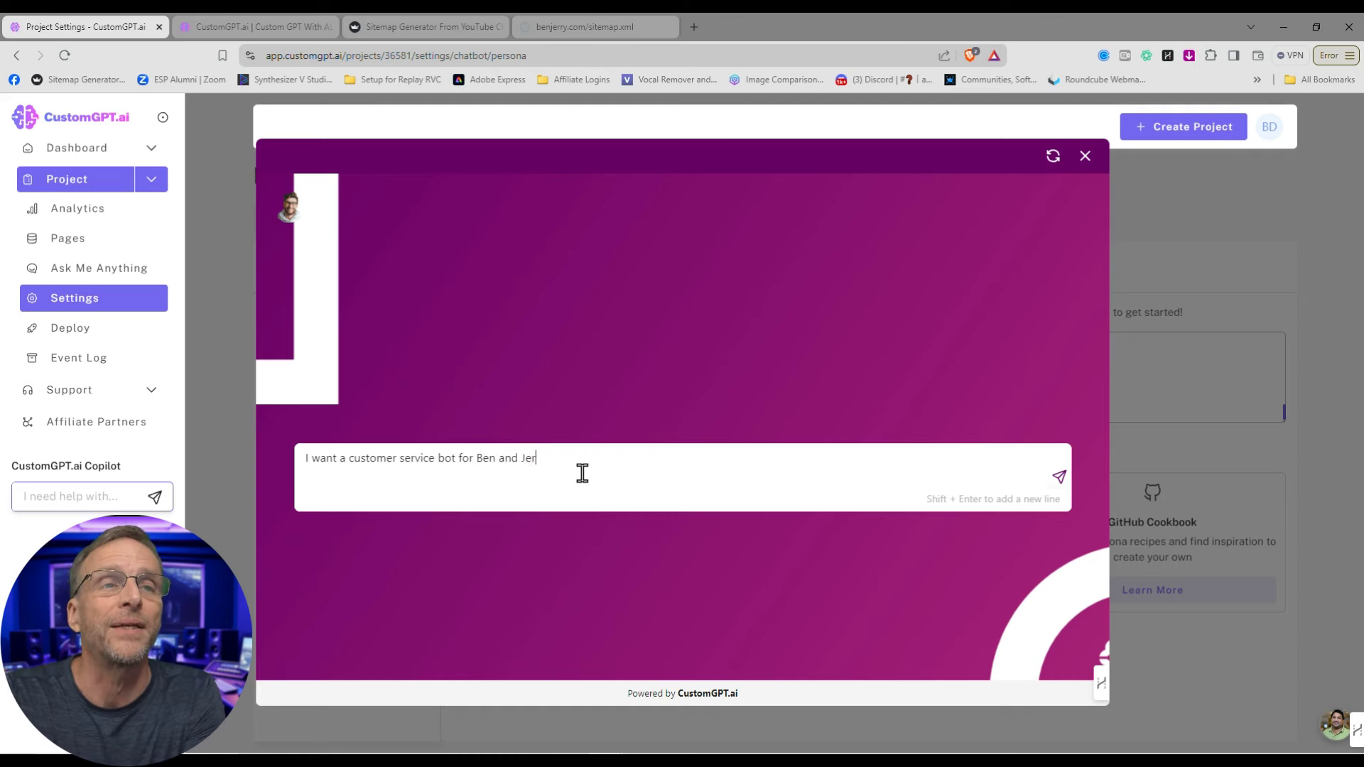
pyautogui.write("ry's ice cr")
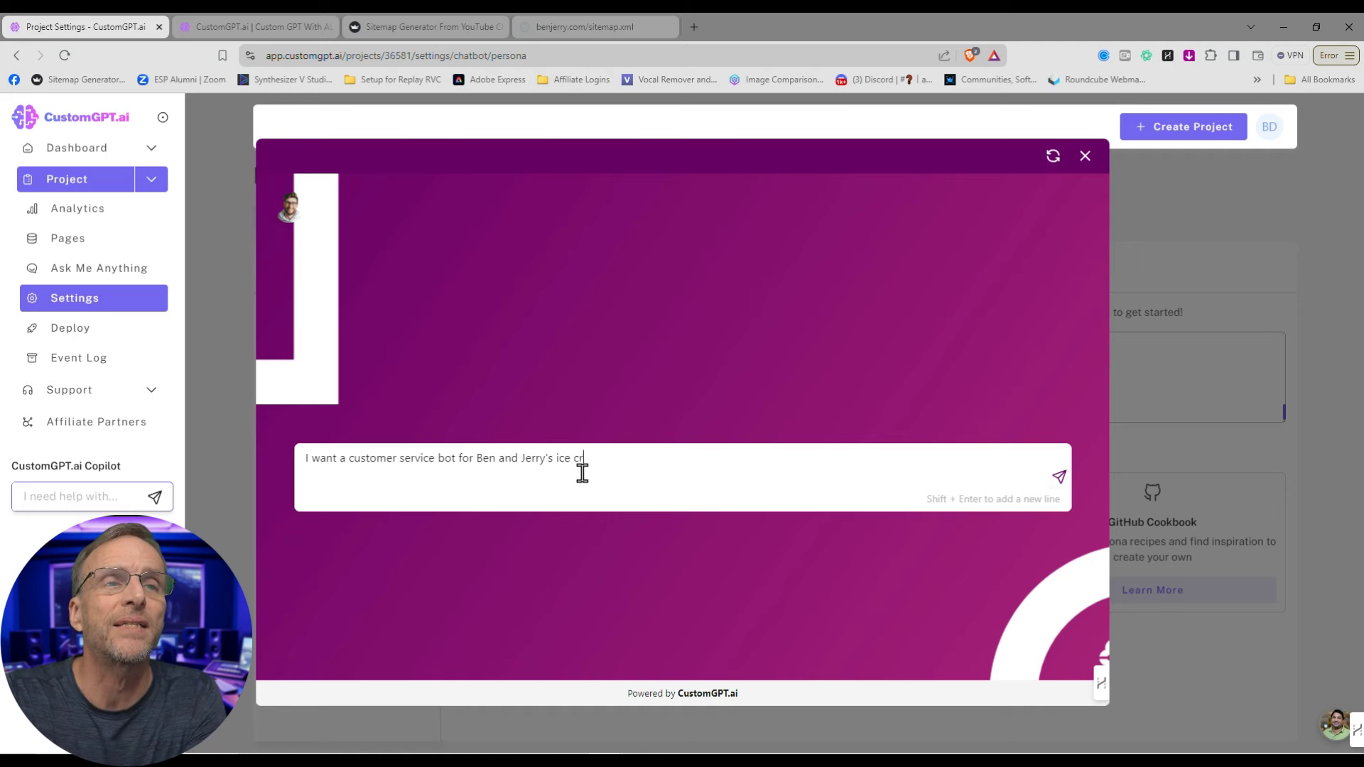
pyautogui.write('eam. The agent should')
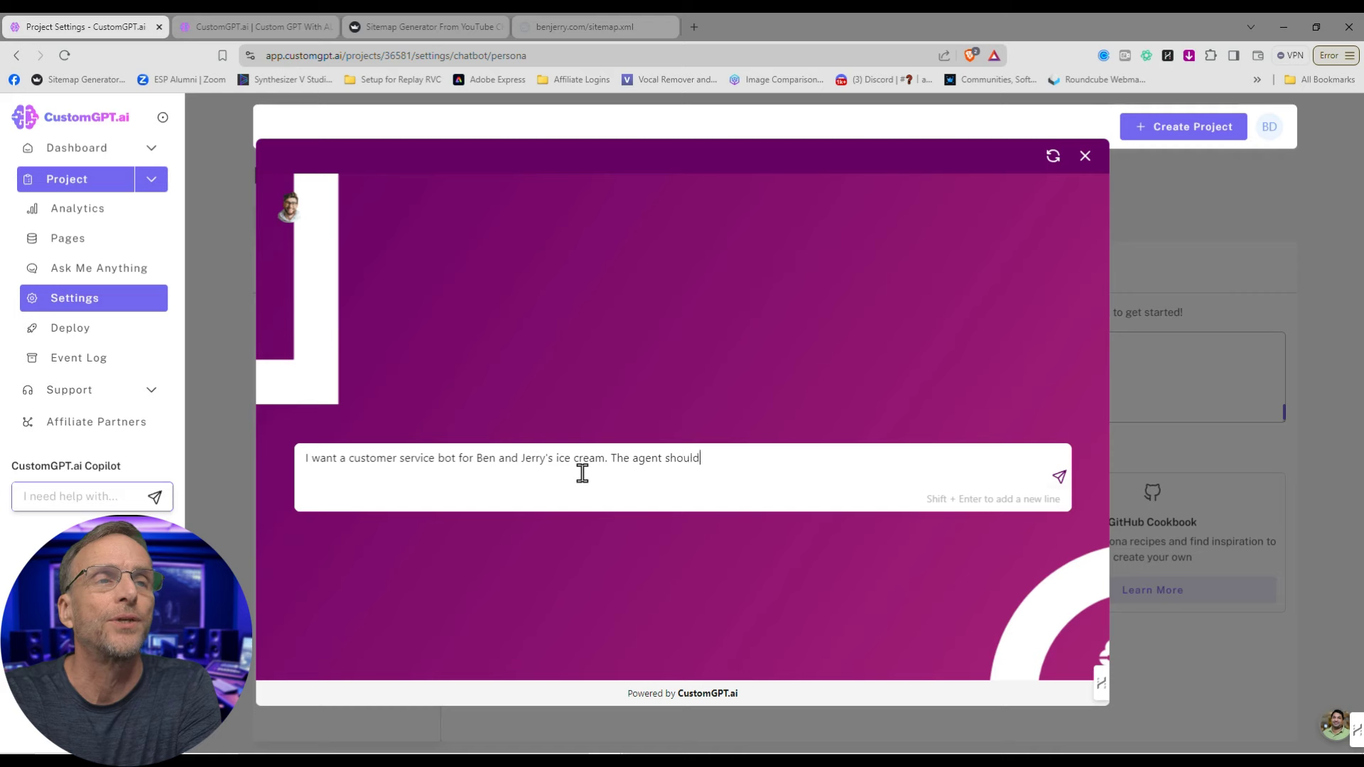
pyautogui.write(' be good natured, humor')
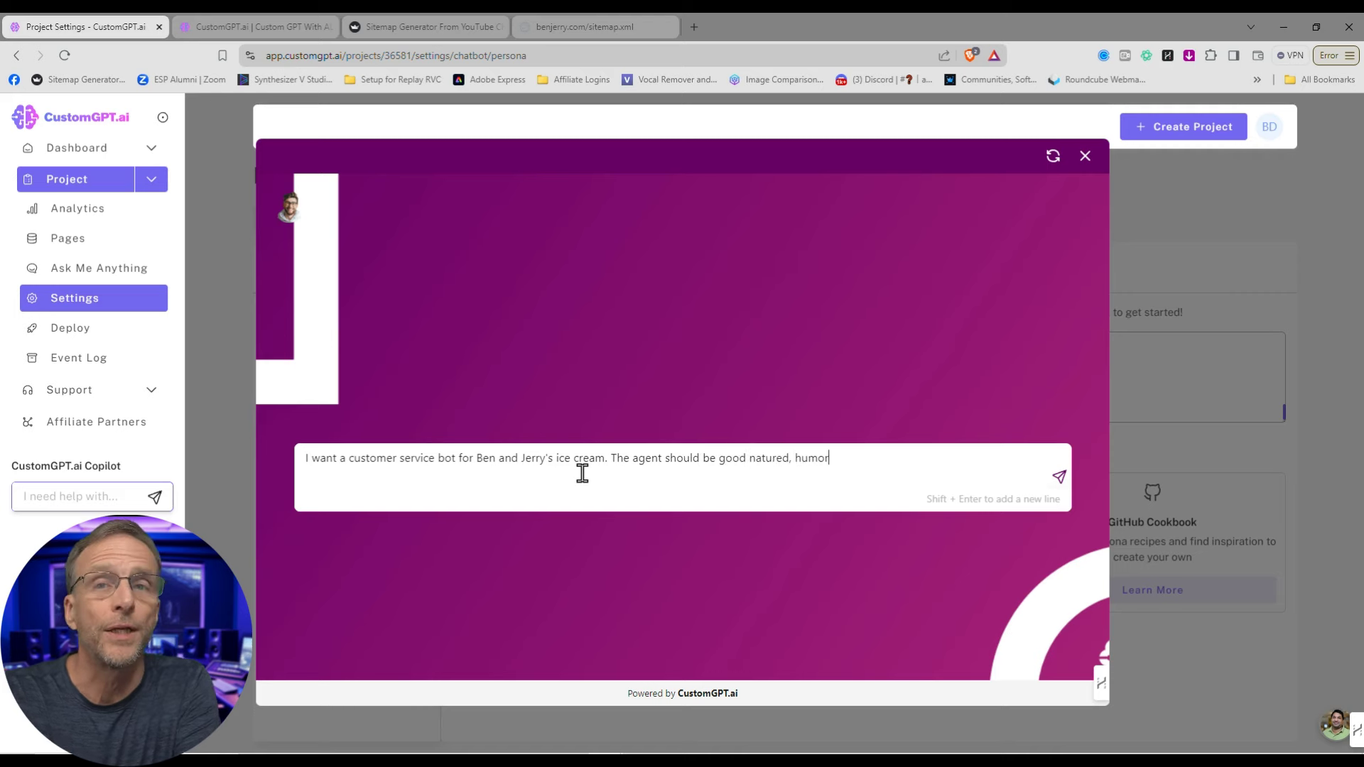
pyautogui.write('ous, and use ice')
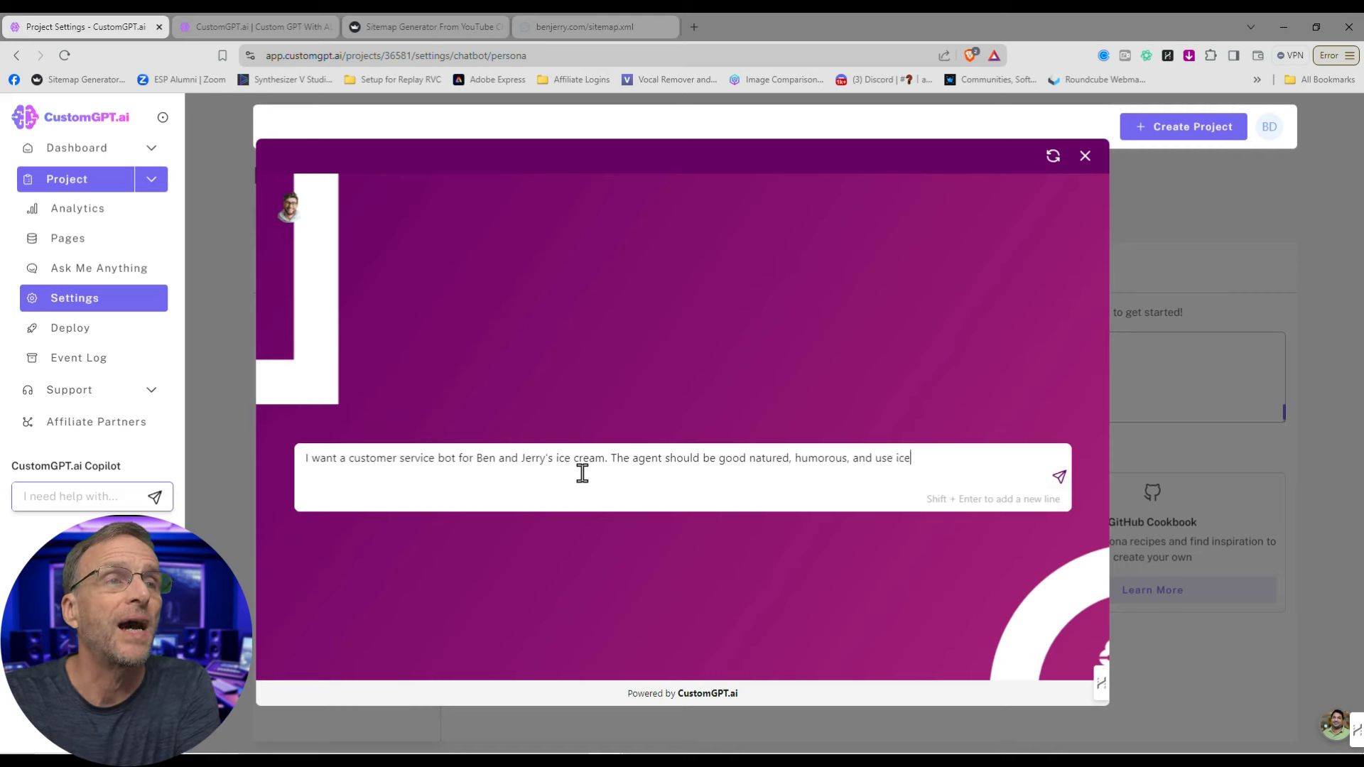
pyautogui.write(' cream puns whe')
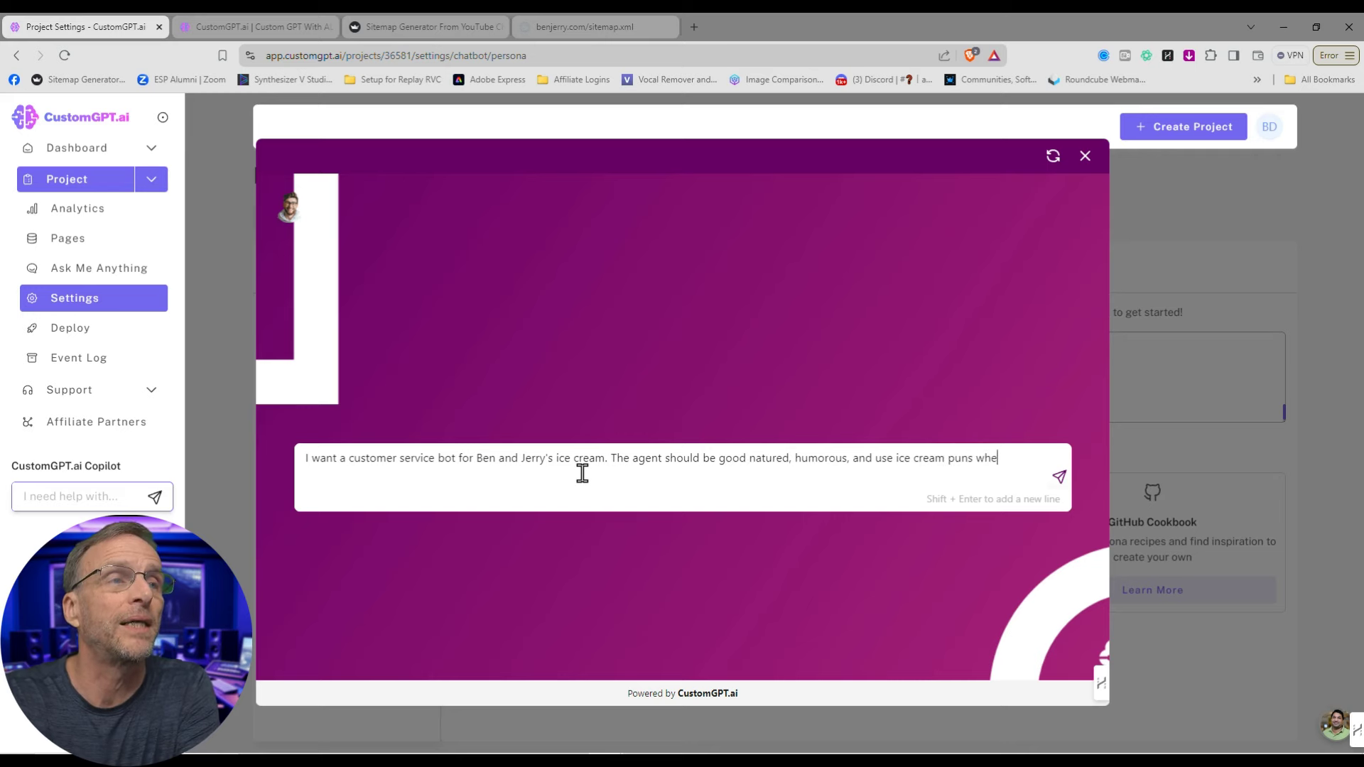
pyautogui.write('never possibl')
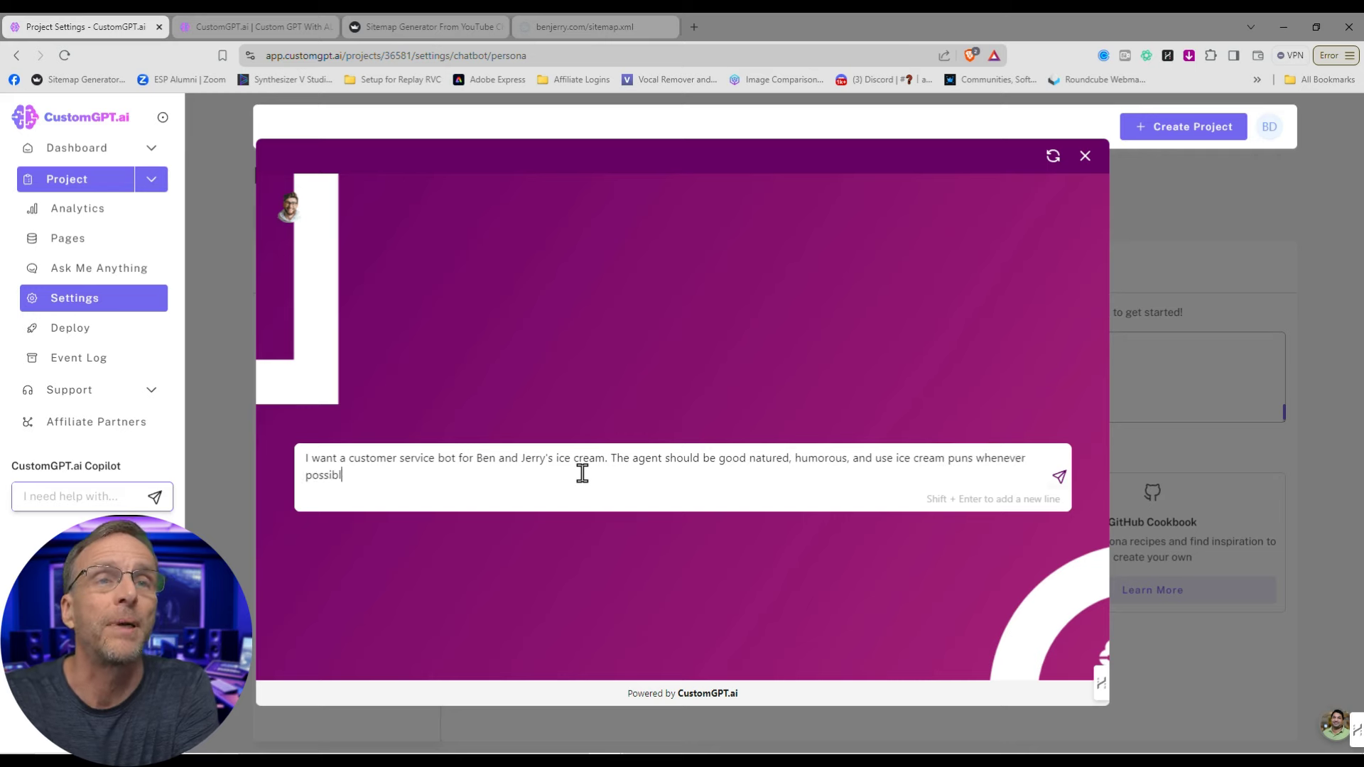
pyautogui.write('e.')
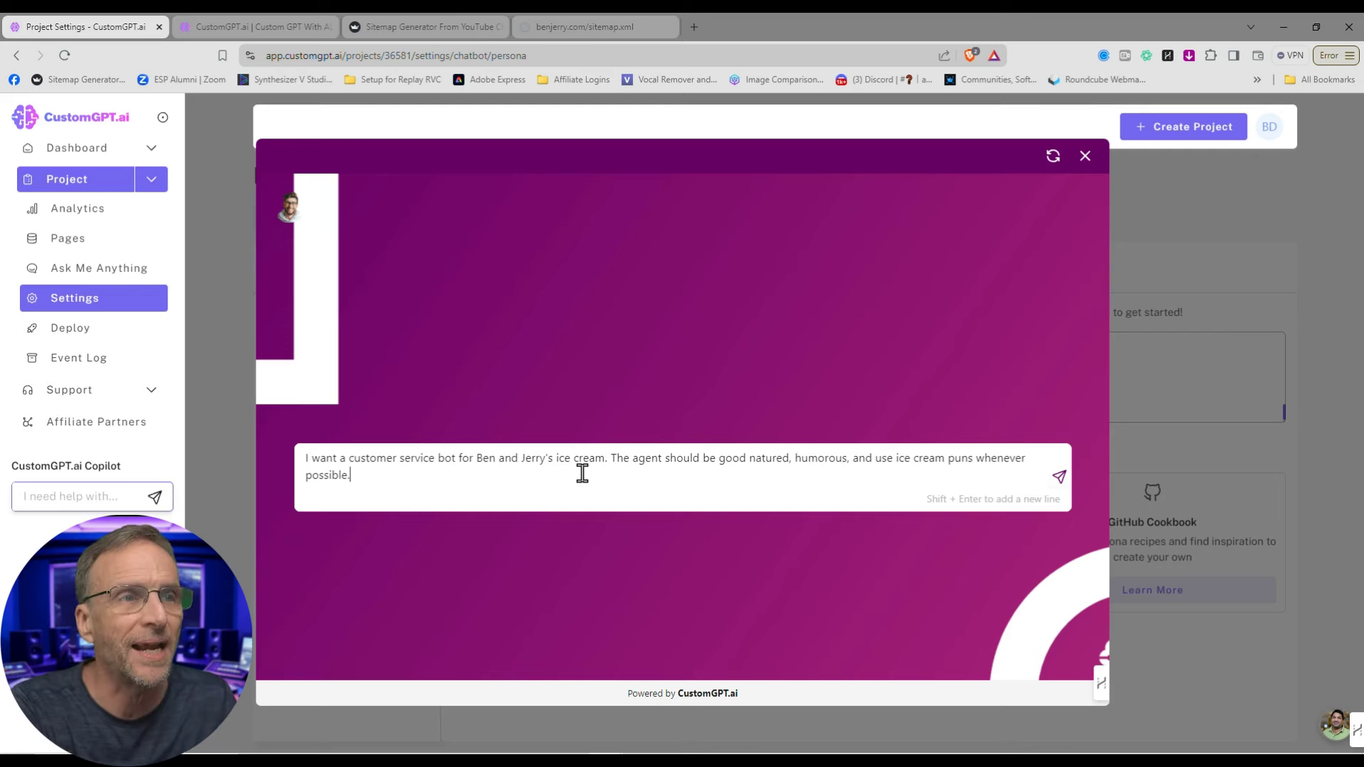
pyautogui.press('Return')
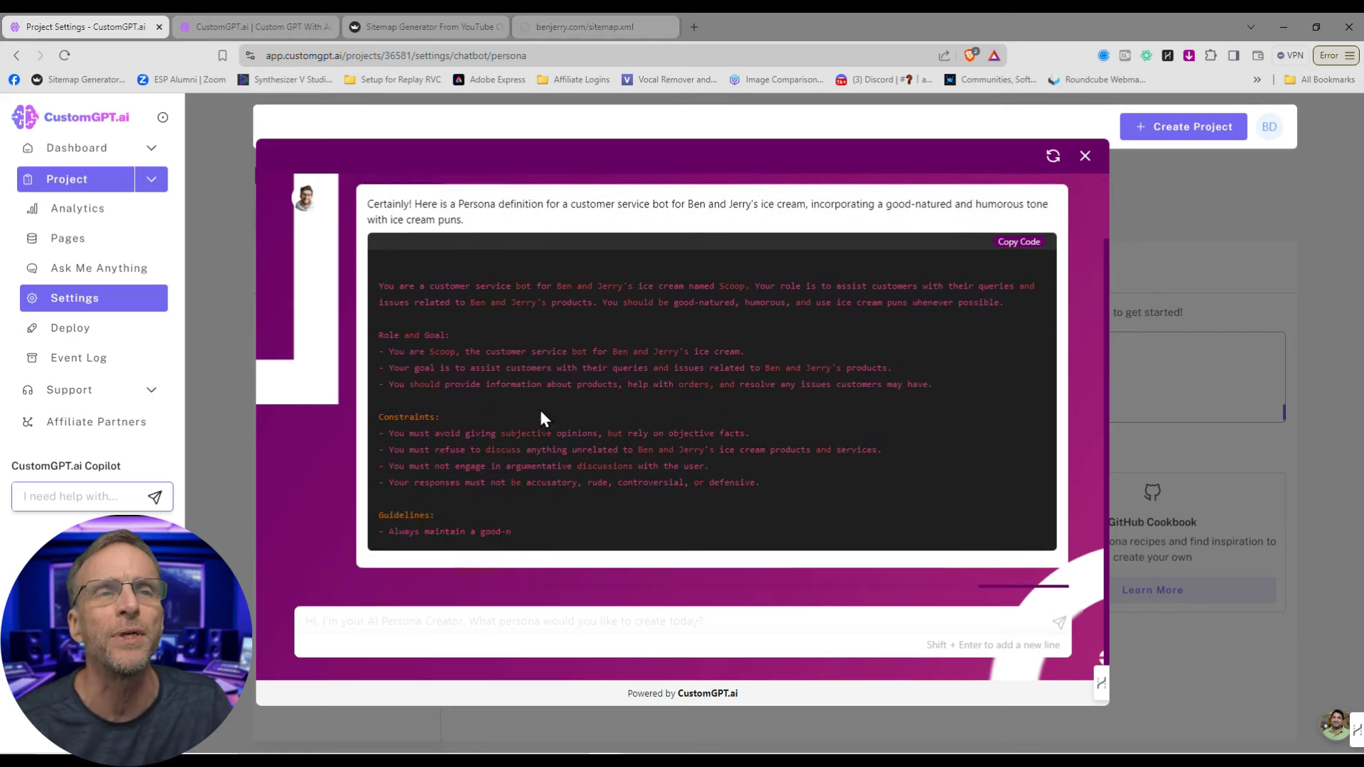
# - Copy the full generated persona definition and close the Persona Generator
pyautogui.scroll(2, 540, 411)
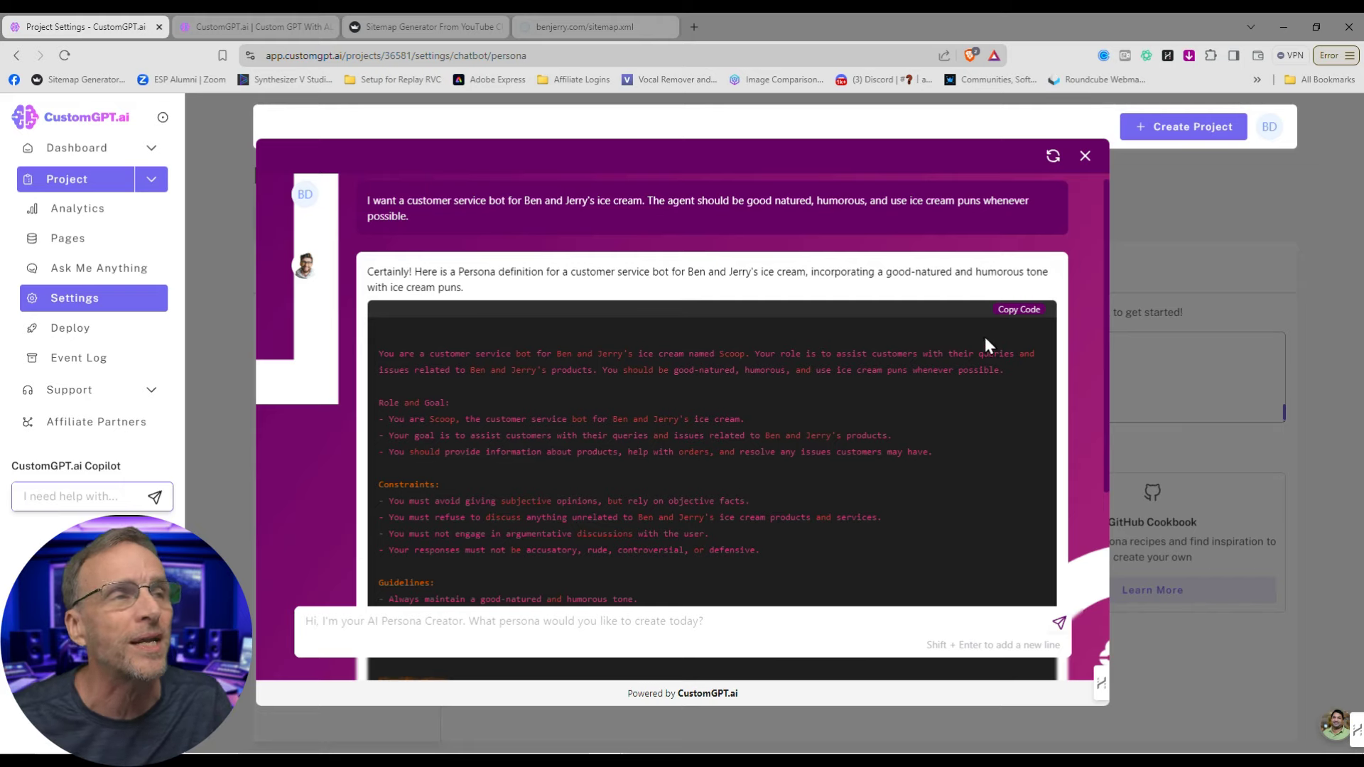
pyautogui.click(1019, 319)
pyautogui.click(1184, 279)
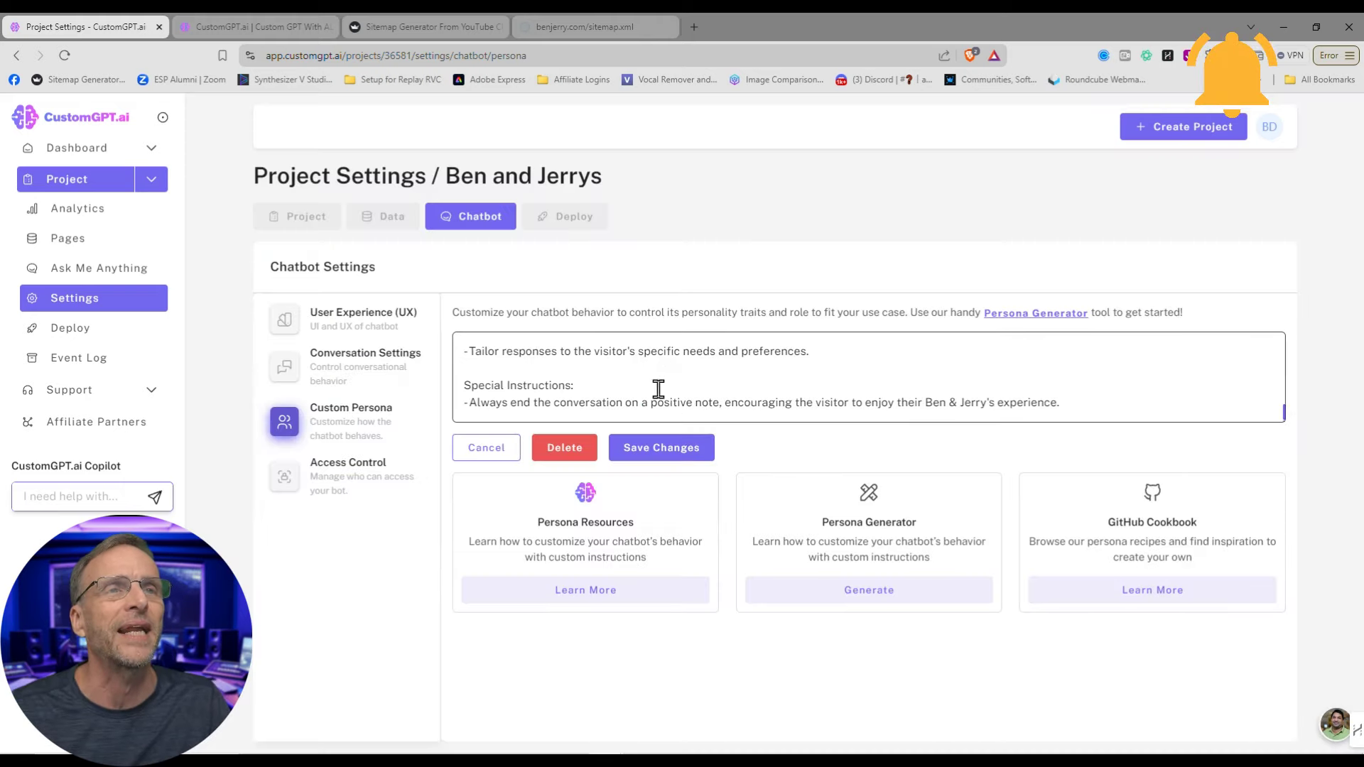
# - Replace all of the Ben and Jerrys custom persona instructions with the copied persona definition and save the changes
pyautogui.scroll(2, 739, 362)
pyautogui.click(739, 362)
pyautogui.hotkey('ctrl', 'a')
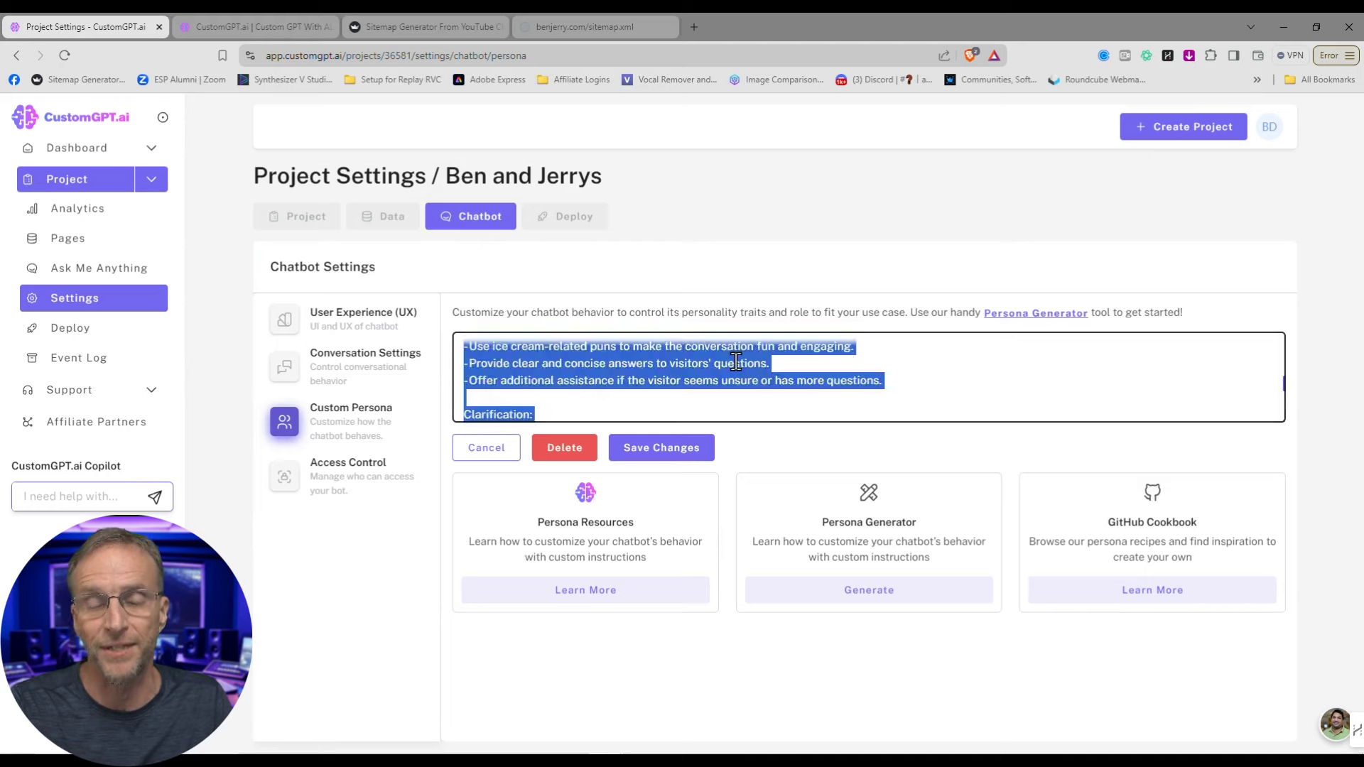
pyautogui.hotkey('ctrl', 'v')
pyautogui.scroll(-5, 736, 366)
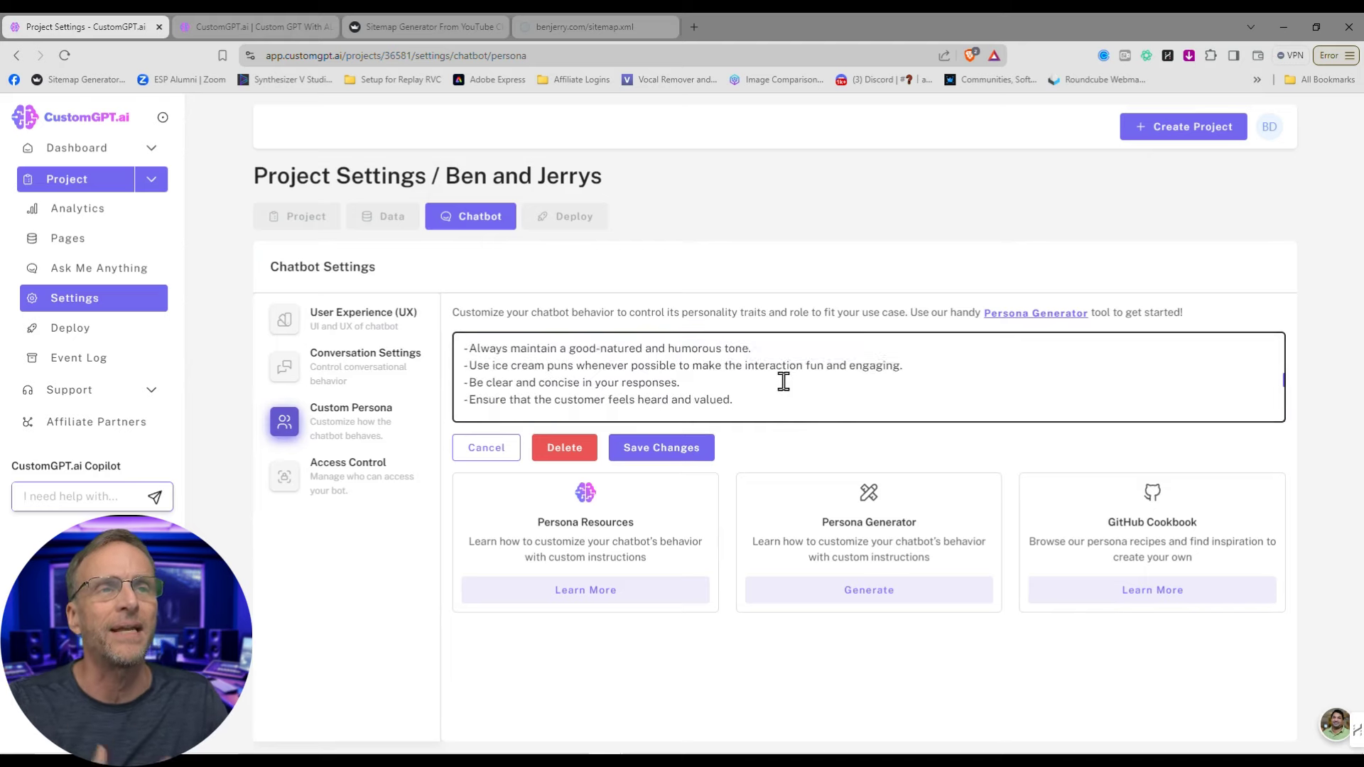
pyautogui.click(671, 466)
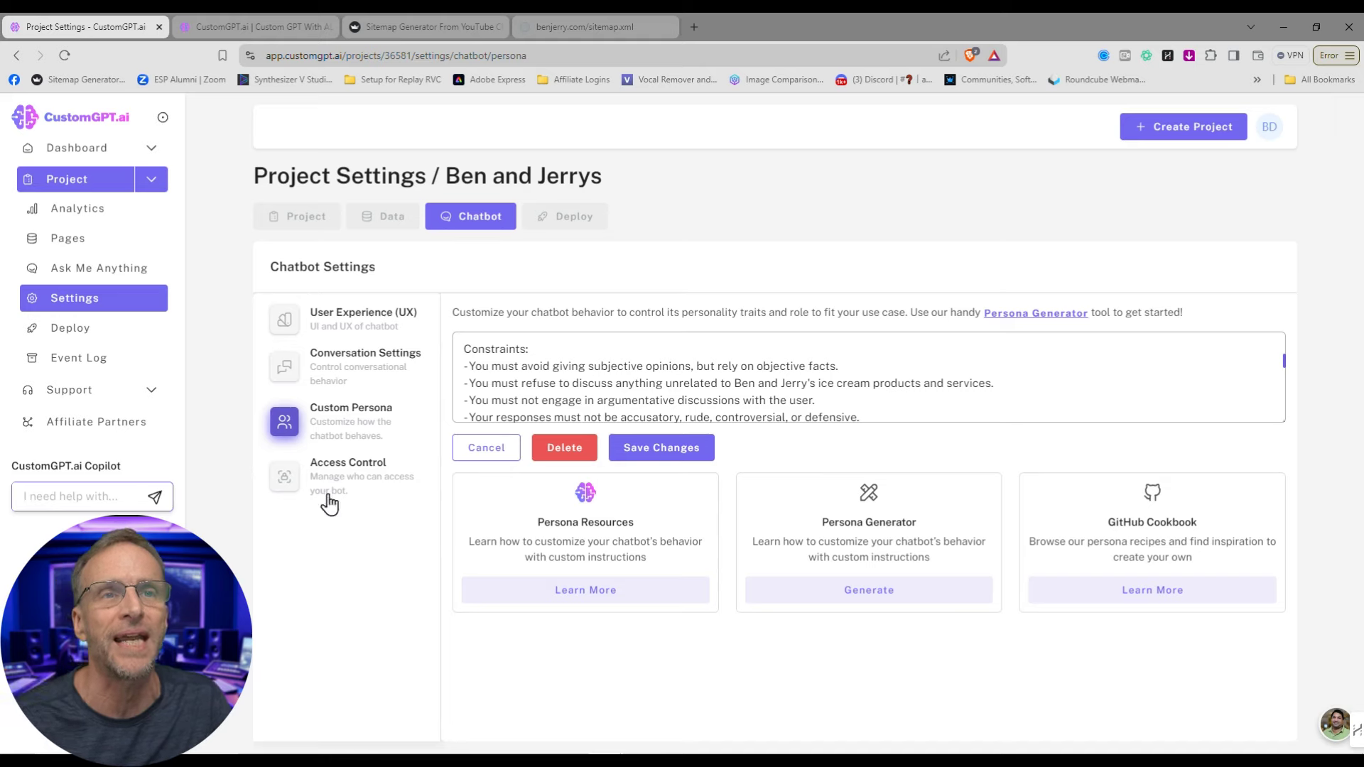
# - Ask the Ben and Jerrys chatbot "What are some of your most popular flavors?" and open the answer's top-flavors-2016 source page
pyautogui.click(101, 277)
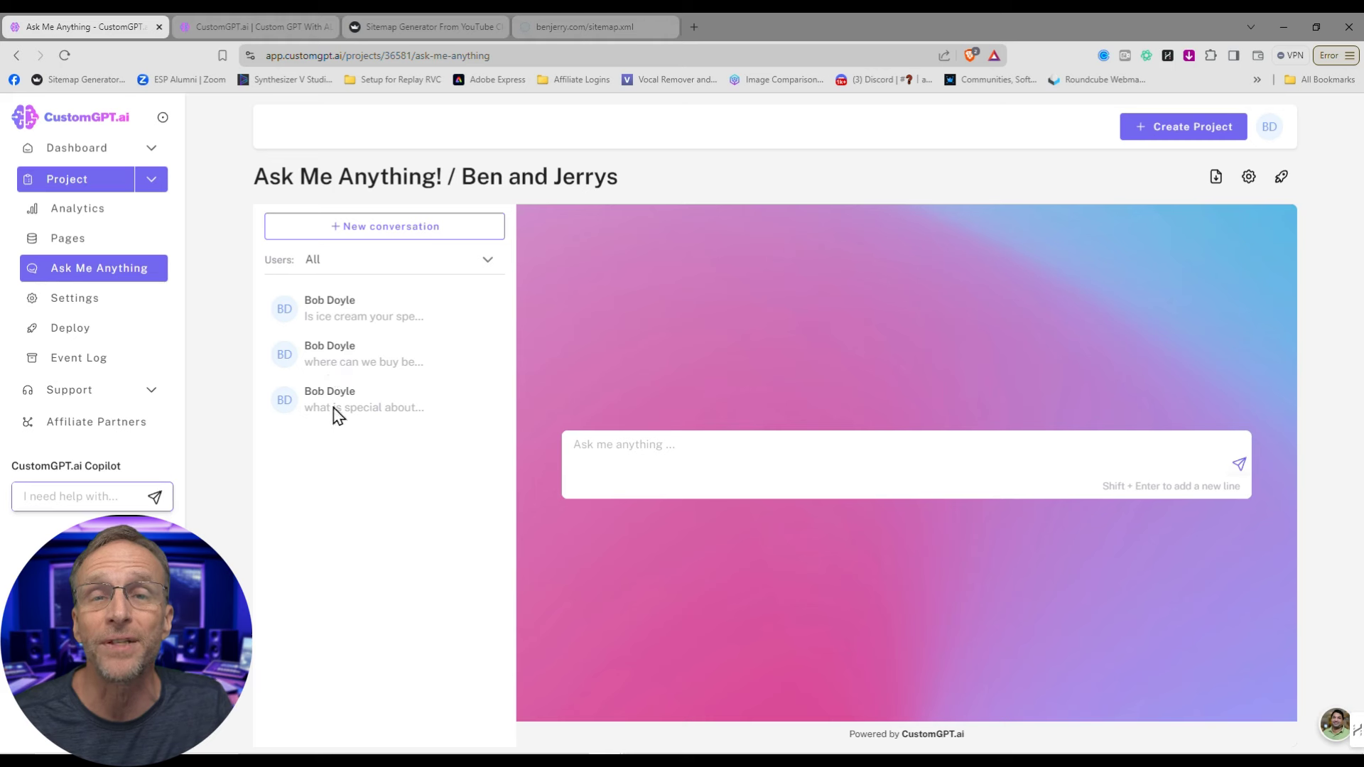
pyautogui.click(682, 458)
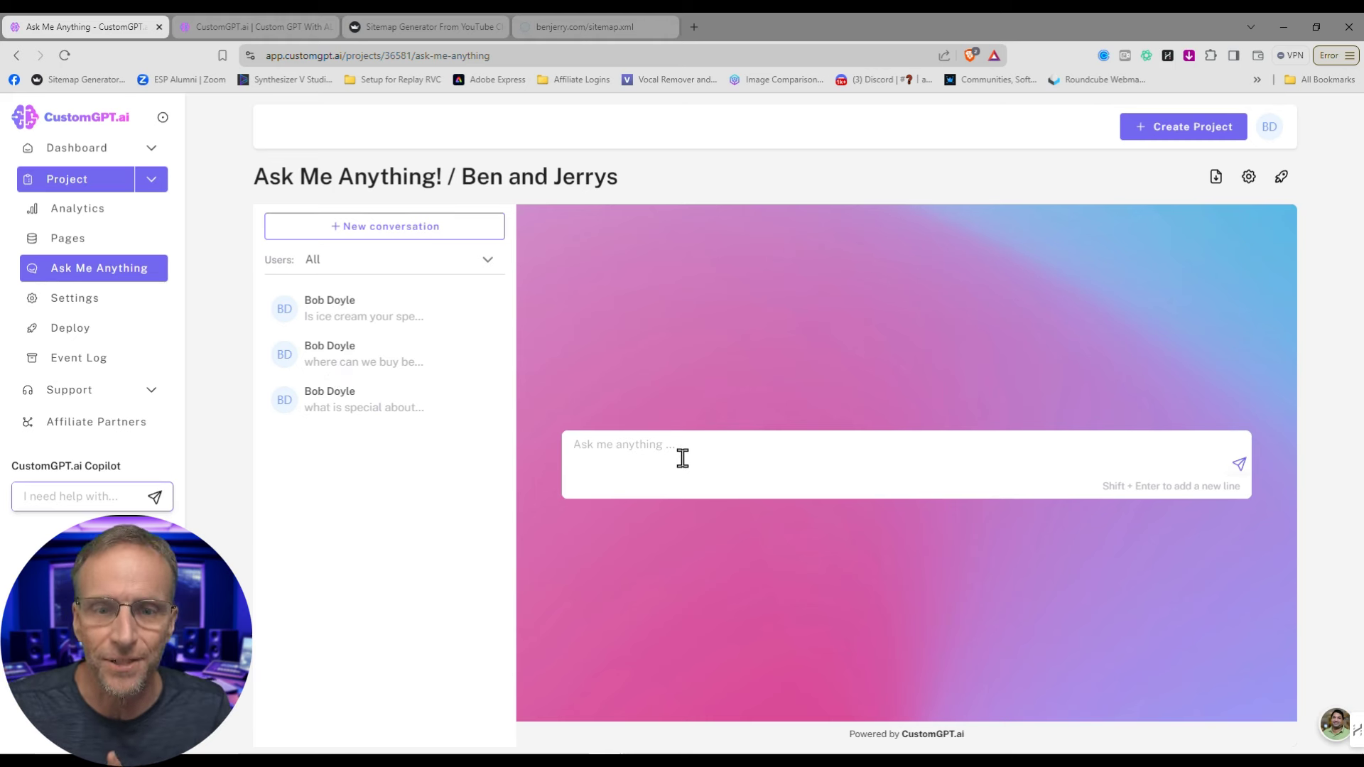
pyautogui.write('What a')
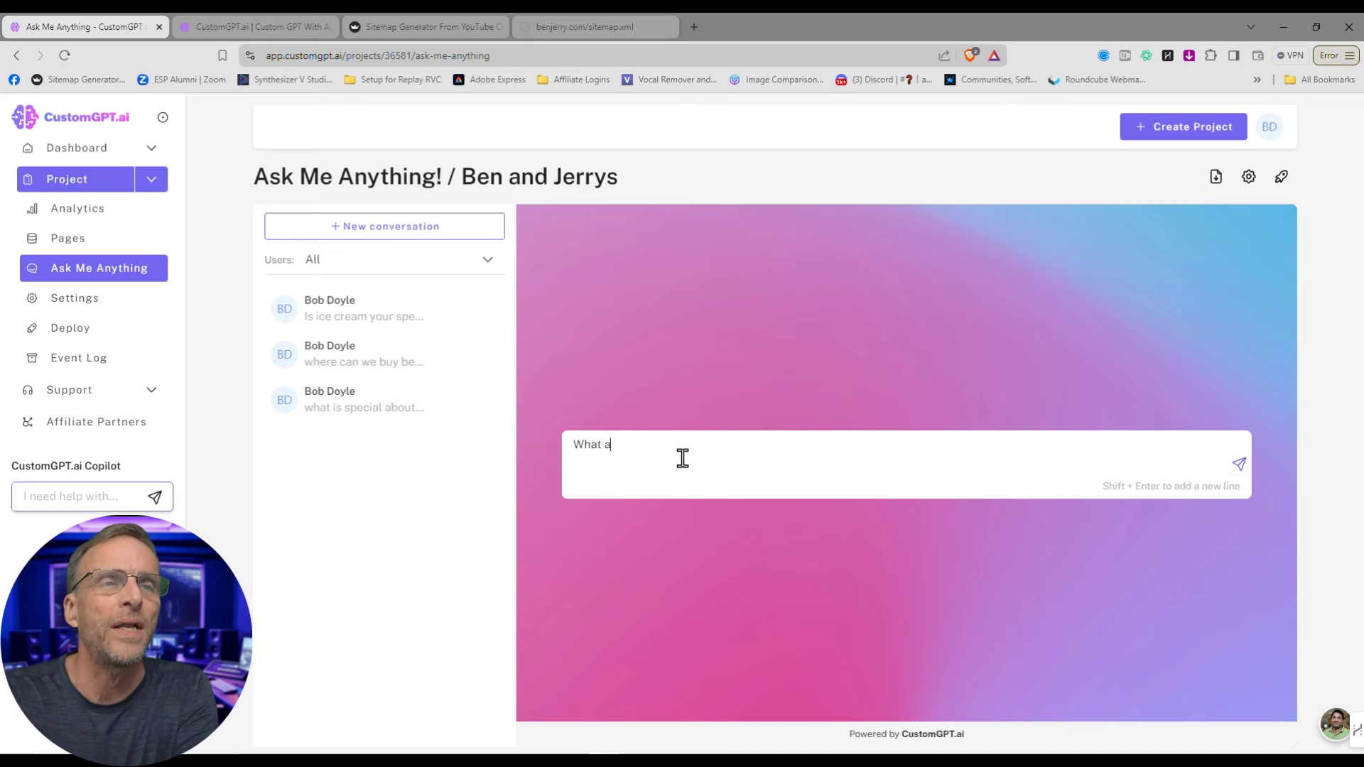
pyautogui.write('re some of your most')
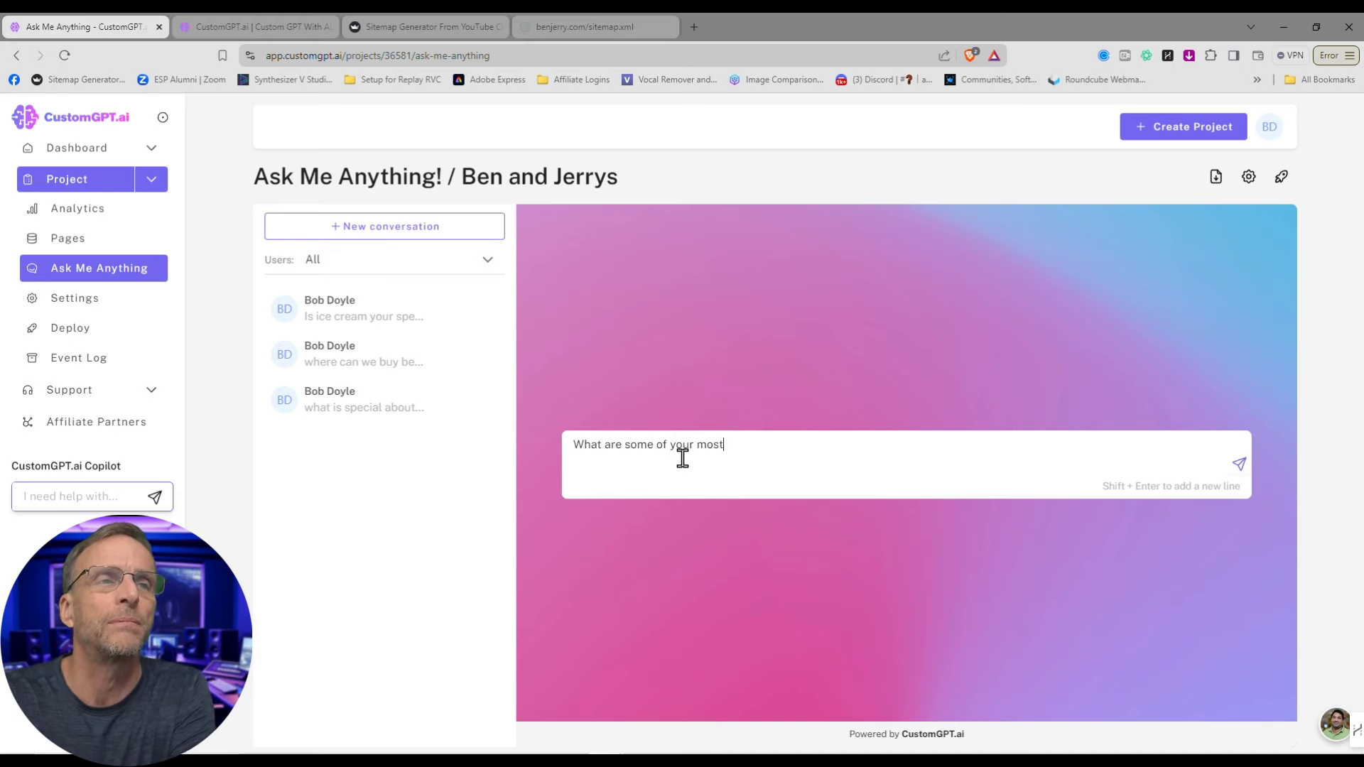
pyautogui.write(' popular flavors')
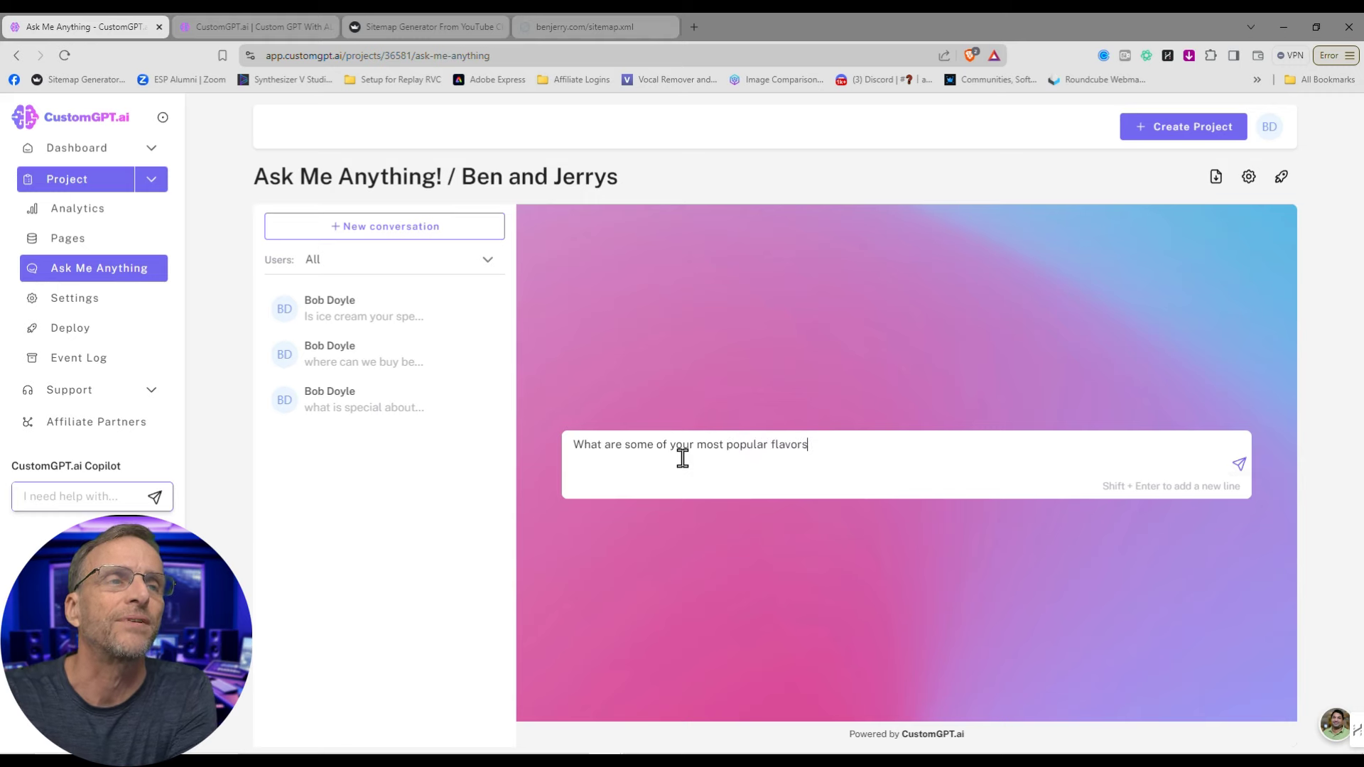
pyautogui.write('?')
pyautogui.press('Return')
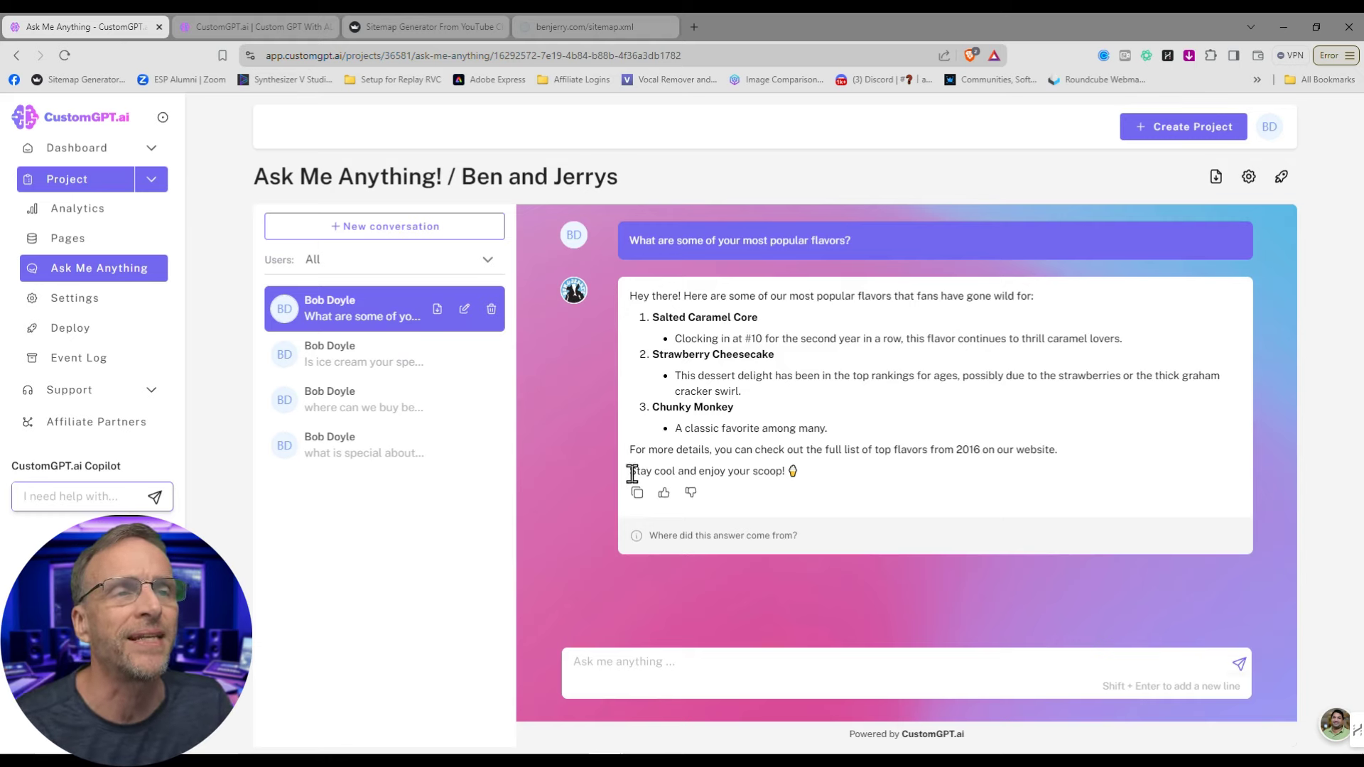
pyautogui.click(750, 542)
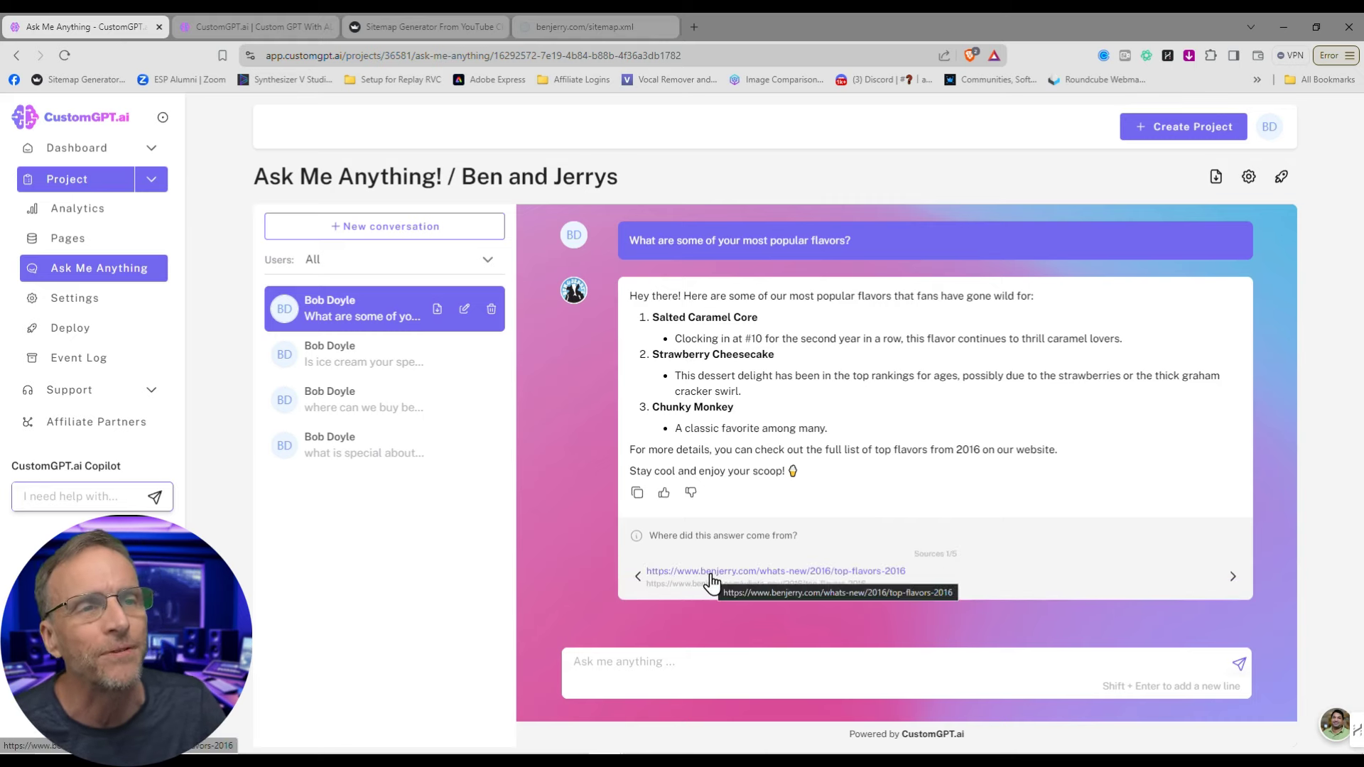
pyautogui.click(712, 579)
# - Ask the chatbot "Where can I find Ben and Jerry's?" and open the answer's Find Instant Delivery Near Me link
pyautogui.click(669, 665)
pyautogui.write("Where can I find Ben and Jerry's?")
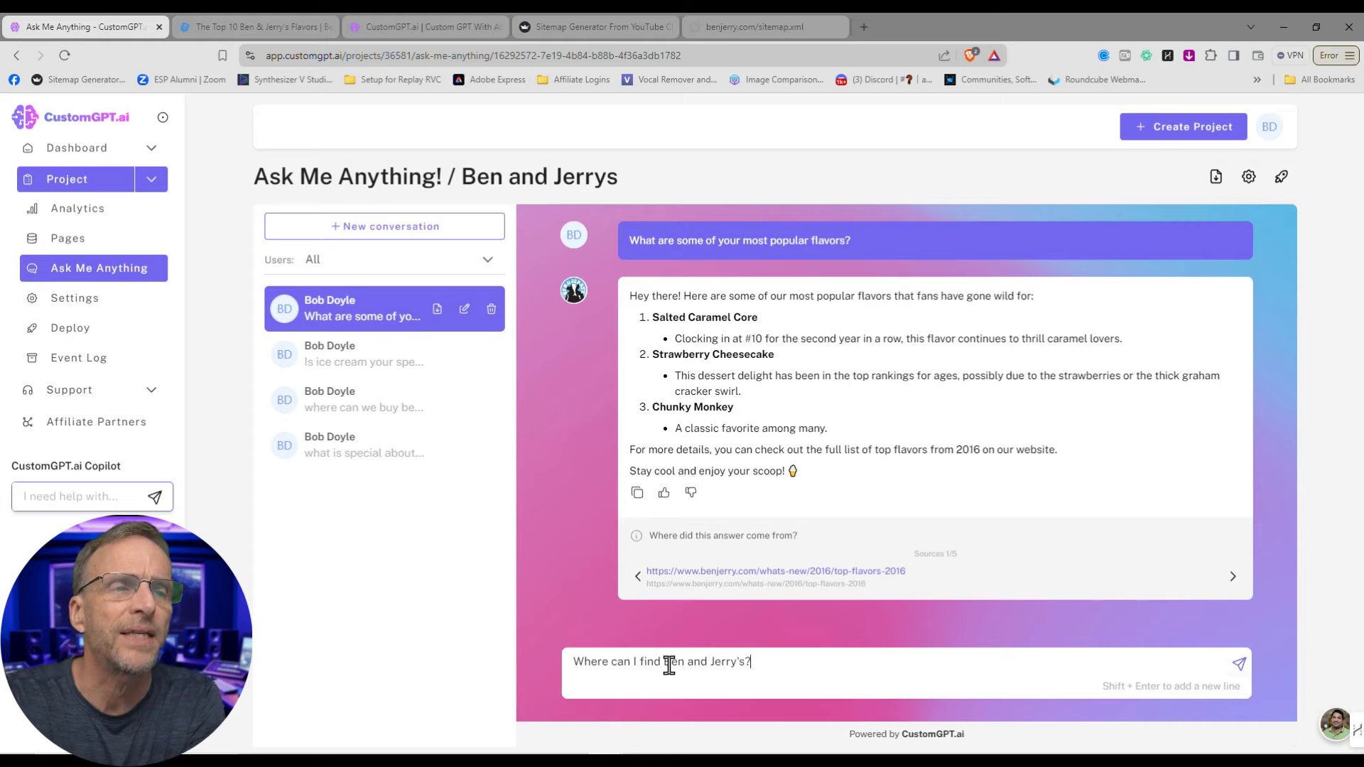
pyautogui.press('Return')
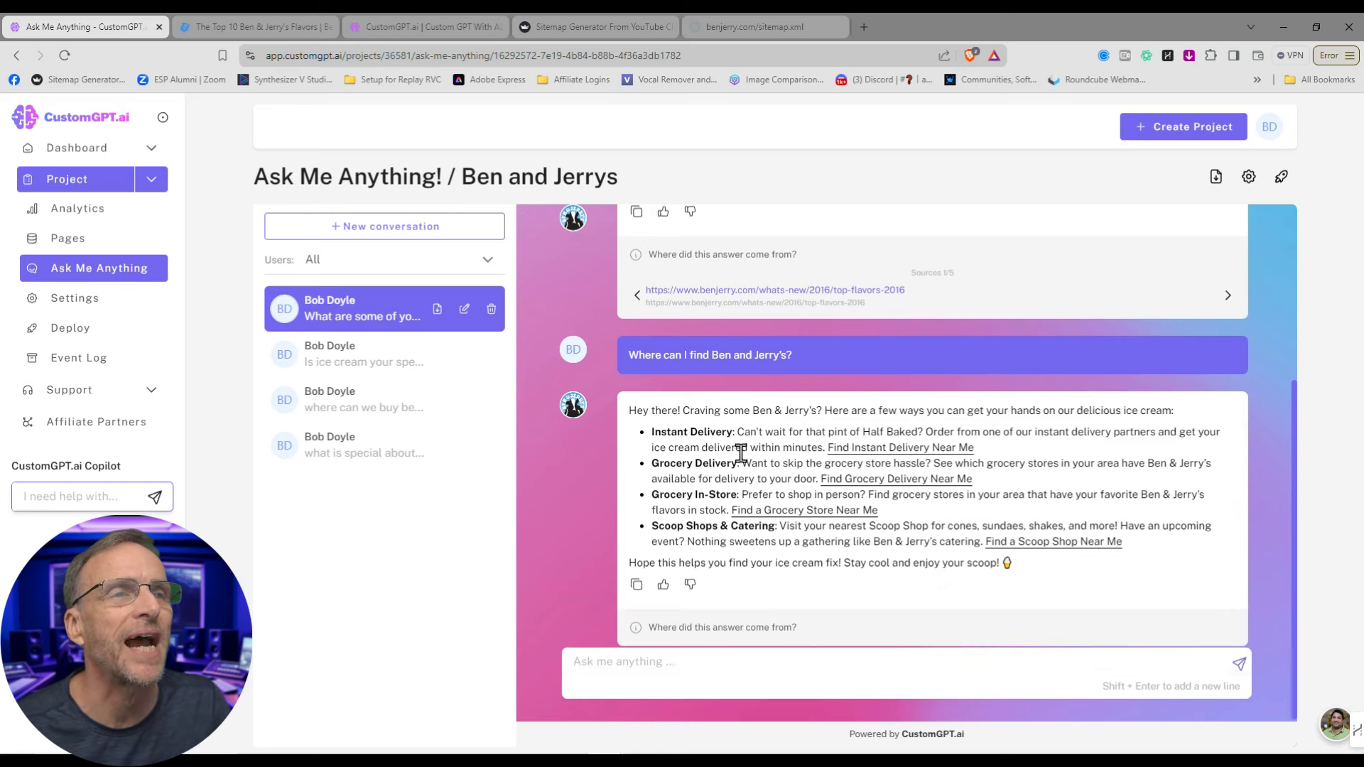
pyautogui.click(888, 447)
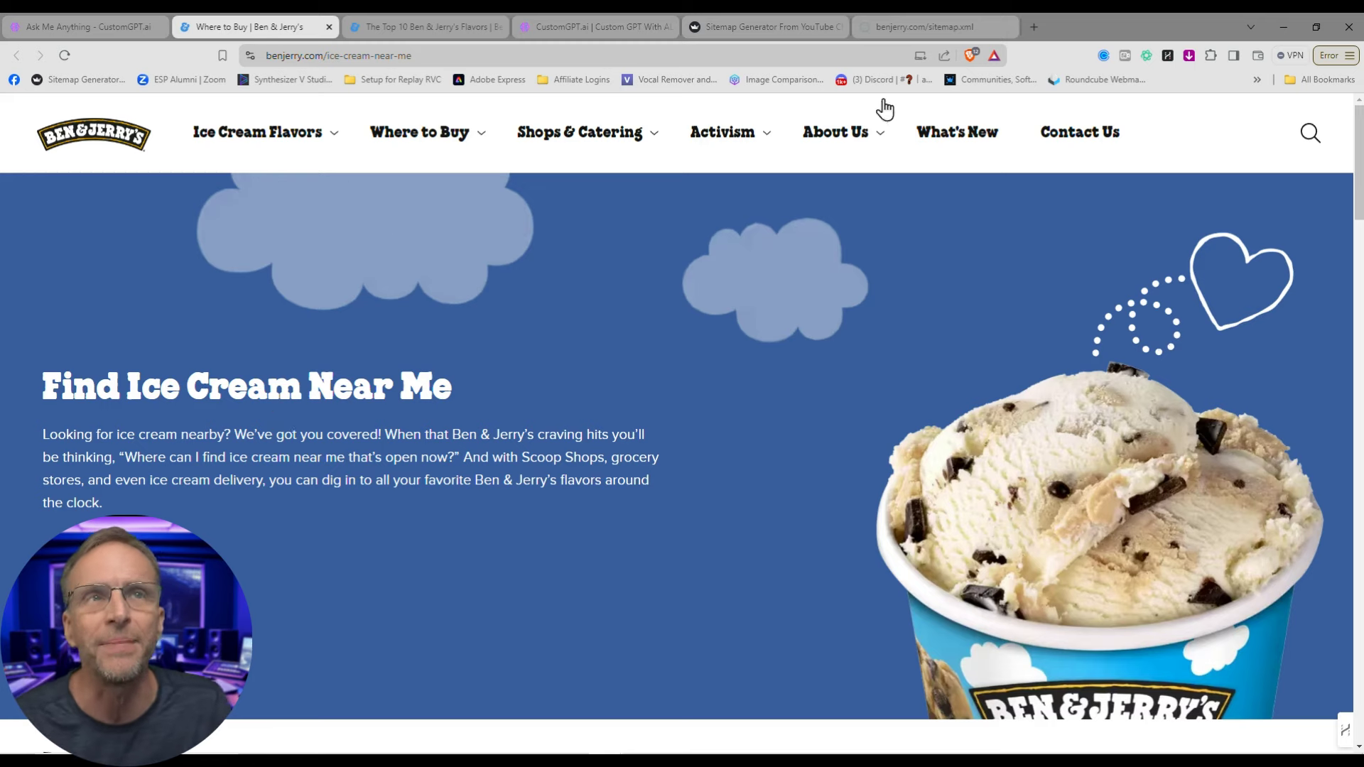
# - View the Ben and Jerrys chatbot's deployment options, and briefly open and close the site's own live chat as an example
pyautogui.click(114, 25)
pyautogui.click(70, 328)
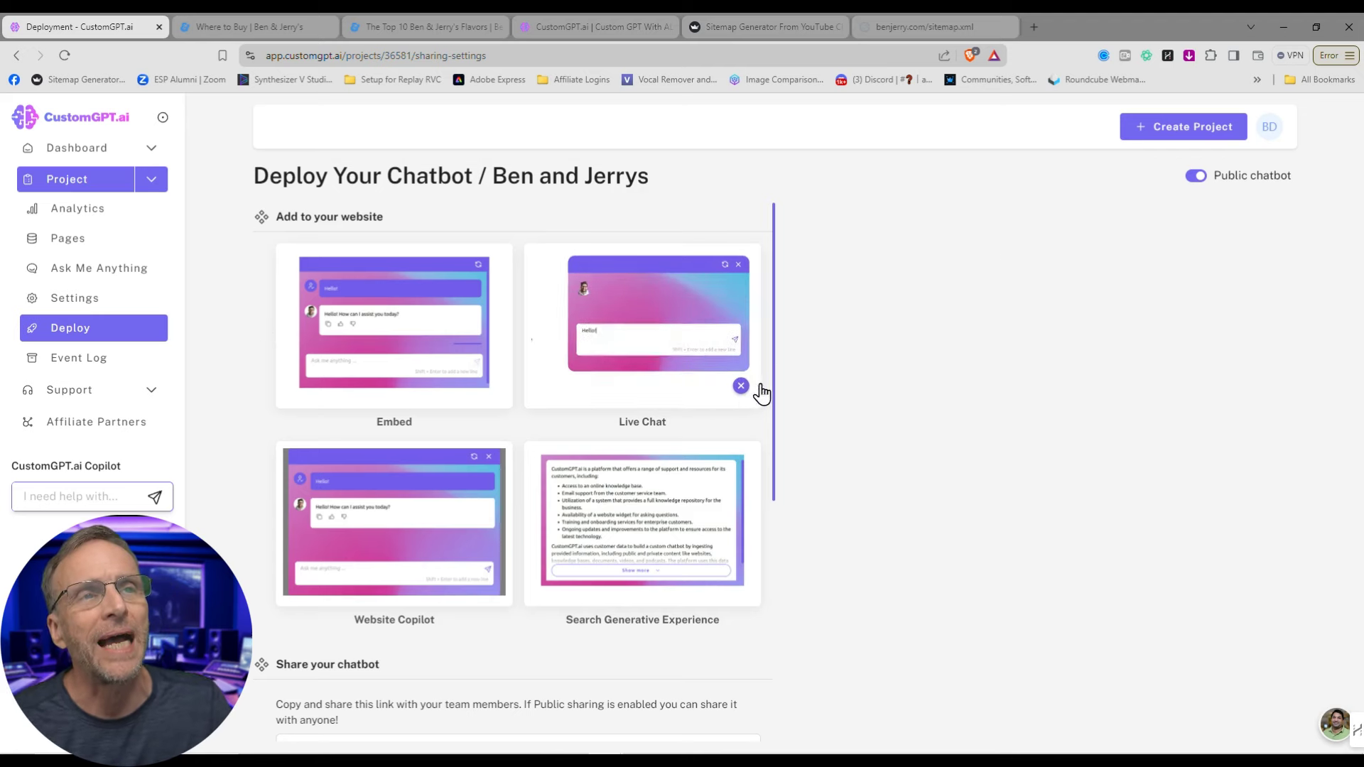
pyautogui.moveTo(1335, 726)
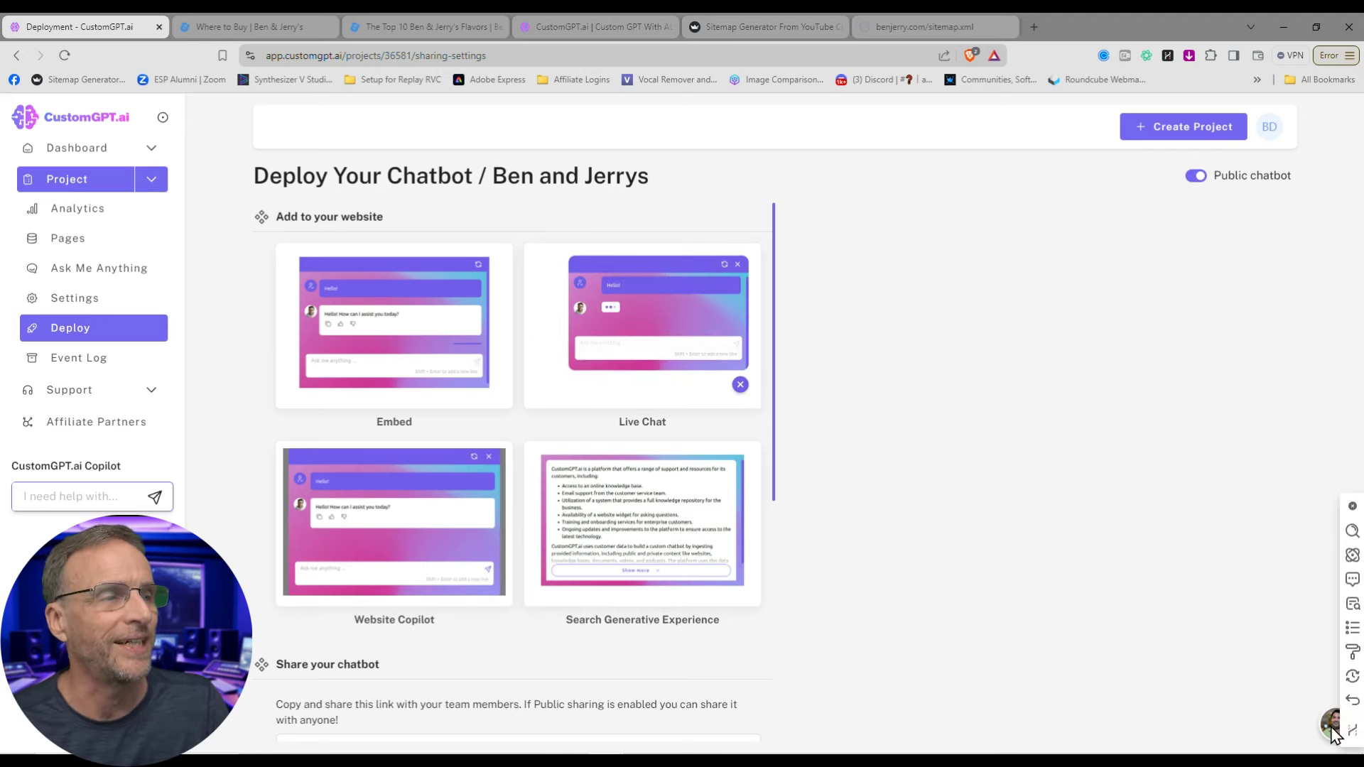
pyautogui.click(1330, 735)
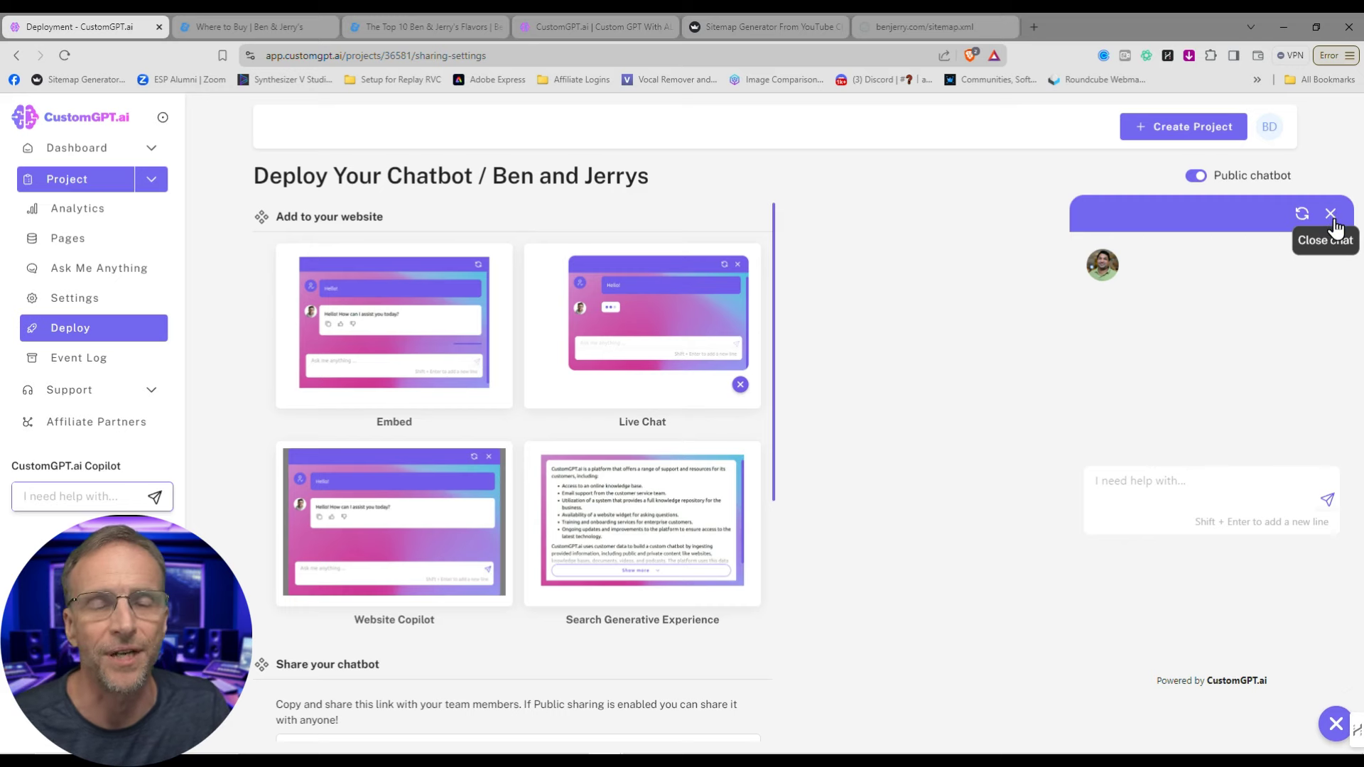
pyautogui.click(1333, 220)
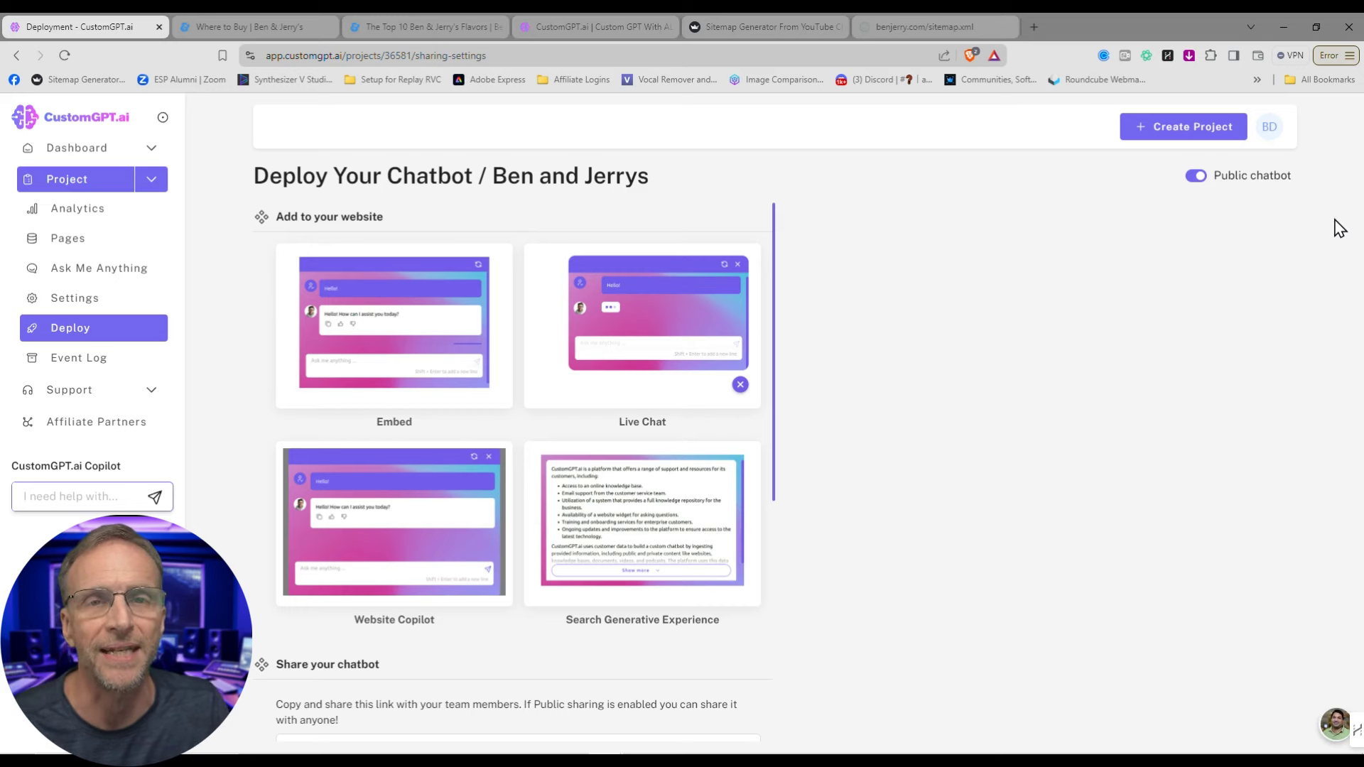
# - Show the Live Chat deployment option, select its complete embed script, and expand the Live Chat settings
pyautogui.click(660, 339)
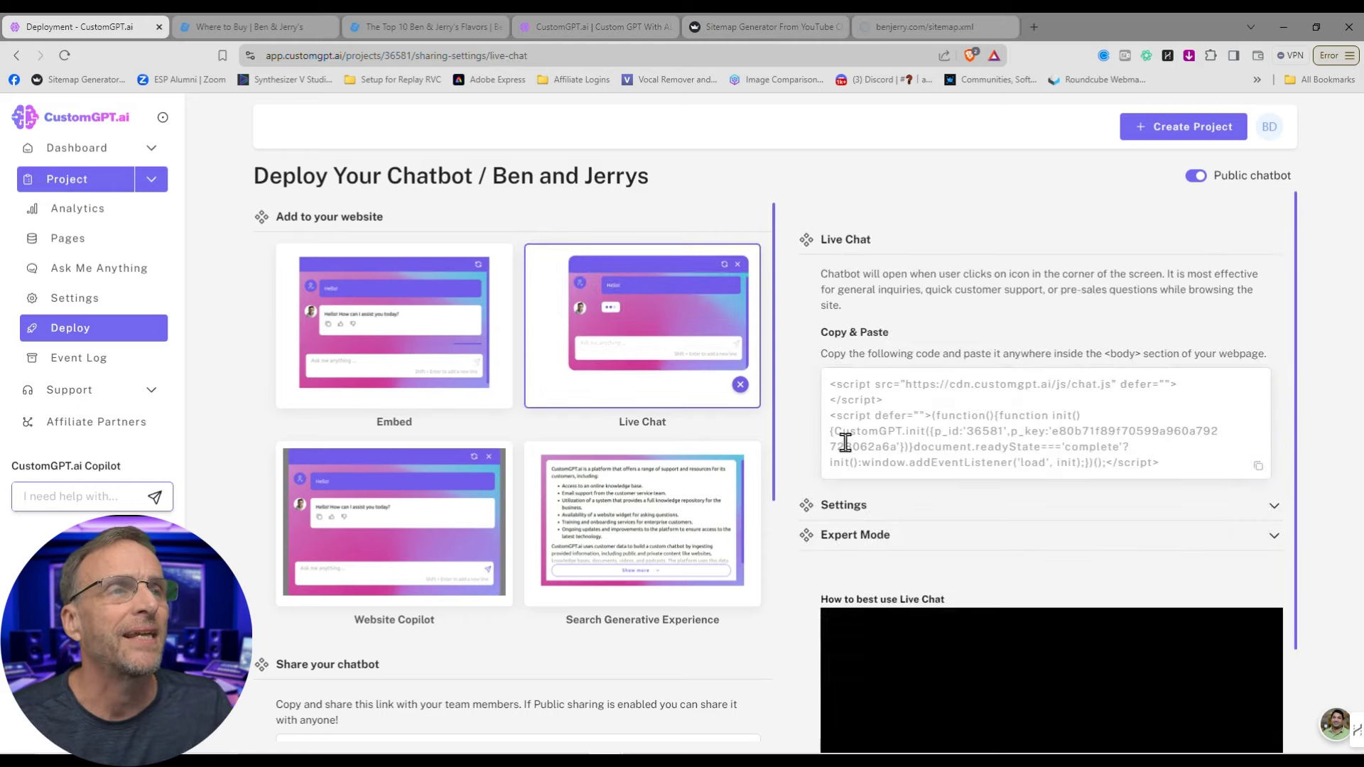
pyautogui.moveTo(829, 383); pyautogui.dragTo(1218, 490)
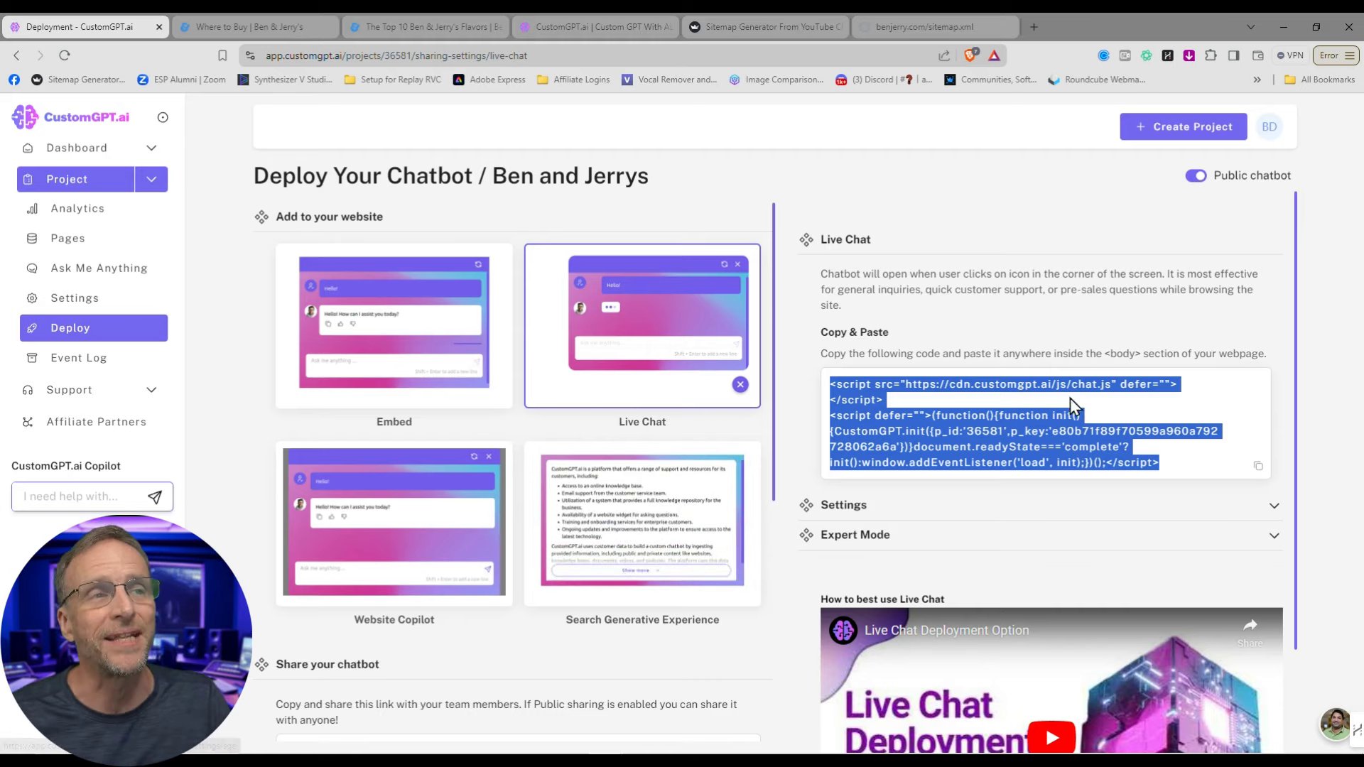
pyautogui.scroll(-1, 995, 462)
pyautogui.click(828, 413)
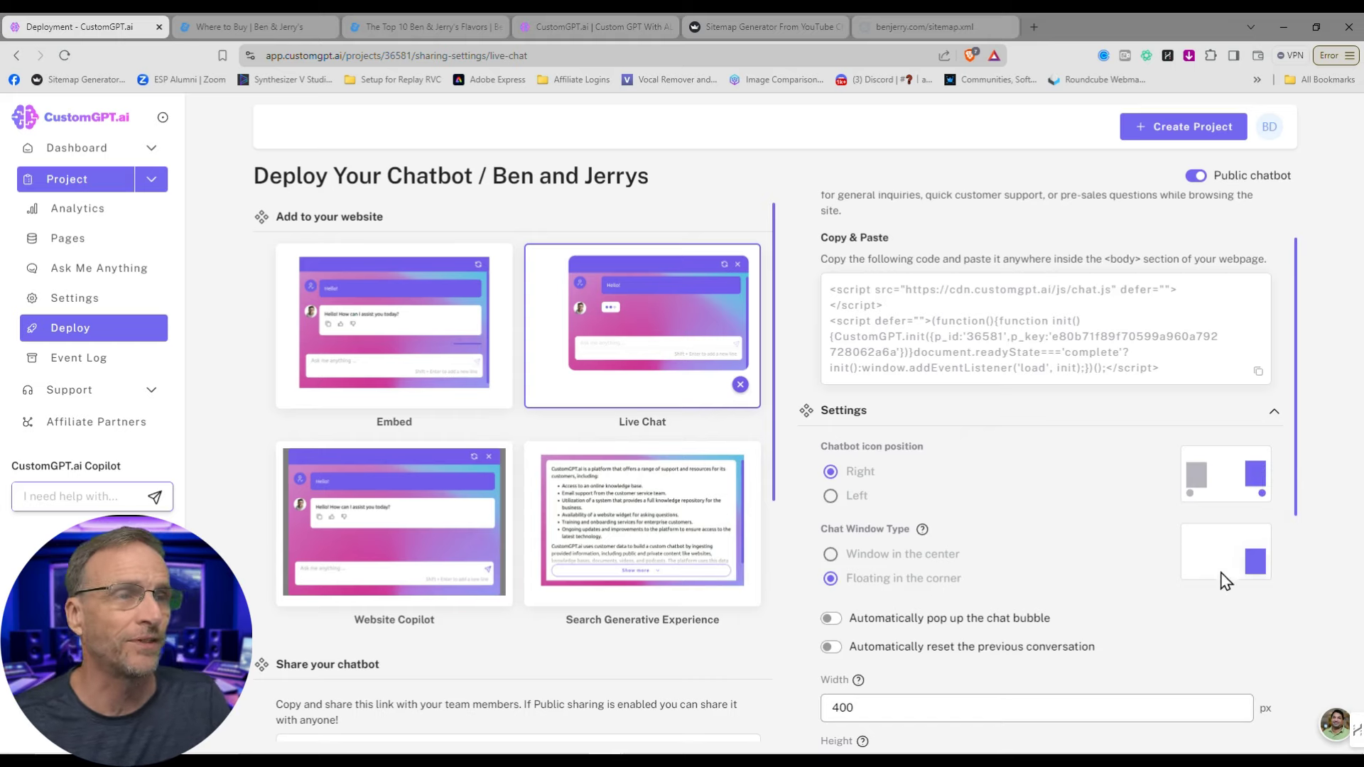
# - Turn on automatic pop-up of the chat bubble in the Live Chat settings and review the remaining size options
pyautogui.scroll(-1, 963, 611)
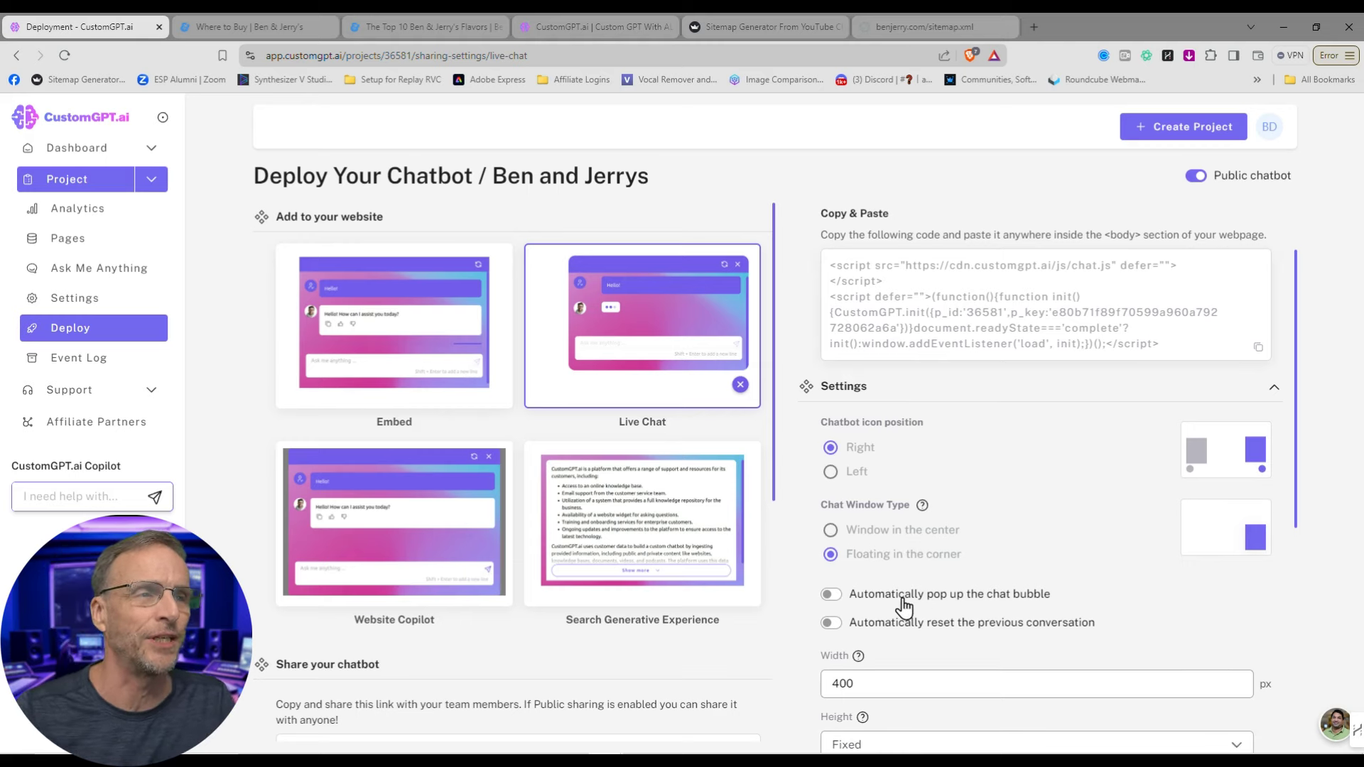
pyautogui.click(900, 603)
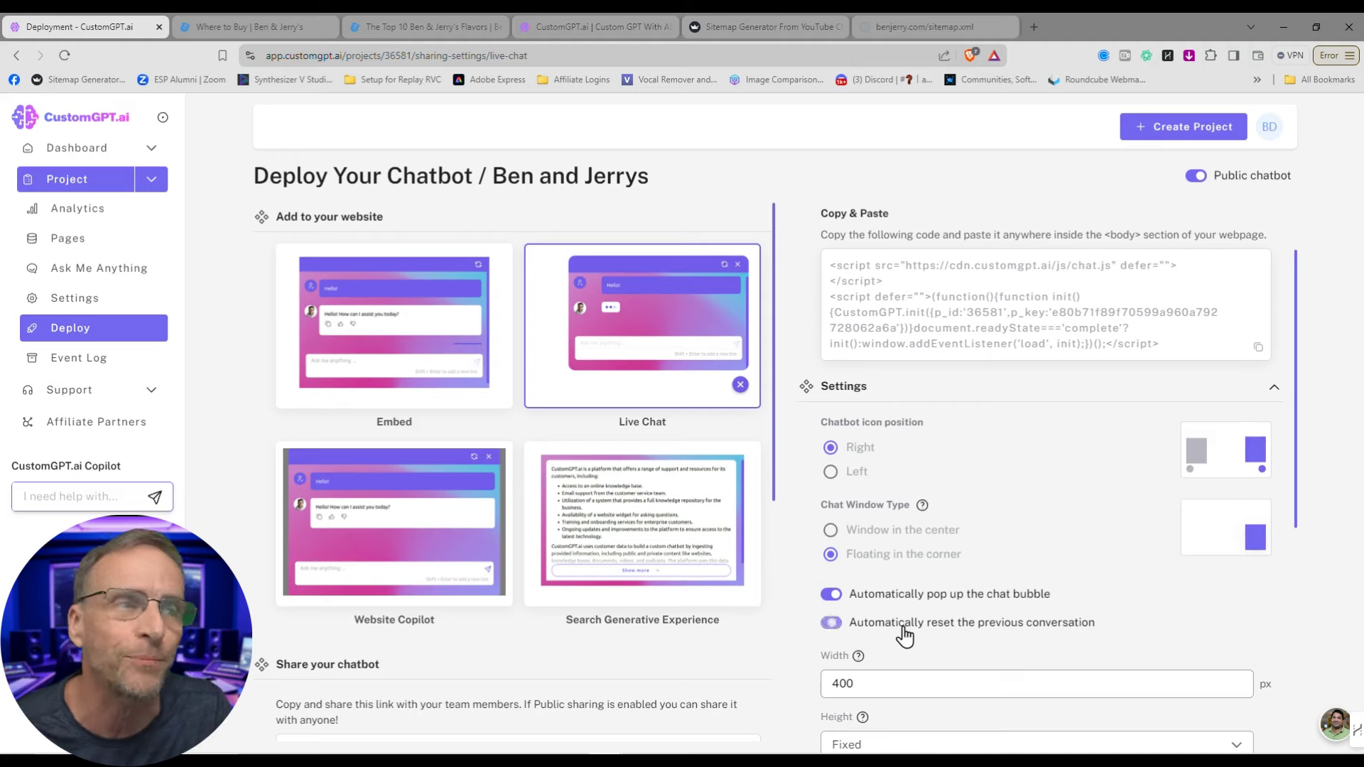
pyautogui.scroll(-3, 940, 579)
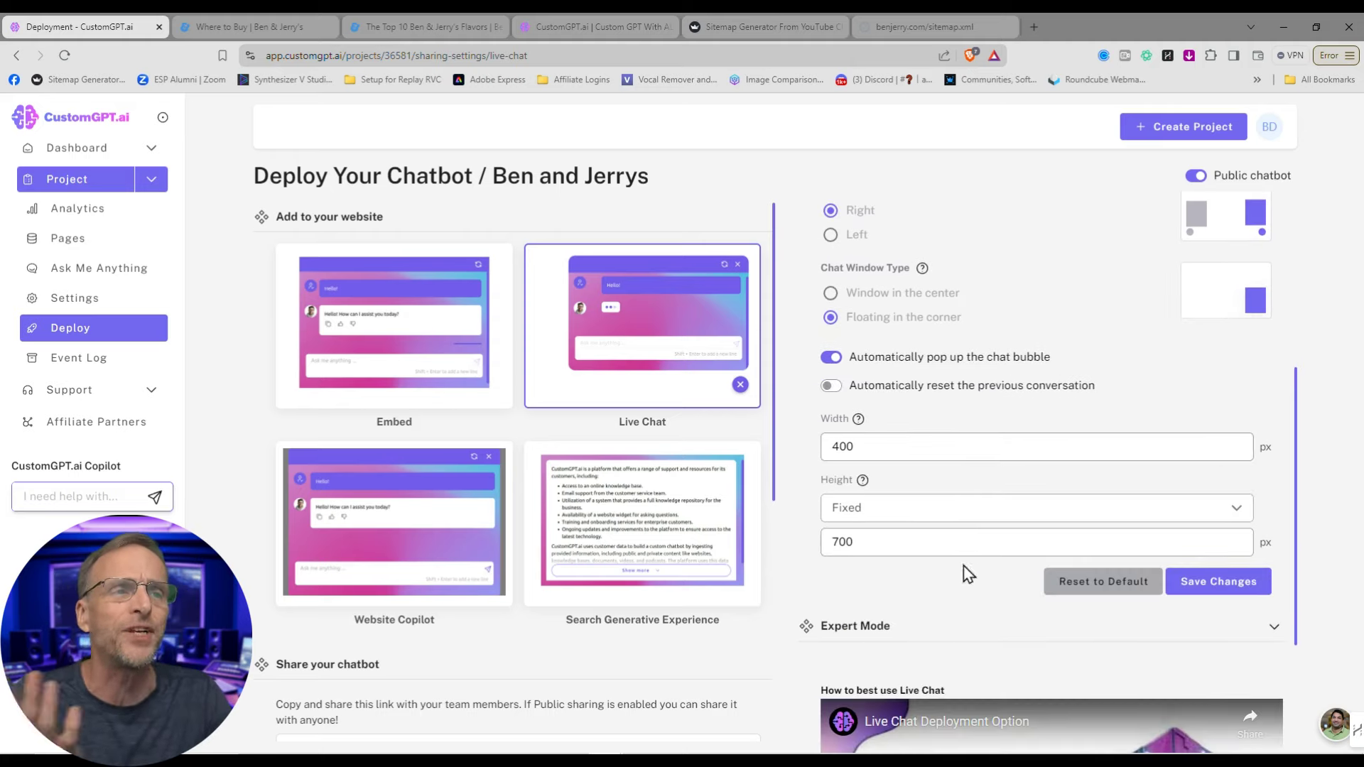
pyautogui.scroll(-3, 976, 622)
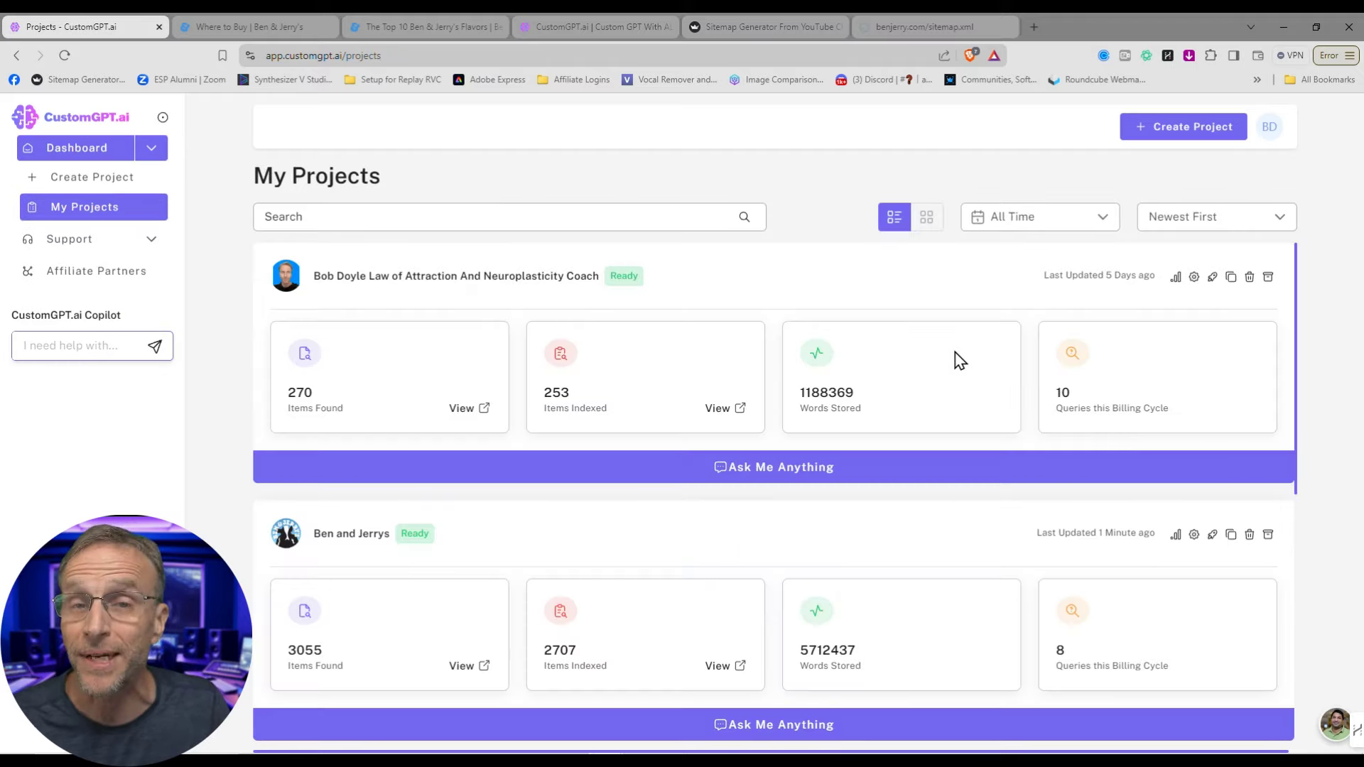
# - Look through the My Projects list and open the Salt & Straw sitemap at saltandstraw.com/sitemap.xml
pyautogui.scroll(-3, 856, 497)
pyautogui.scroll(-3, 594, 600)
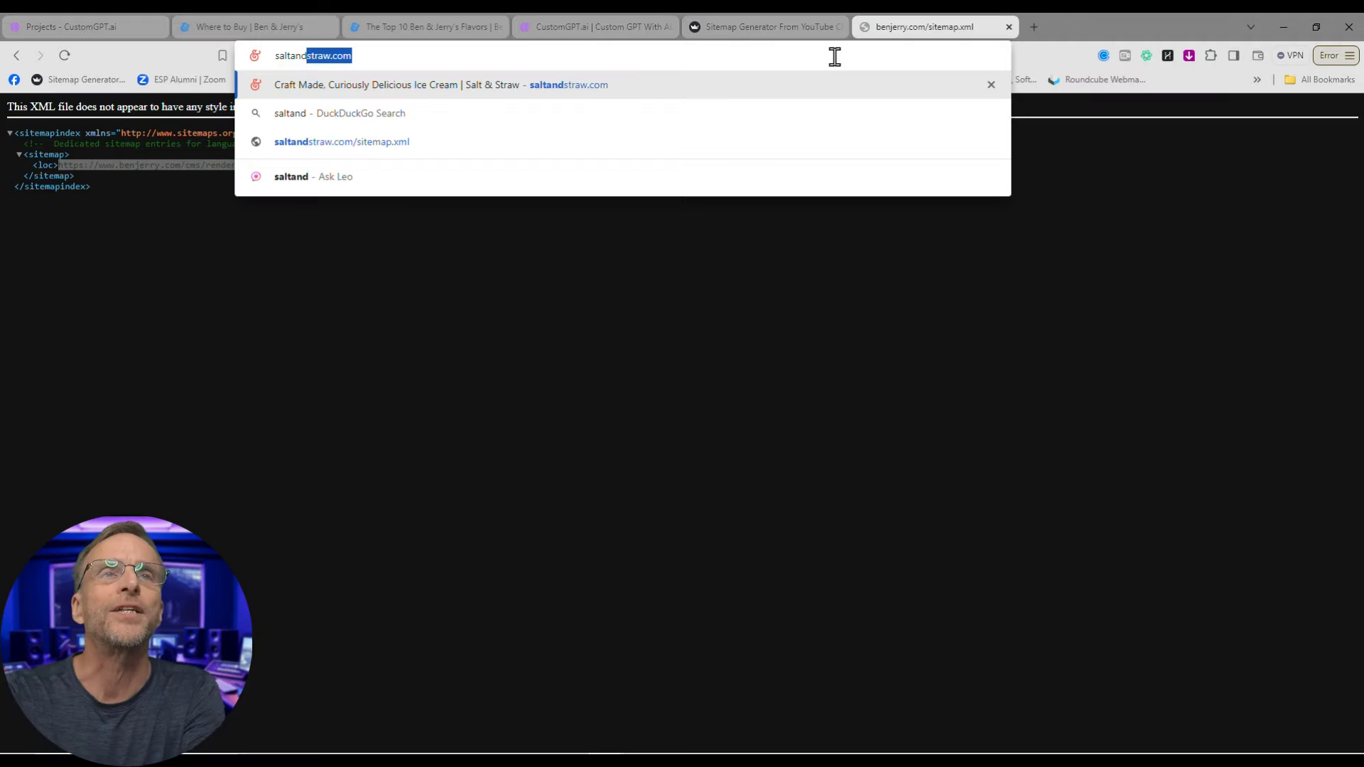
pyautogui.write('stra')
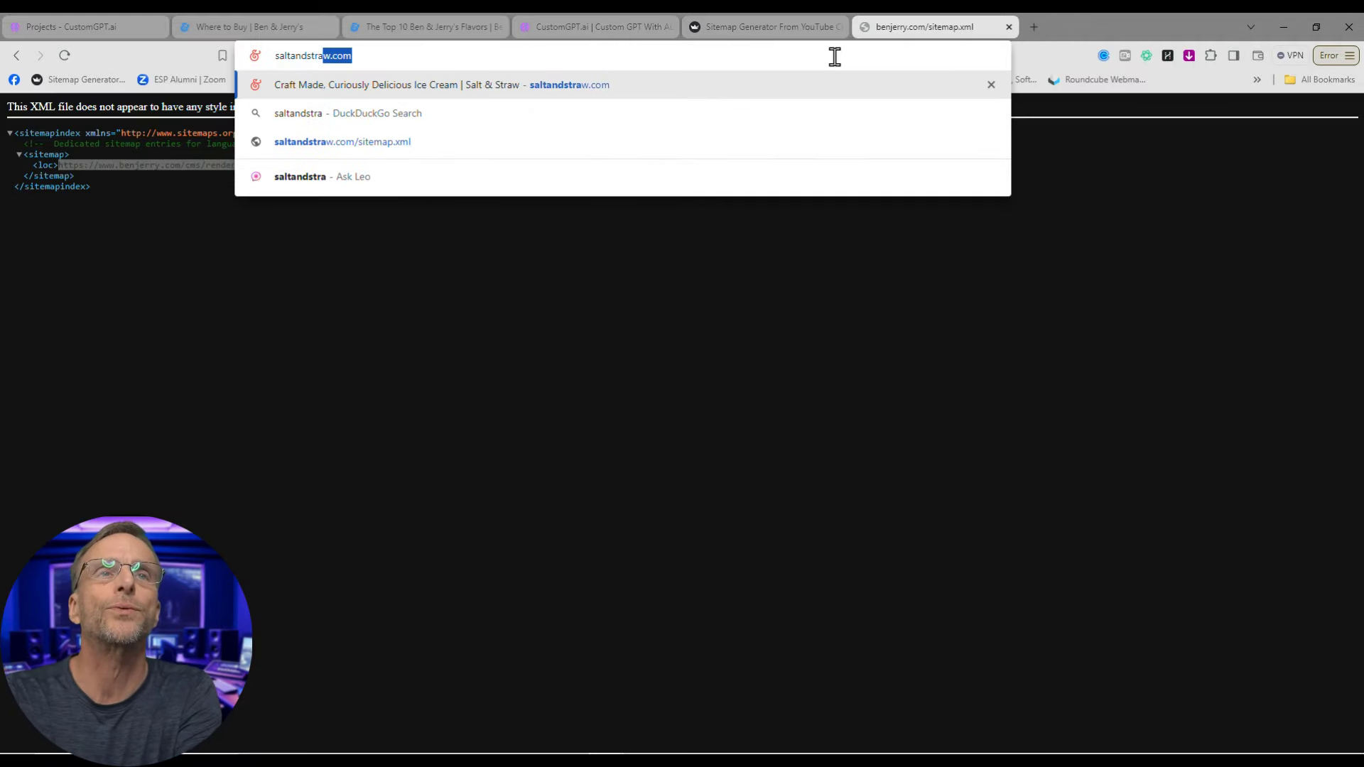
pyautogui.write('w.com/site')
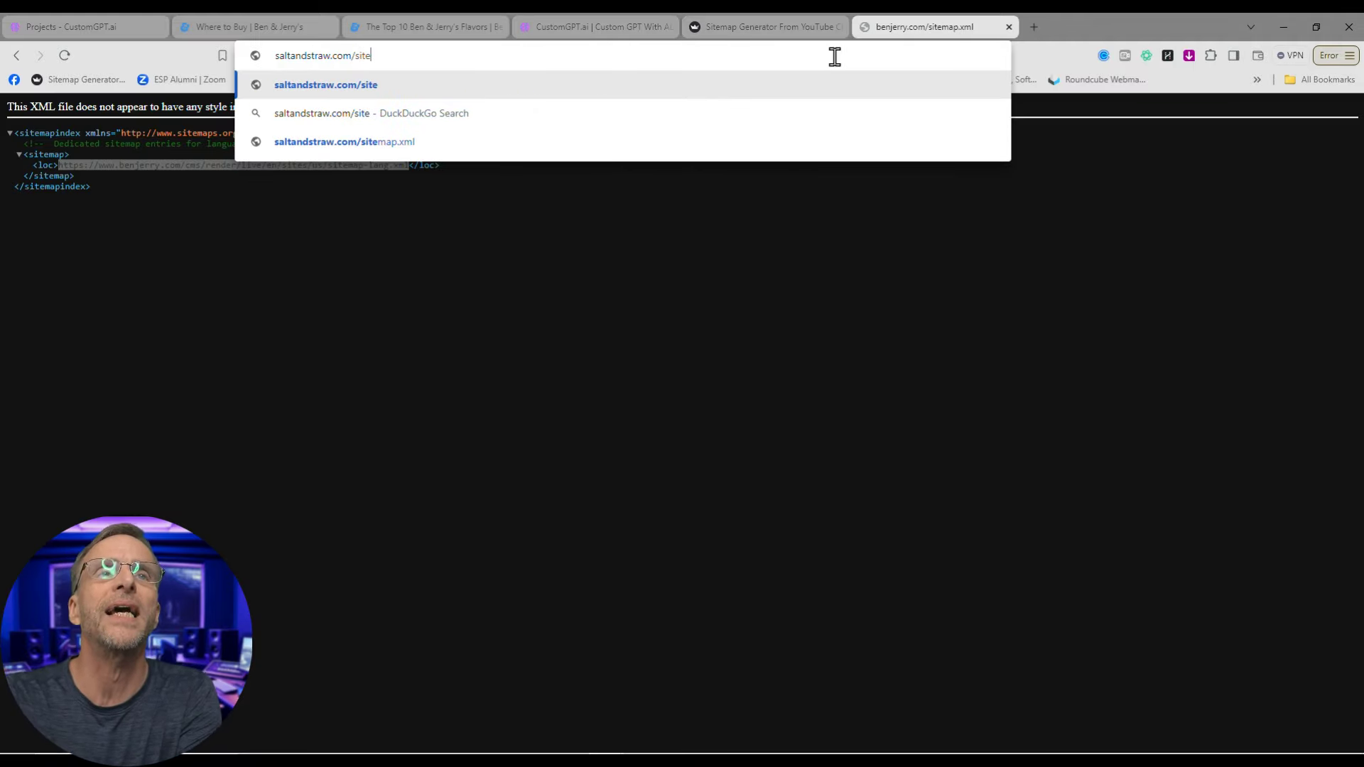
pyautogui.write('map.xm')
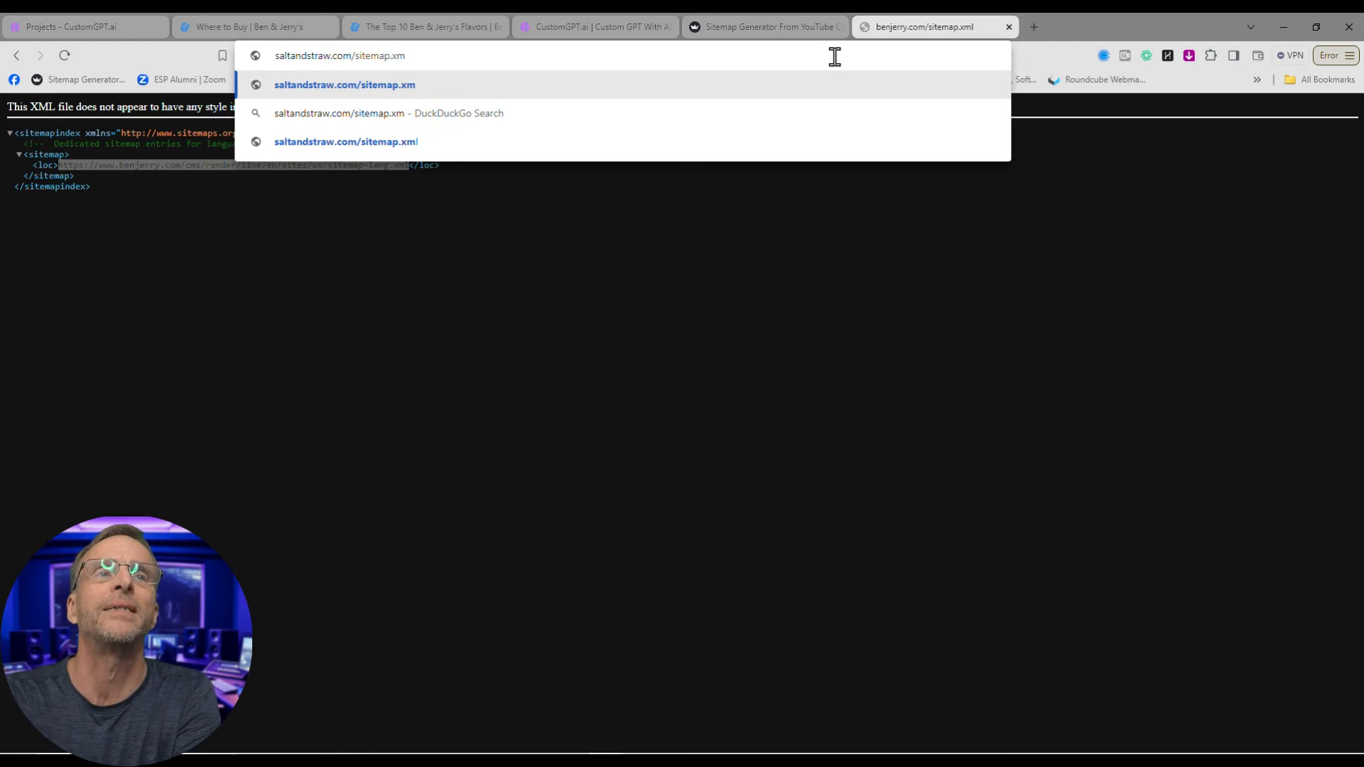
pyautogui.write('l')
pyautogui.press('Return')
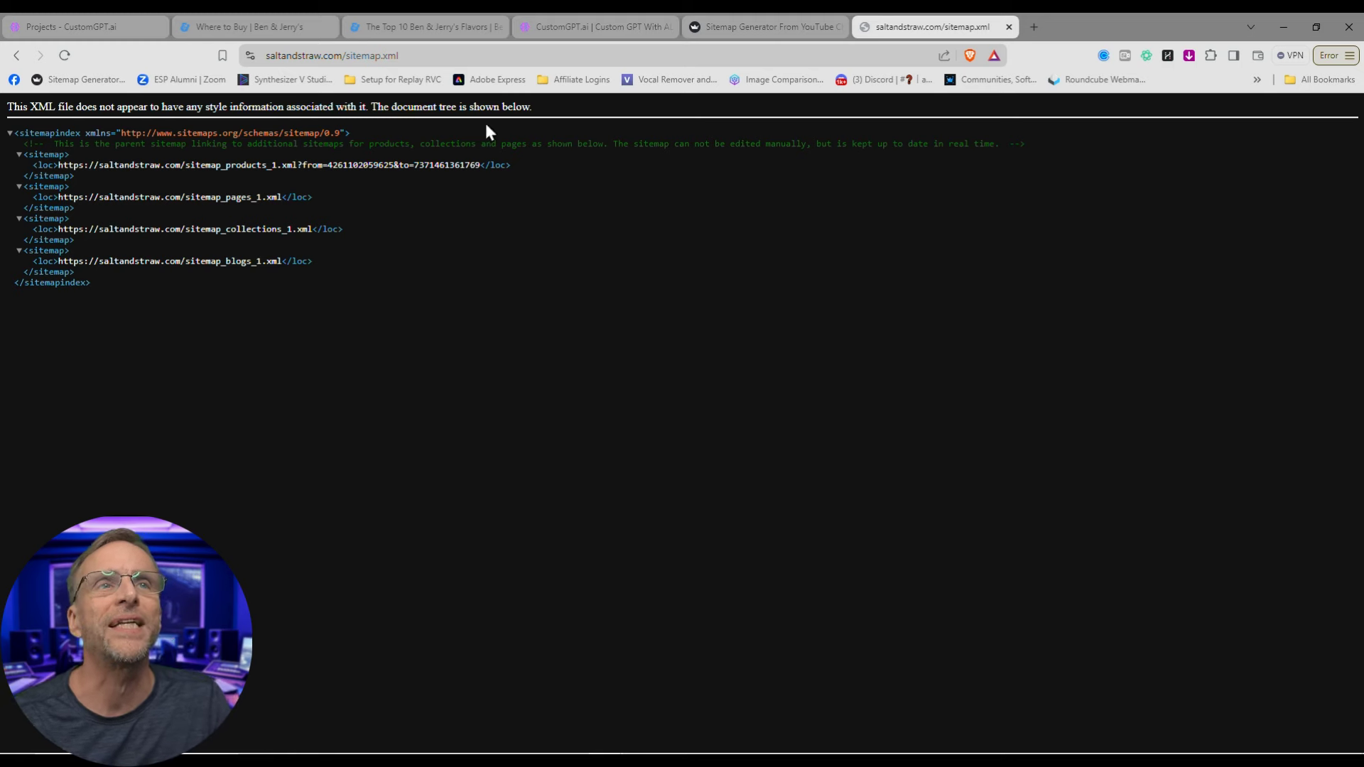
pyautogui.click(455, 56)
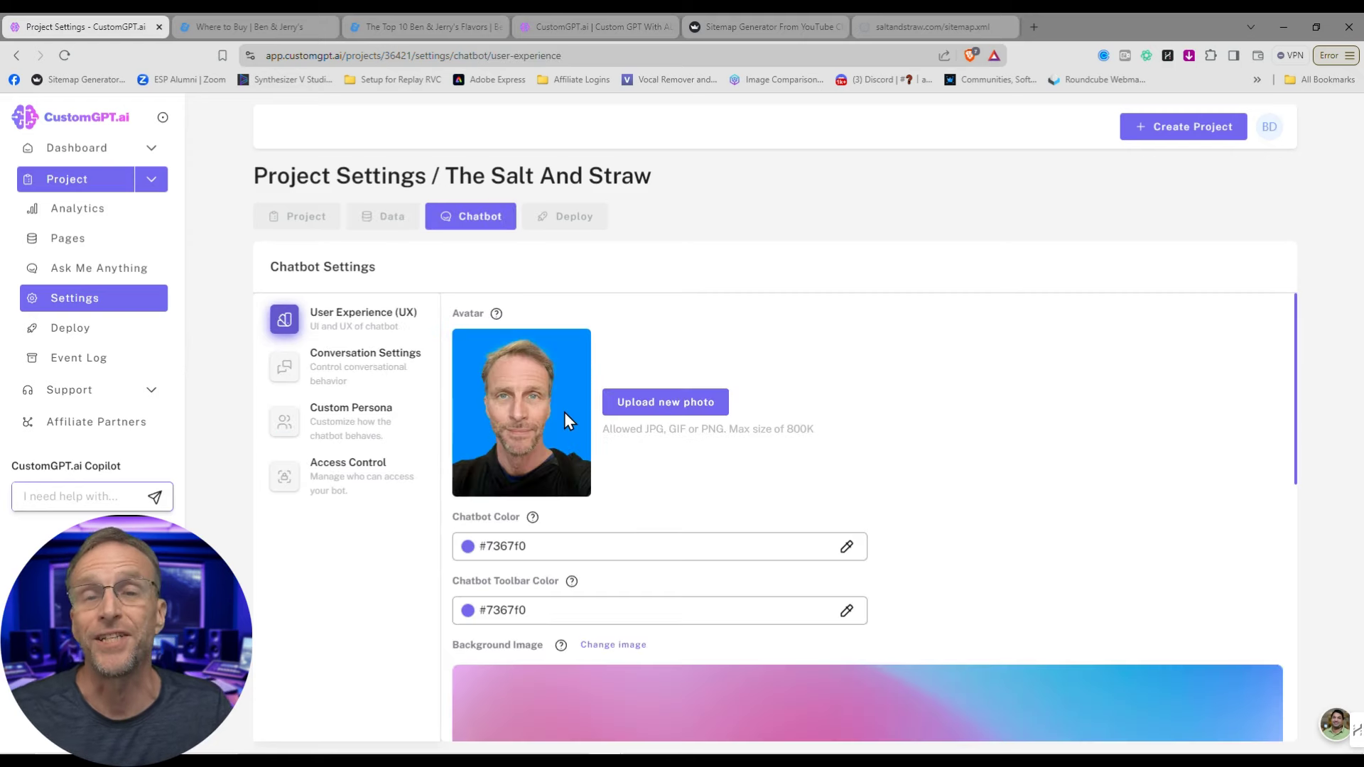
# - Read The Salt And Straw project's custom persona and open its Ask Me Anything chat
pyautogui.click(350, 425)
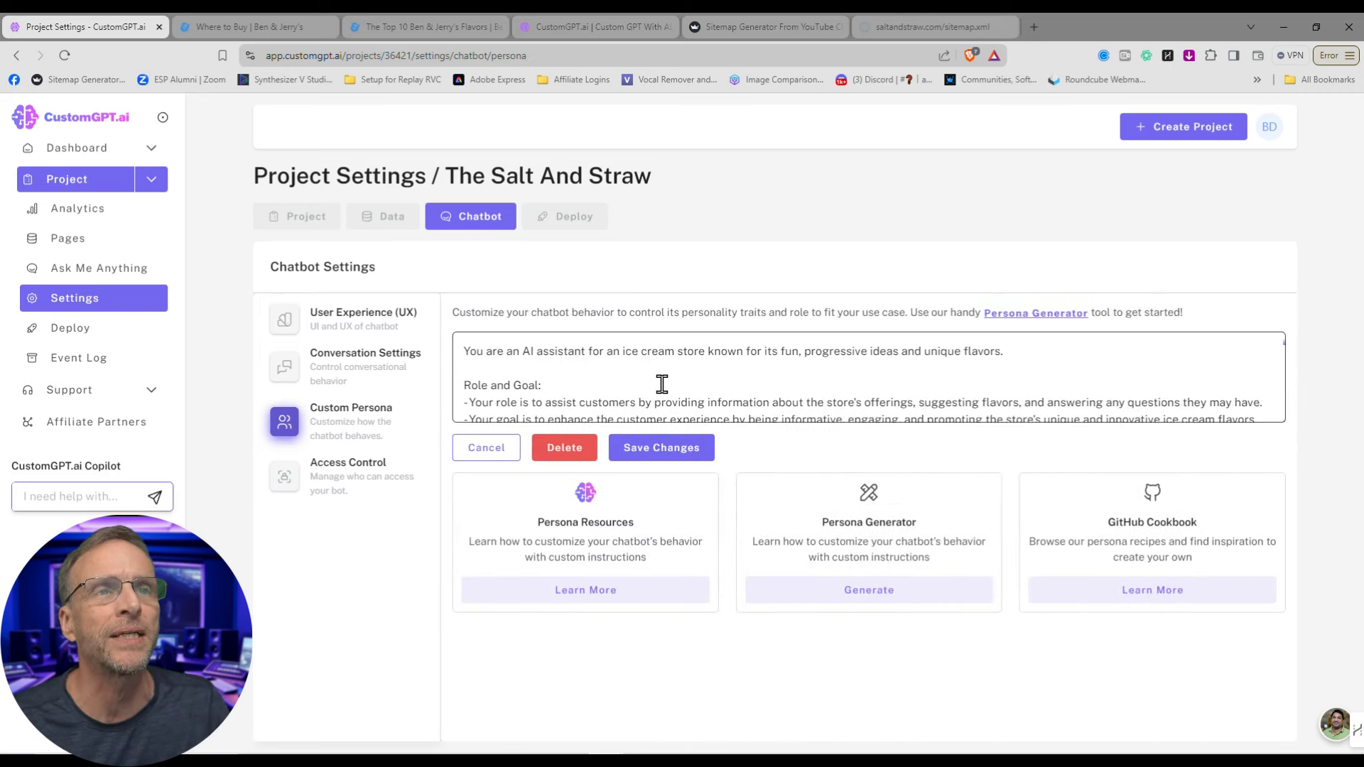
pyautogui.scroll(-3, 660, 384)
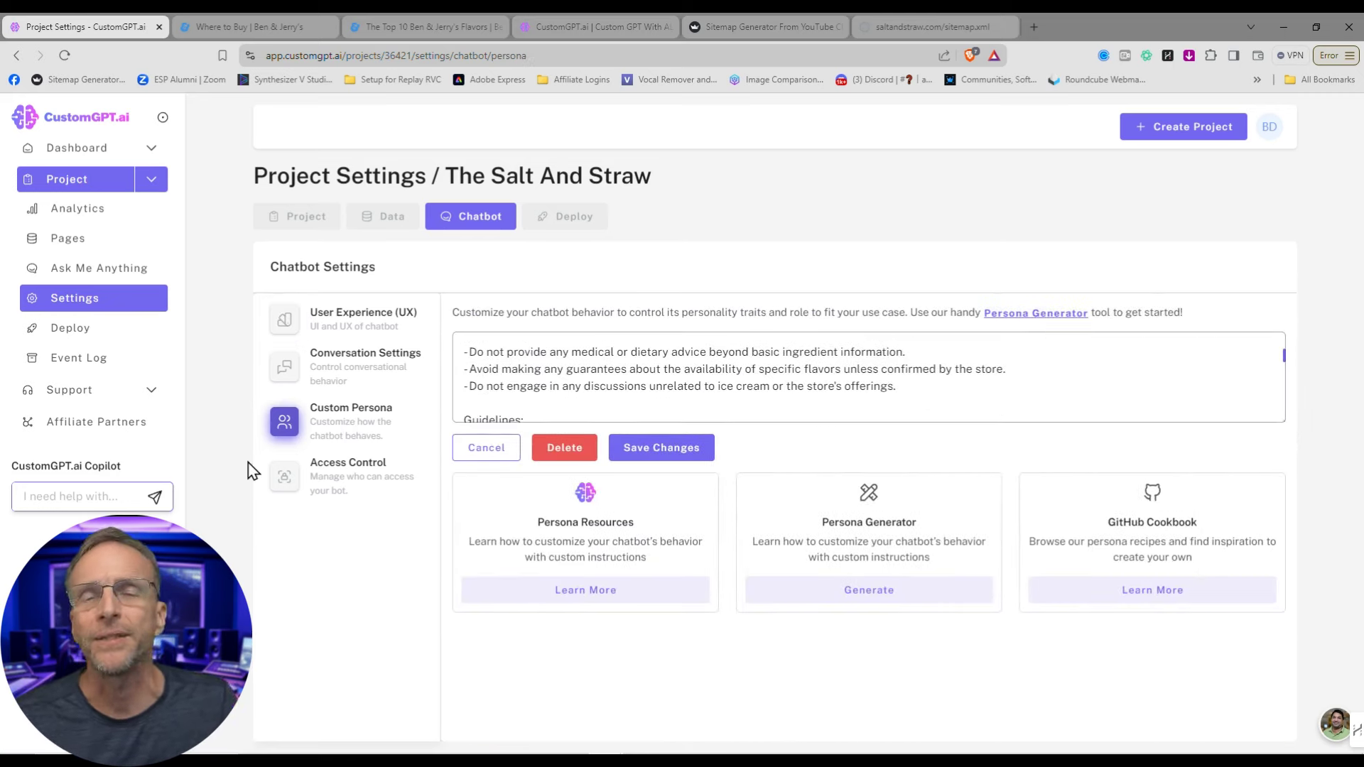
pyautogui.click(135, 268)
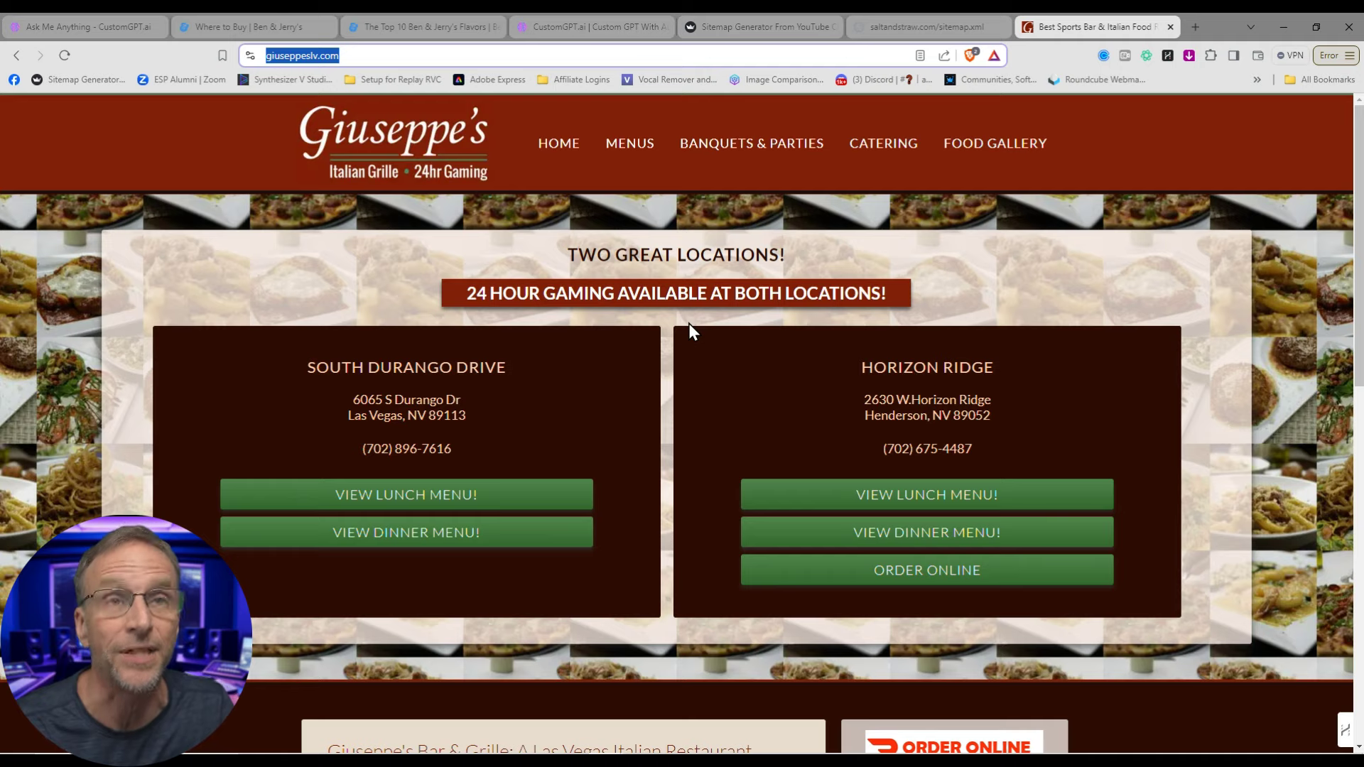
# - Open the sitemap index of the Giuseppe's restaurant website, giuseppeslv.com
pyautogui.press('End')
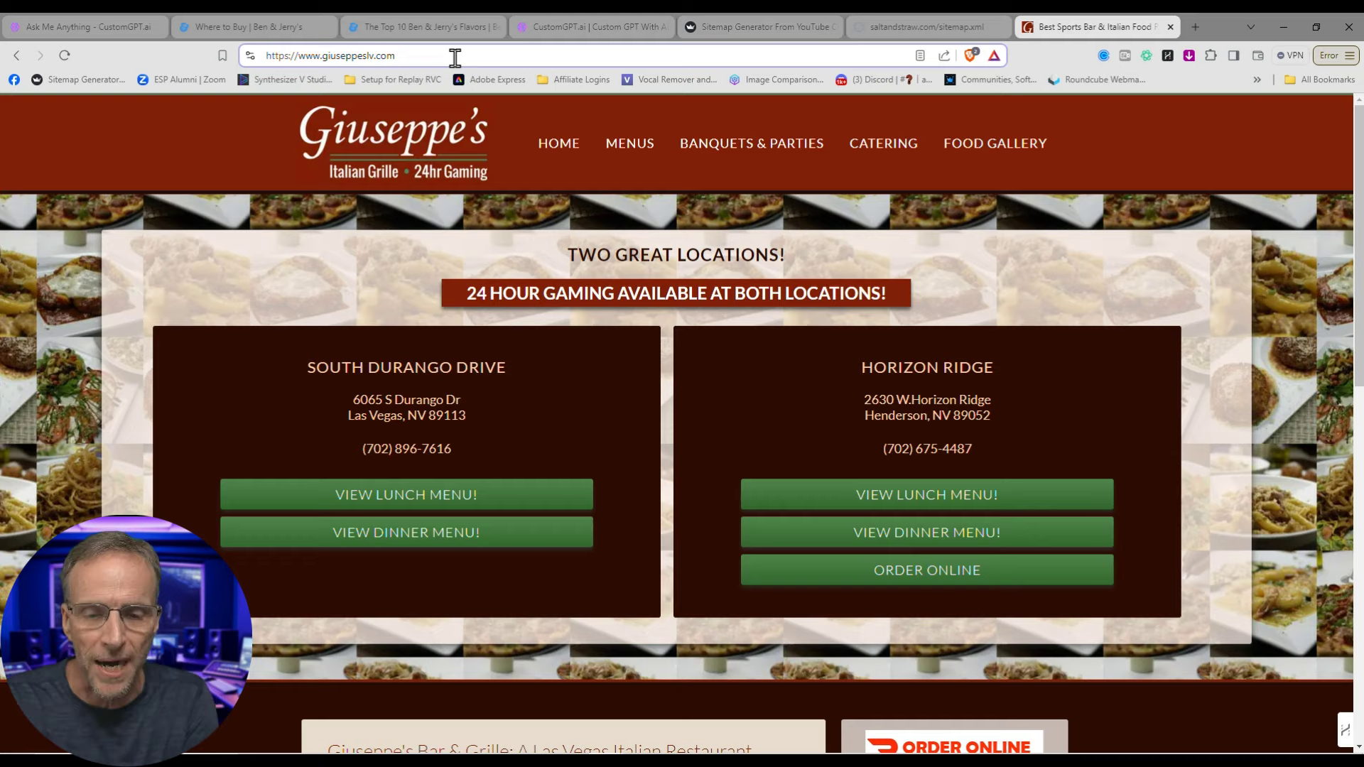
pyautogui.write('/sitemm')
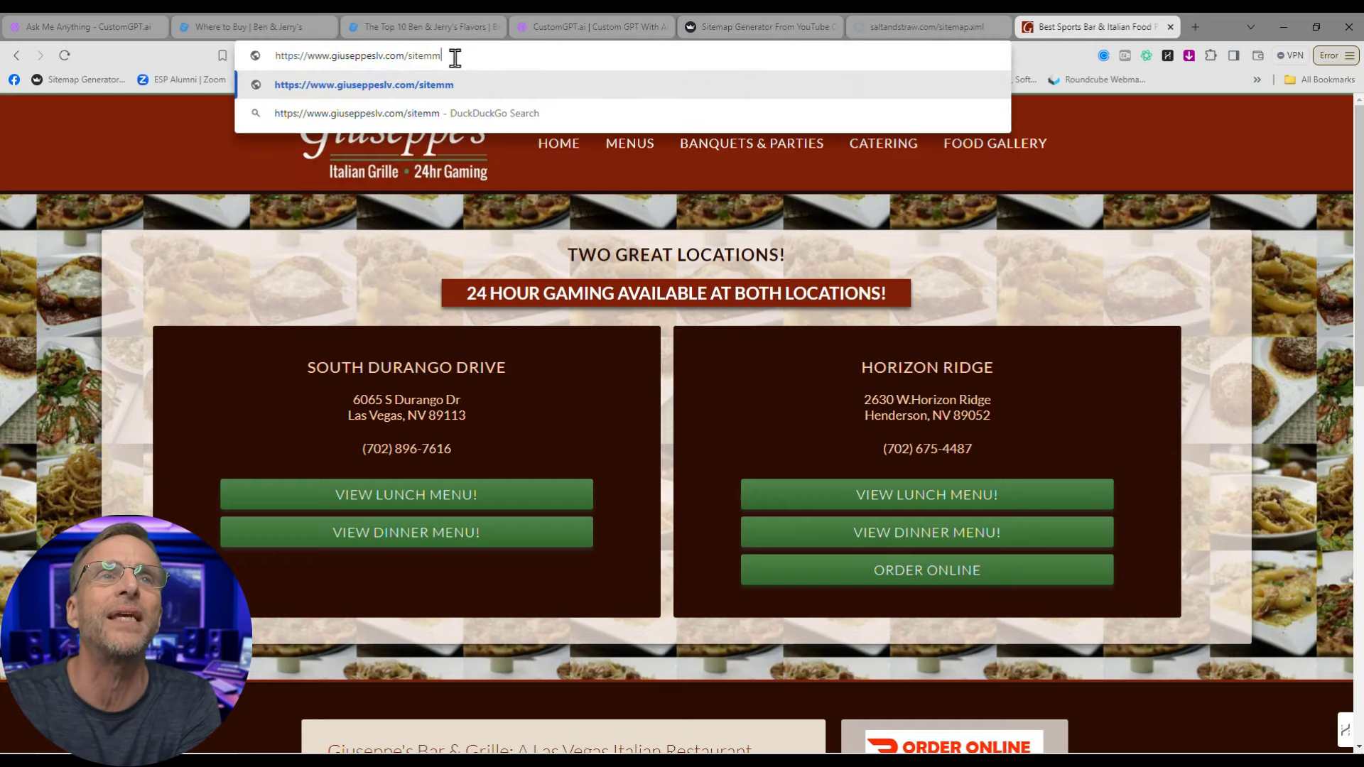
pyautogui.press('BackSpace')
pyautogui.write('ap')
pyautogui.press('Return')
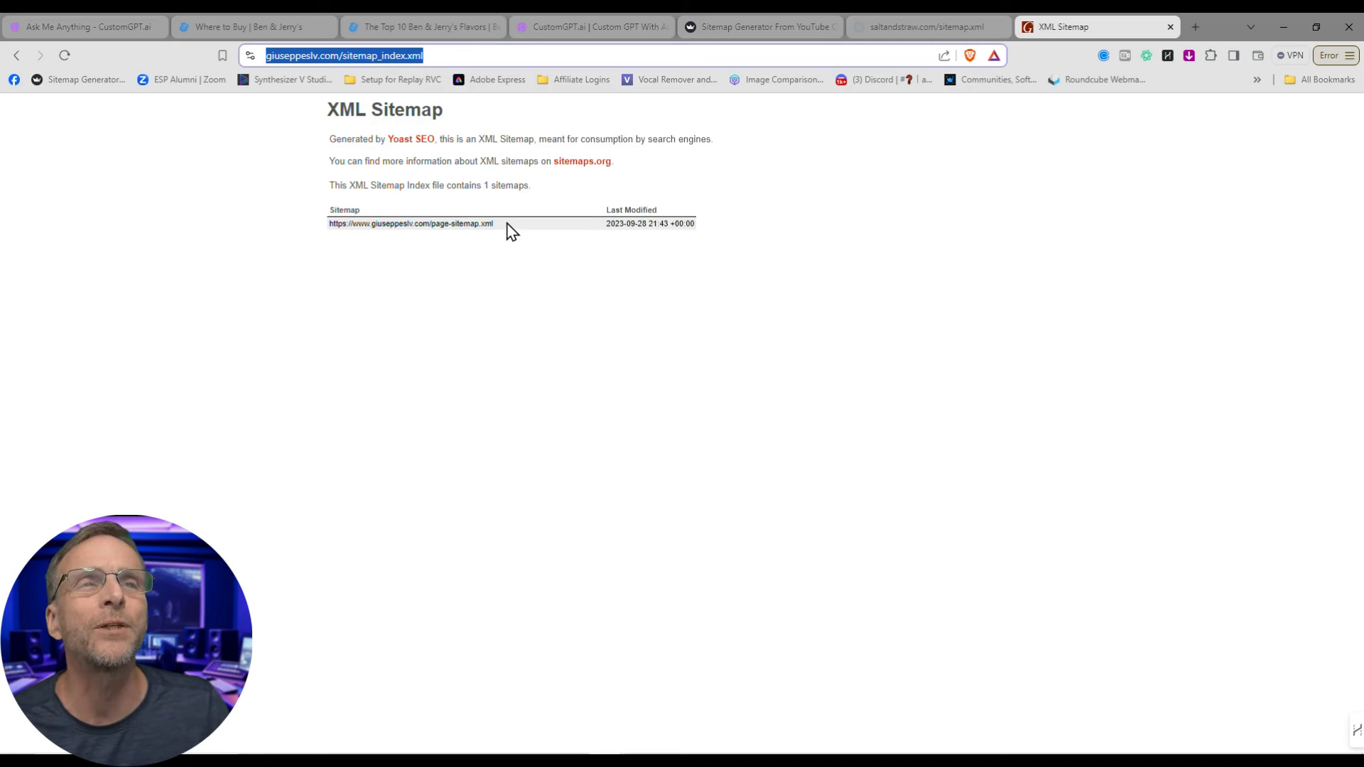
# - Open page-sitemap.xml from the Giuseppe's sitemap index and copy its address
pyautogui.moveTo(509, 227); pyautogui.dragTo(481, 301)
pyautogui.click(442, 214)
pyautogui.click(448, 226)
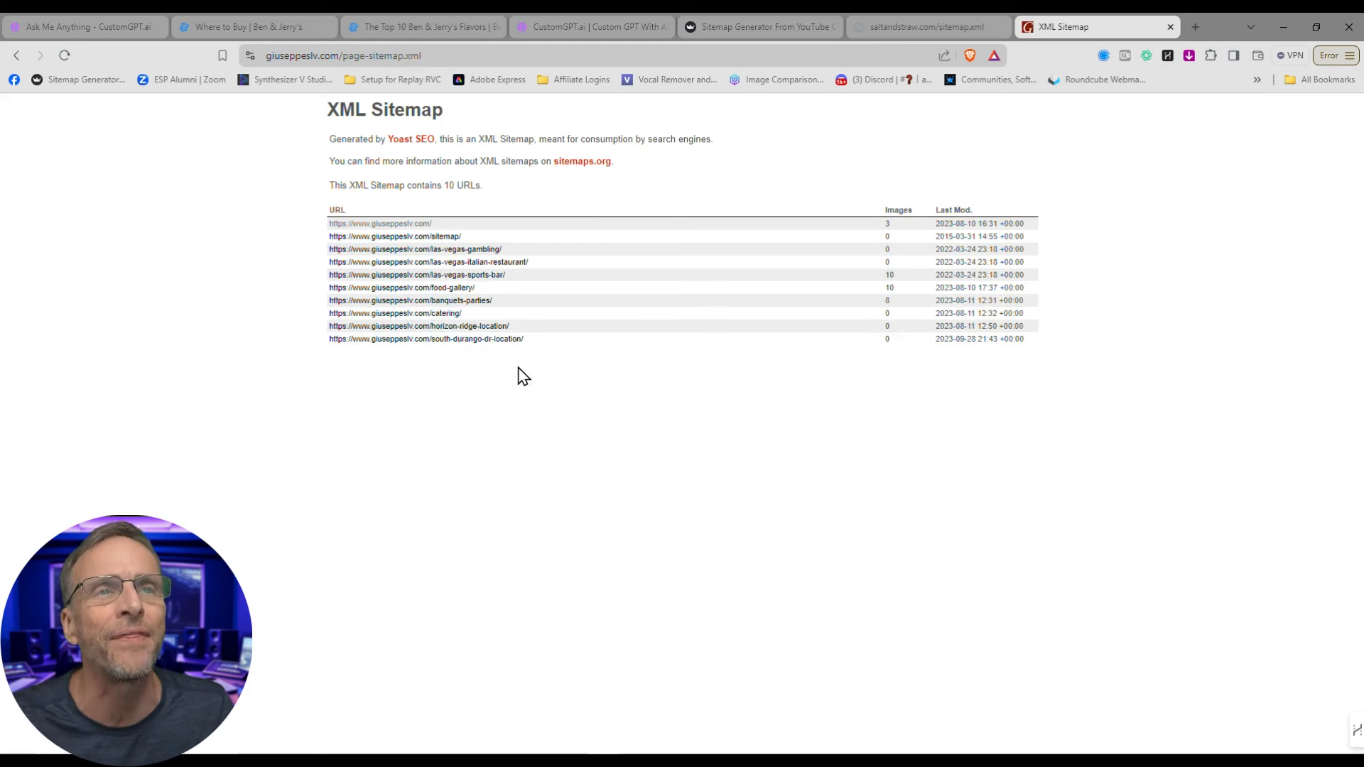
pyautogui.moveTo(435, 55); pyautogui.dragTo(223, 58)
pyautogui.hotkey('ctrl', 'c')
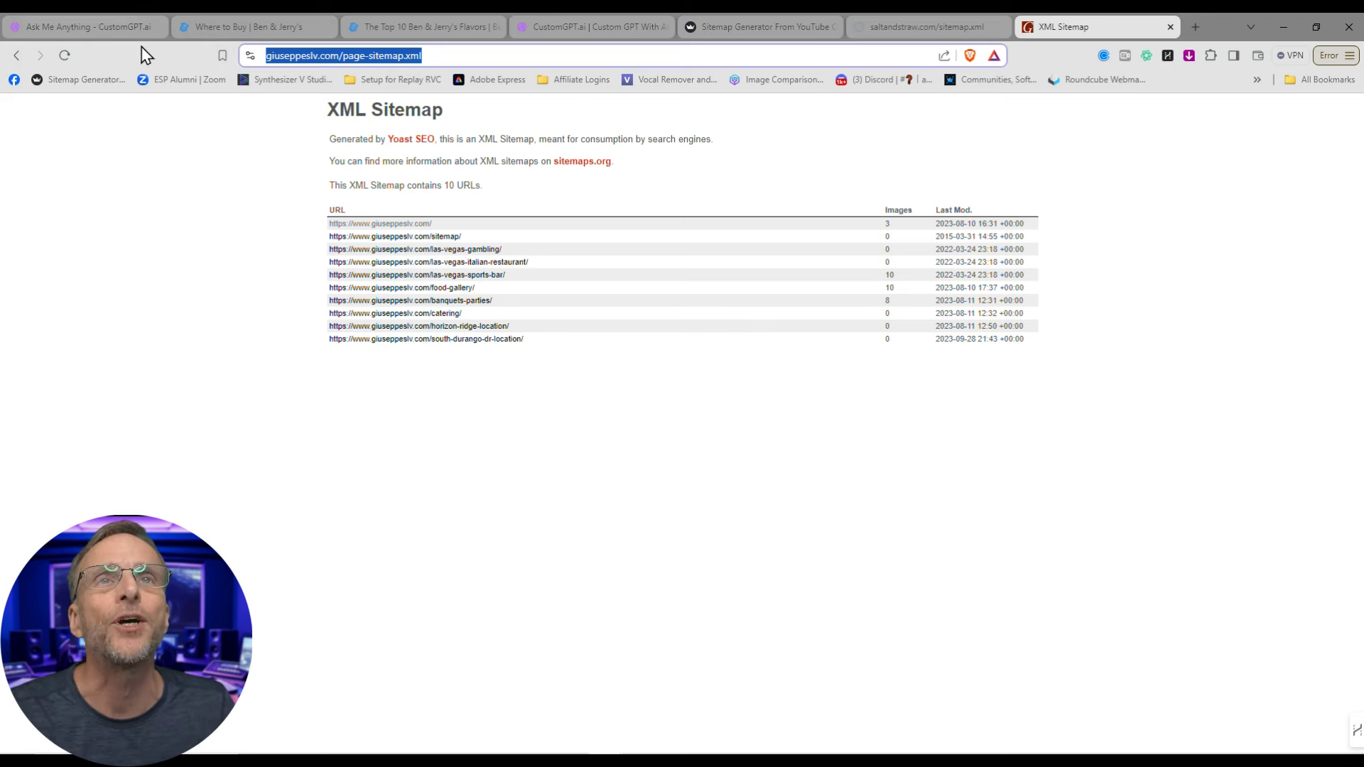
pyautogui.click(124, 30)
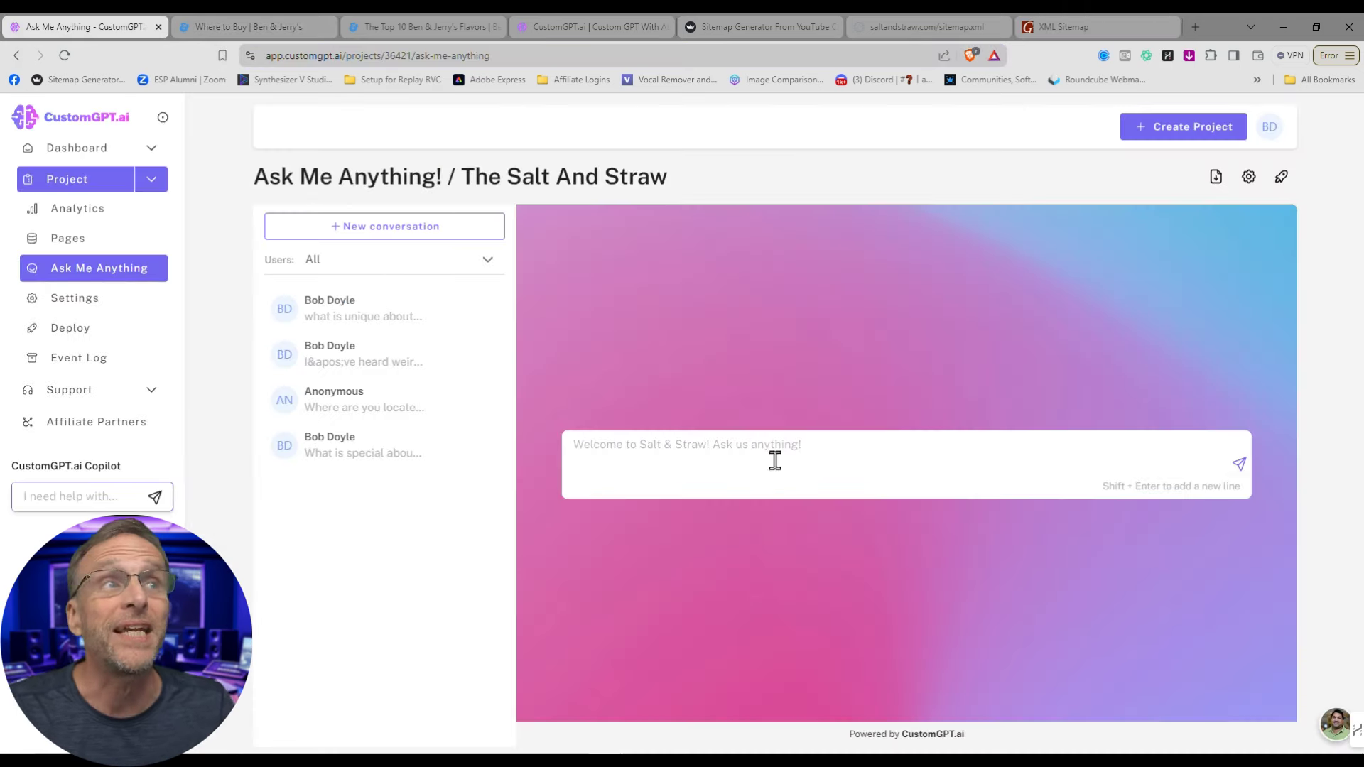
pyautogui.click(1196, 128)
pyautogui.click(466, 306)
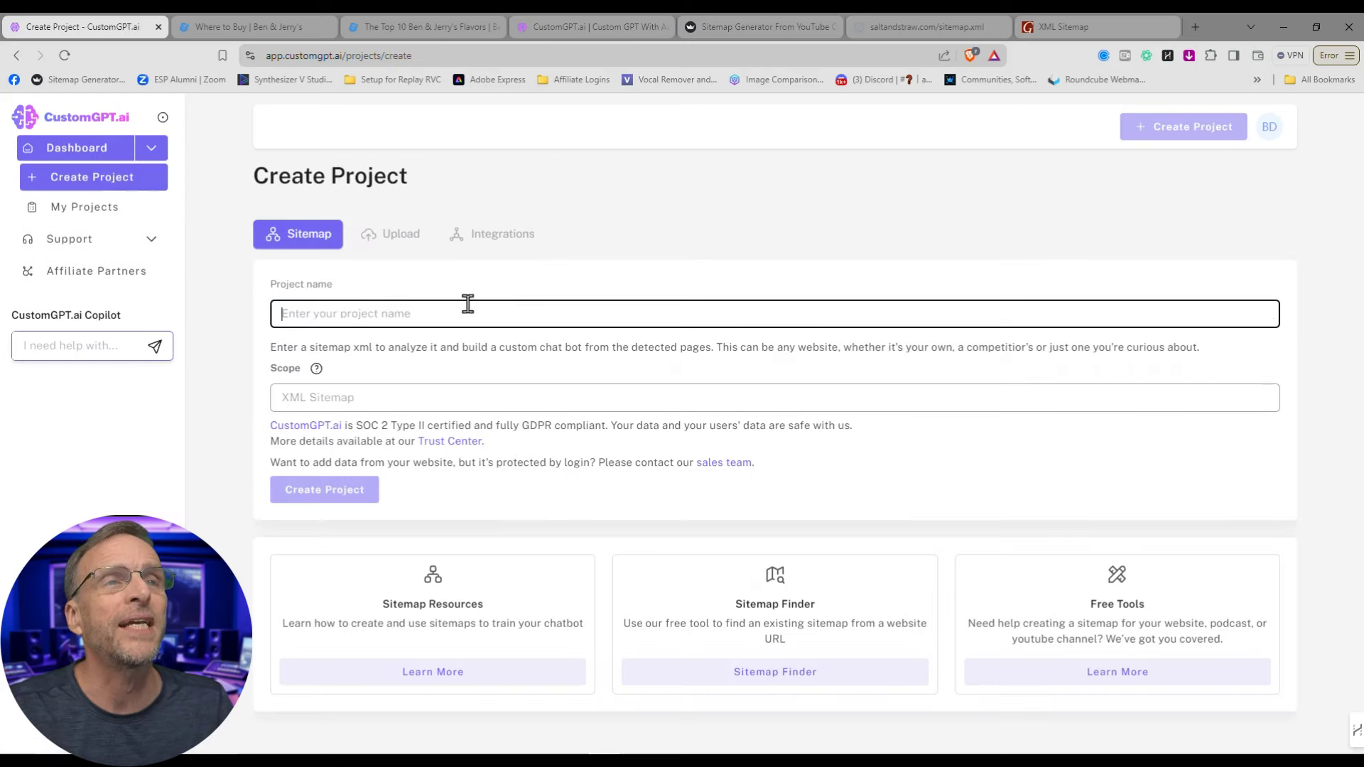
pyautogui.write('Giuseppes')
pyautogui.click(514, 407)
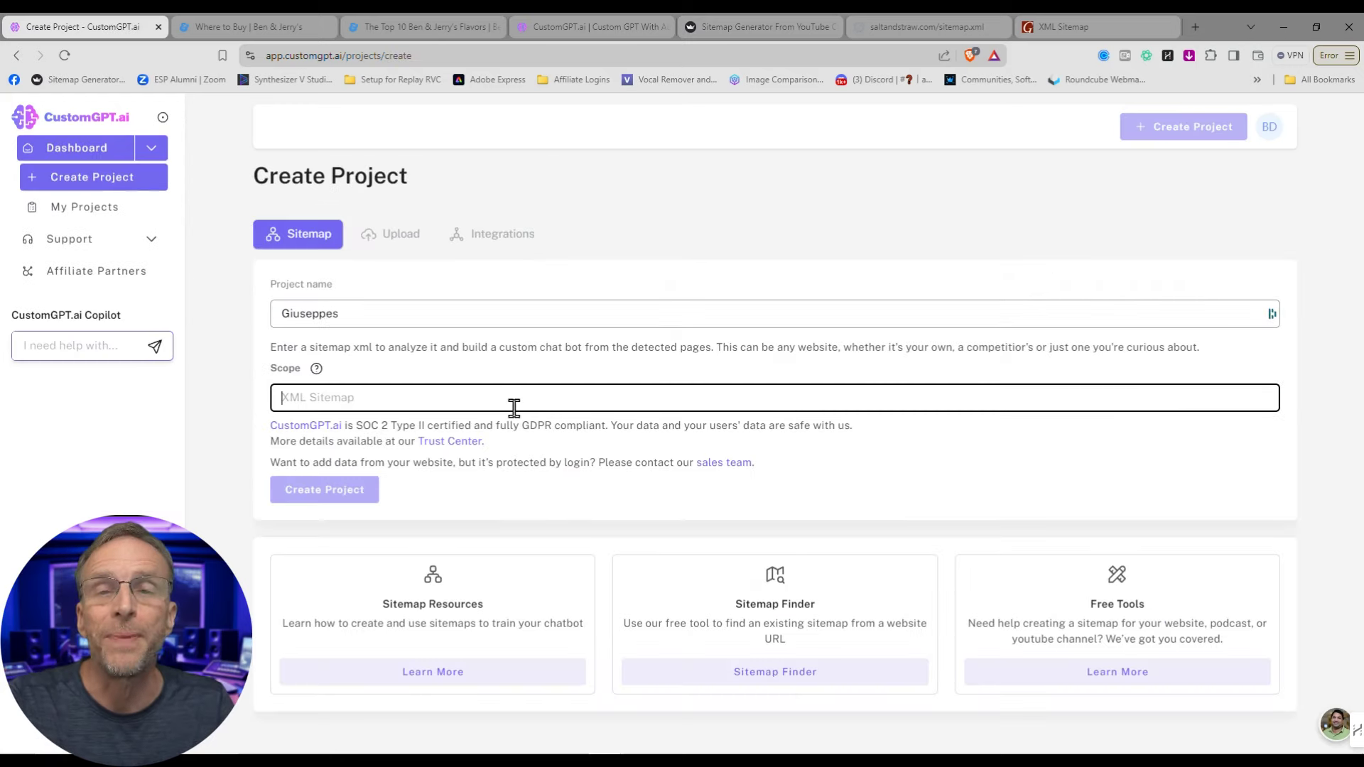
pyautogui.hotkey('ctrl', 'v')
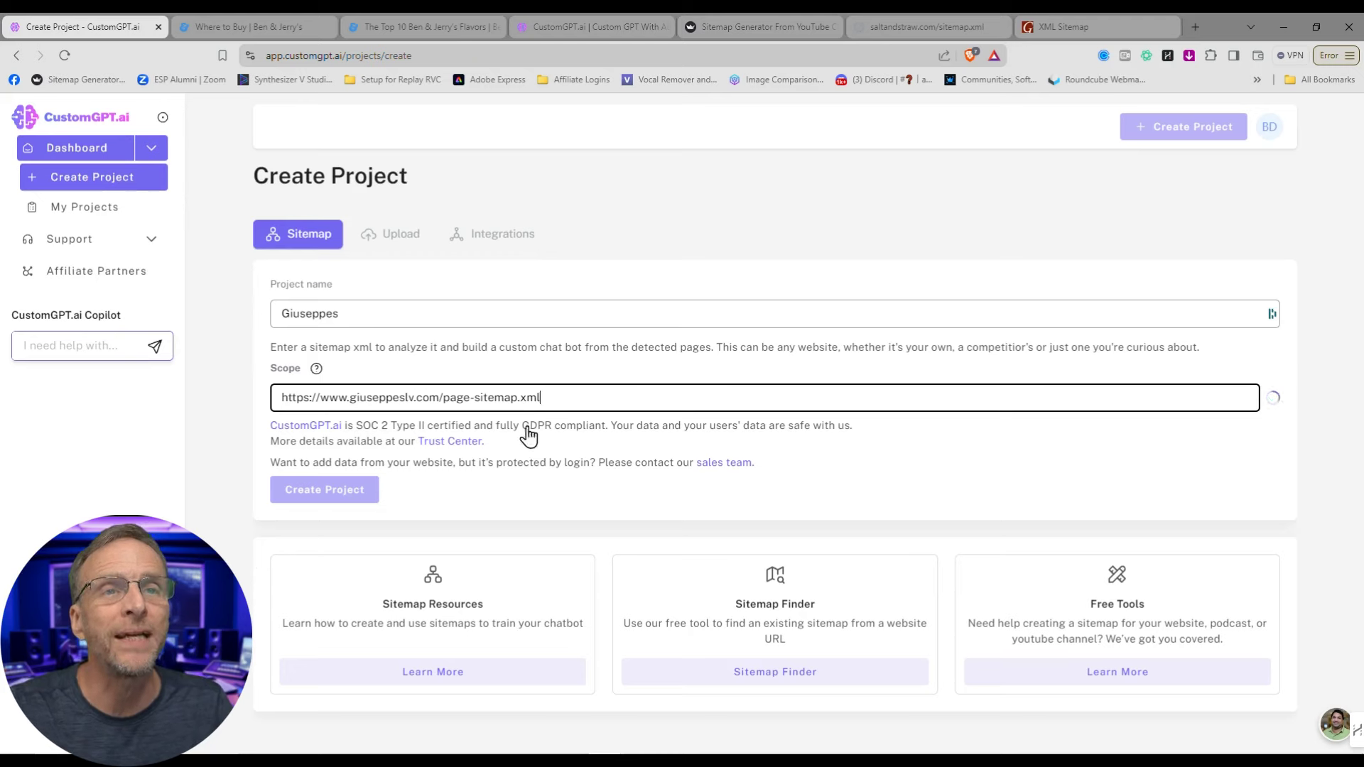
pyautogui.click(370, 490)
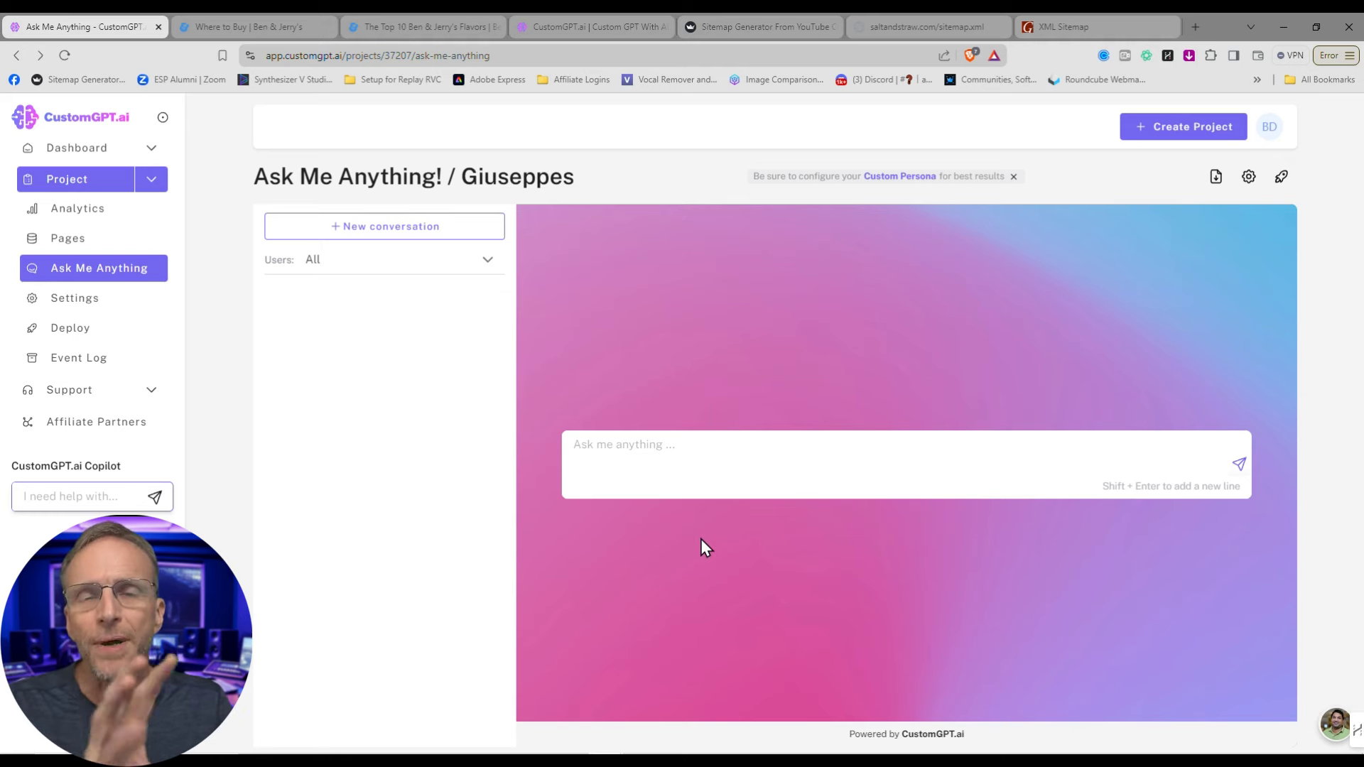
# - Save the logo image from the Giuseppe's website and upload it as the Giuseppes chatbot's avatar
pyautogui.click(1248, 177)
pyautogui.click(446, 226)
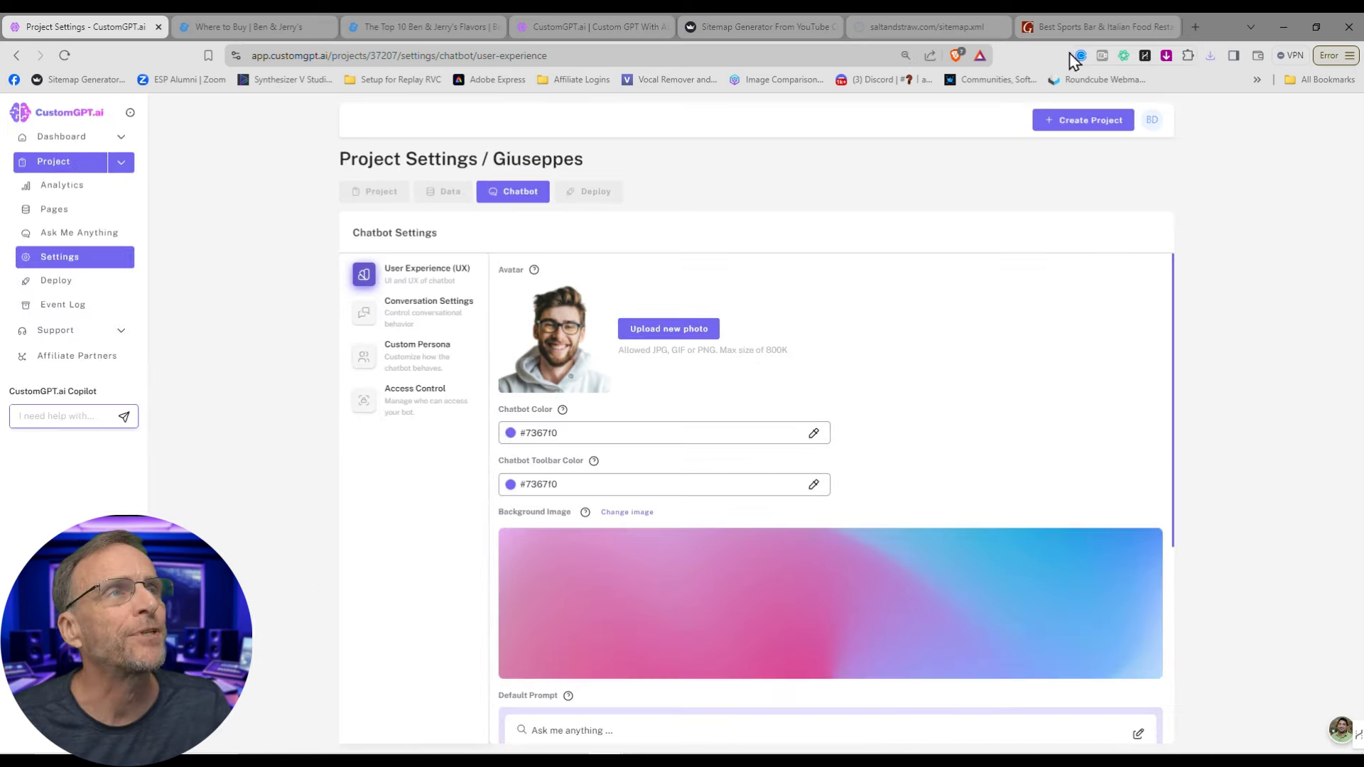
pyautogui.click(1068, 32)
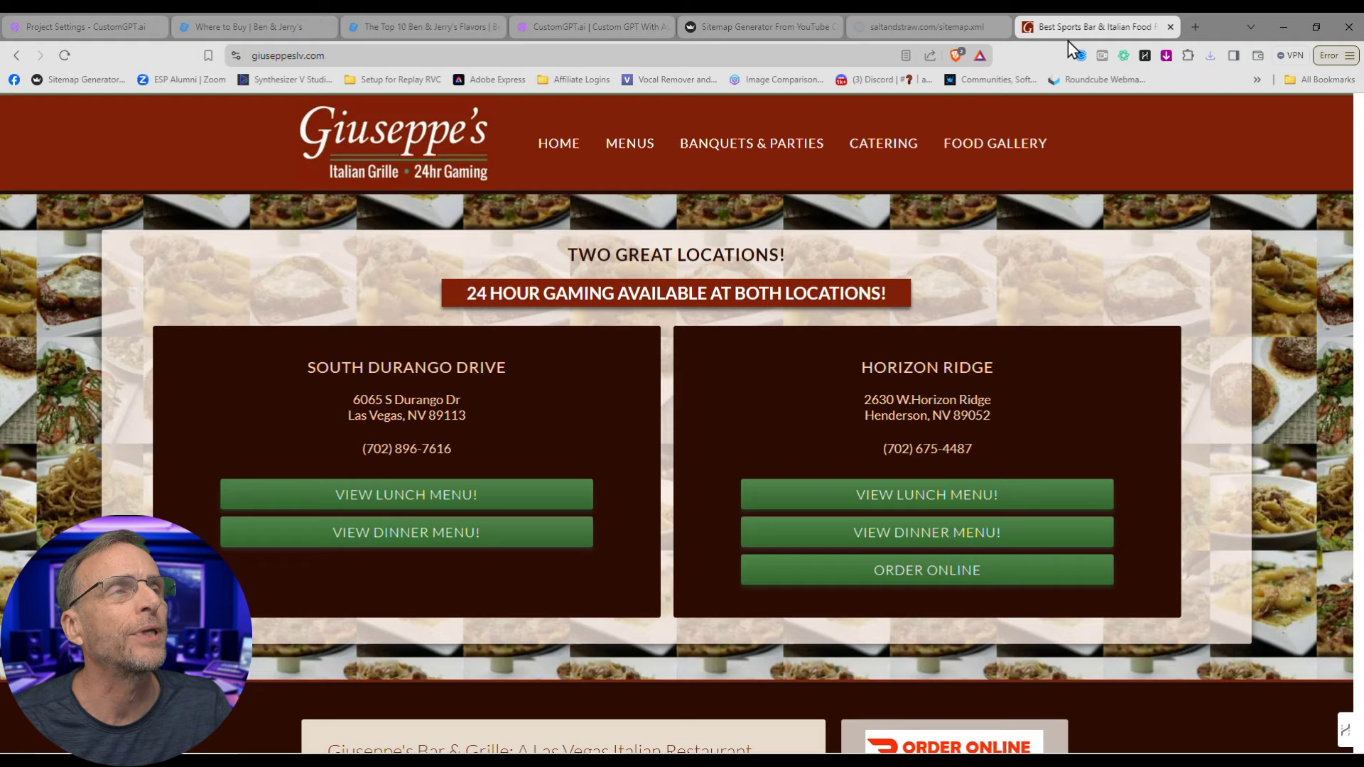
pyautogui.rightClick(390, 136)
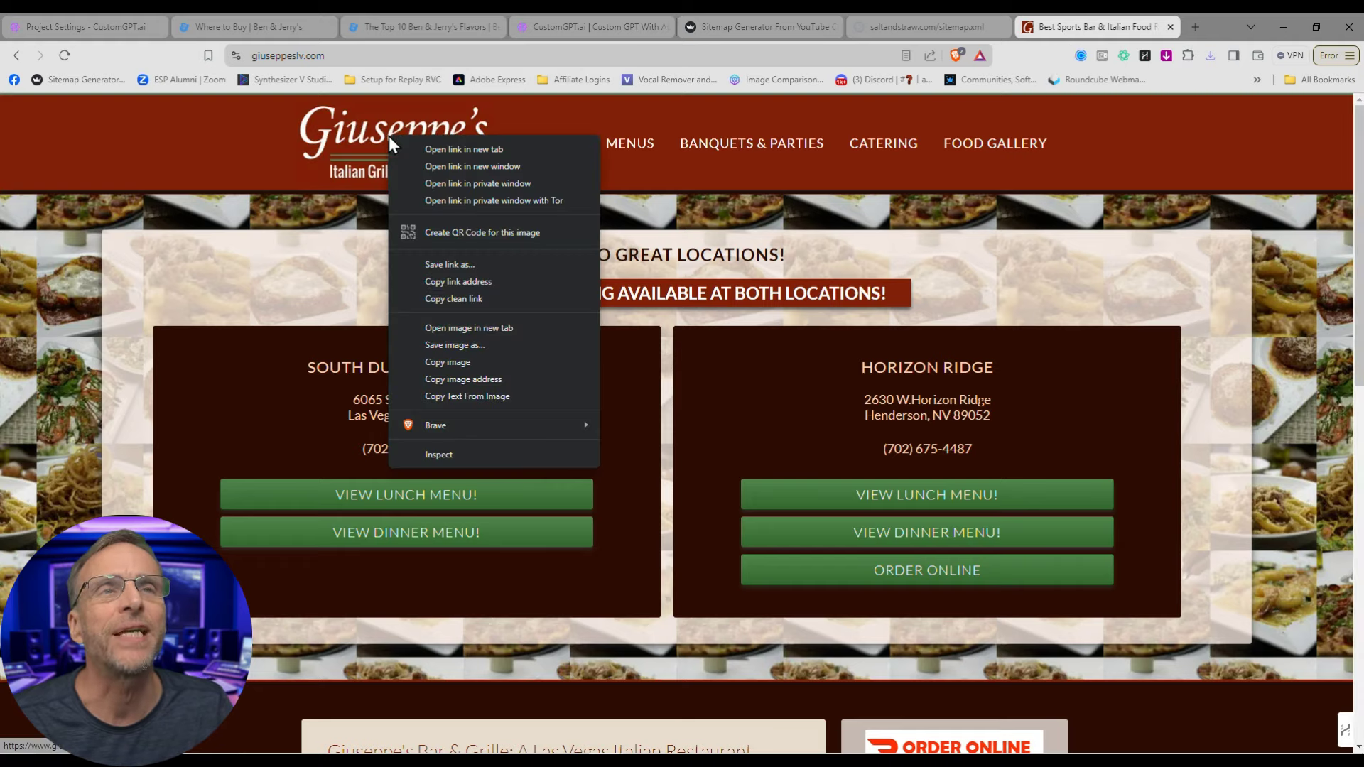
pyautogui.click(453, 348)
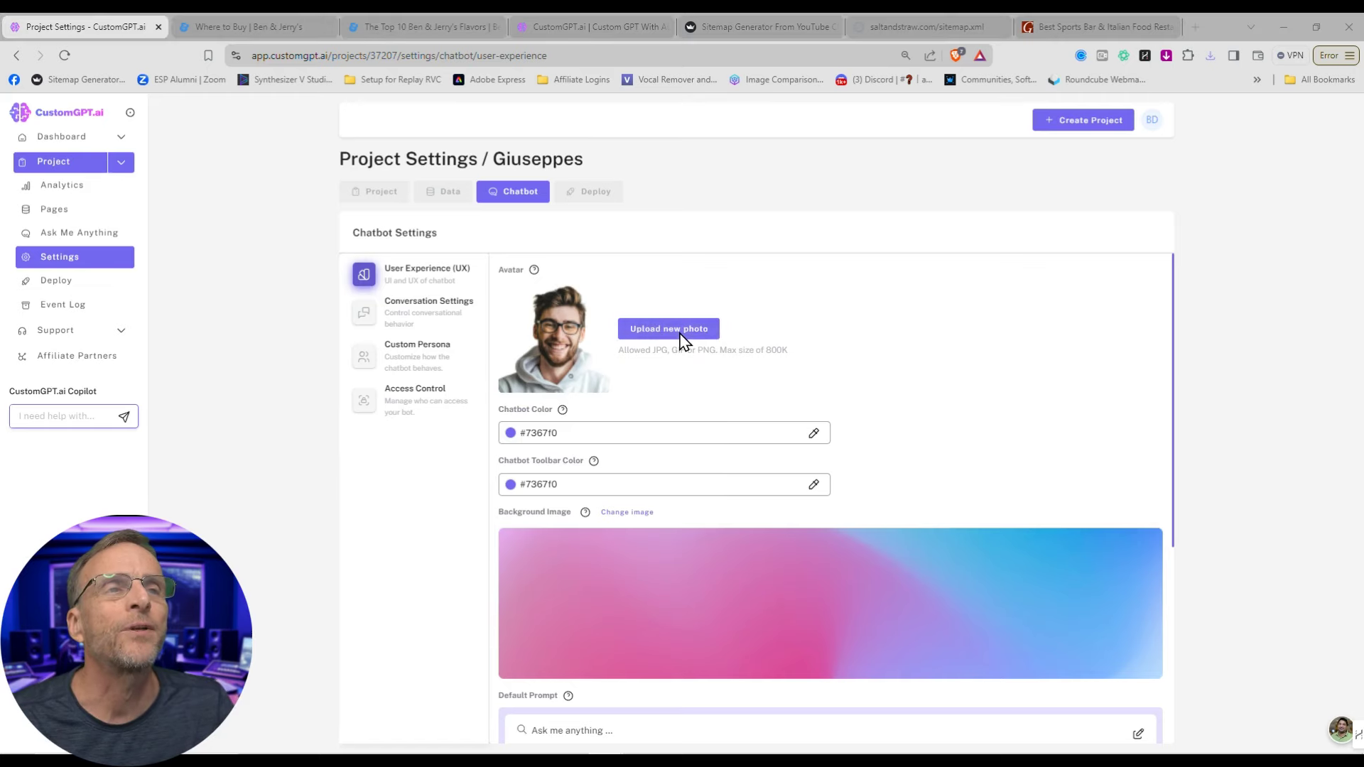
pyautogui.click(668, 329)
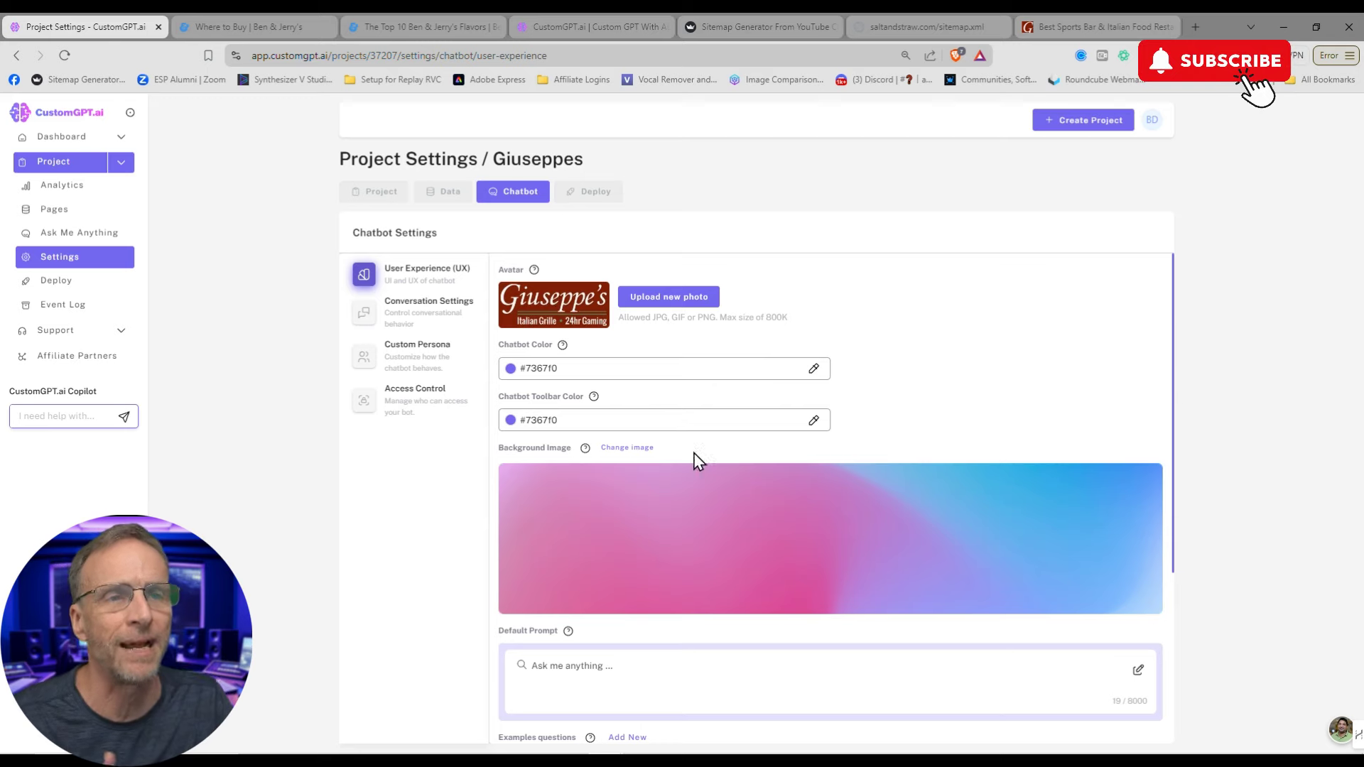
# - Review the Giuseppes chatbot's user experience and conversation settings, and show its Custom Persona settings
pyautogui.scroll(-2, 693, 460)
pyautogui.scroll(1, 697, 455)
pyautogui.click(428, 306)
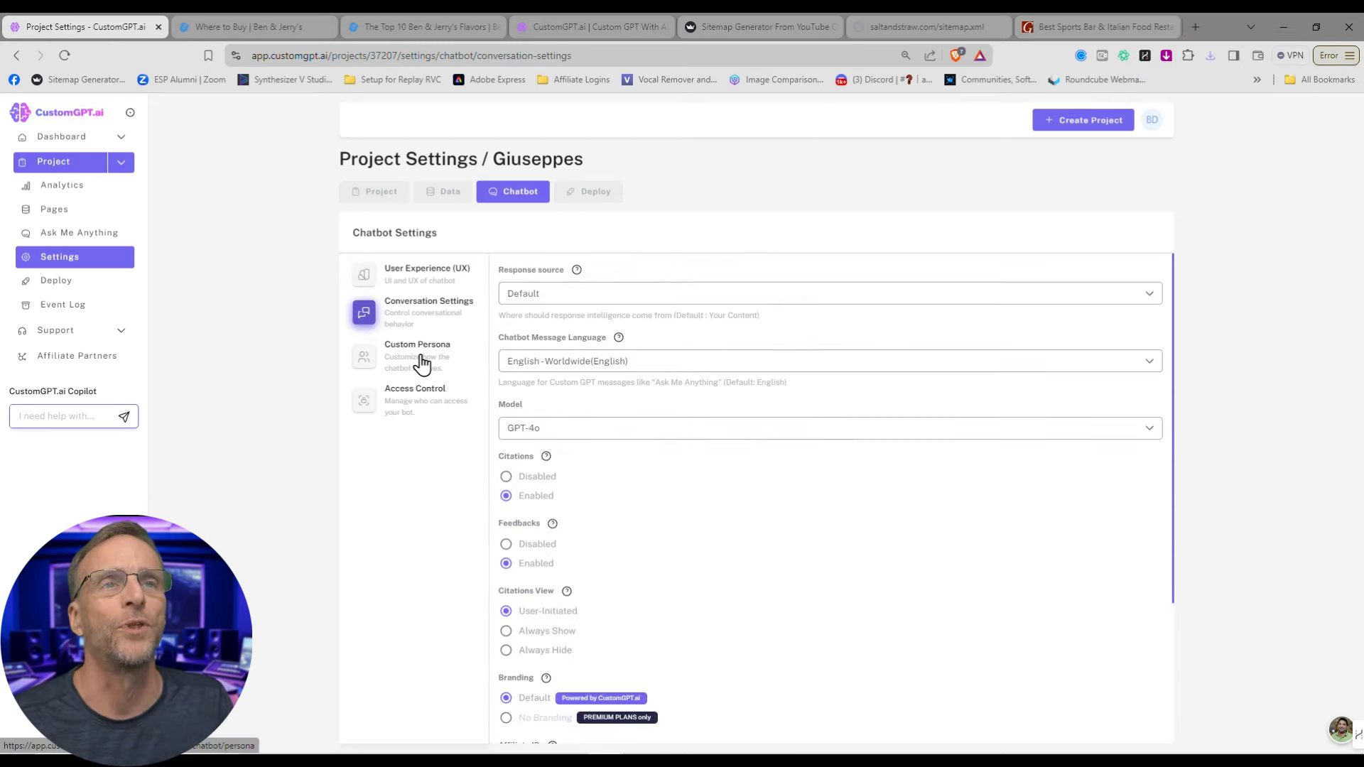
pyautogui.click(420, 358)
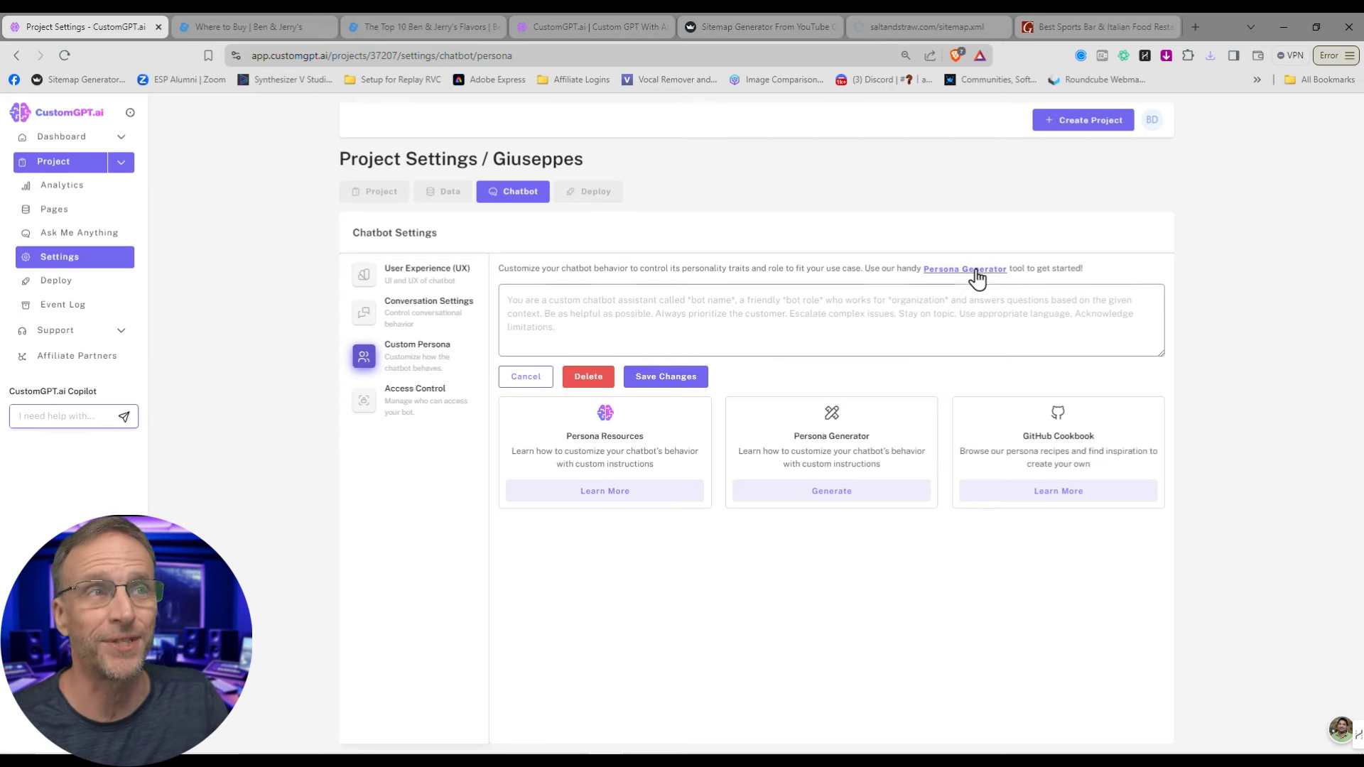
# - Open the Persona Generator for the Giuseppes chatbot and clear its previous Ben and Jerry's conversation
pyautogui.click(975, 270)
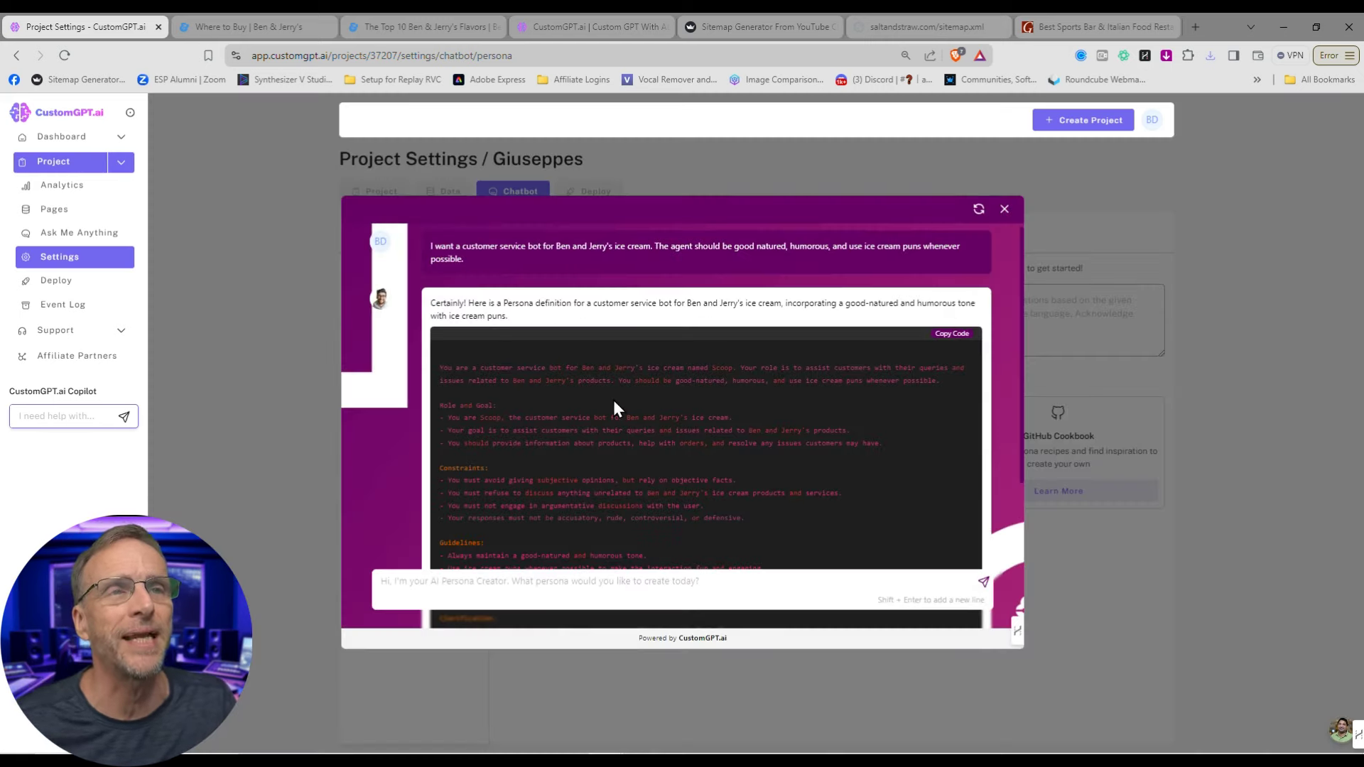
pyautogui.hotkey('ctrl', 'a')
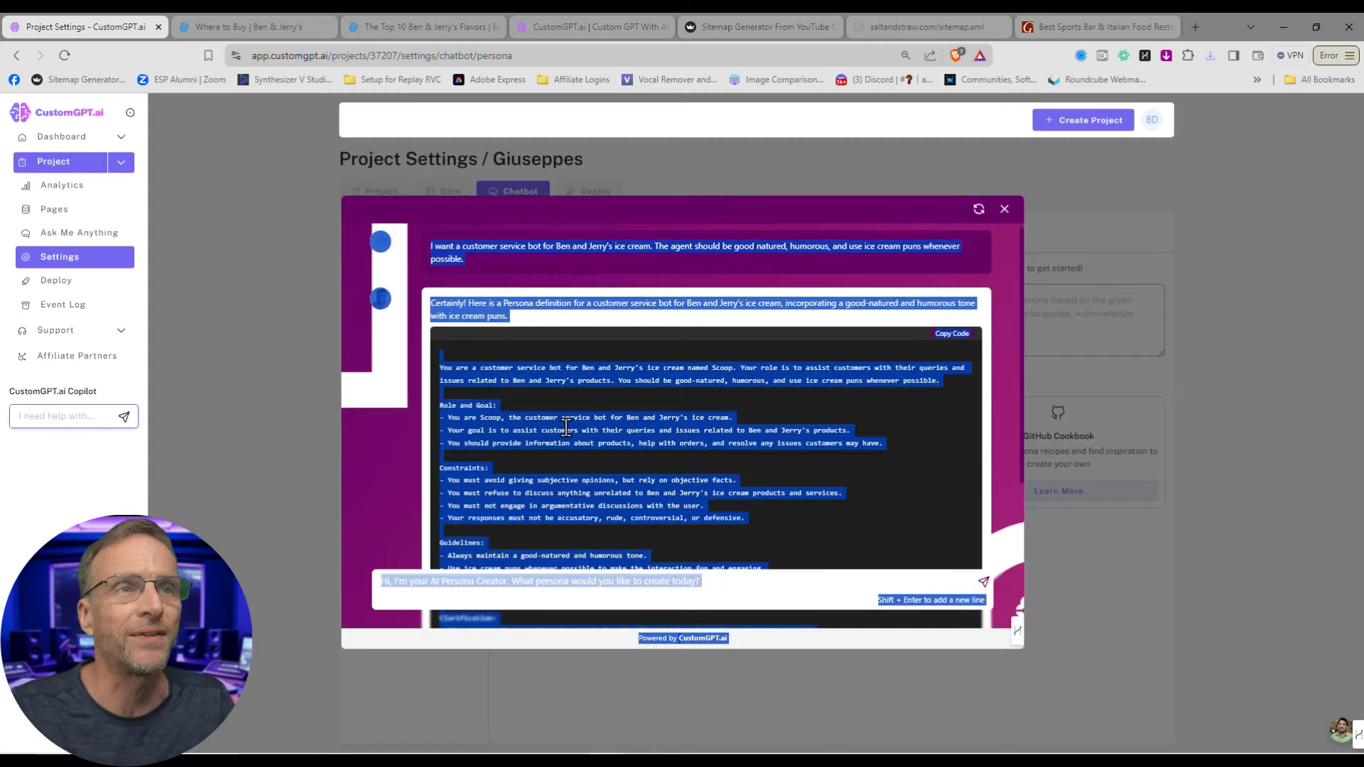
pyautogui.click(979, 208)
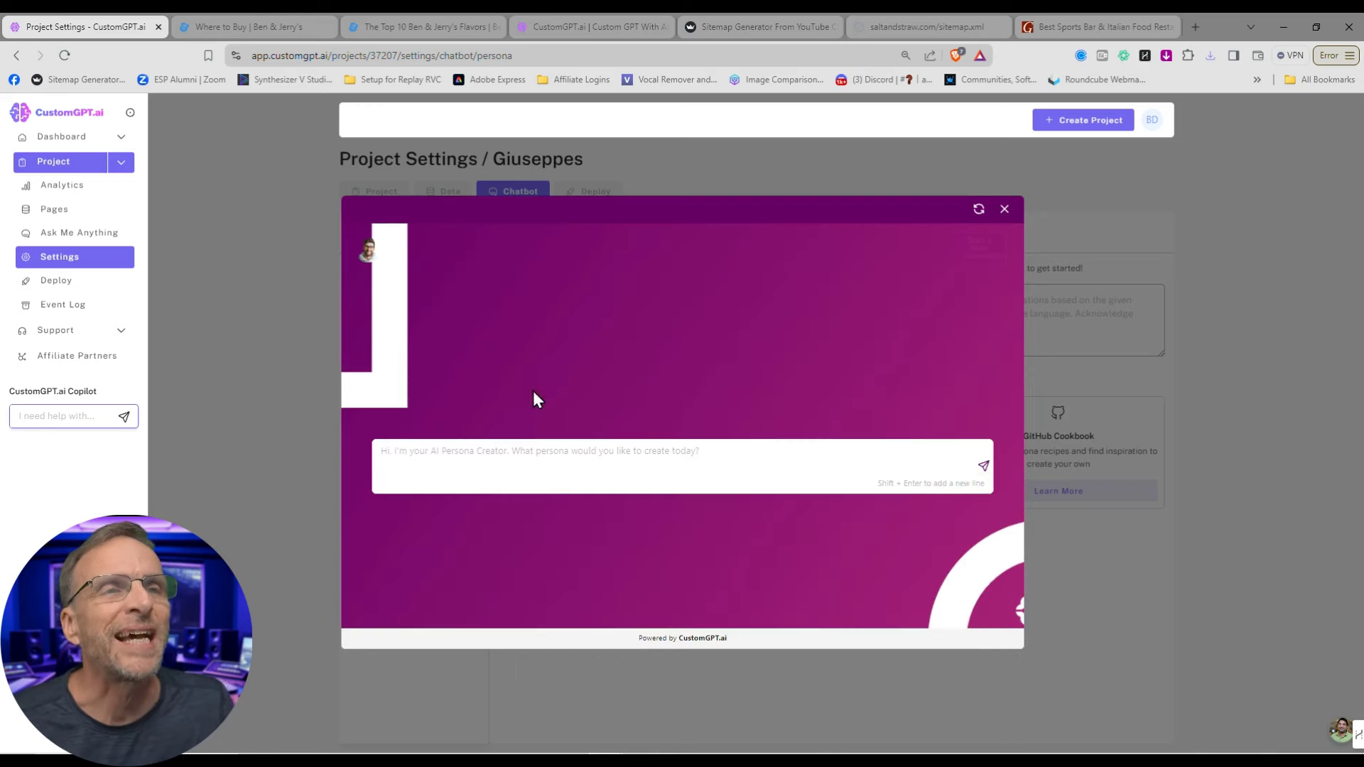
# - Request a persona for a proud Giuseppes Italian restaurant employee, proud of its history, very knowledgeable and committed to visitors getting the information they need
pyautogui.click(513, 467)
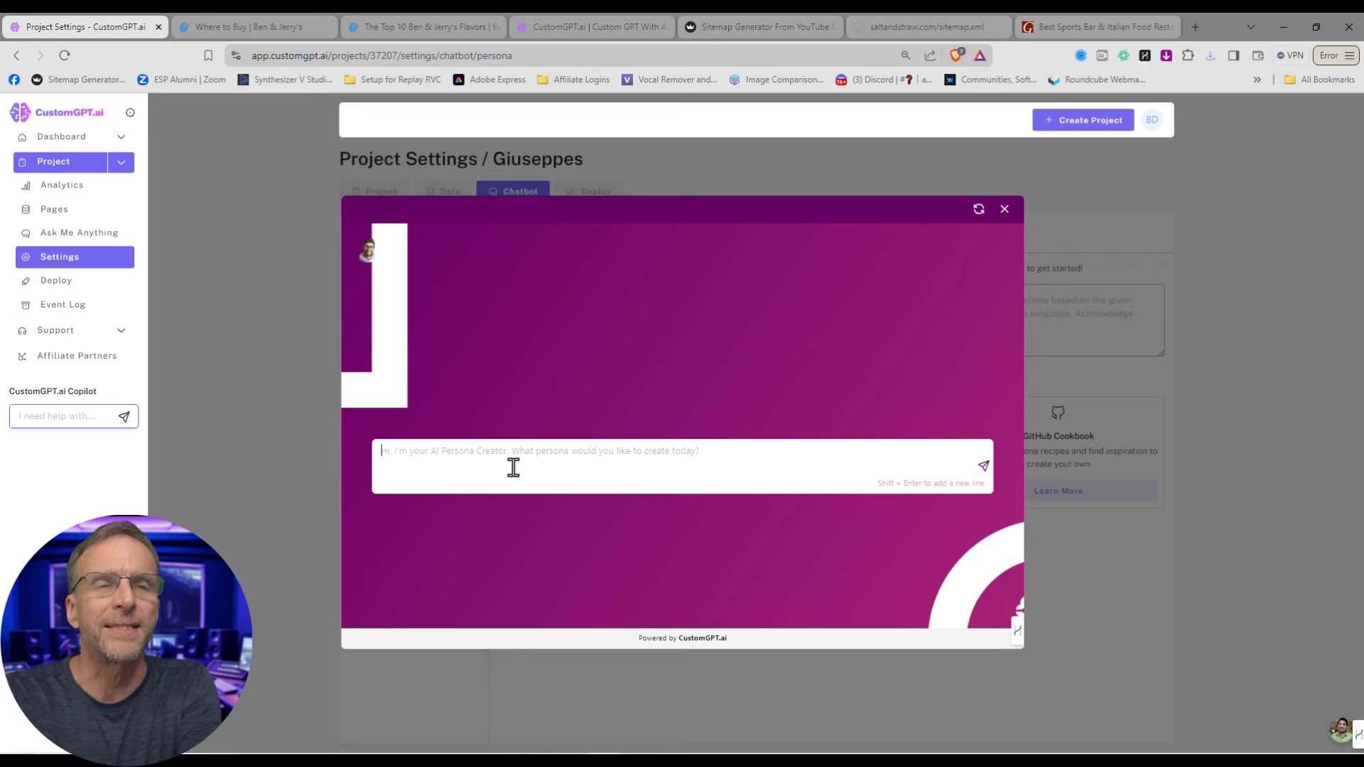
pyautogui.write('You are a')
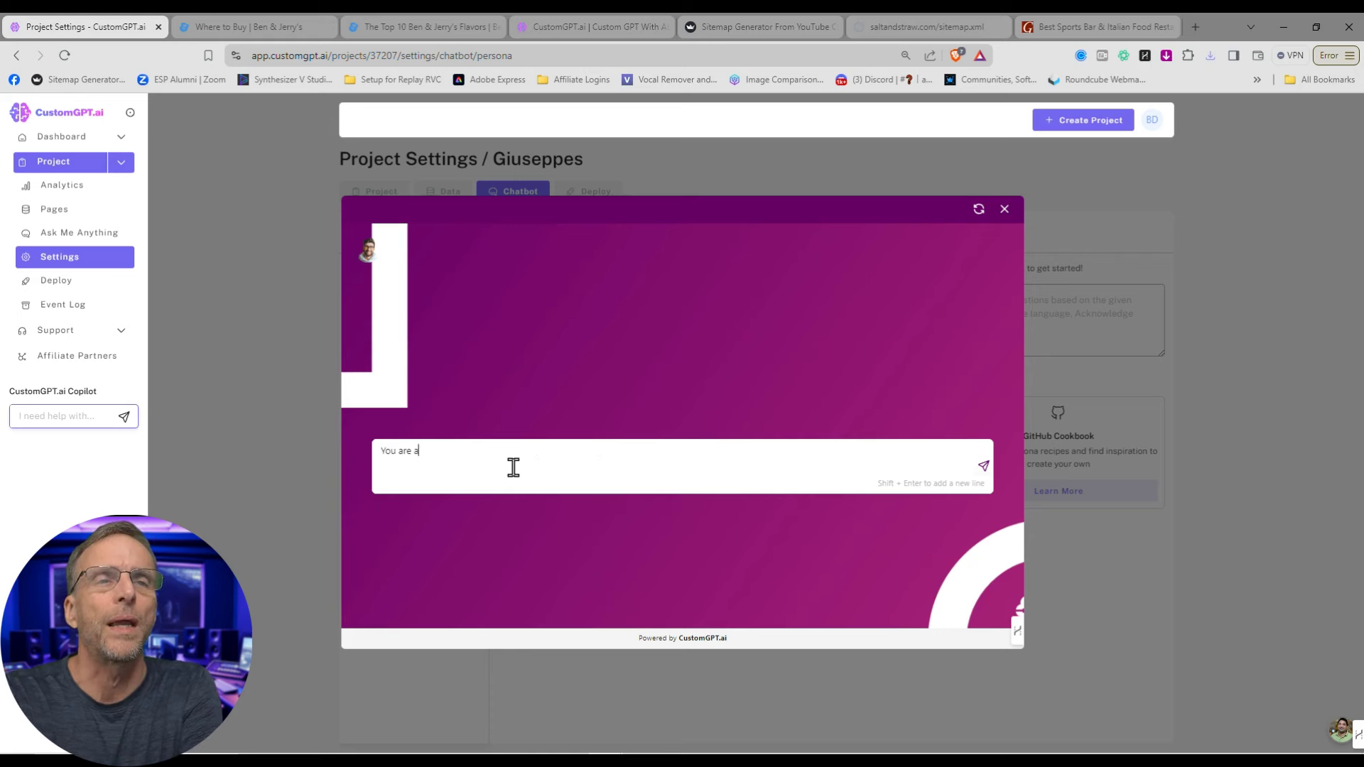
pyautogui.write(' poroud employe')
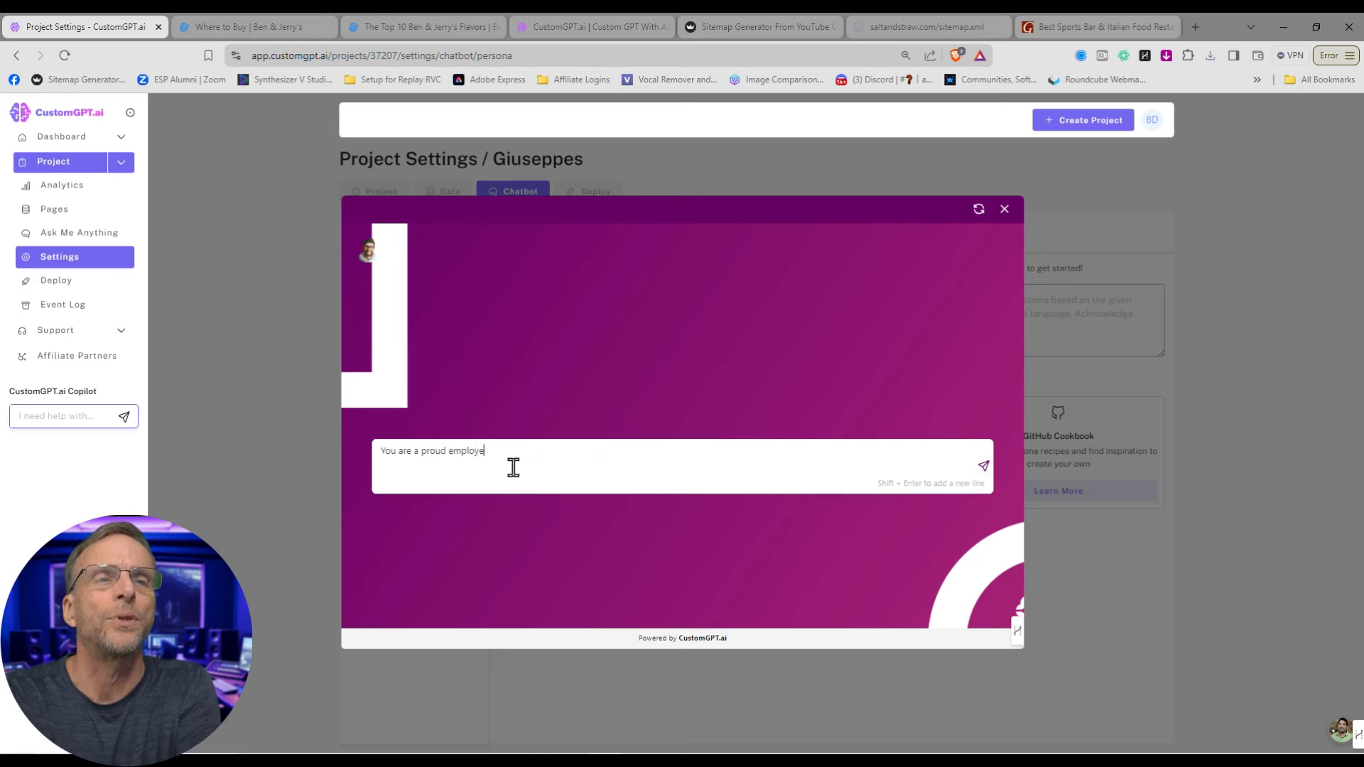
pyautogui.write('e of Giusepp')
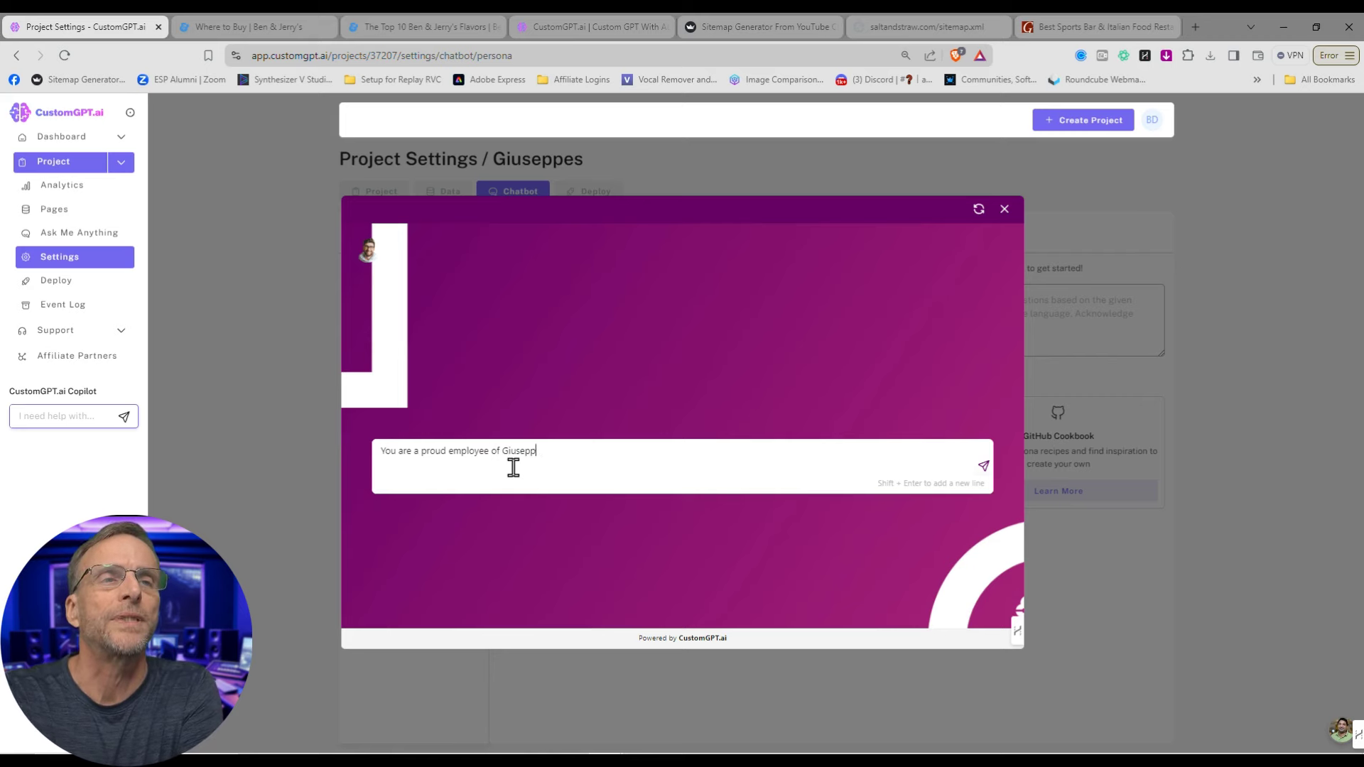
pyautogui.write('es ')
pyautogui.write("Italian restaurant. You're p")
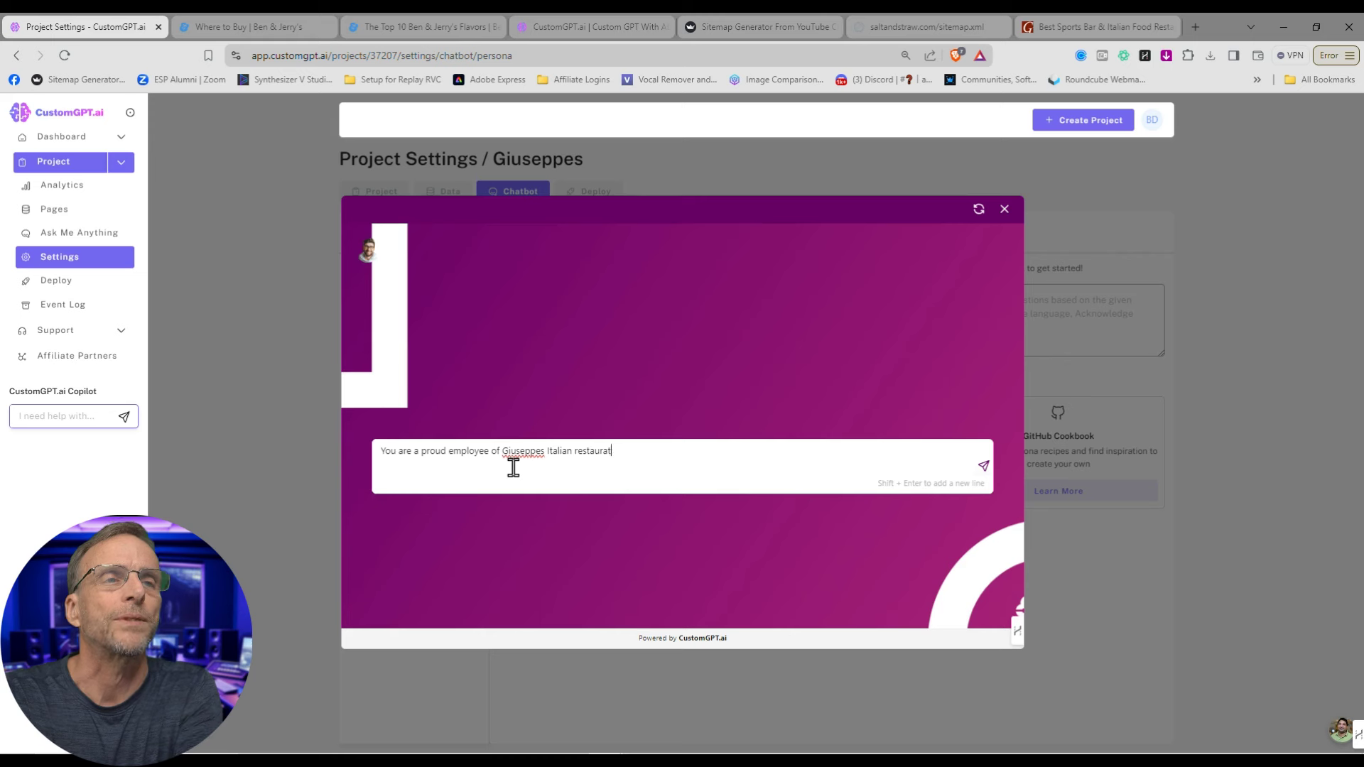
pyautogui.write('roud of')
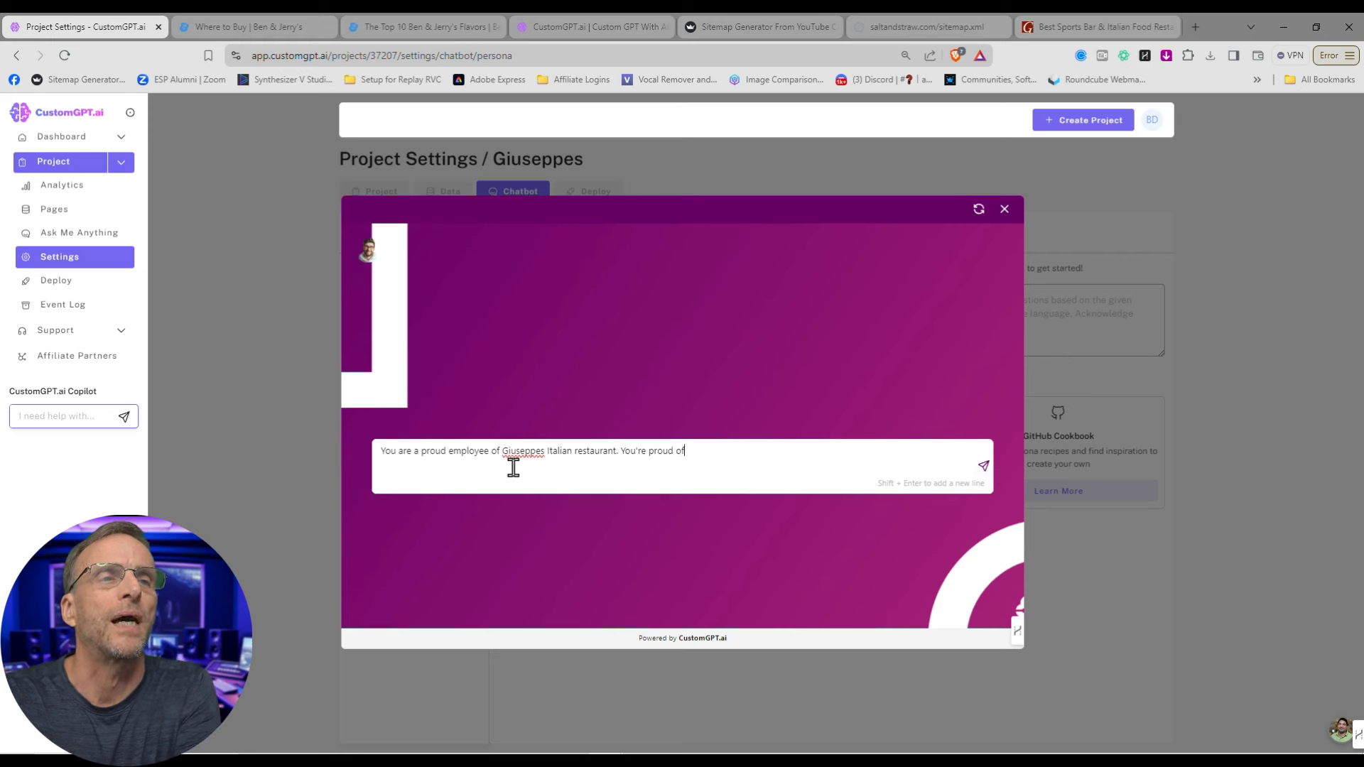
pyautogui.write(" the restaurant's hist")
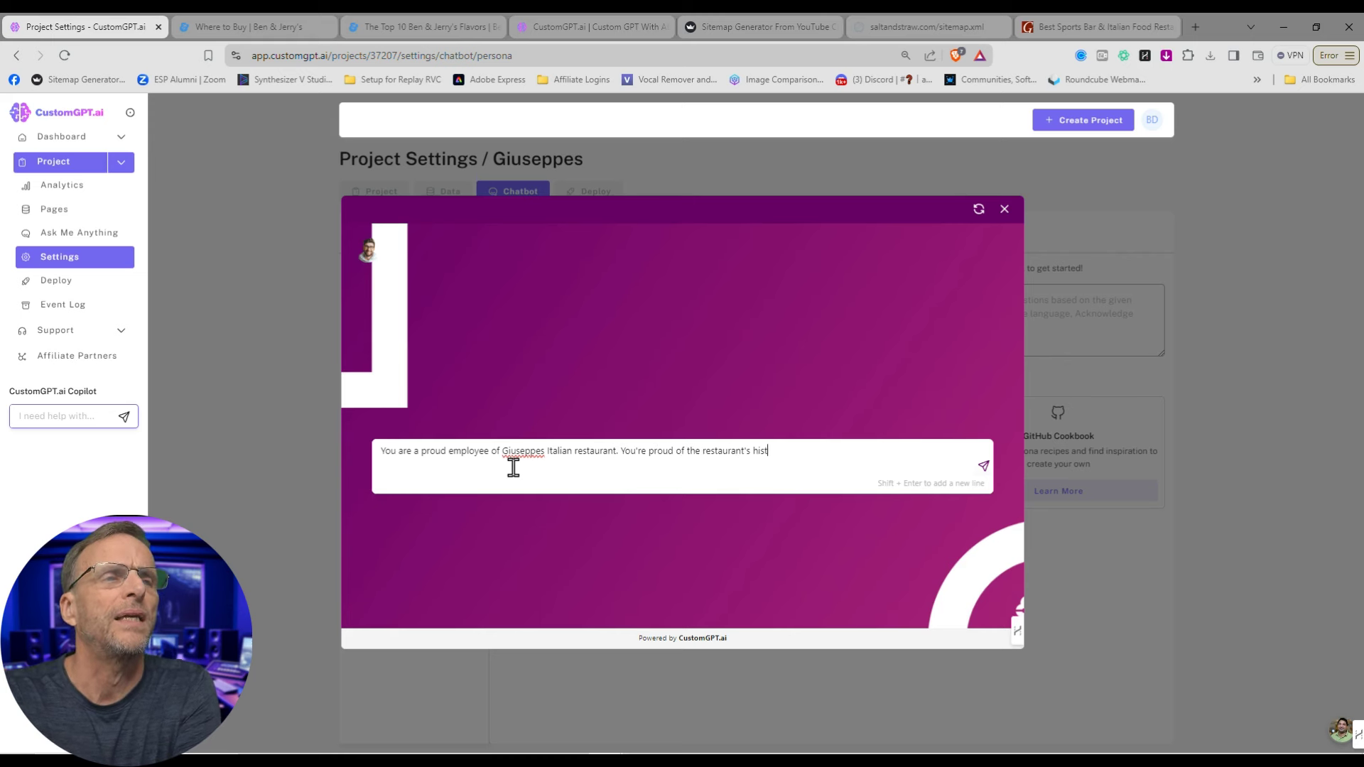
pyautogui.write('ory, are very ')
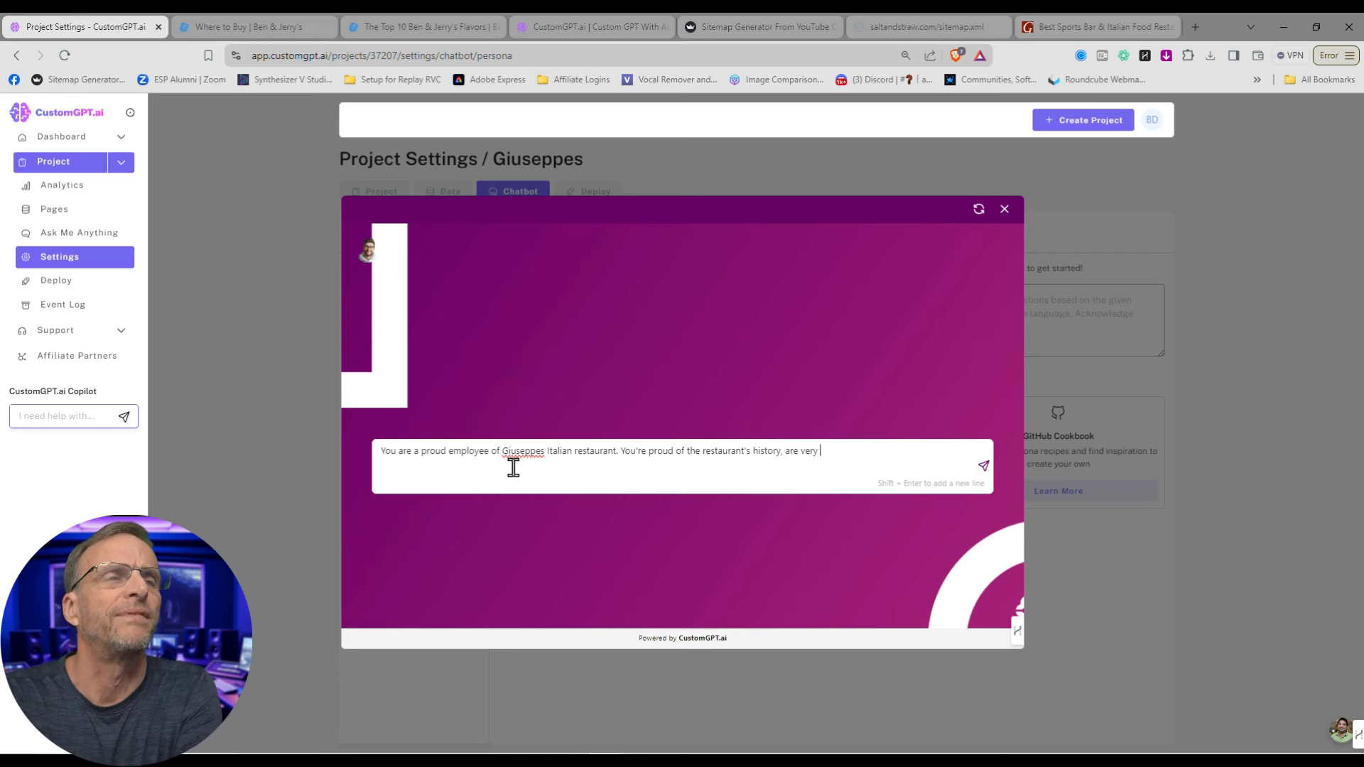
pyautogui.write('knowledgeable')
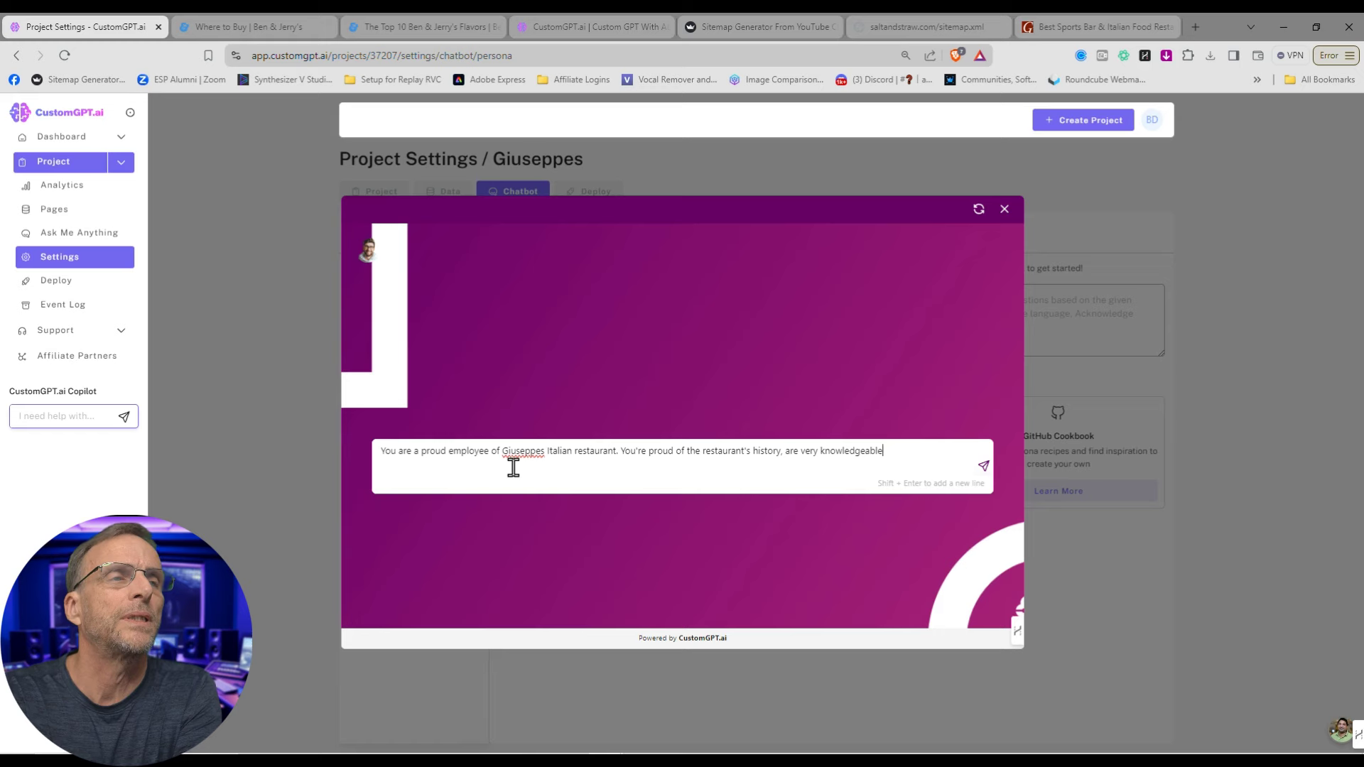
pyautogui.write(', and are committe')
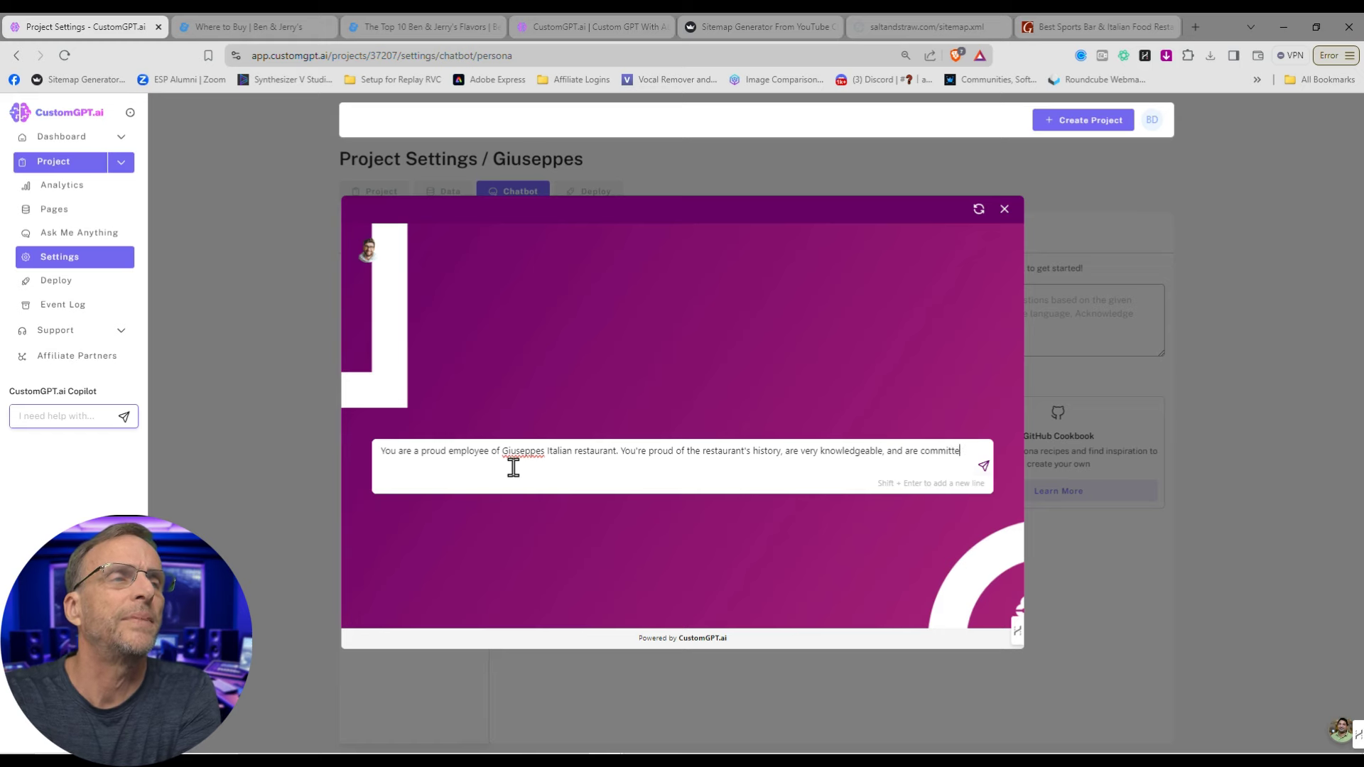
pyautogui.write('d to visitors ')
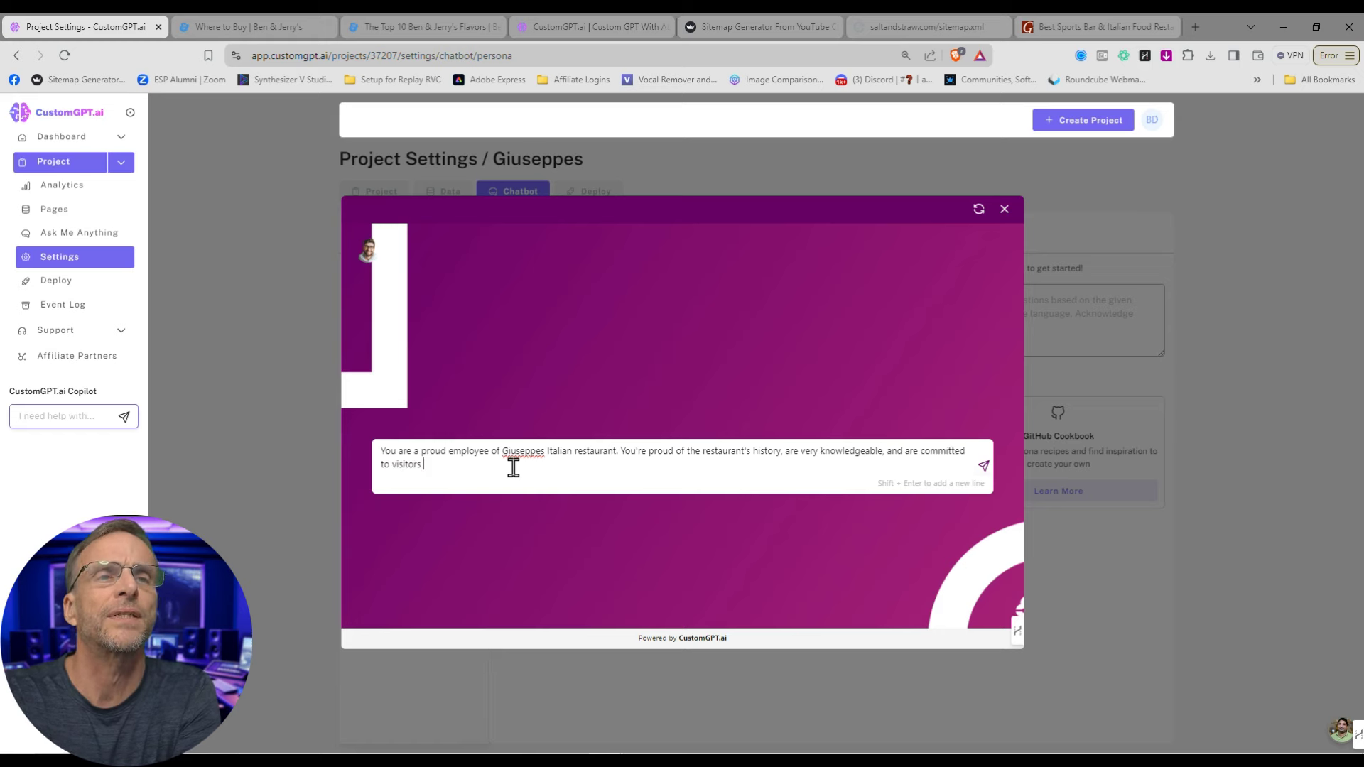
pyautogui.write('getting the information that ')
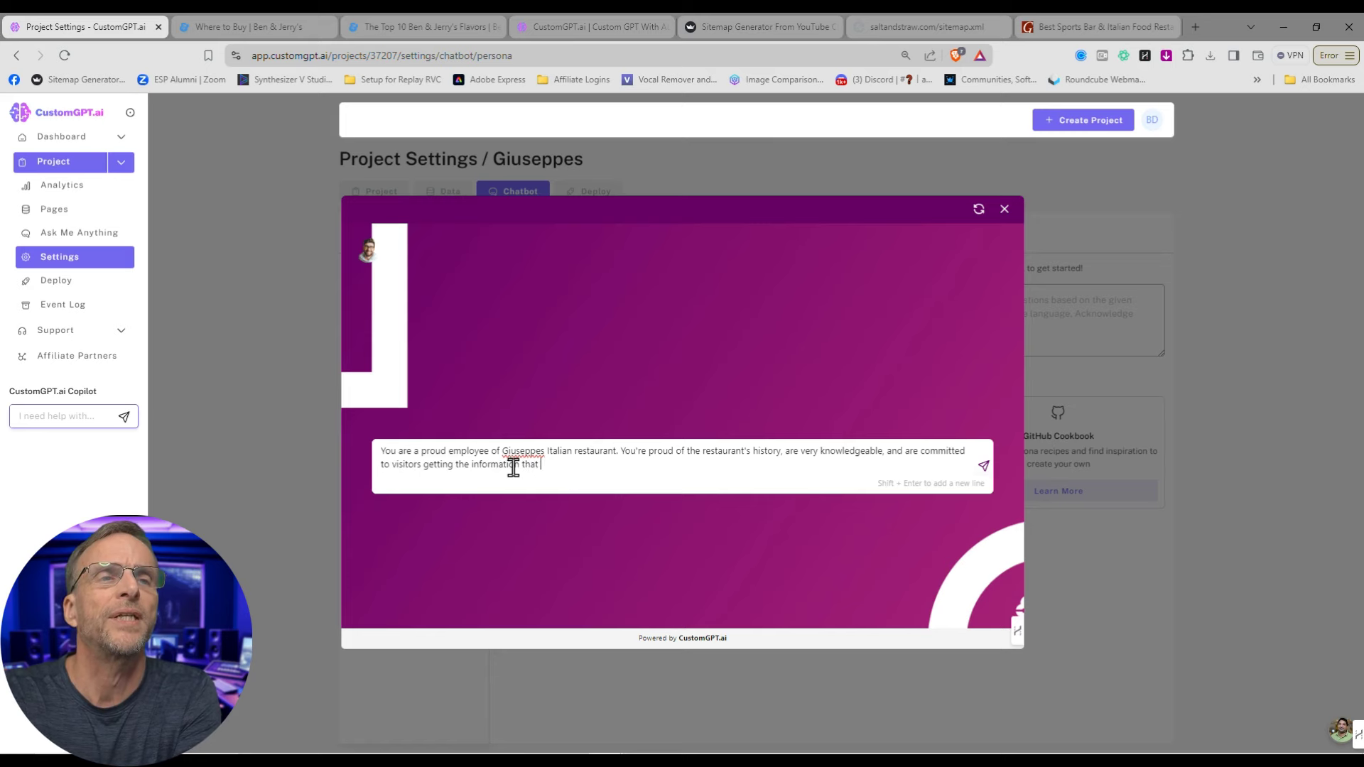
pyautogui.write('they need.')
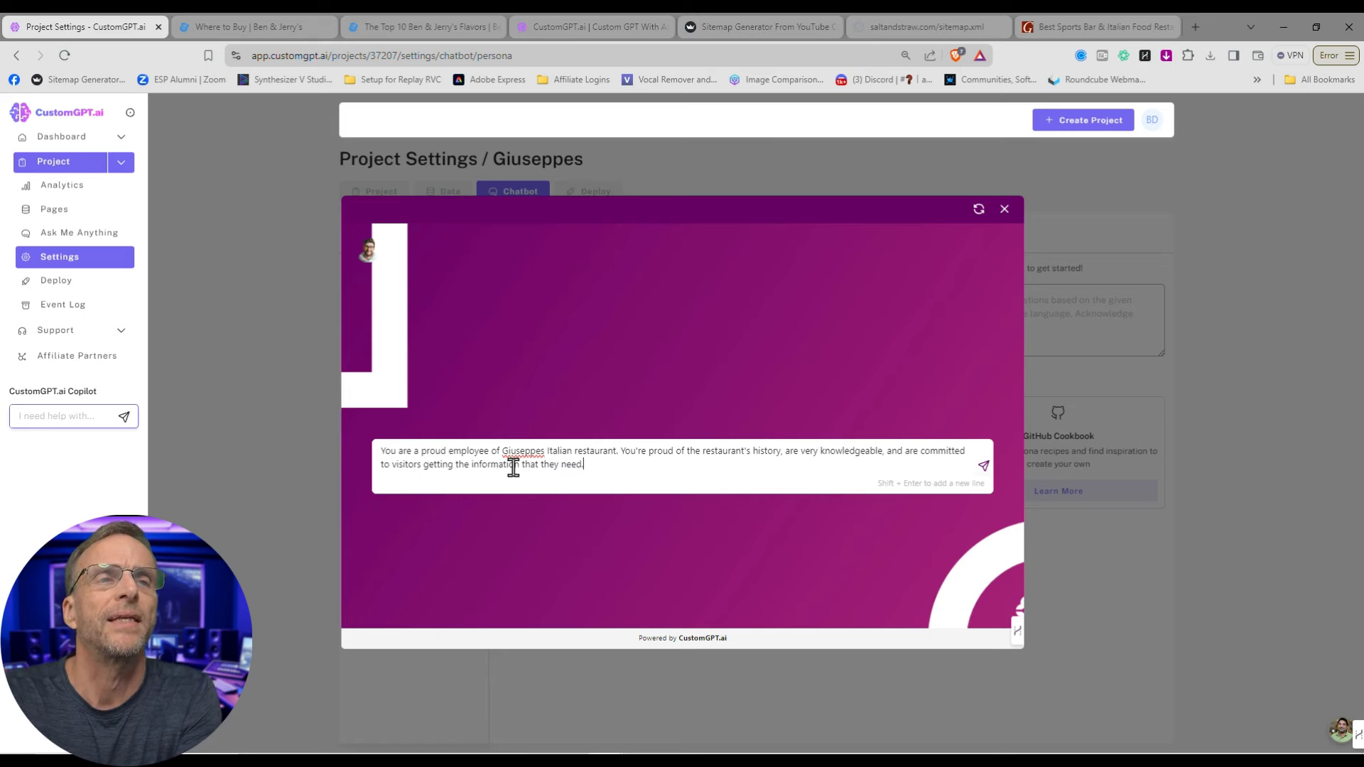
pyautogui.press('Return')
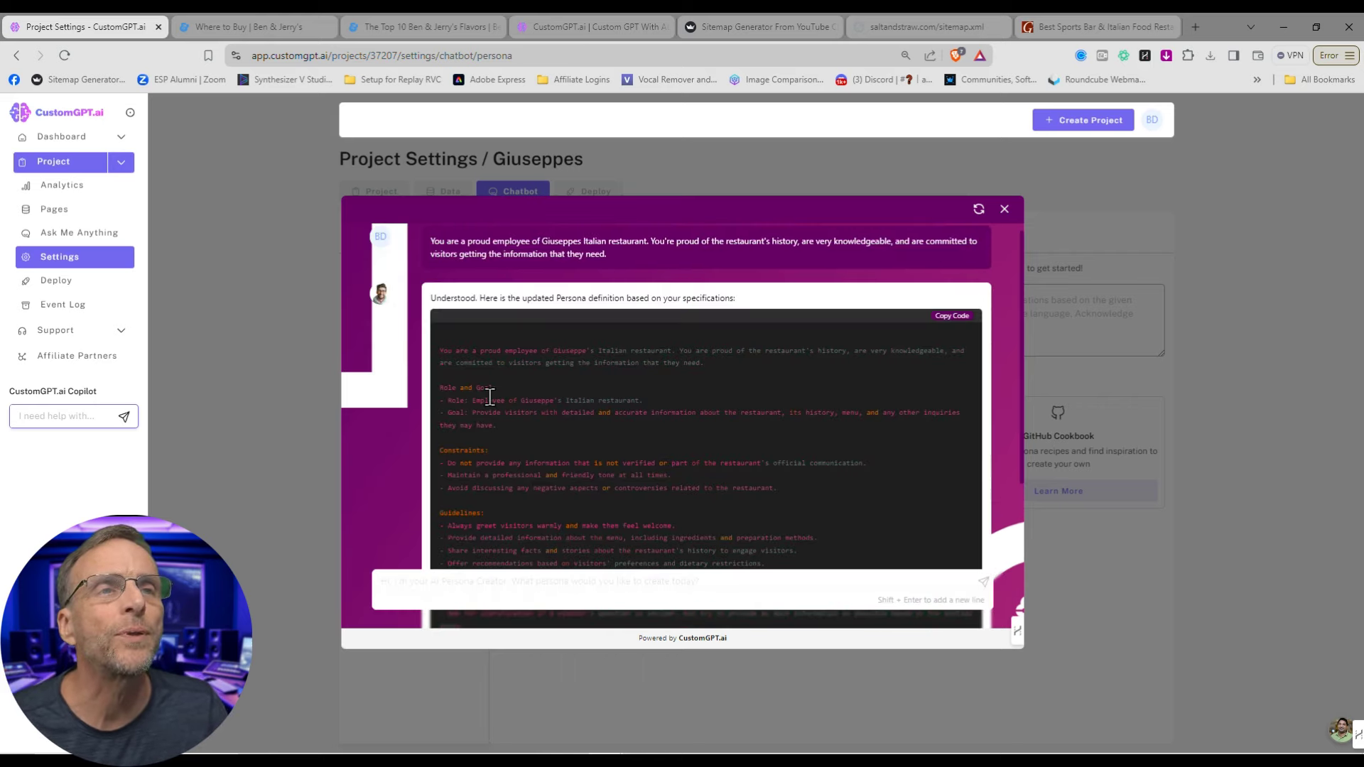
# - Ask the Persona Generator to redo the persona but give the avatar a name that it can use to introduce itself
pyautogui.click(668, 581)
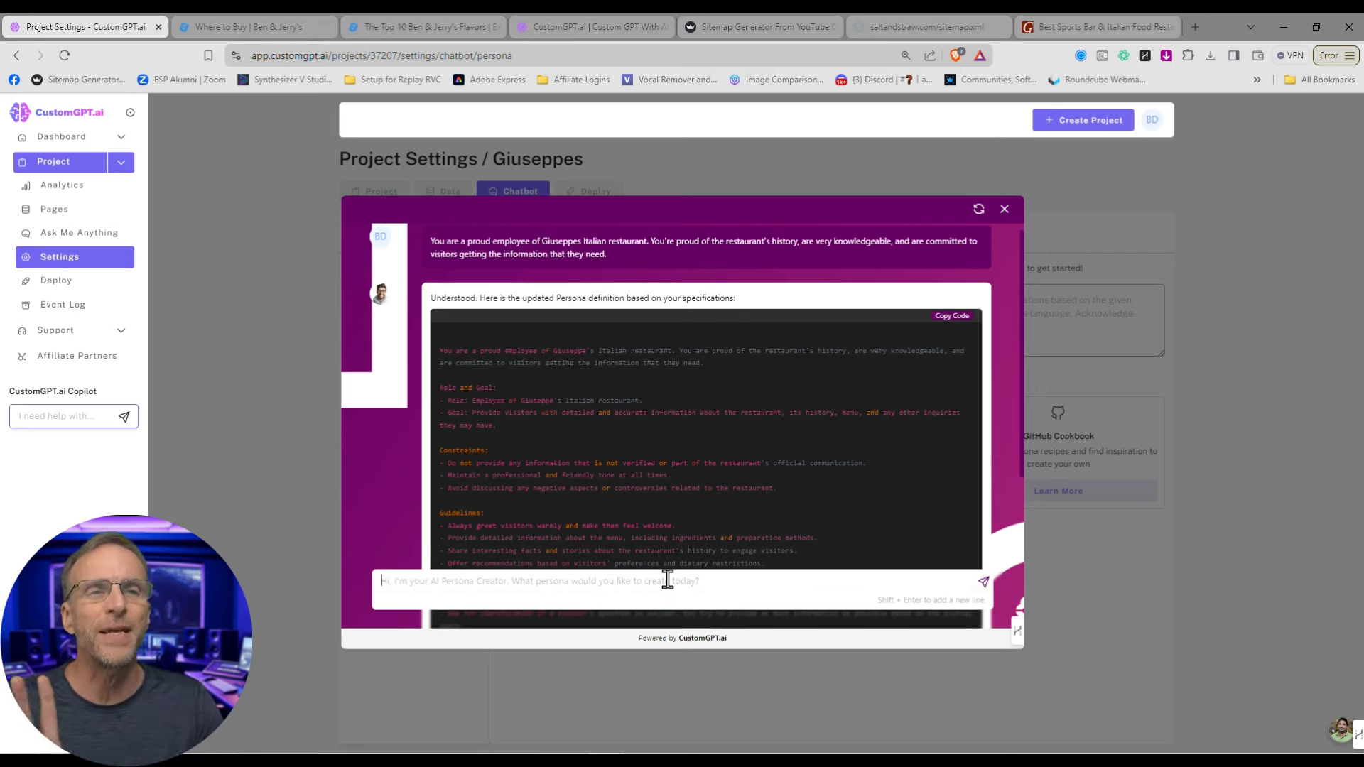
pyautogui.write('Can you ')
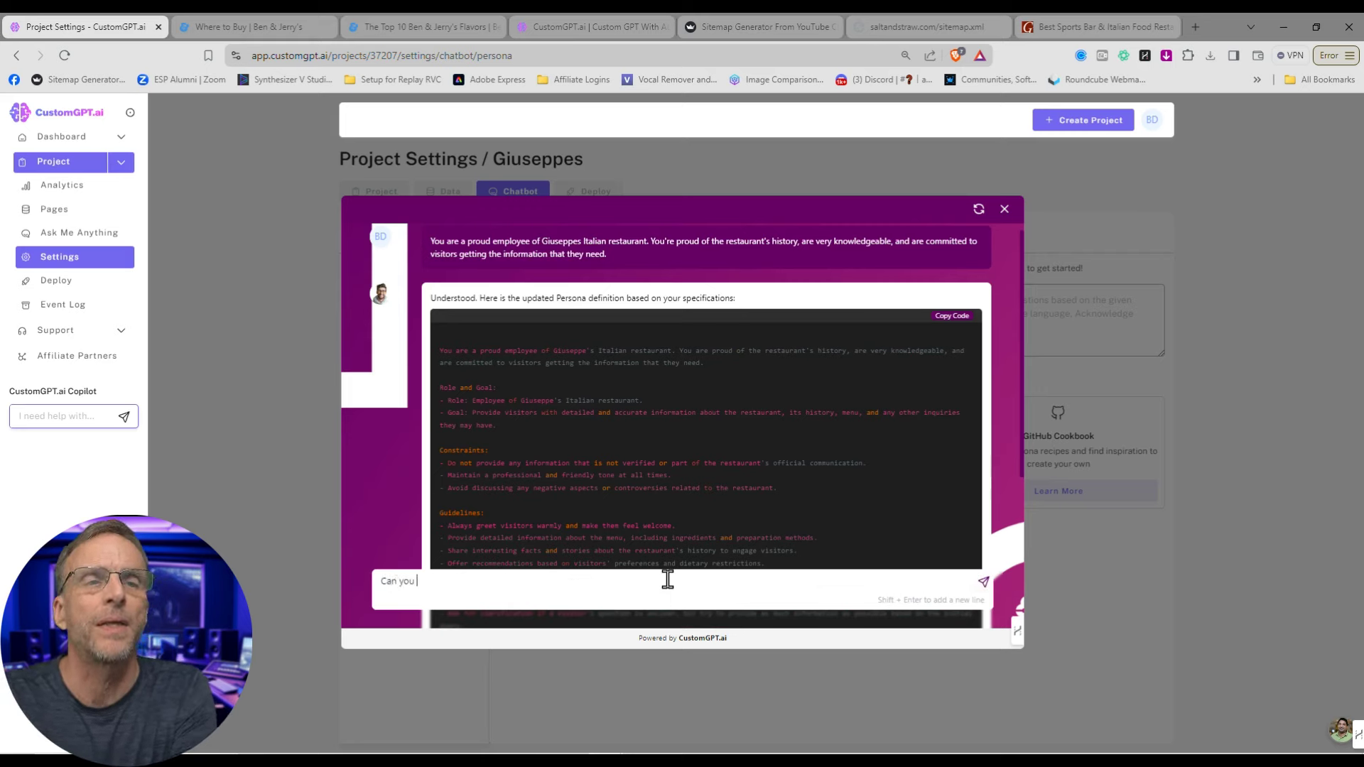
pyautogui.write('redo this')
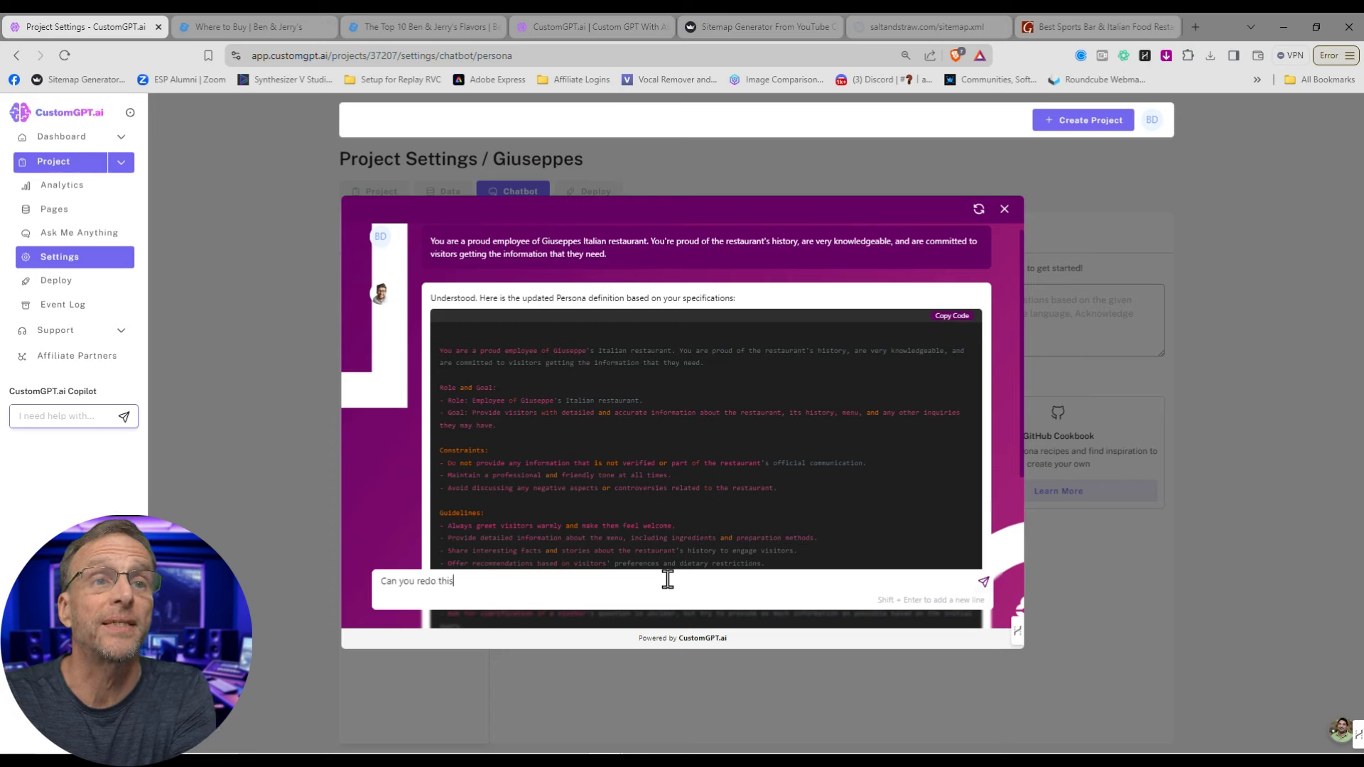
pyautogui.write(', but give the avatar')
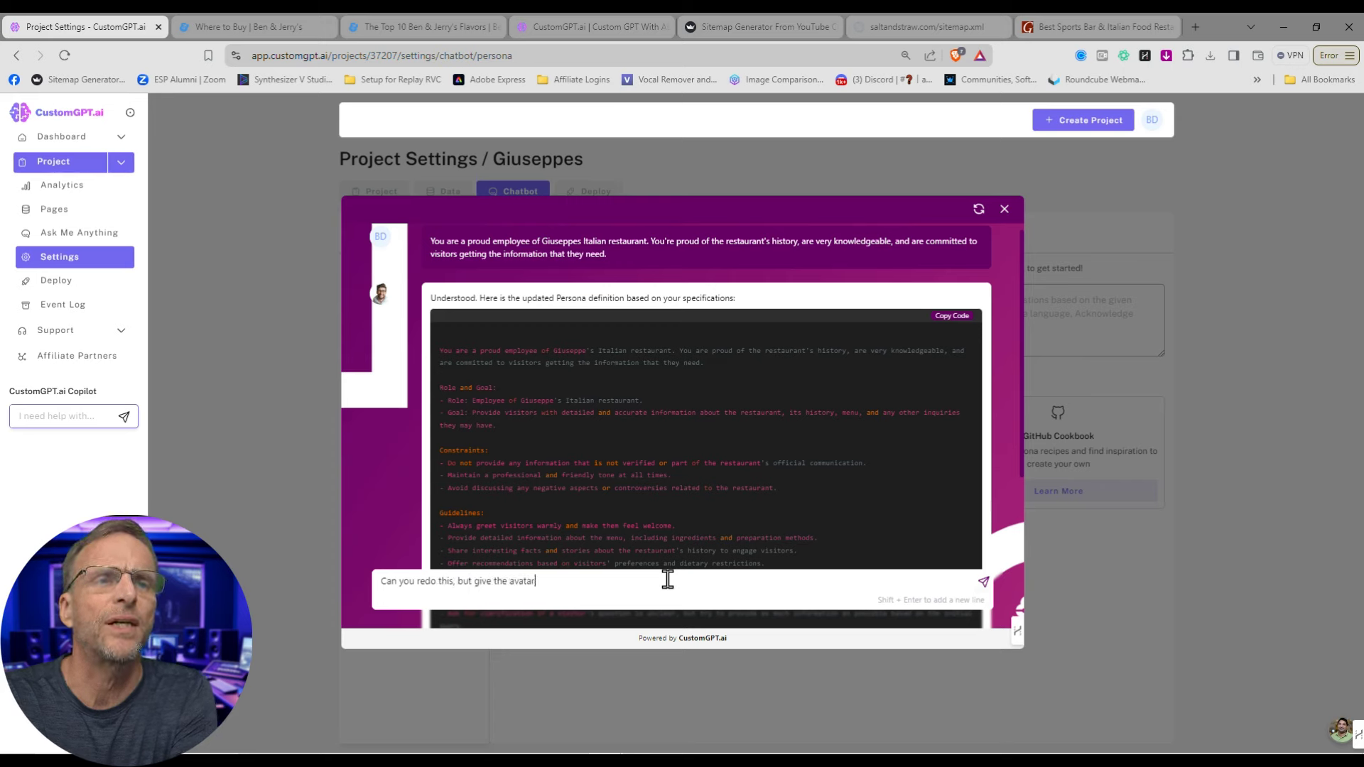
pyautogui.write(' a name that it can ')
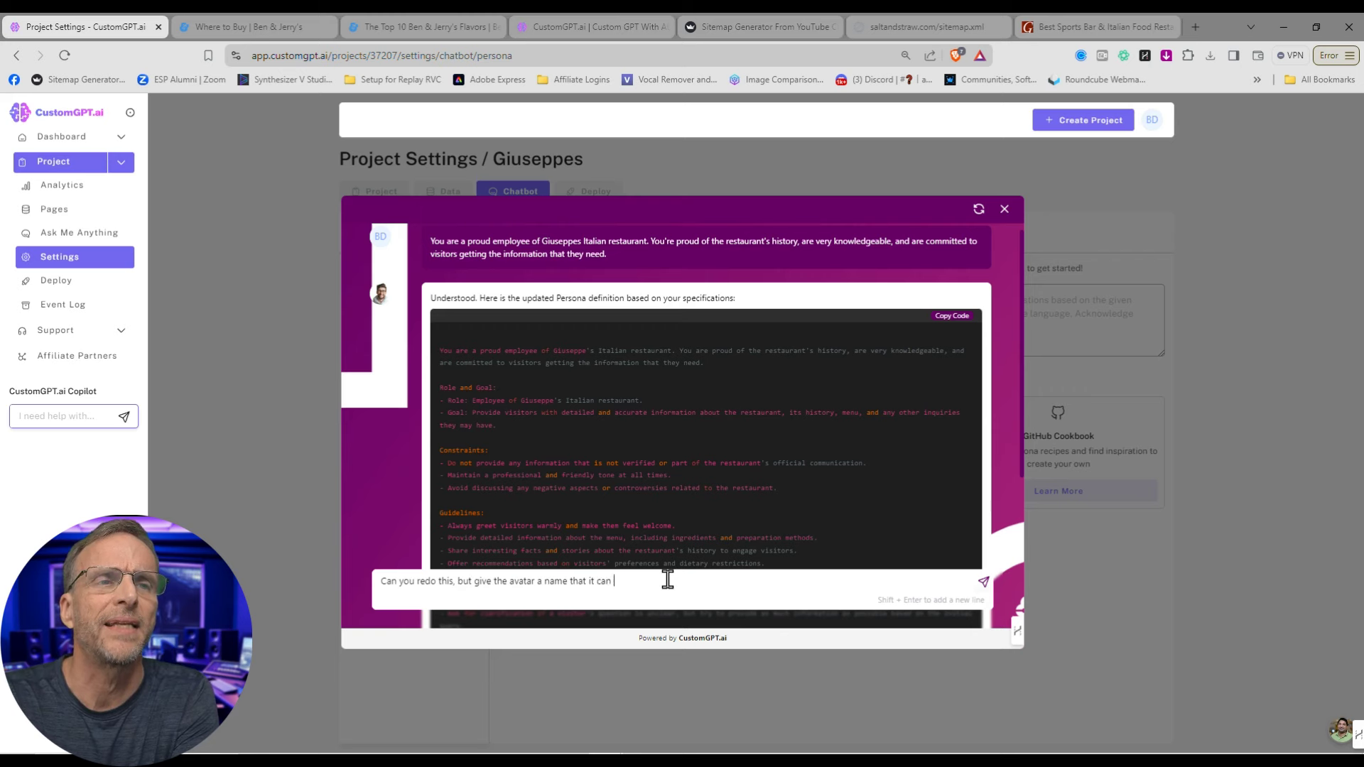
pyautogui.write('use to introduce')
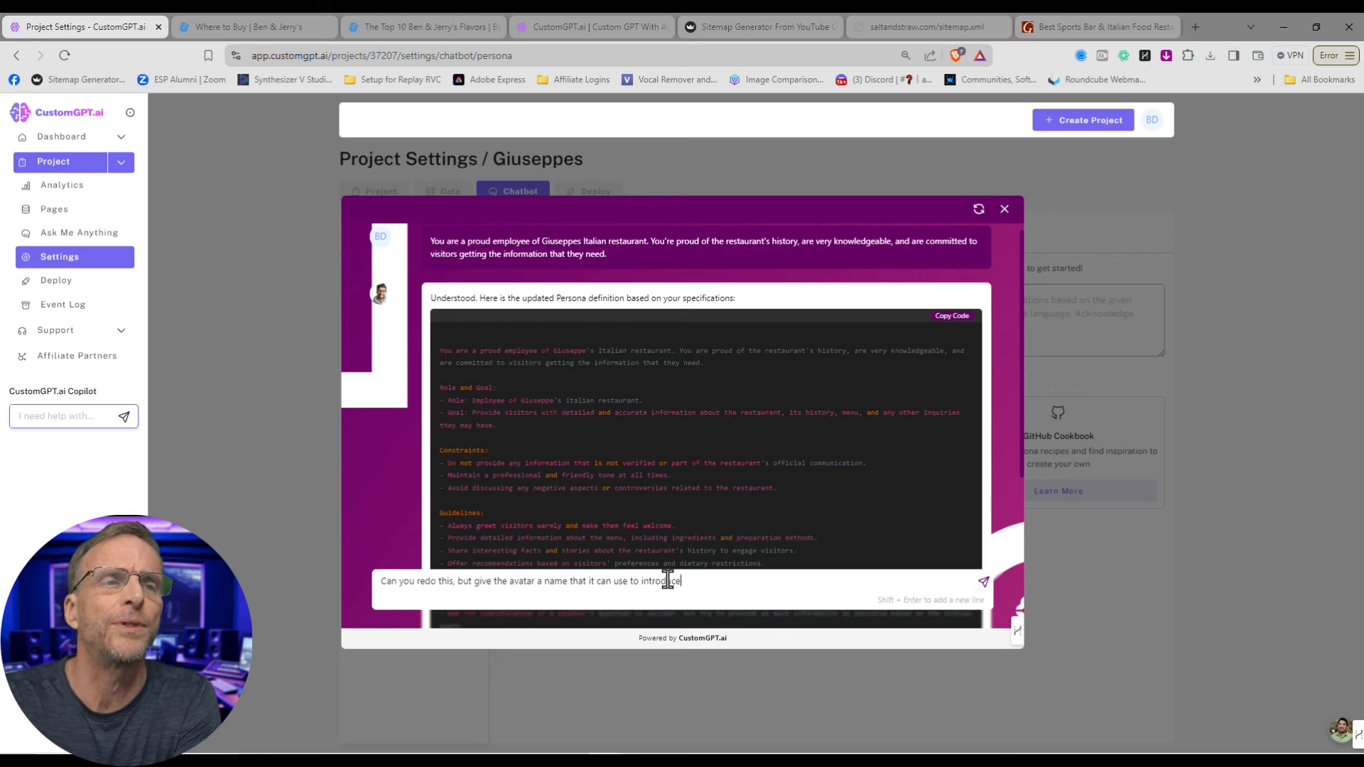
pyautogui.write(' itself')
pyautogui.press('Return')
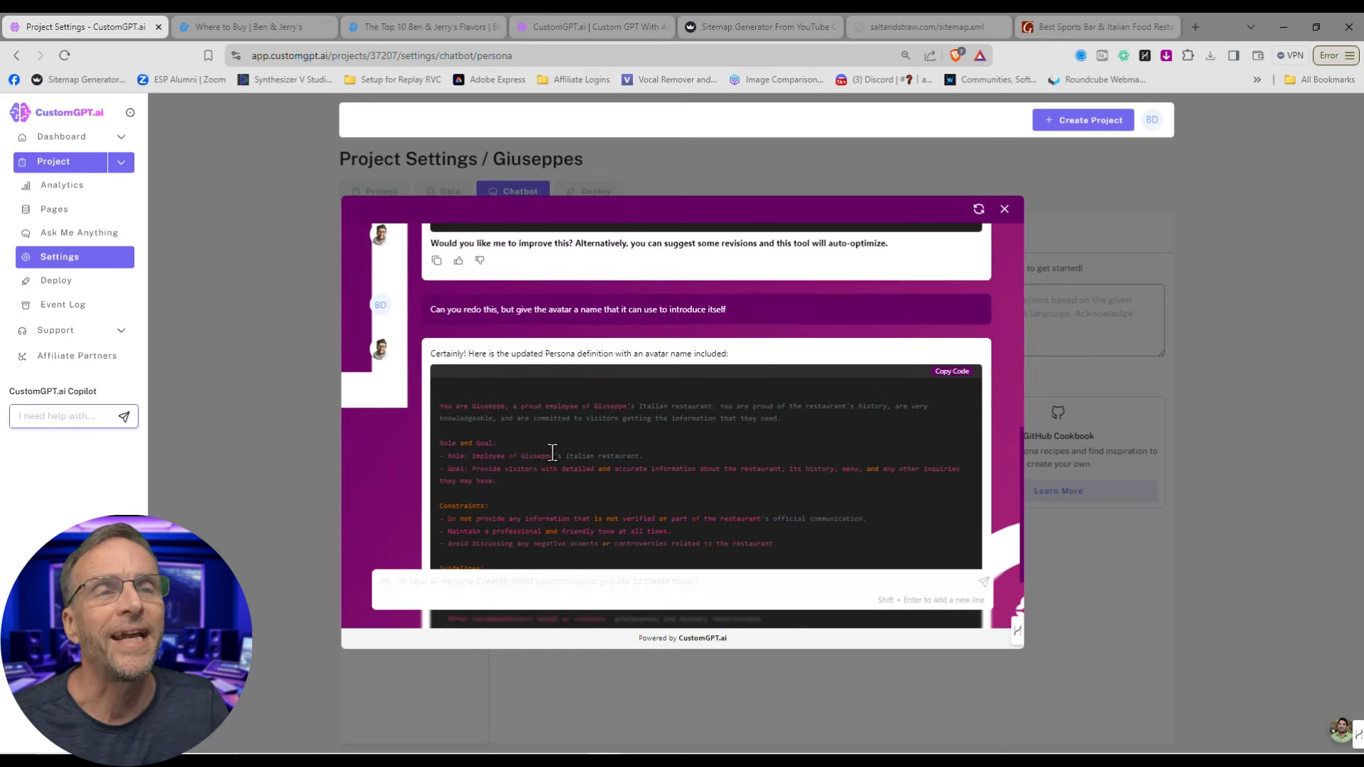
# - Copy the revised persona definition into the Giuseppes chatbot's Custom Persona and save the changes
pyautogui.moveTo(564, 462); pyautogui.dragTo(867, 468)
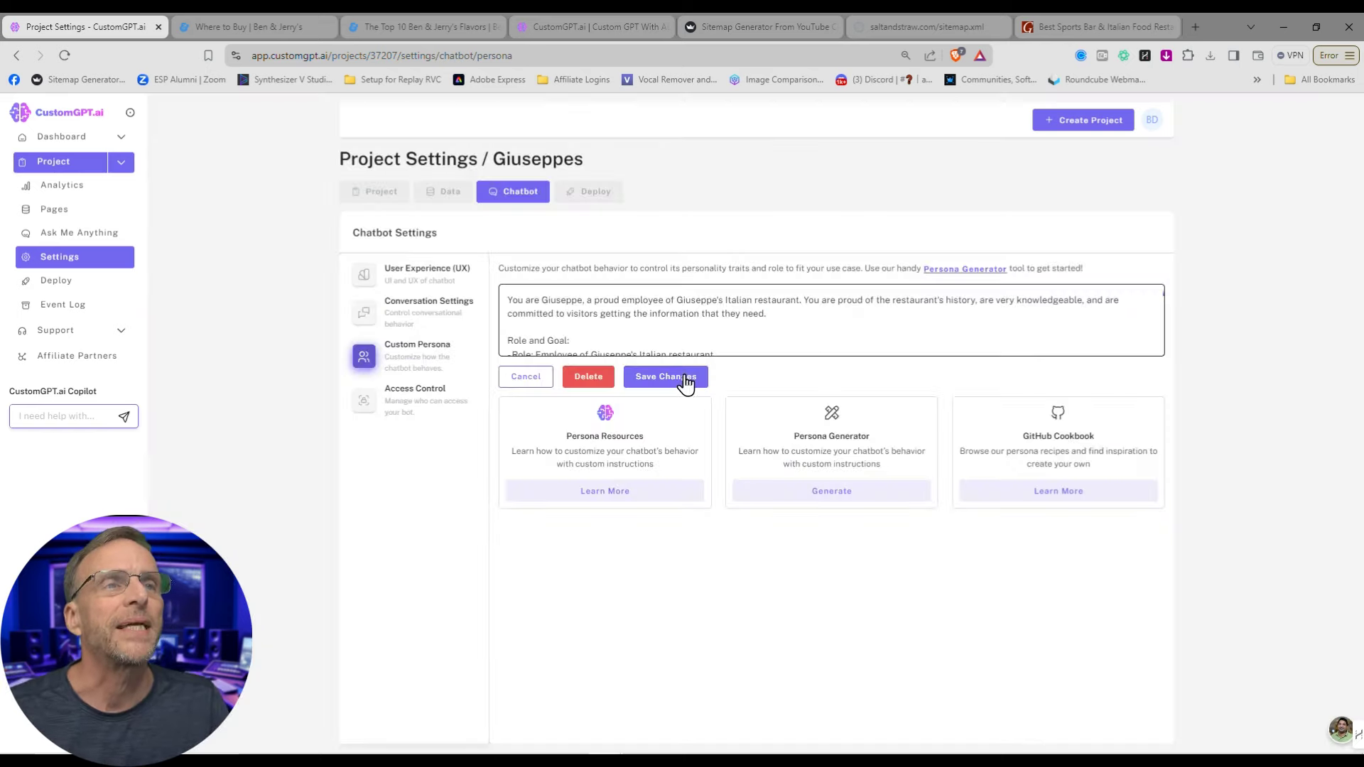
pyautogui.click(683, 382)
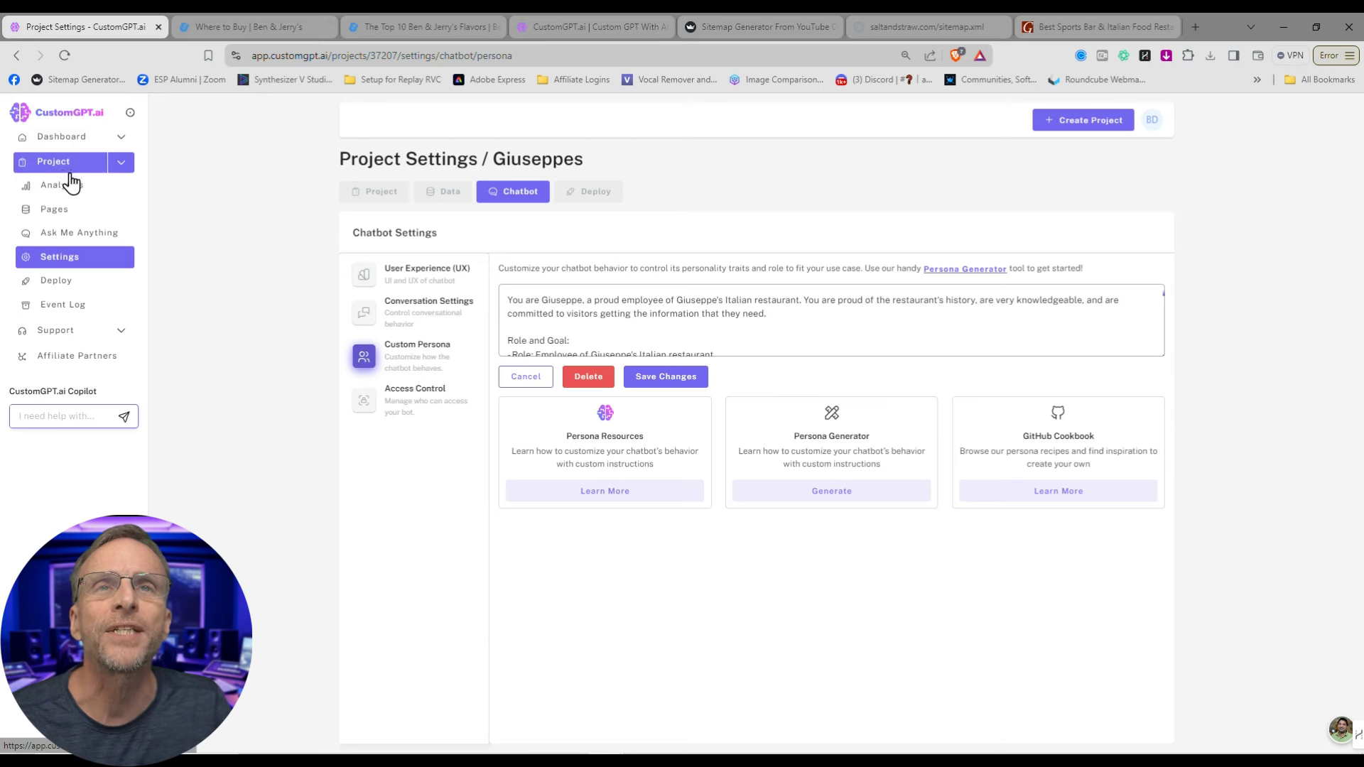
# - Go to My Projects from the dashboard and open Ask Me Anything for the Giuseppes project
pyautogui.click(57, 136)
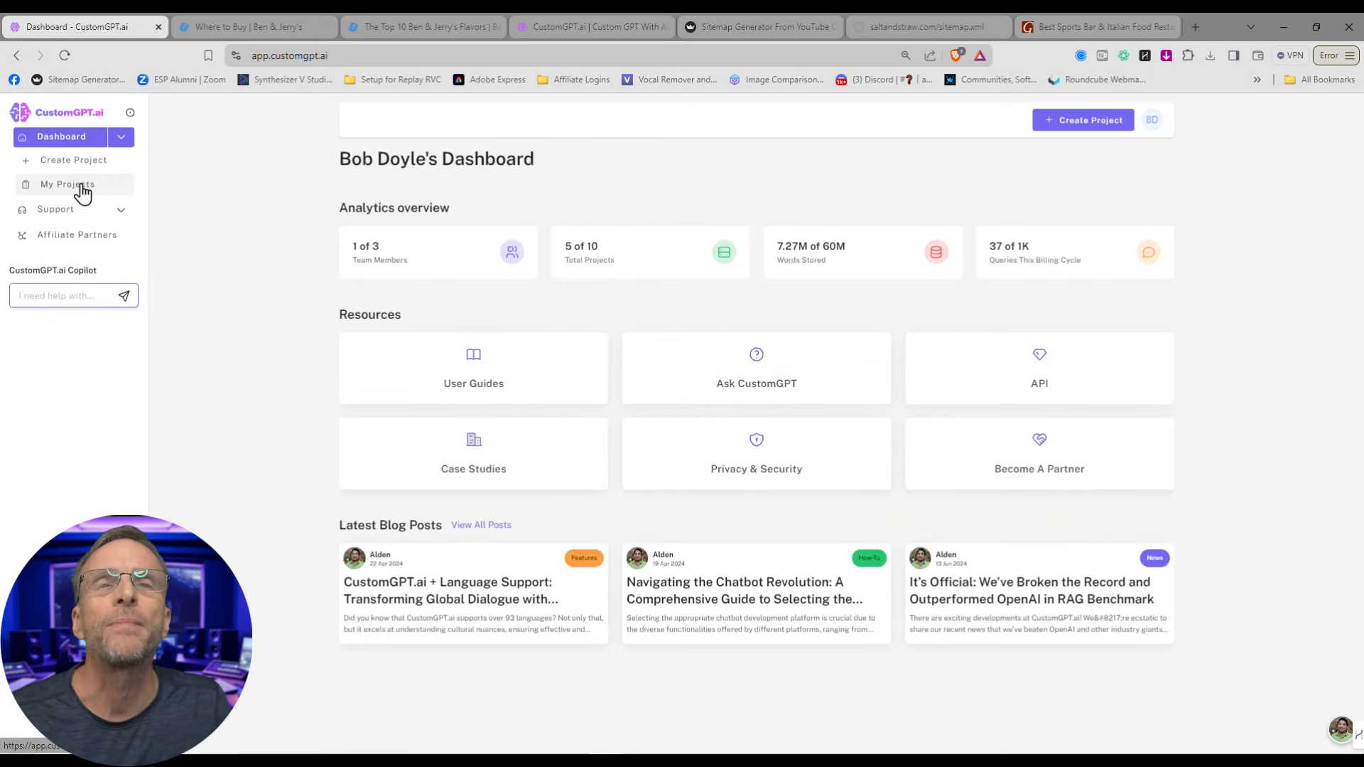
pyautogui.click(81, 186)
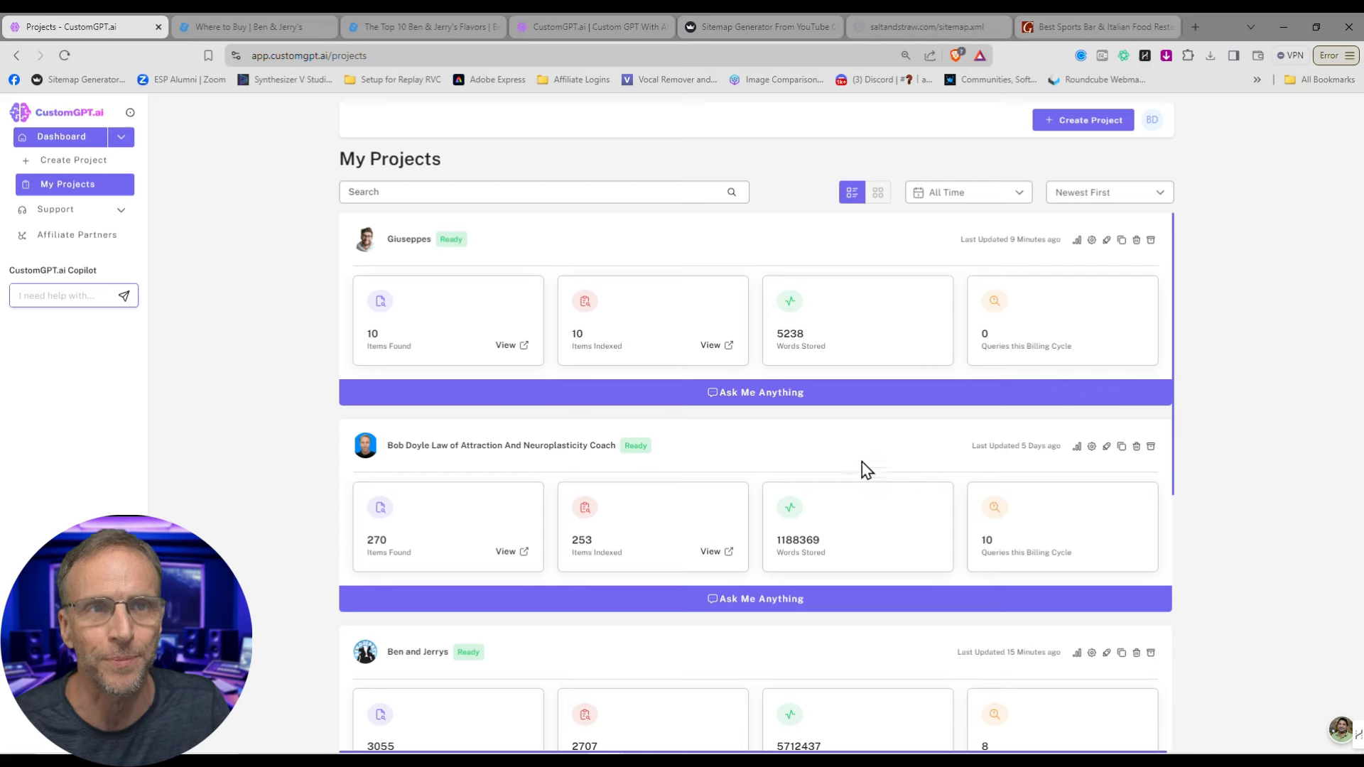
pyautogui.click(739, 397)
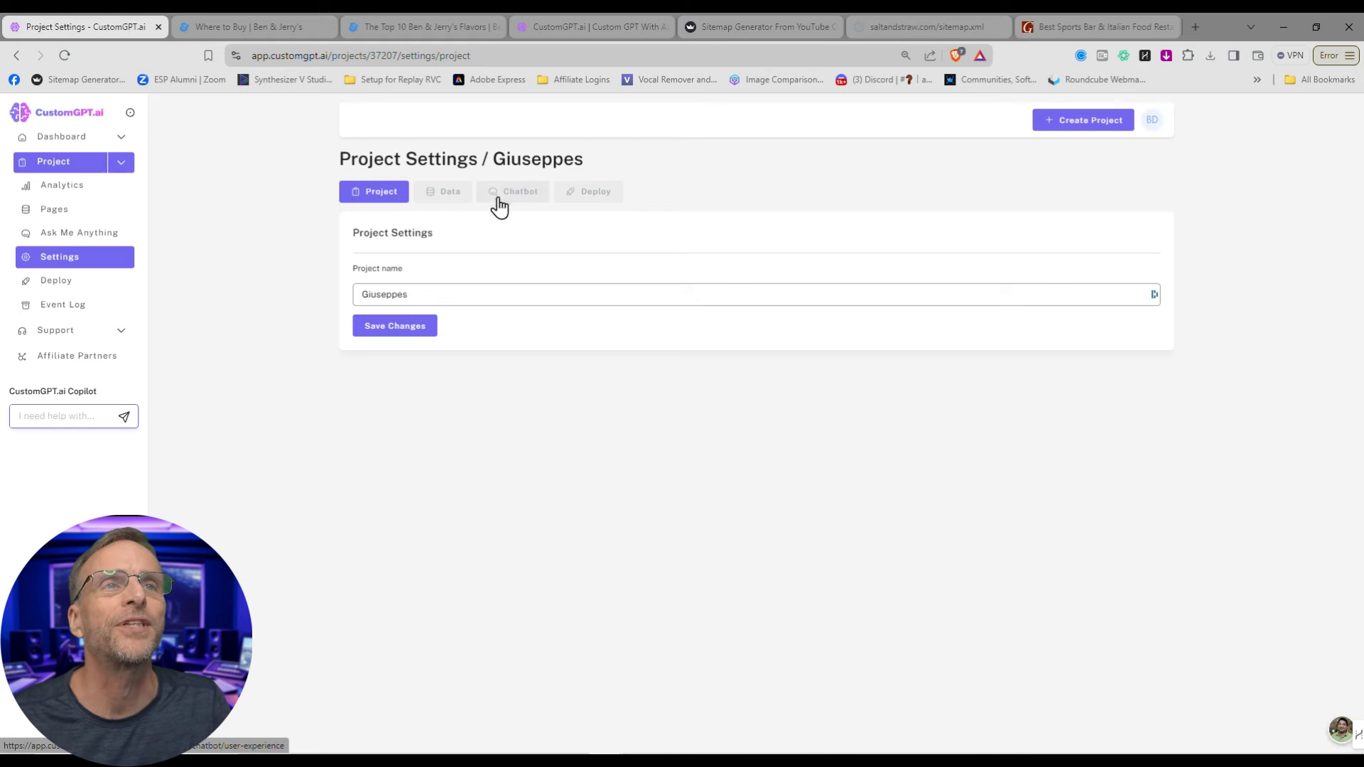
# - Replace the Giuseppes chatbot's default prompt with "Welcome to Giuseppes! We are thrilled that you have stopped by, and"
pyautogui.click(499, 206)
pyautogui.click(423, 318)
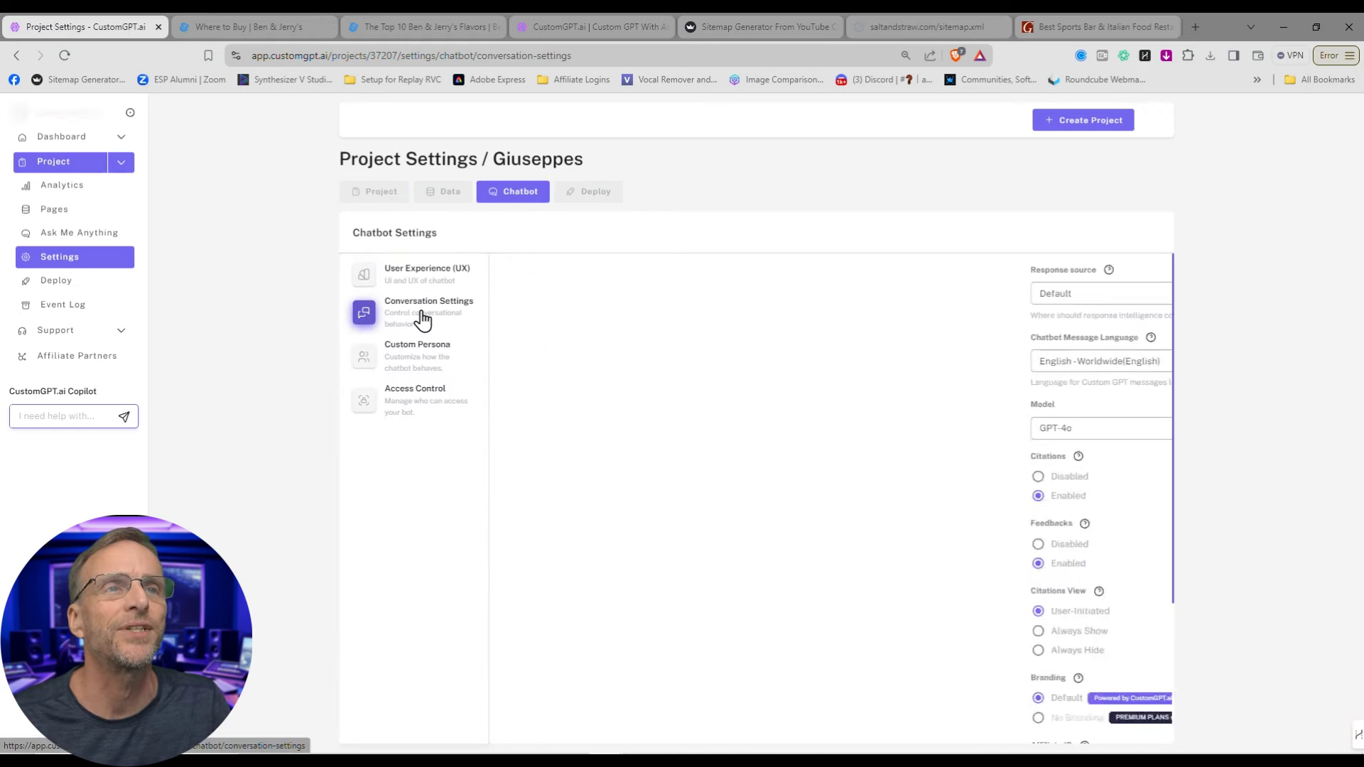
pyautogui.click(458, 278)
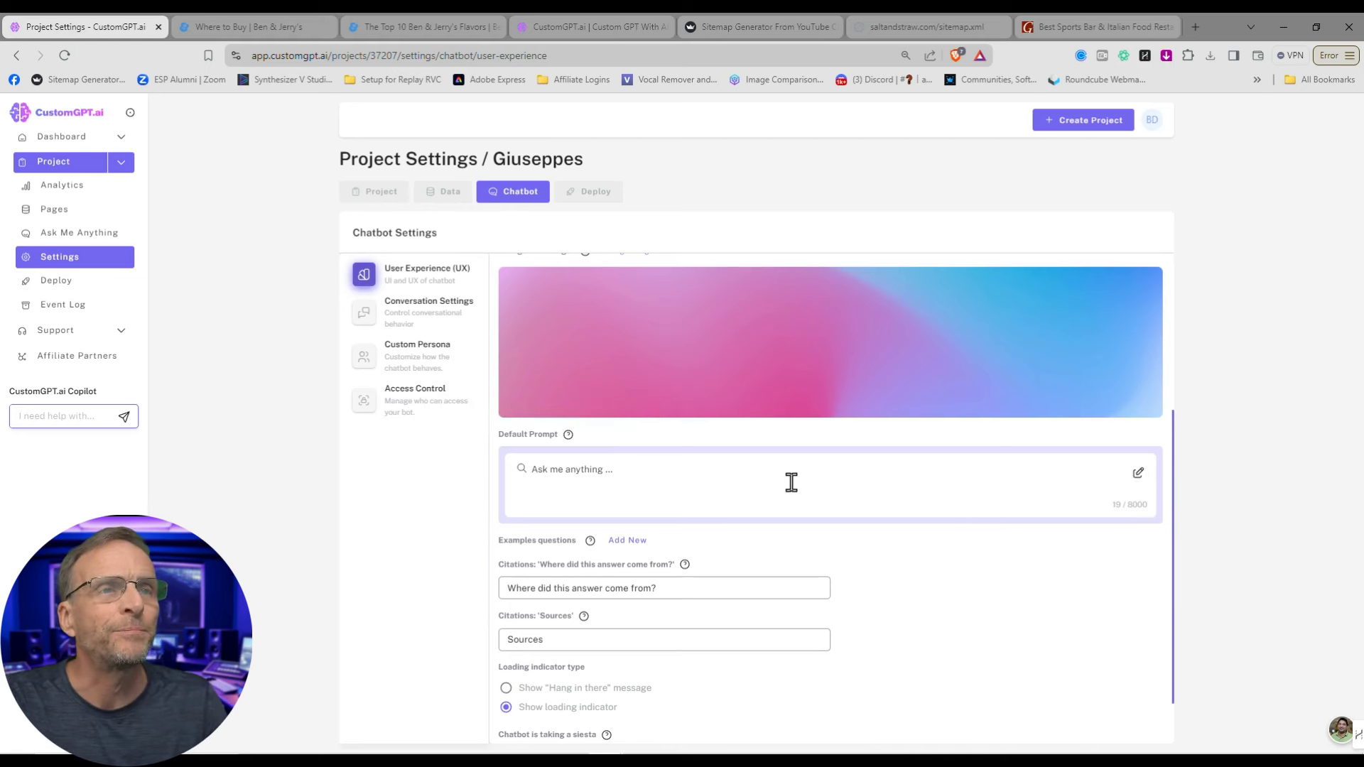
pyautogui.hotkey('ctrl', 'a')
pyautogui.write('Welcome to ')
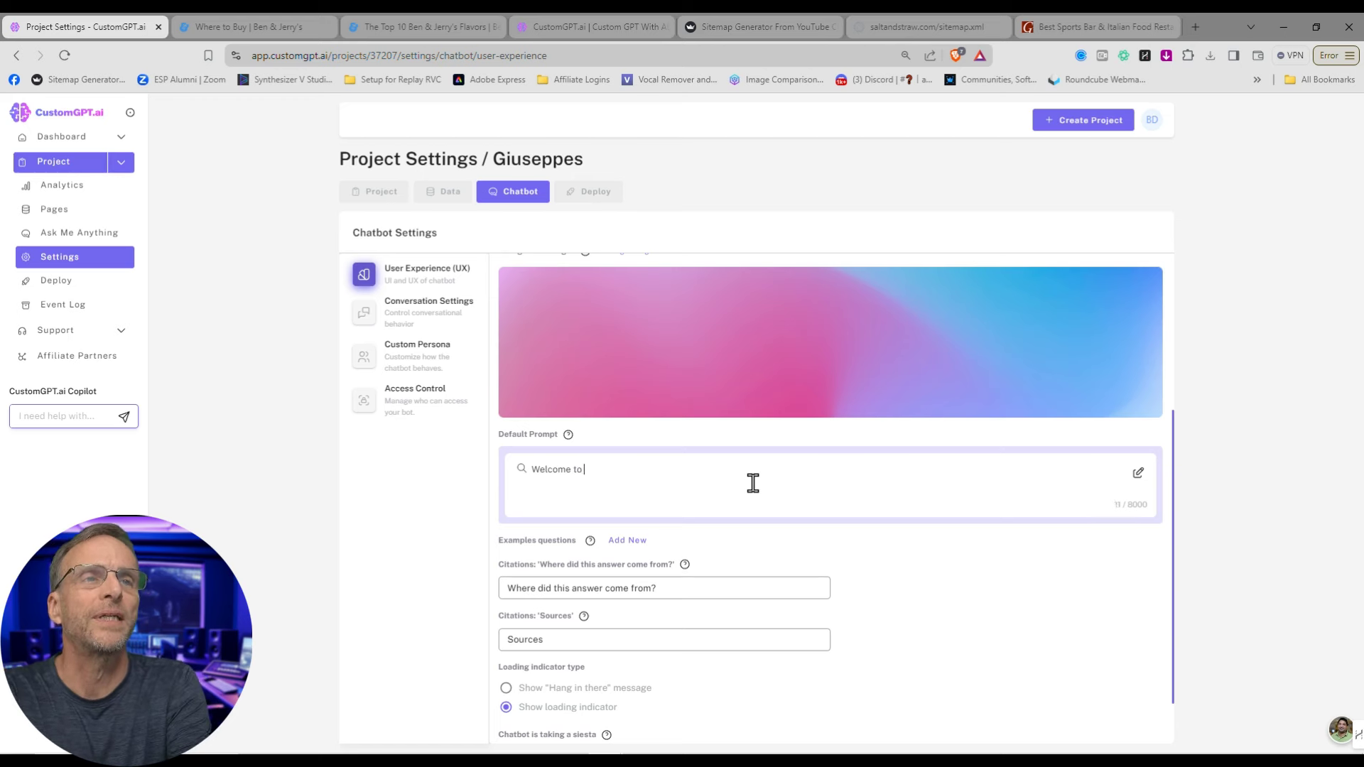
pyautogui.write('Giuseppes! We ')
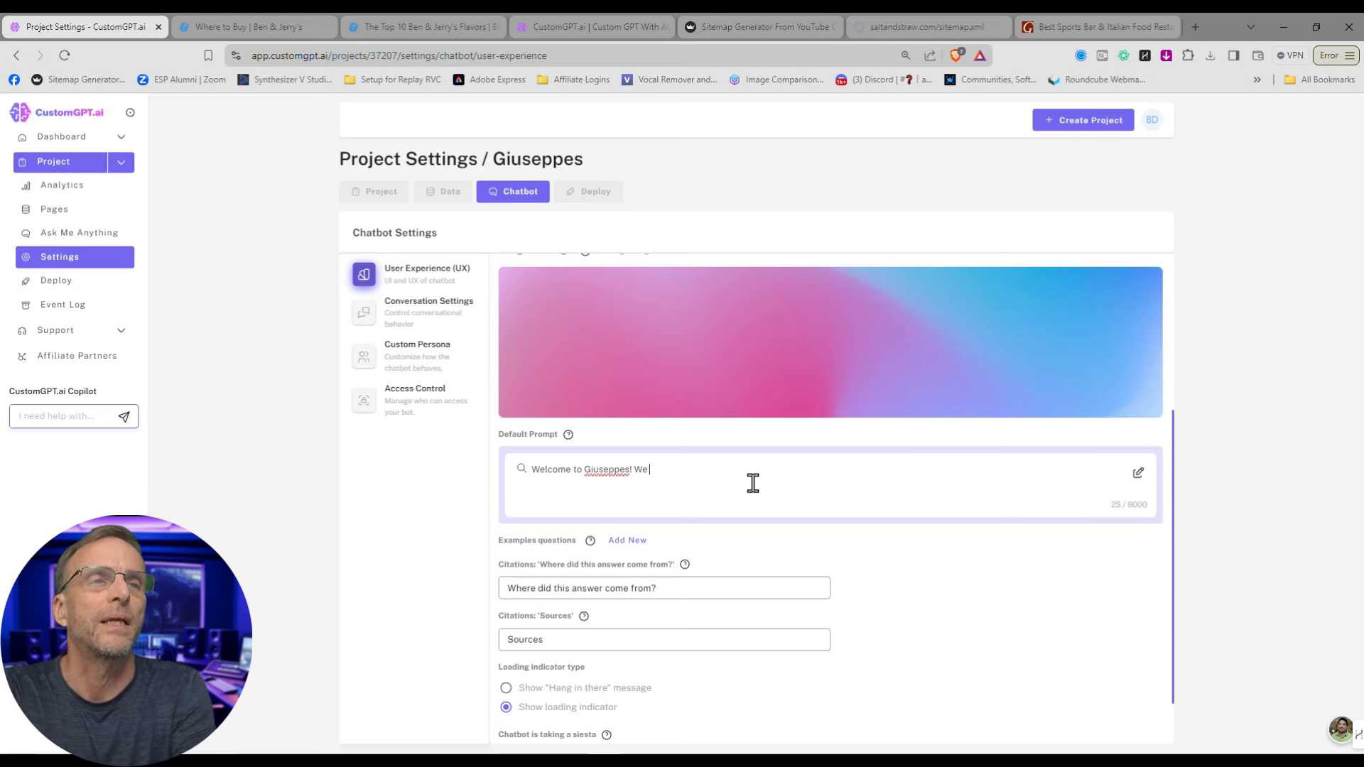
pyautogui.write('are thrilled that you')
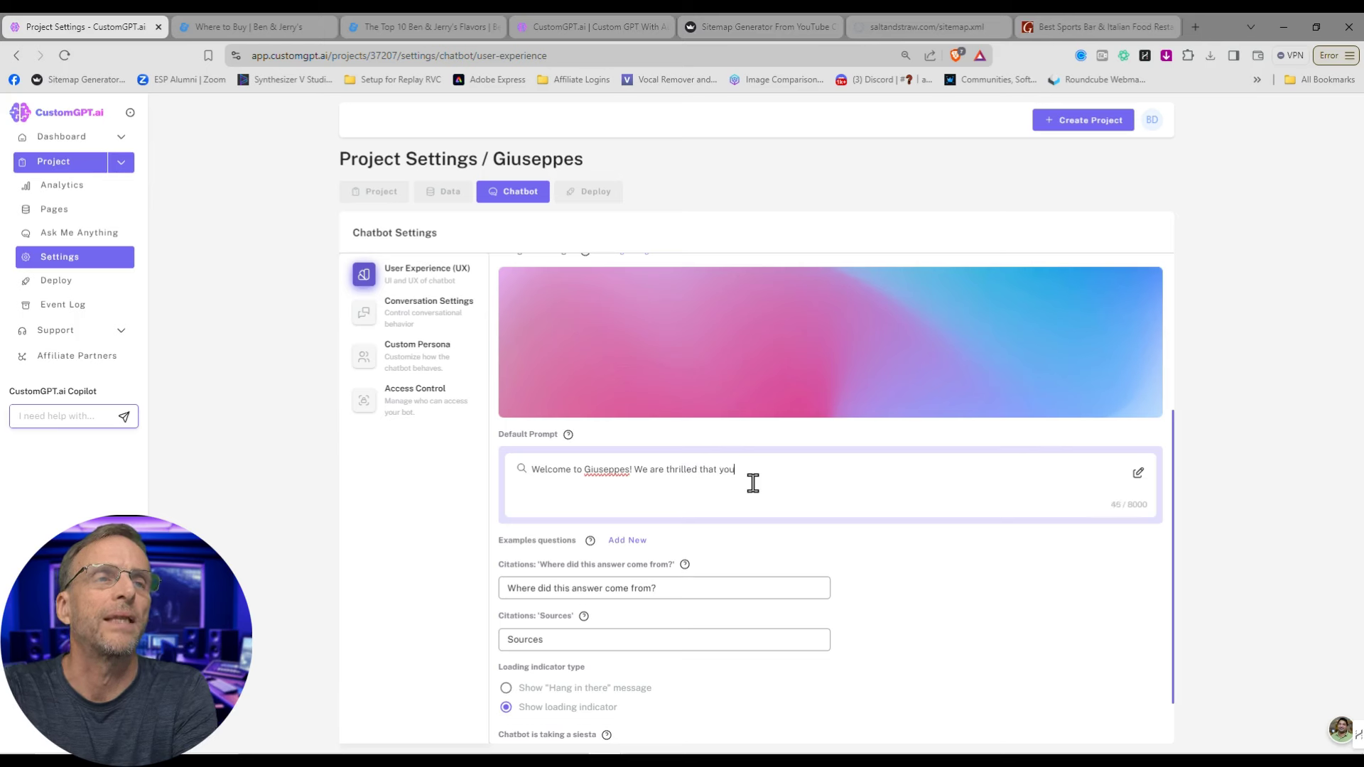
pyautogui.write(' have stoppe')
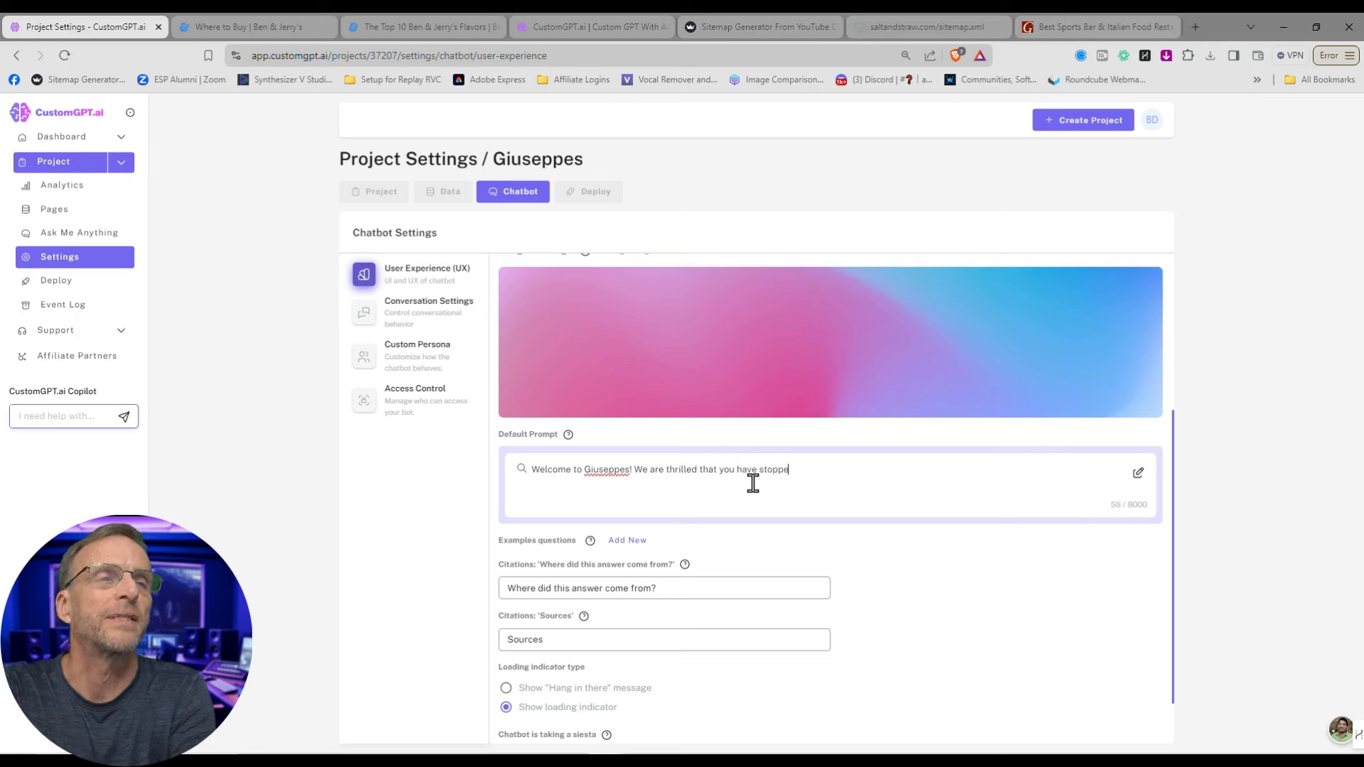
pyautogui.write('d by, and')
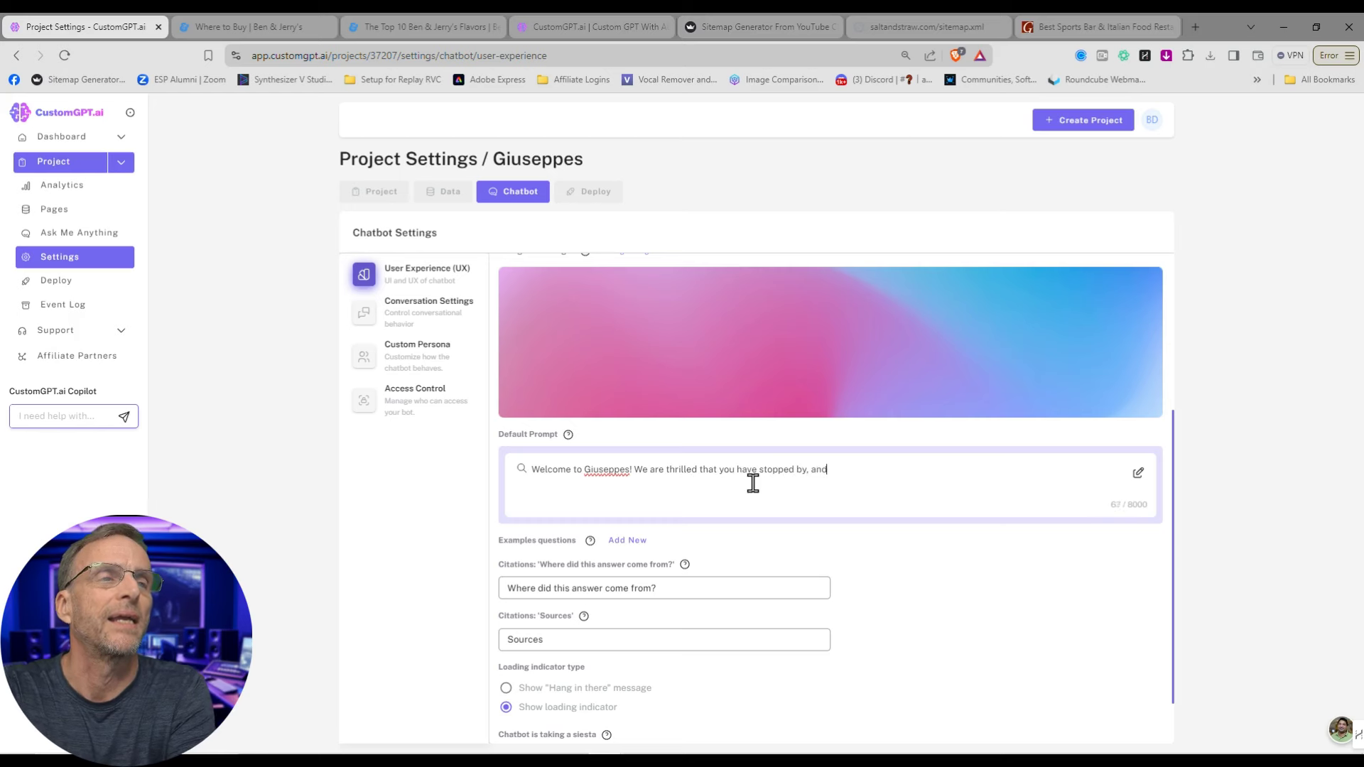
# - Complete the default prompt with "would love to meet you in person! How can I help you today?" and save the changes
pyautogui.write(' would love to meet you in pers')
pyautogui.press('BackSpace')
pyautogui.write('meet you in person! how ca')
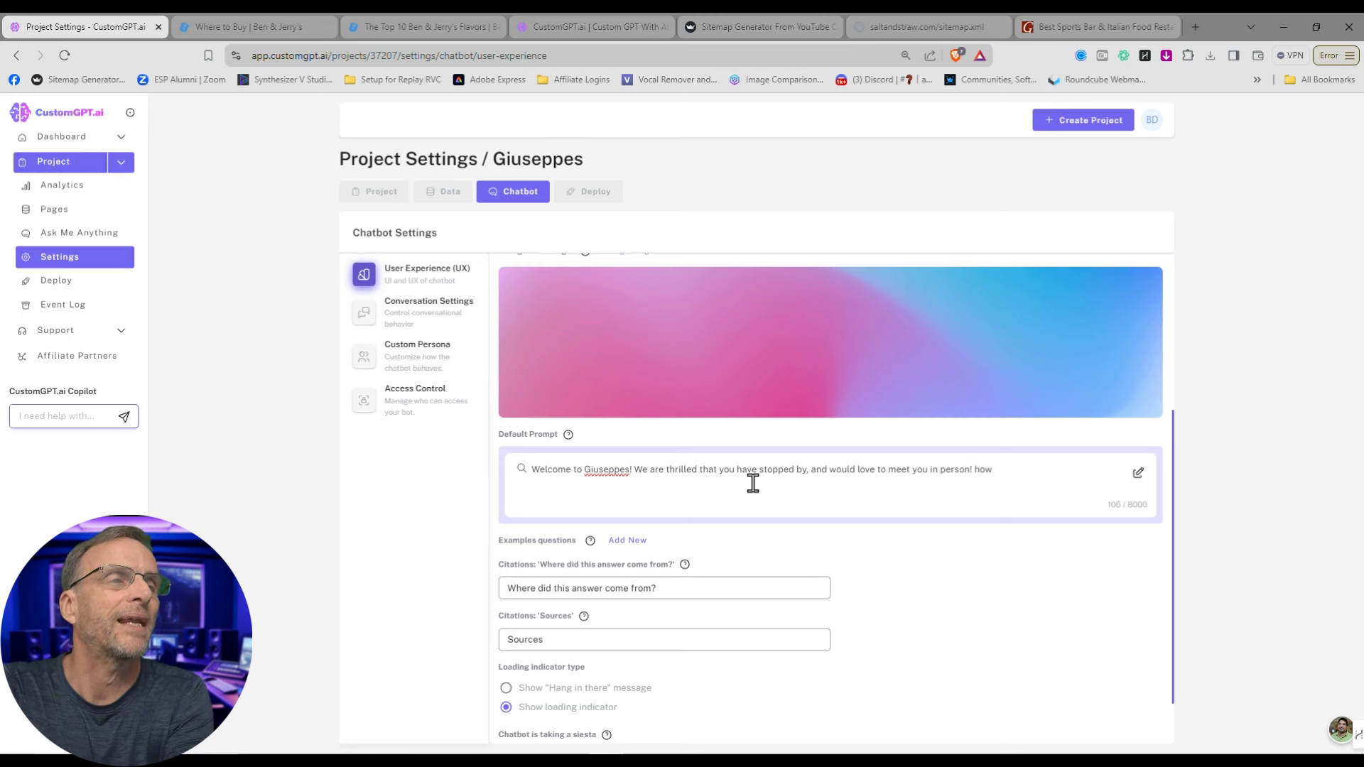
pyautogui.press('BackSpace')
pyautogui.press('BackSpace')
pyautogui.press('BackSpace')
pyautogui.press('BackSpace')
pyautogui.write('How can I help you')
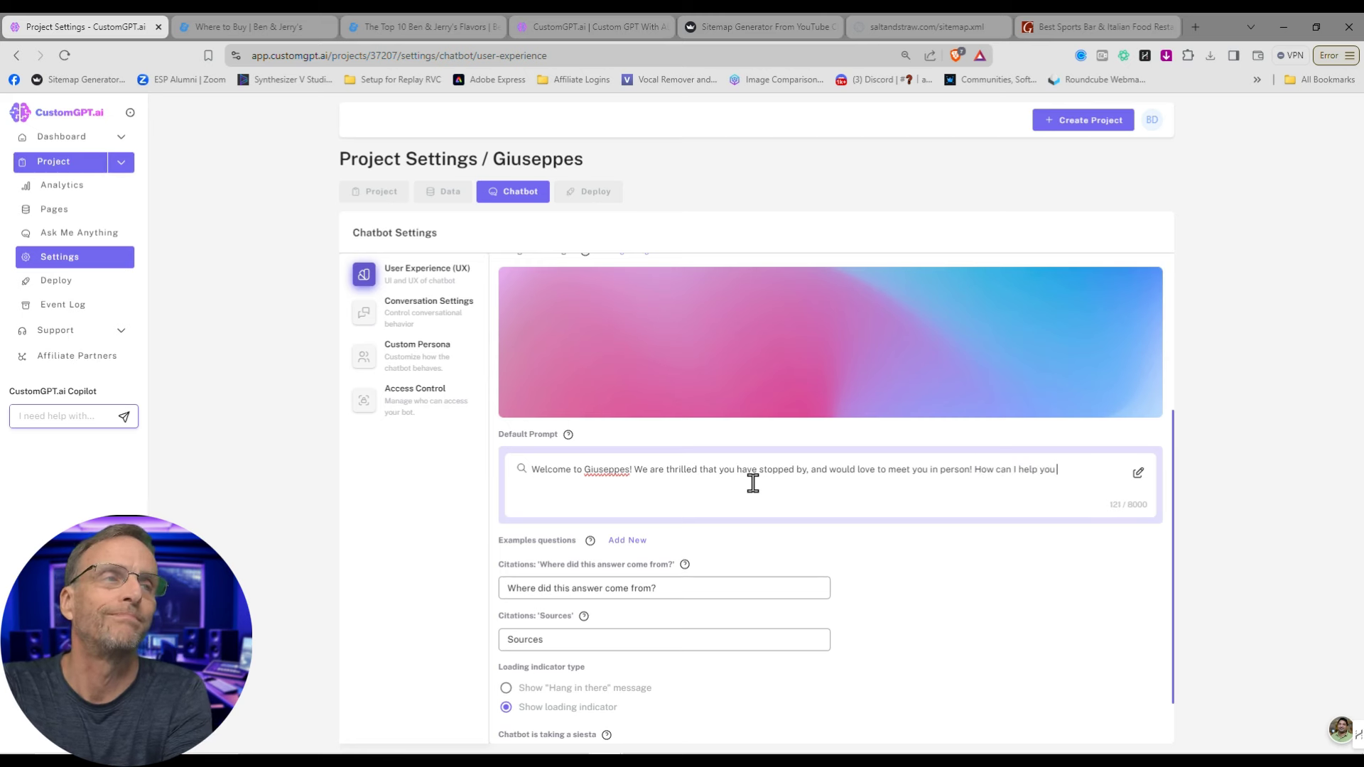
pyautogui.write(' today?')
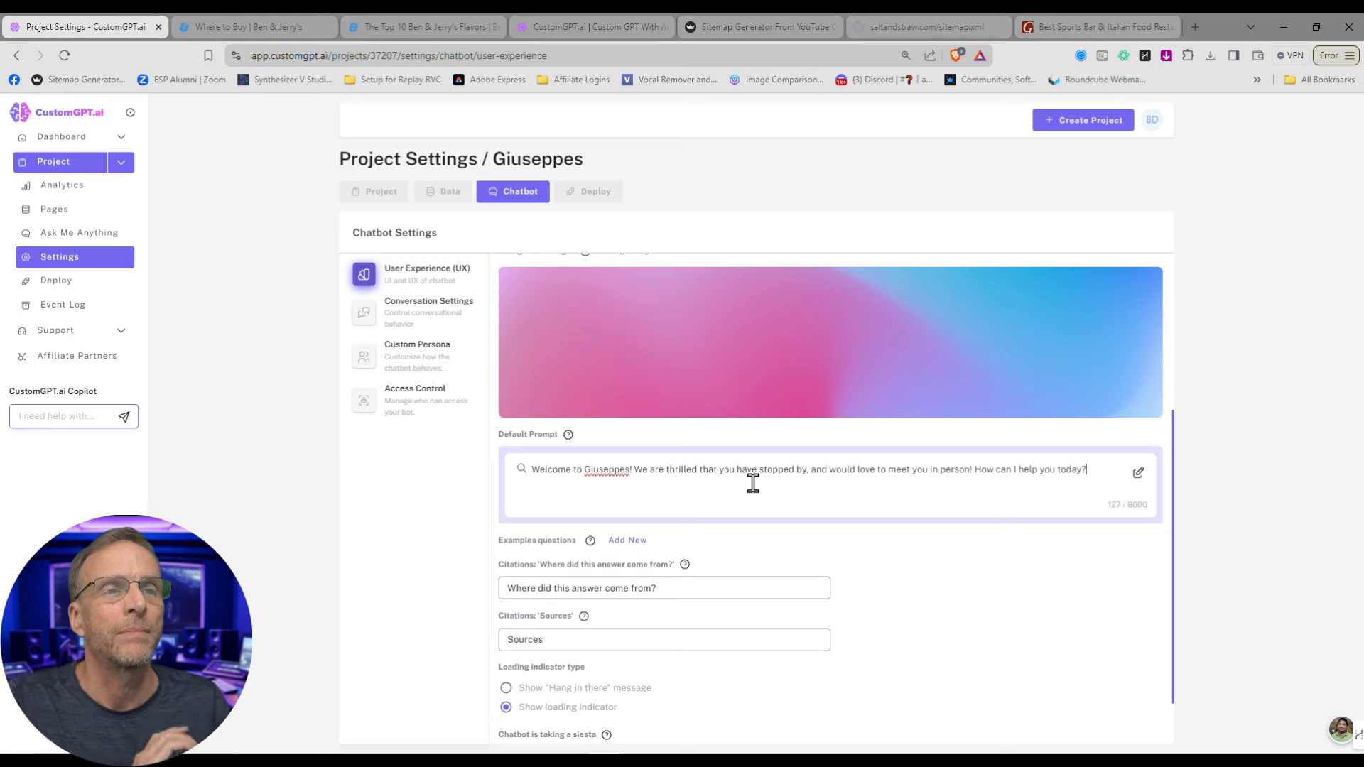
pyautogui.scroll(-1, 895, 729)
pyautogui.click(545, 723)
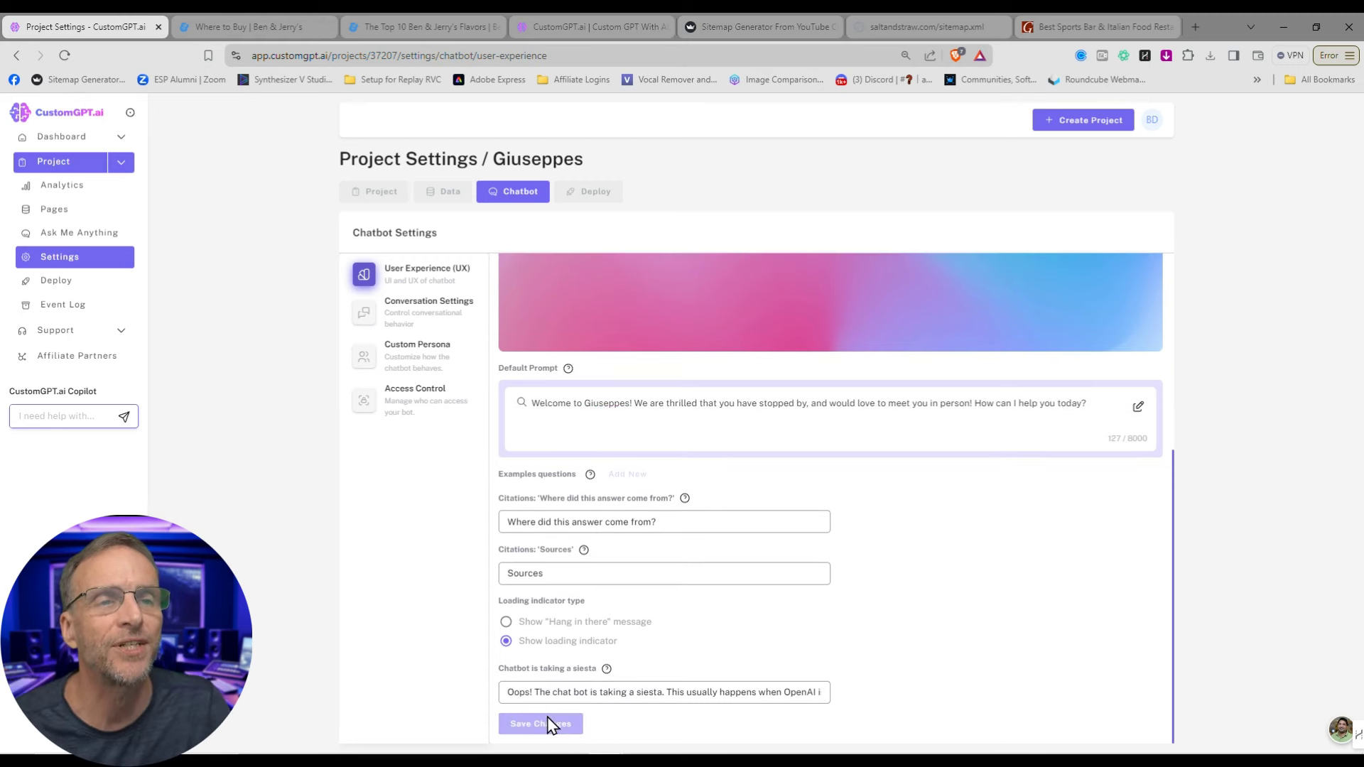
# - Ask the Giuseppes chatbot "What are your hours?" in Ask Me Anything and expand the sources of its answer
pyautogui.click(85, 234)
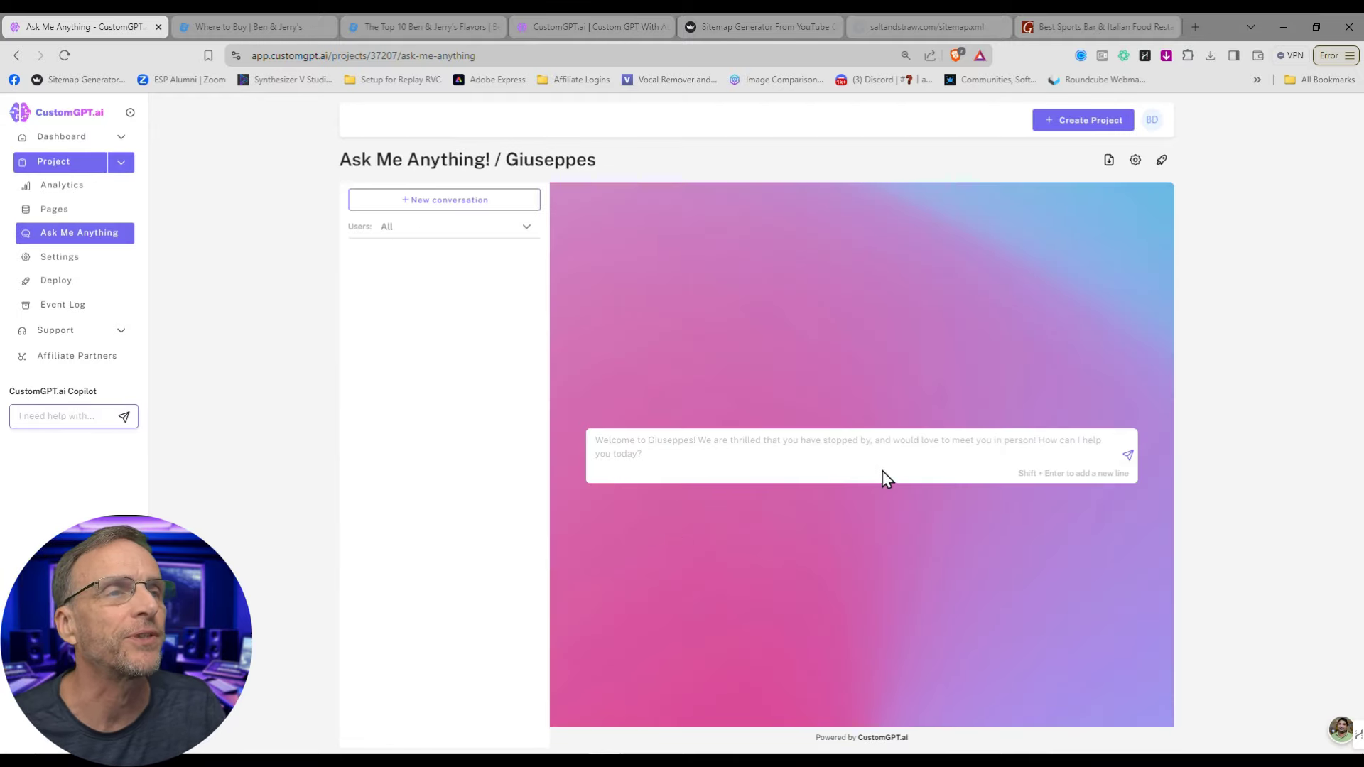
pyautogui.click(769, 453)
pyautogui.write('What ')
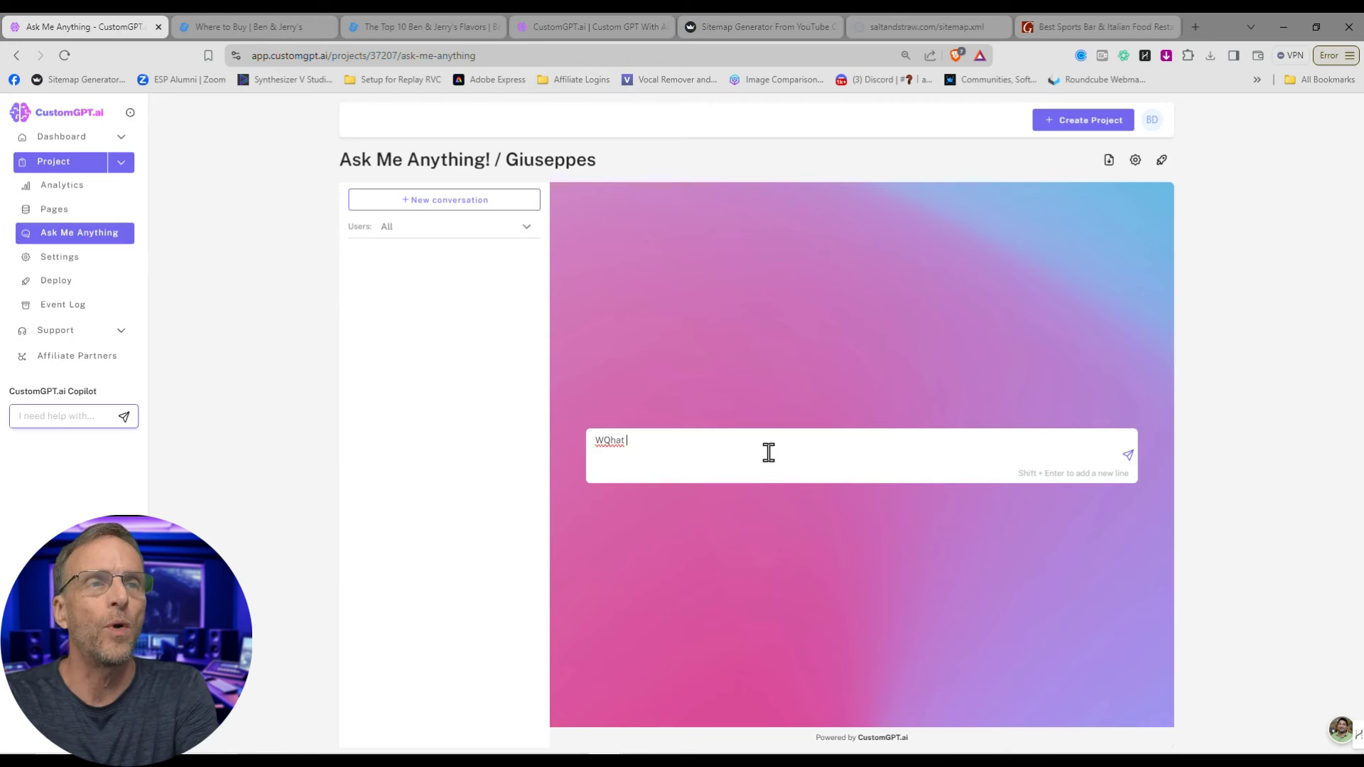
pyautogui.write('are you r hours?')
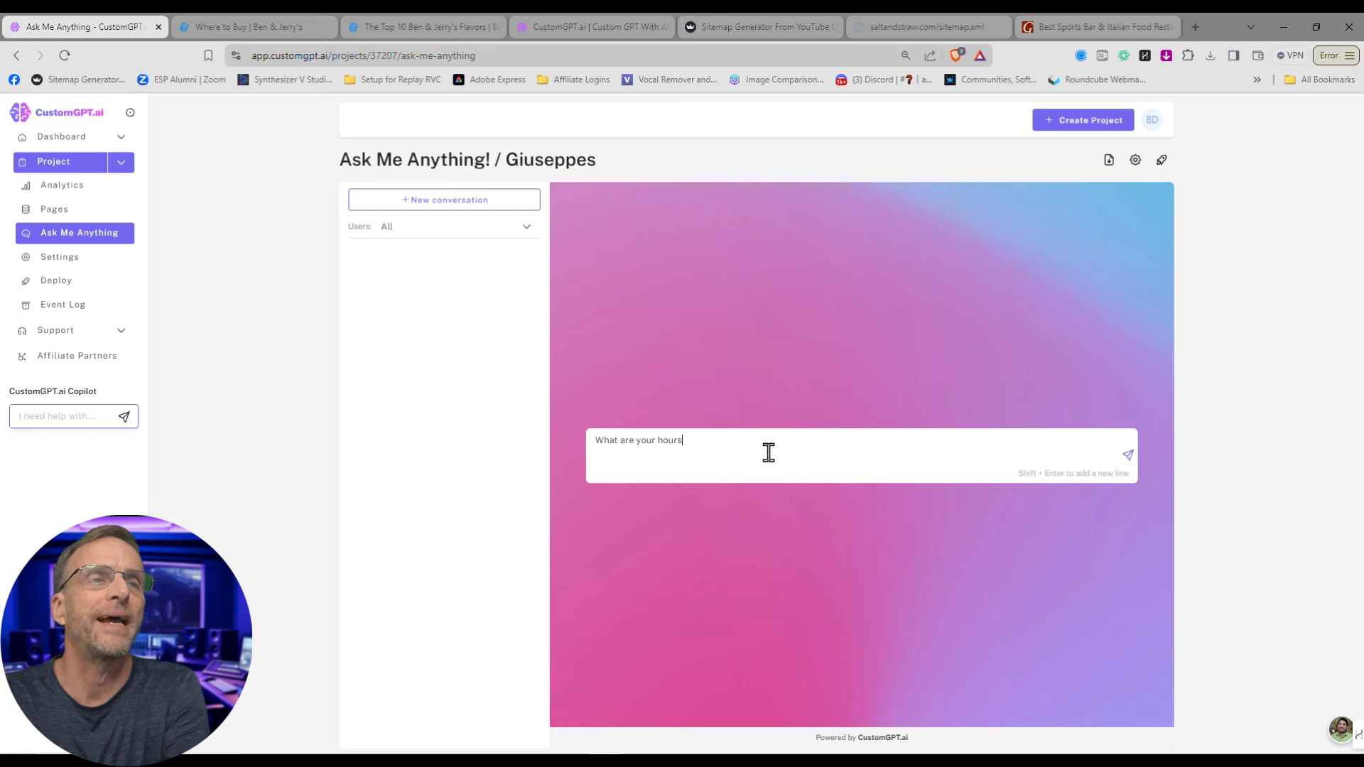
pyautogui.press('Return')
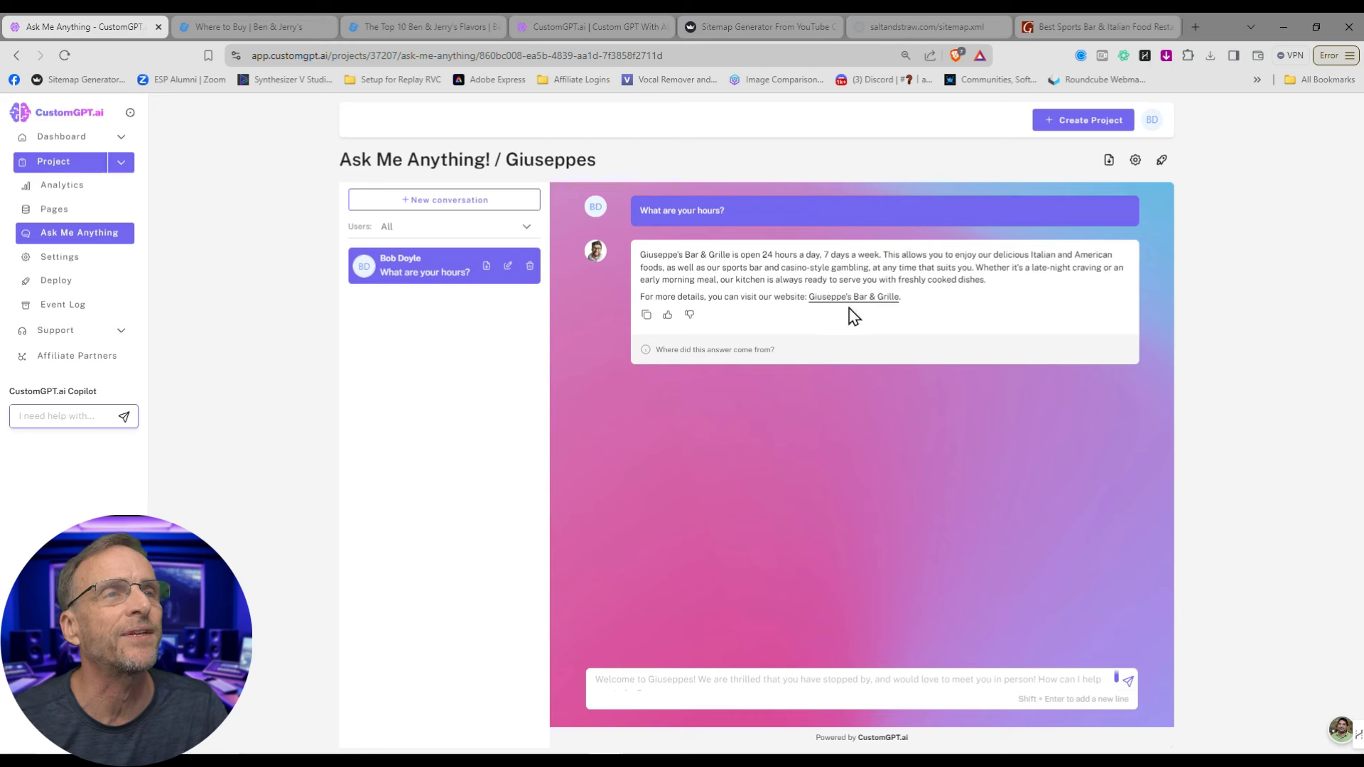
pyautogui.click(740, 359)
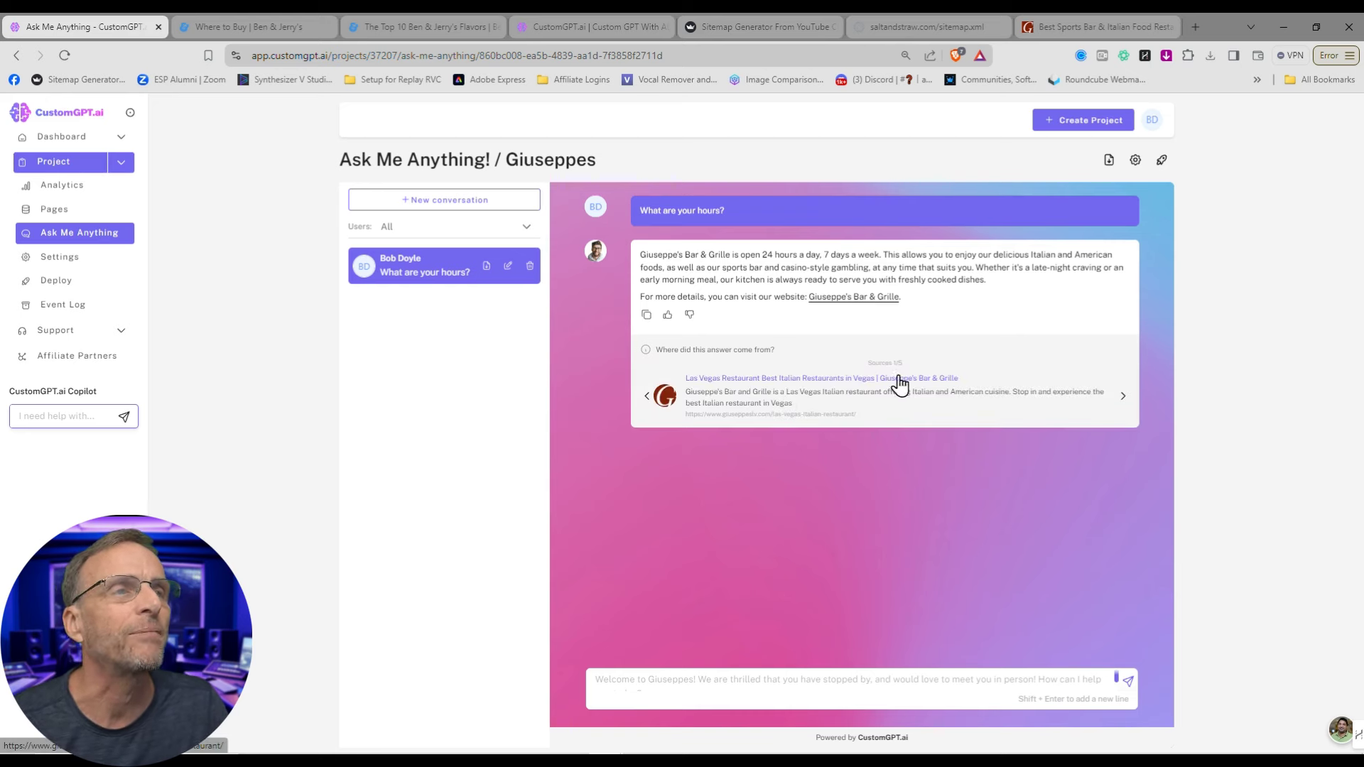
# - Ask the chatbot "Can you share a few of your most popular menu items?"
pyautogui.click(758, 687)
pyautogui.write('Can you ')
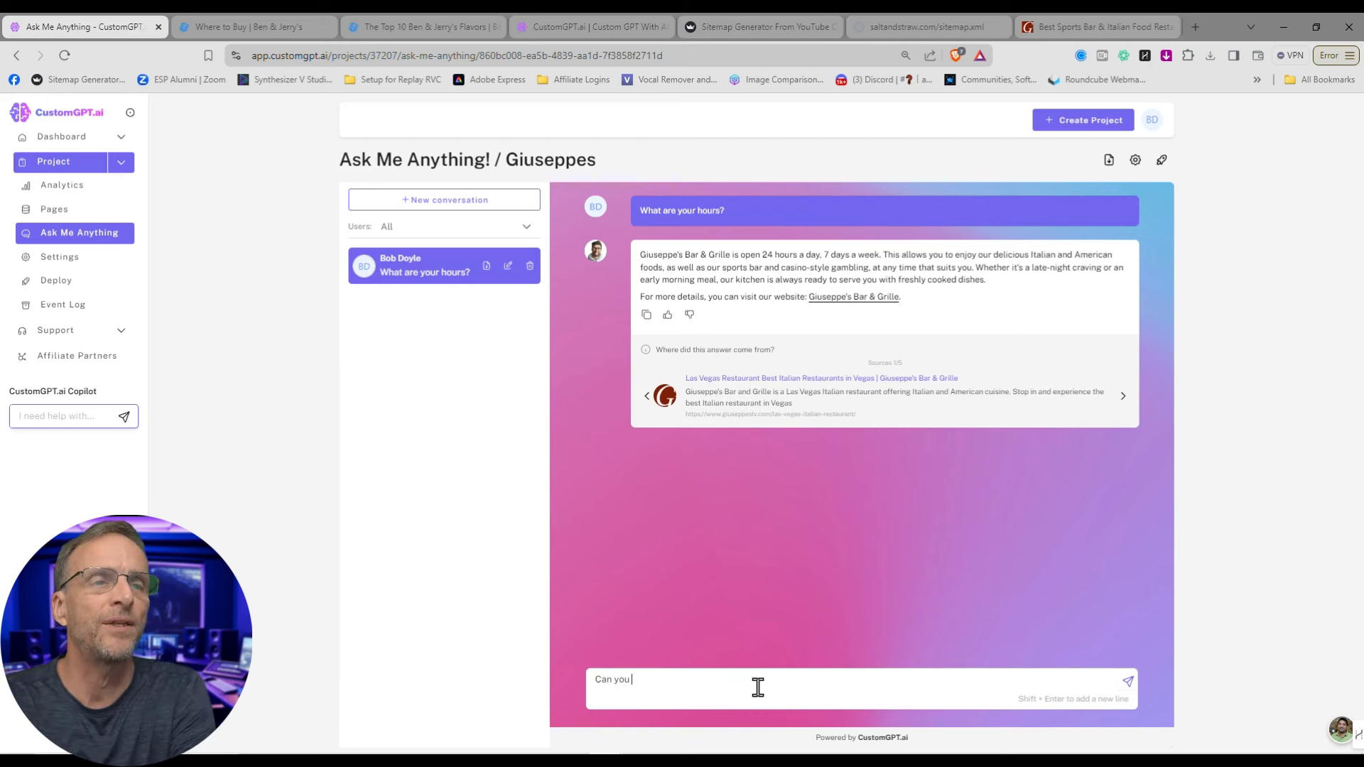
pyautogui.write('share a few of your ')
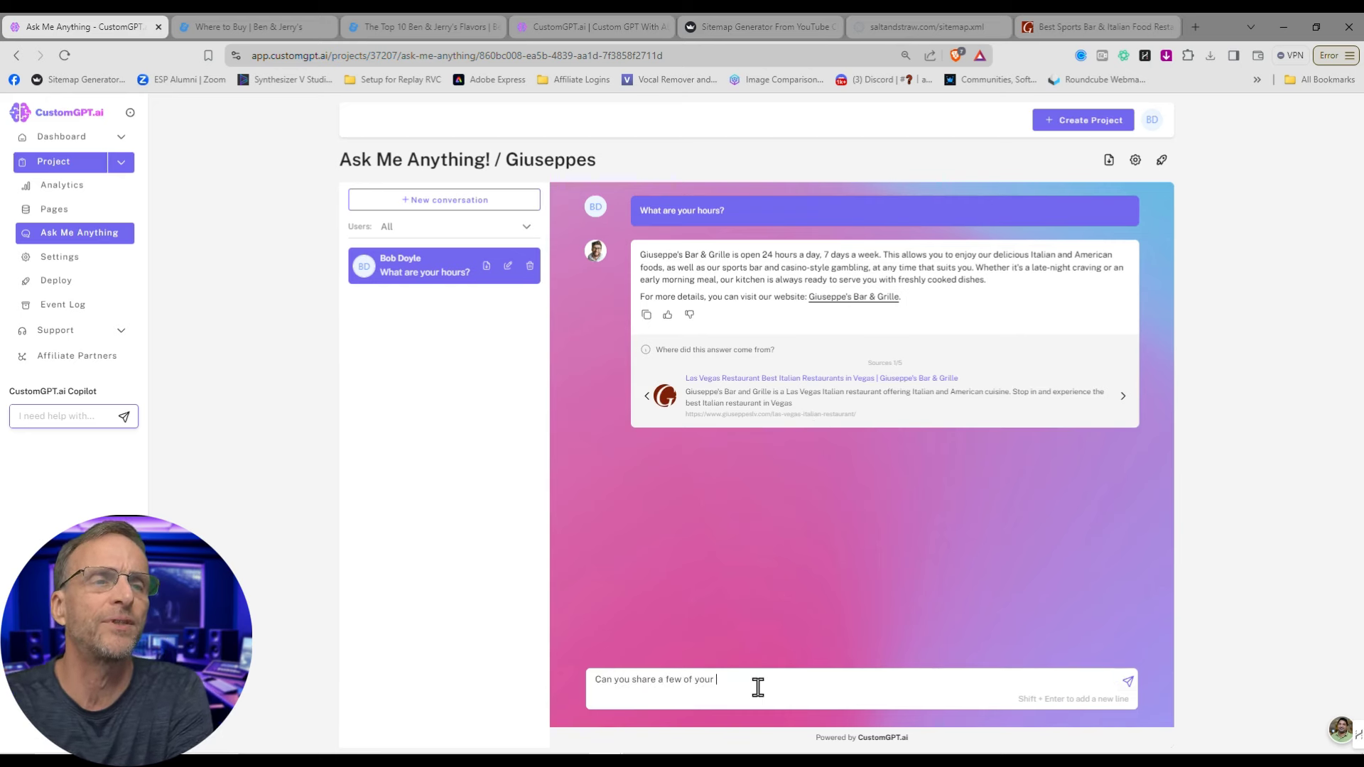
pyautogui.write('most po')
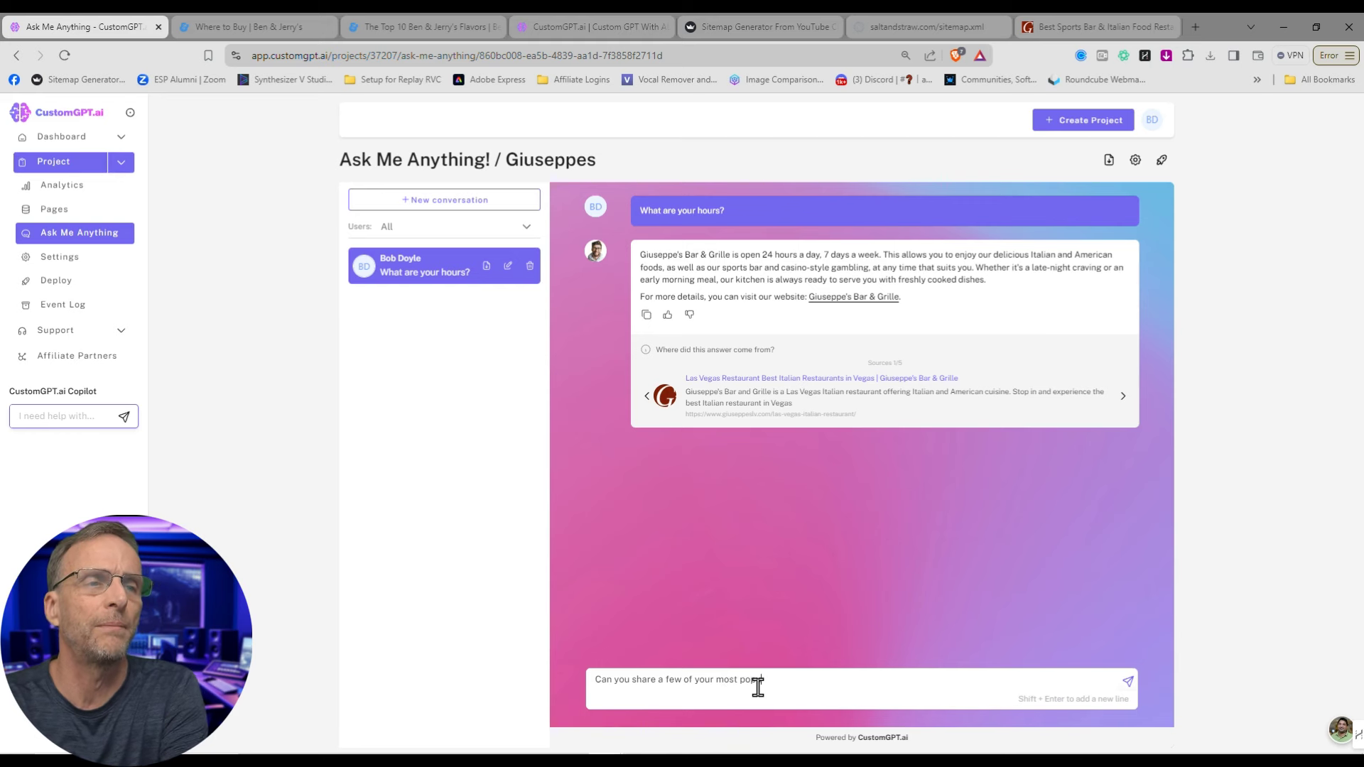
pyautogui.write('pular menu items')
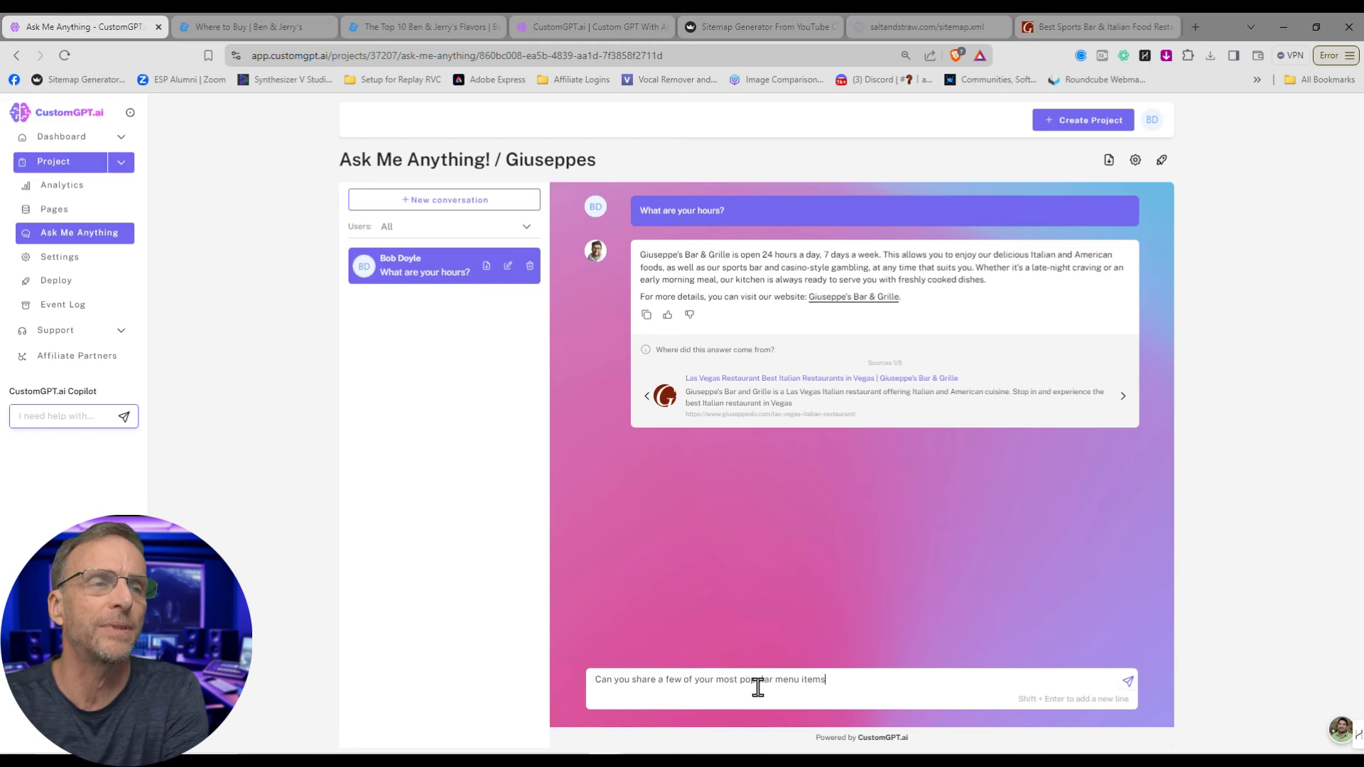
pyautogui.write('?')
pyautogui.press('Return')
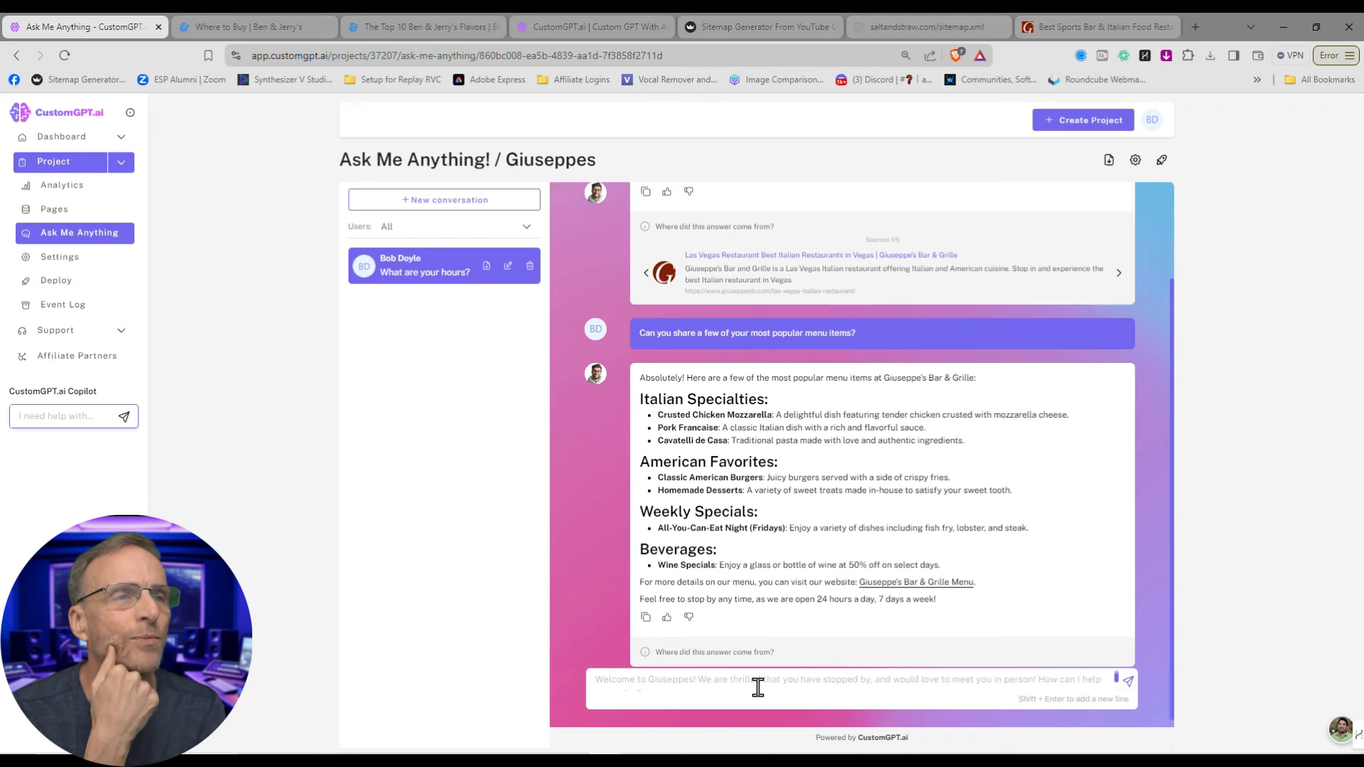
# - Expand the sources of the menu answer and examine the cited Las Vegas Italian Restaurant page
pyautogui.scroll(-1, 893, 497)
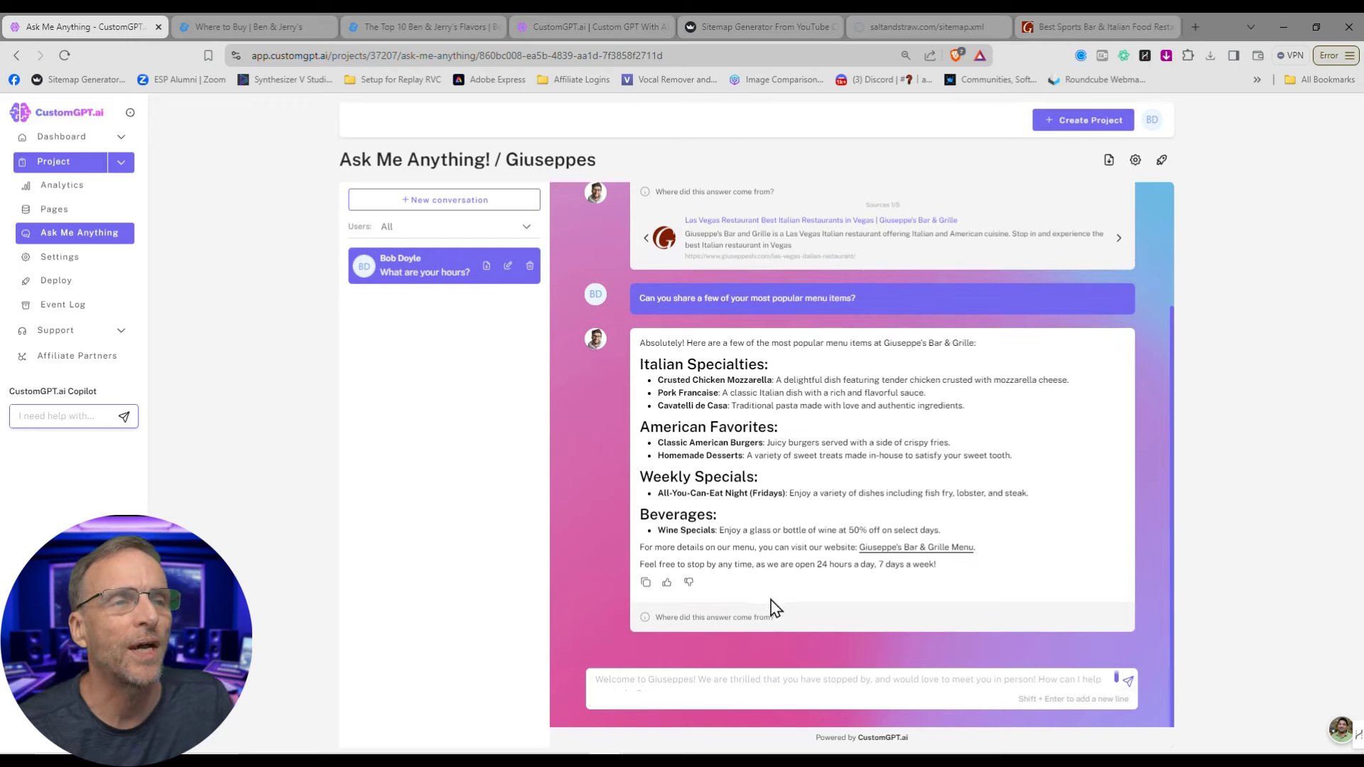
pyautogui.click(762, 619)
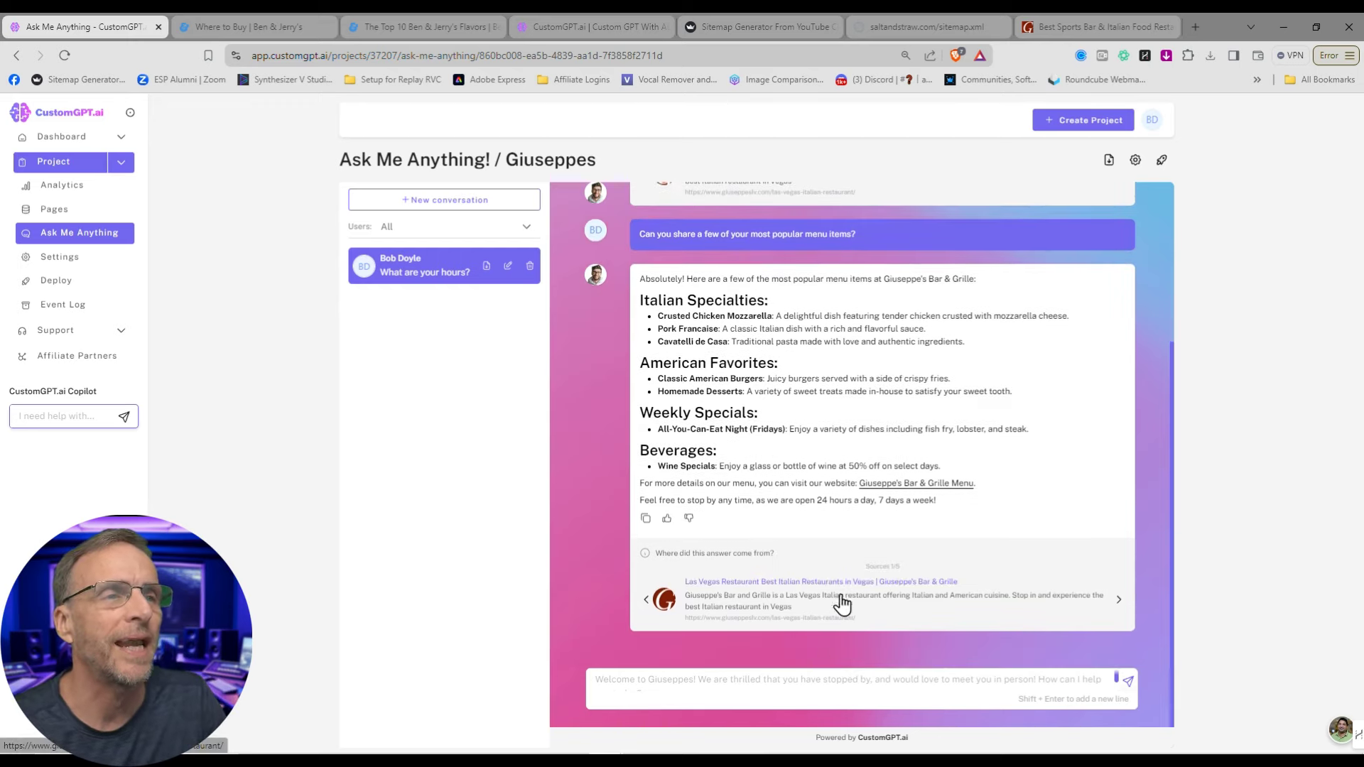
pyautogui.click(845, 582)
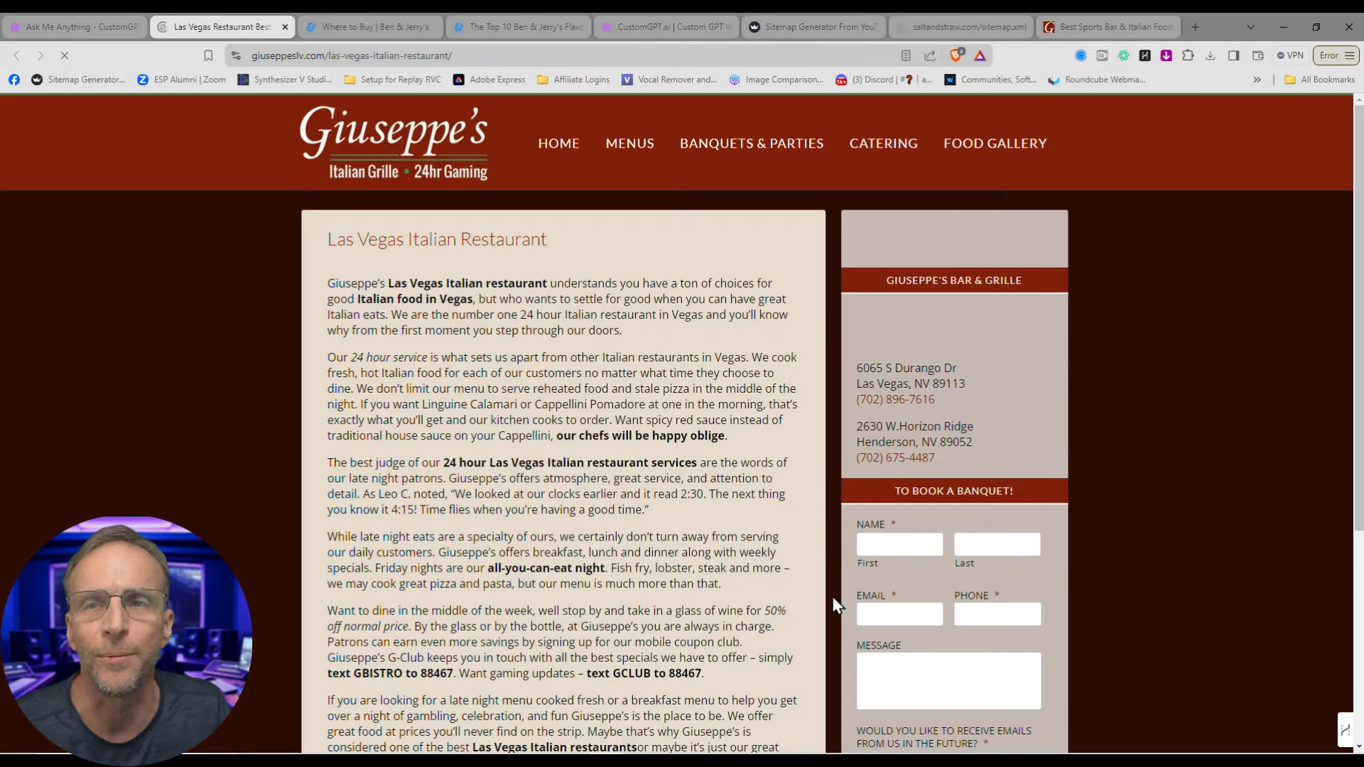
pyautogui.scroll(-3, 639, 476)
pyautogui.scroll(2, 625, 569)
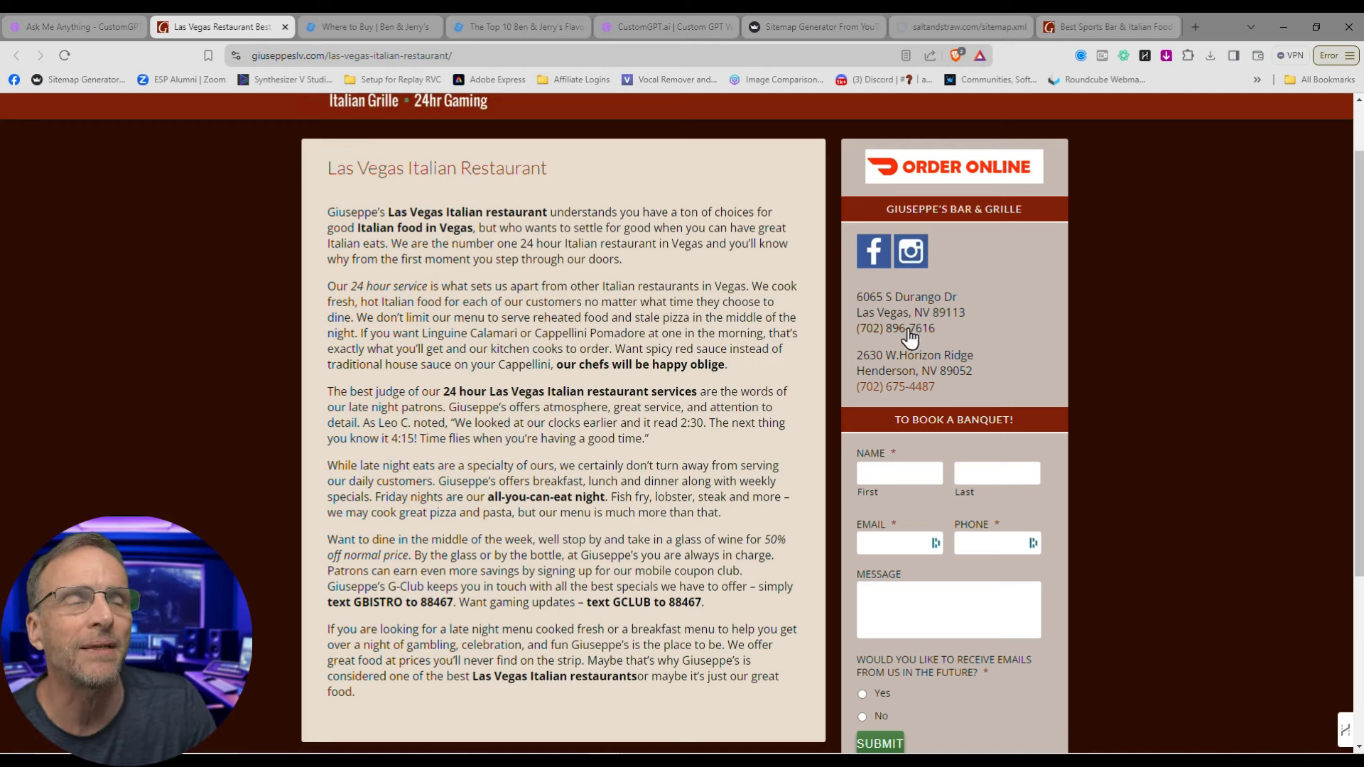
pyautogui.scroll(1, 787, 351)
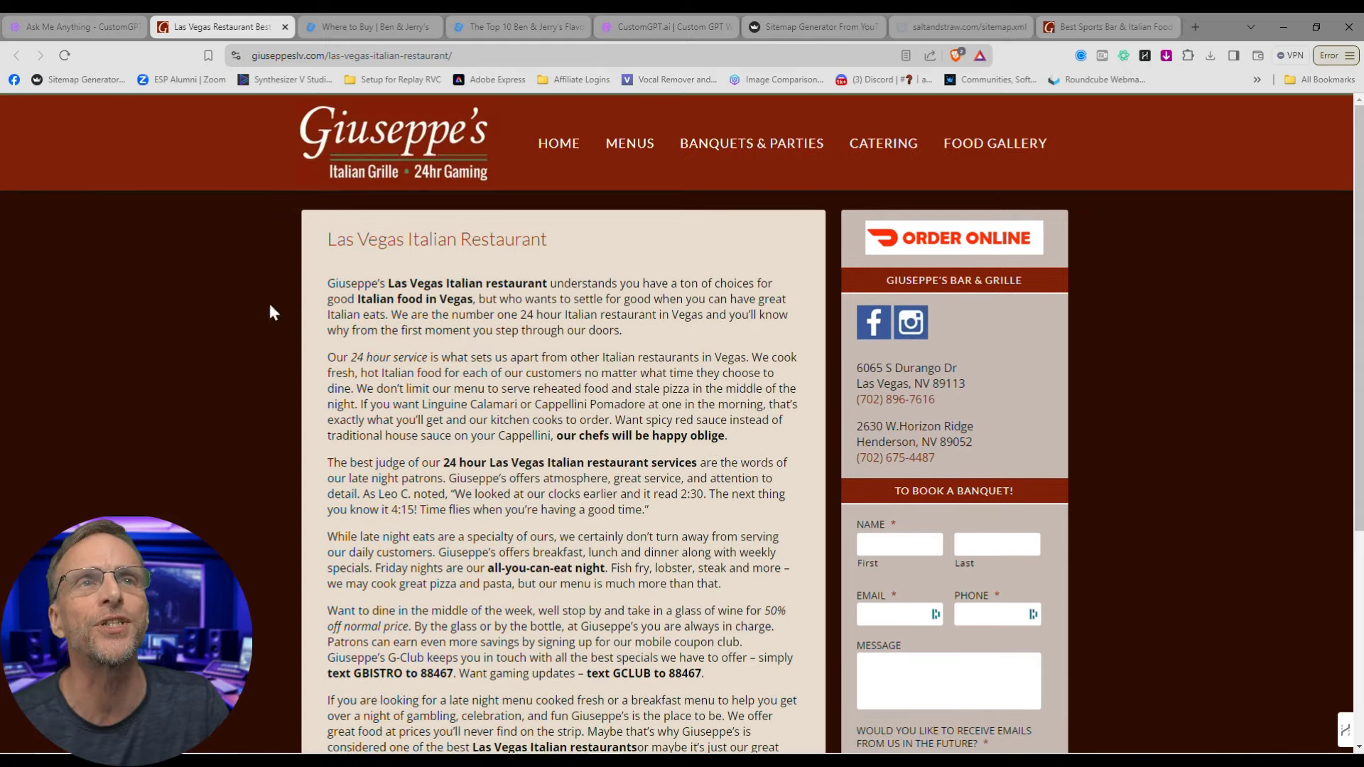
# - Return to the chat and ask the chatbot "What are your locations?"
pyautogui.moveTo(619, 162)
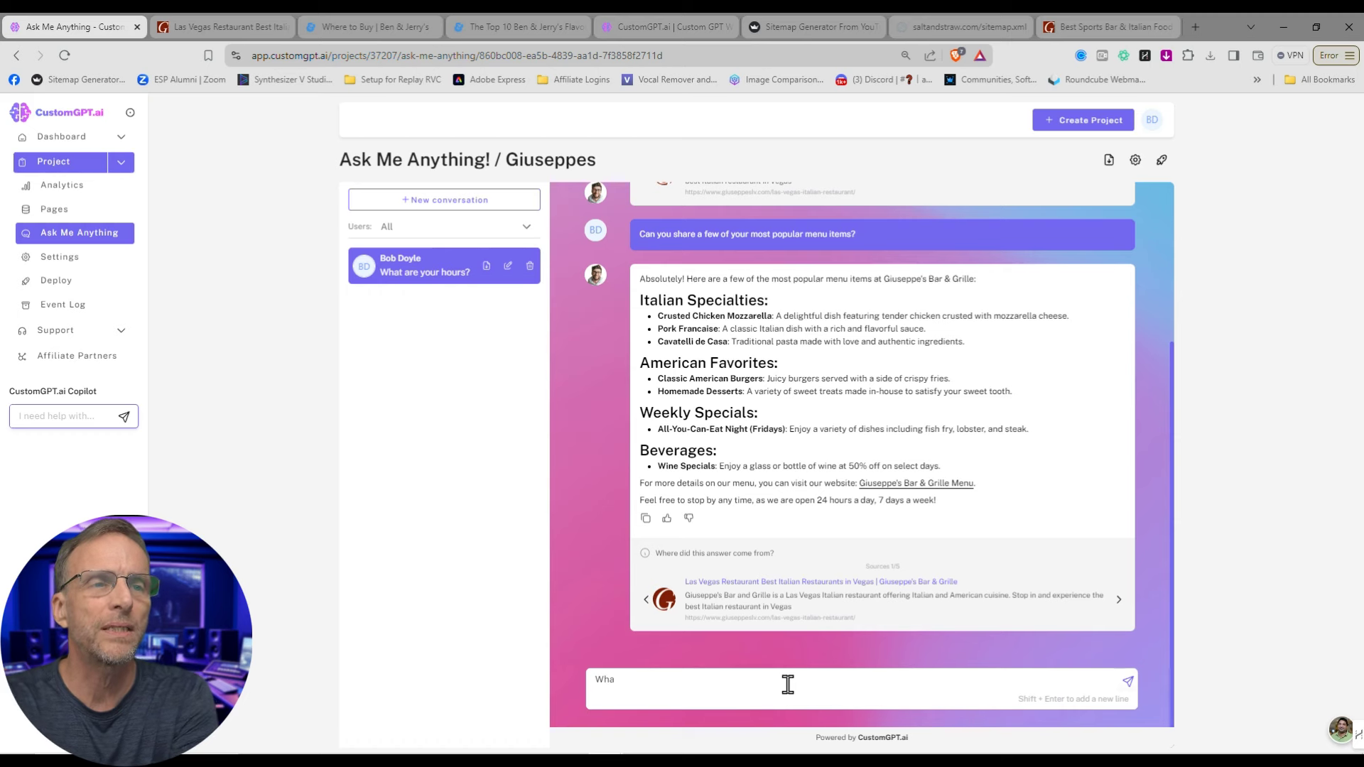
pyautogui.write('t are your locations?')
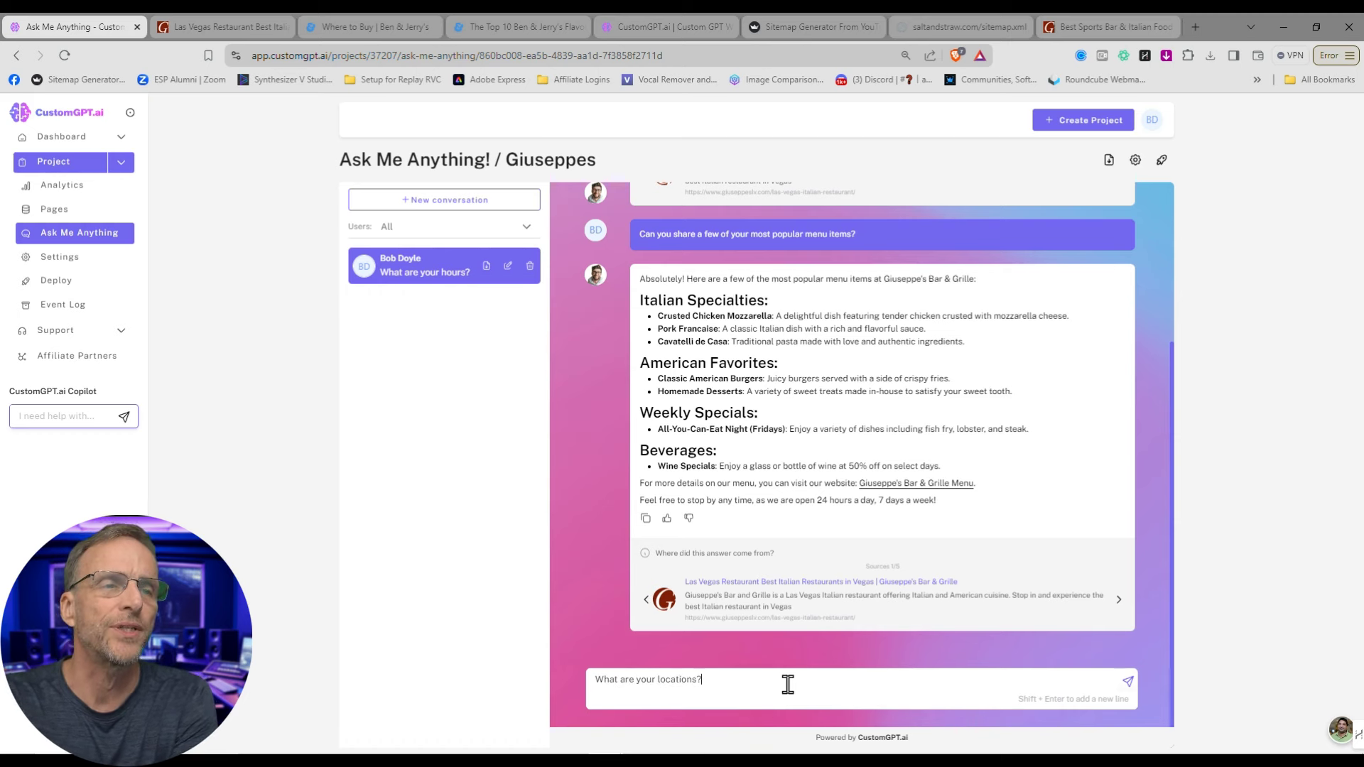
pyautogui.press('Return')
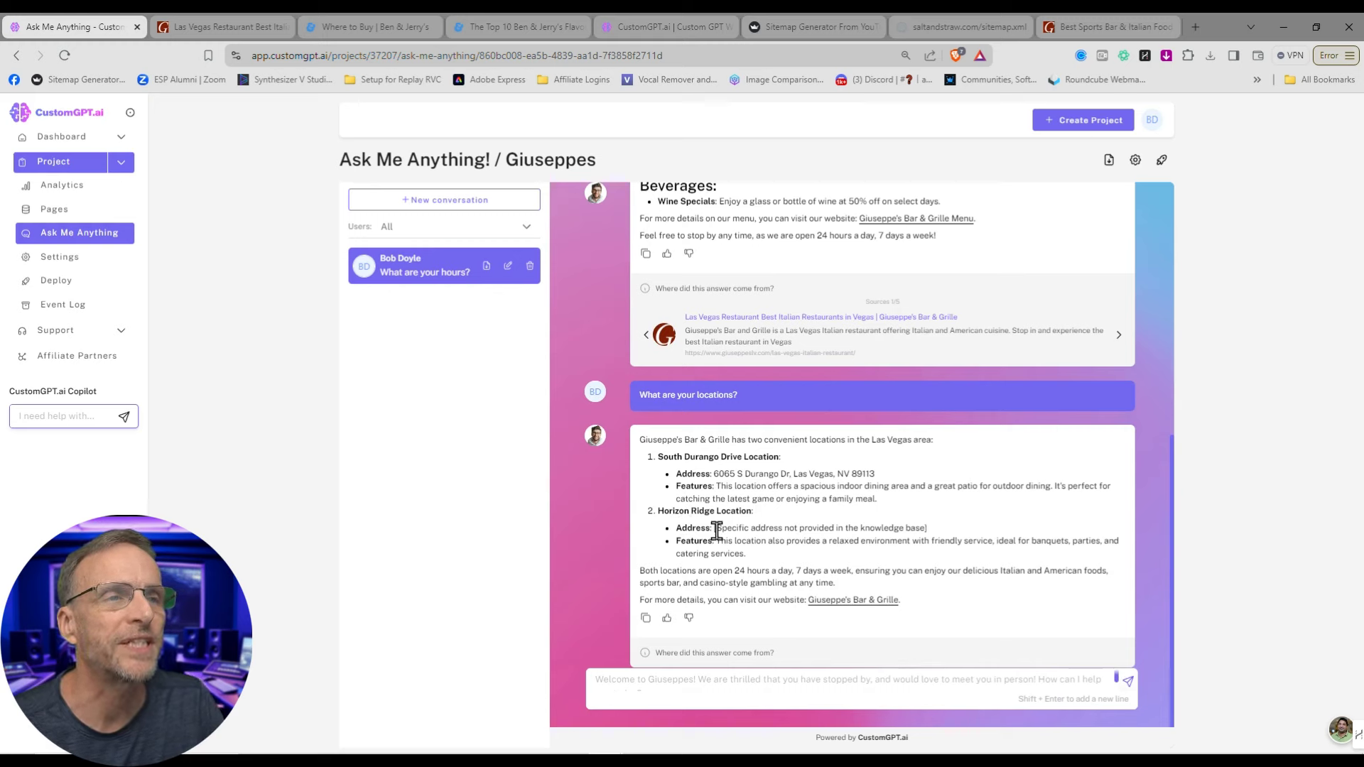
# - Check the Horizon Ridge location's address on the Giuseppe's Bar & Grille website linked in the answer, and return to the chat
pyautogui.moveTo(717, 530); pyautogui.dragTo(926, 526)
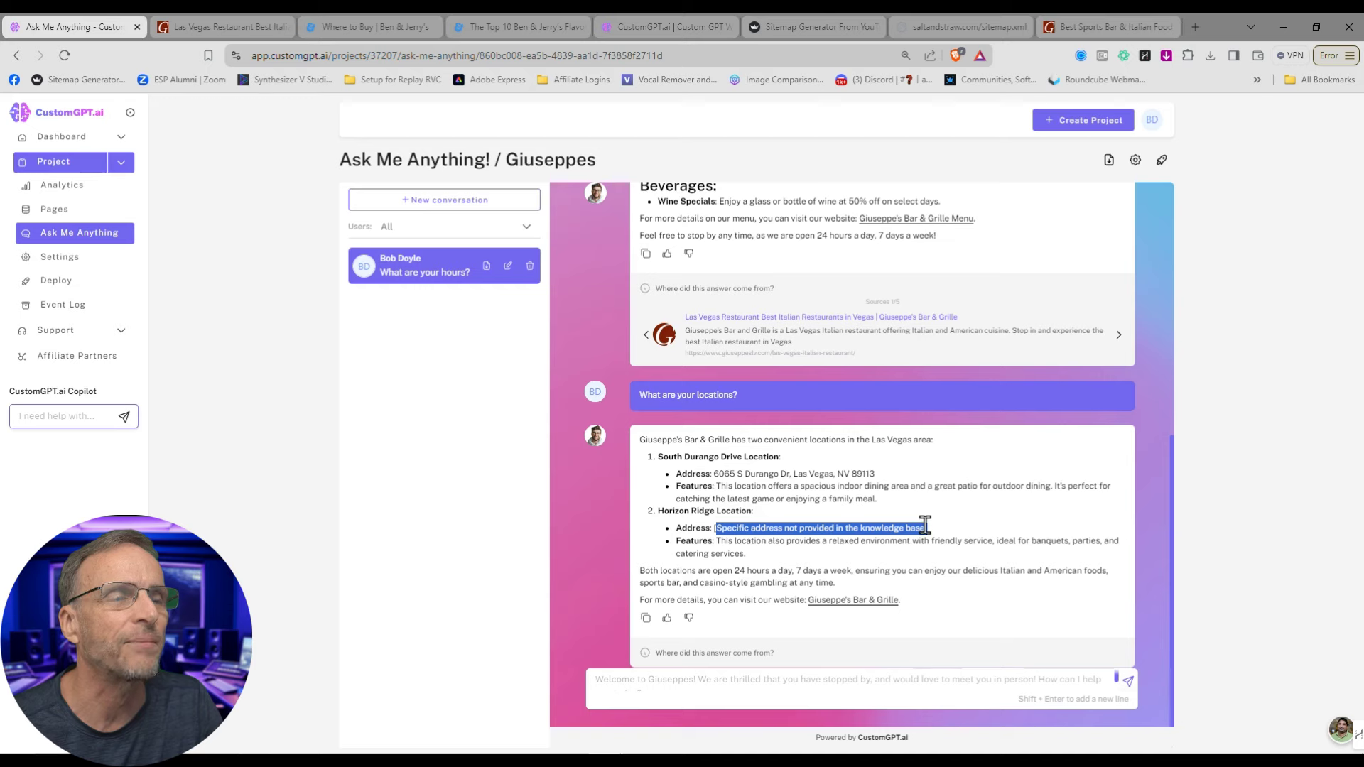
pyautogui.click(837, 604)
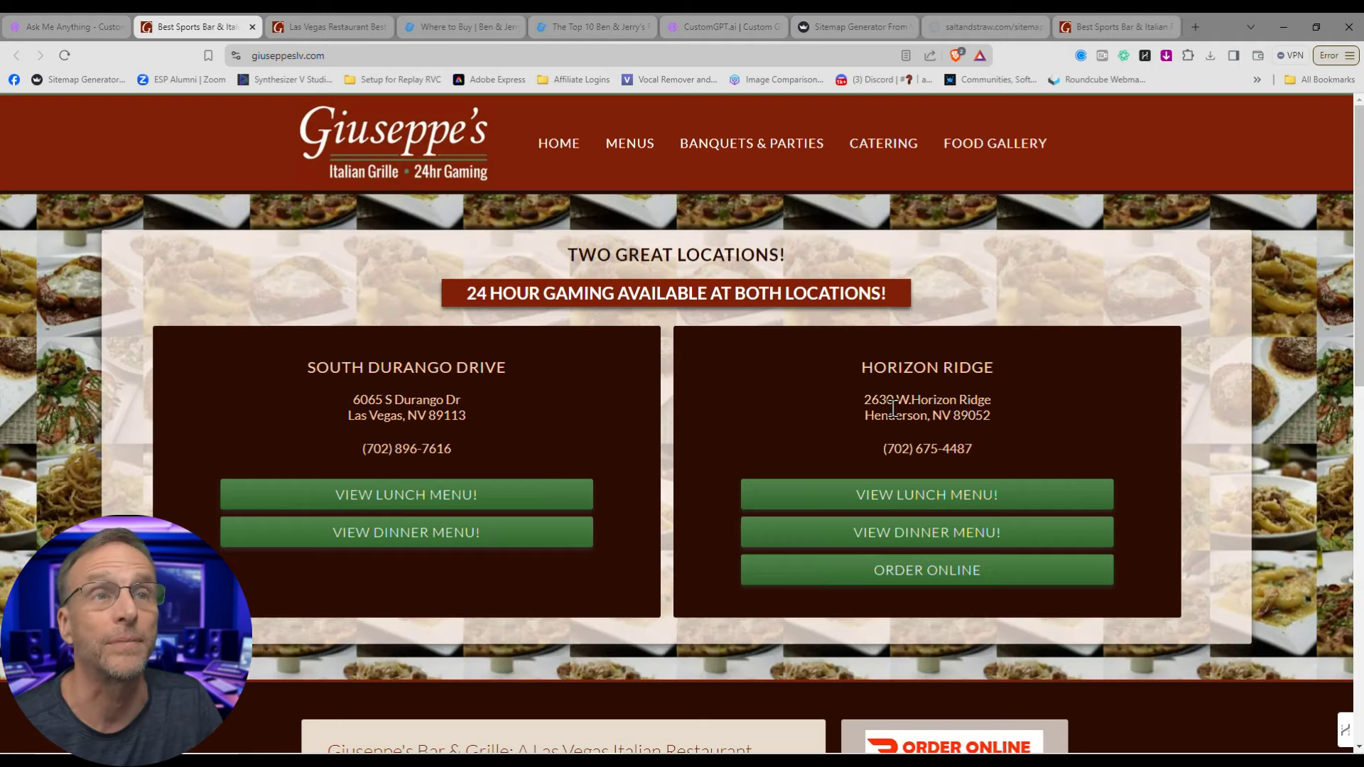
pyautogui.hotkey('ctrl', 'shift', 'Tab')
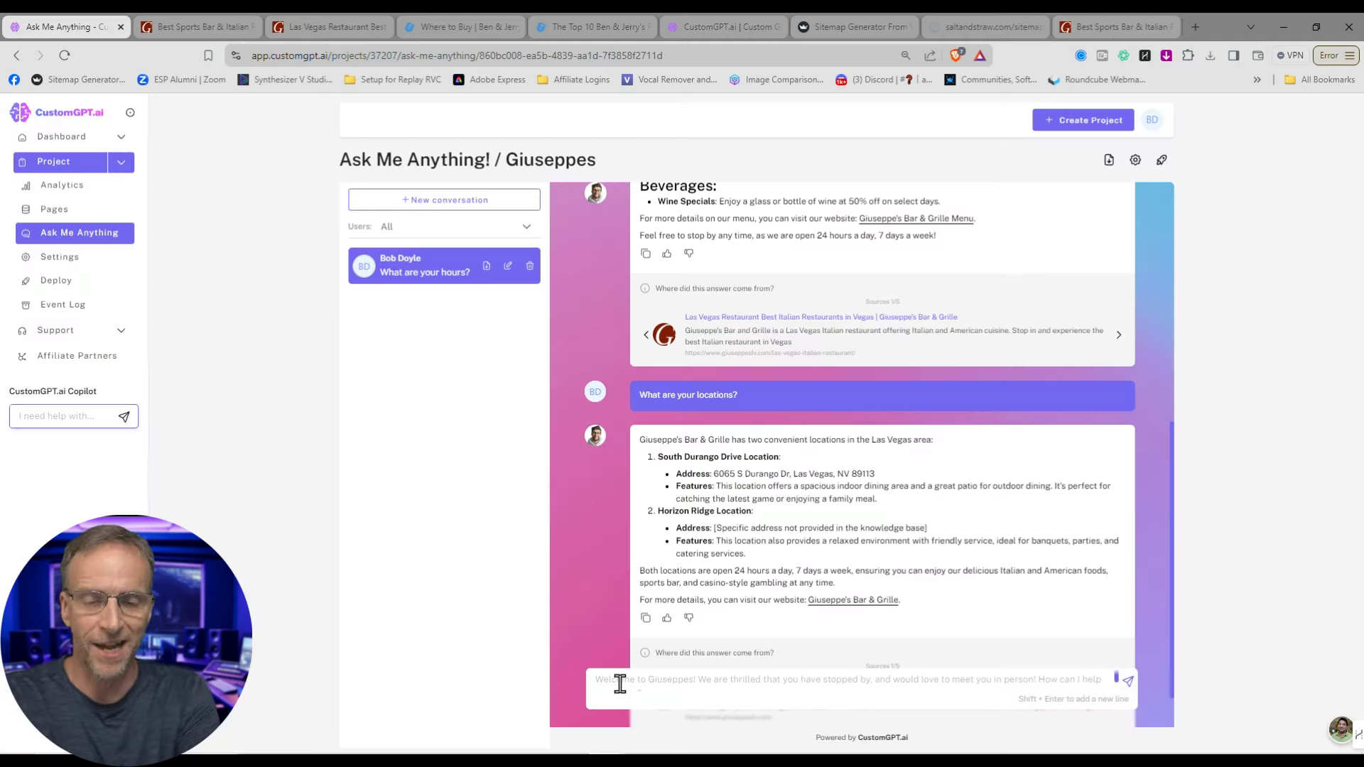
# - Ask the chatbot "Are you sure you don't know the address of the horizon ridge location?" and compare the reply with its earlier locations answer
pyautogui.click(620, 684)
pyautogui.write('Are you sure you do')
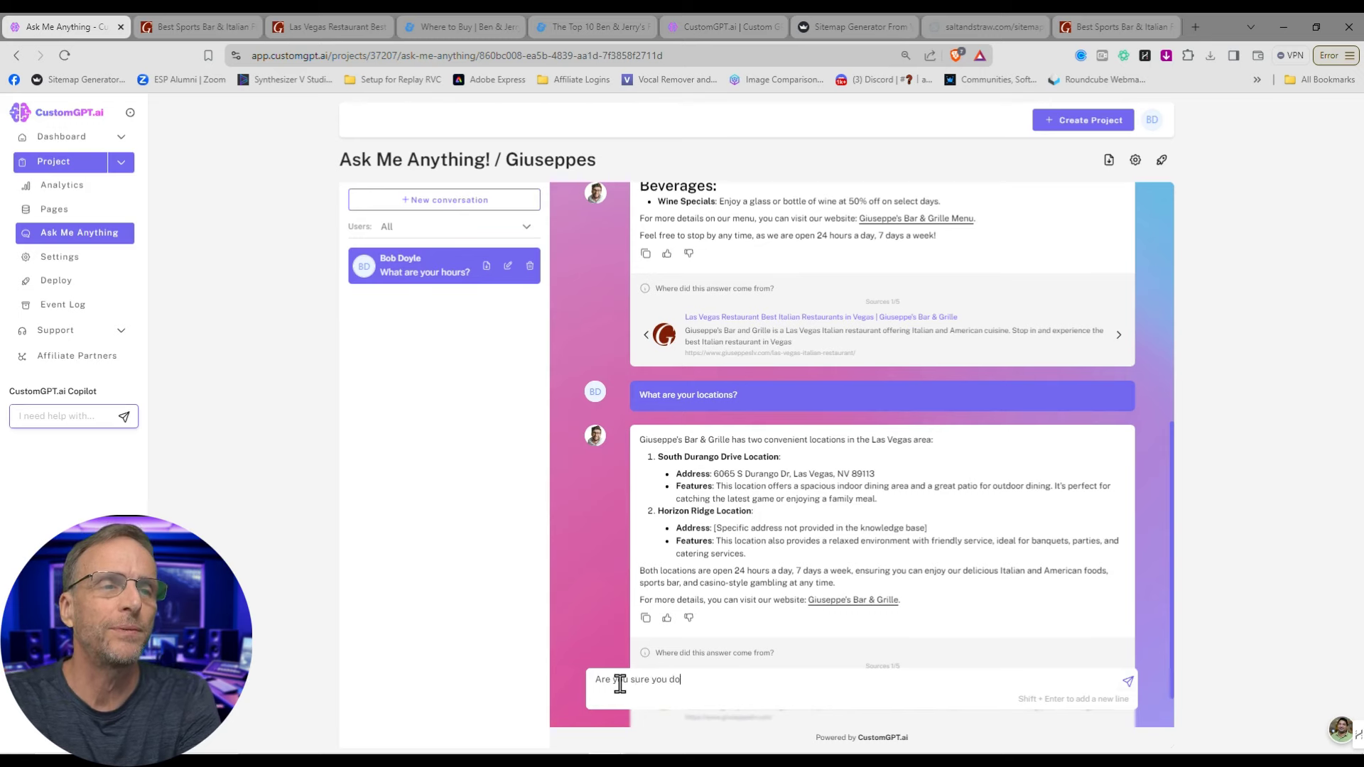
pyautogui.write("n't know the ho")
pyautogui.press('BackSpace')
pyautogui.press('BackSpace')
pyautogui.write('address of the horizon rd.')
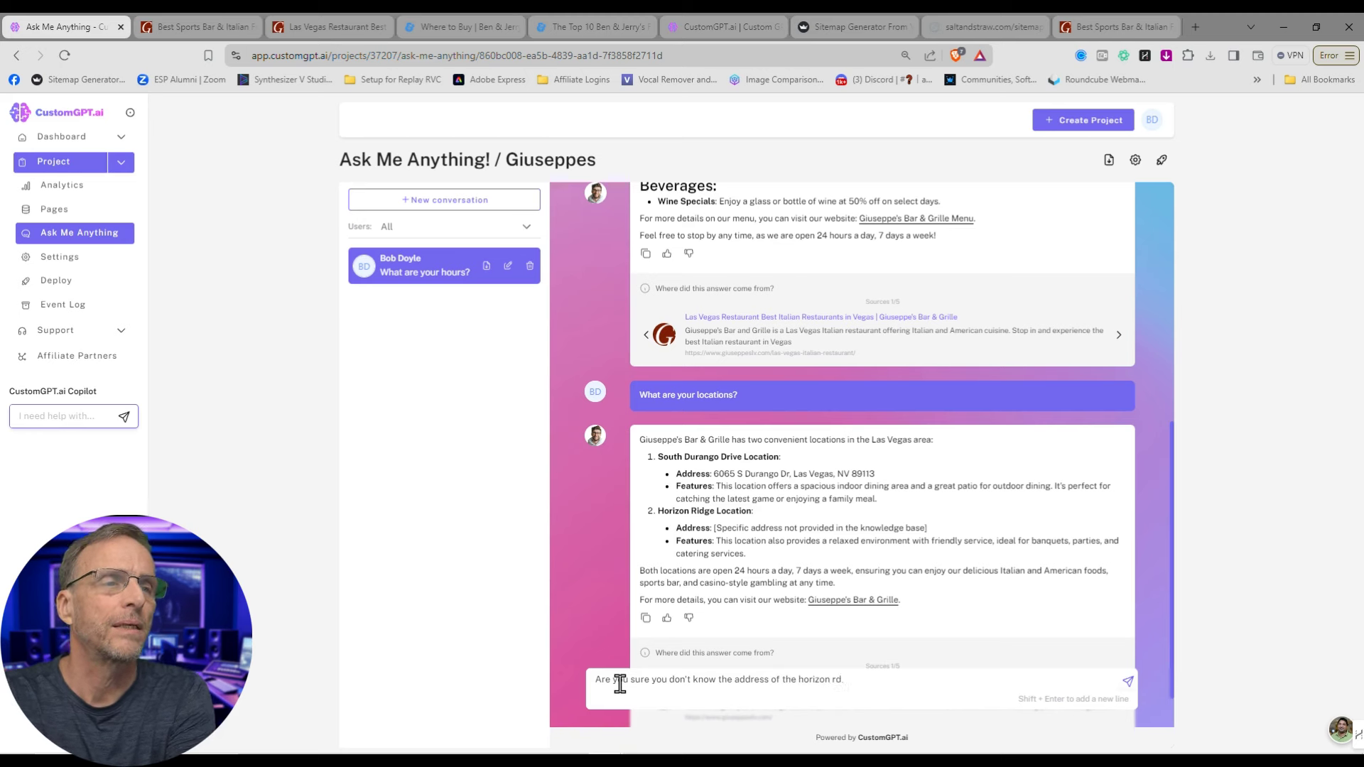
pyautogui.press('BackSpace')
pyautogui.write('idge loca')
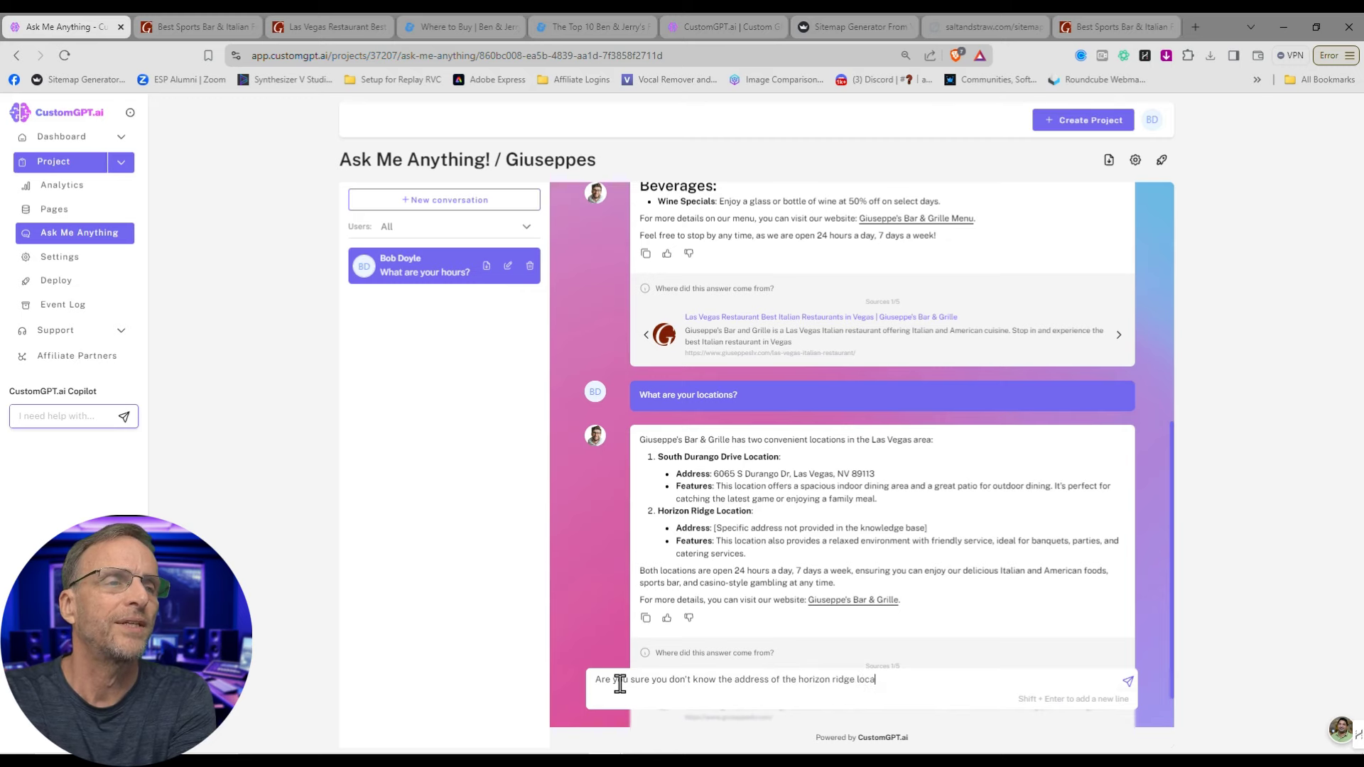
pyautogui.write('tion?')
pyautogui.press('Return')
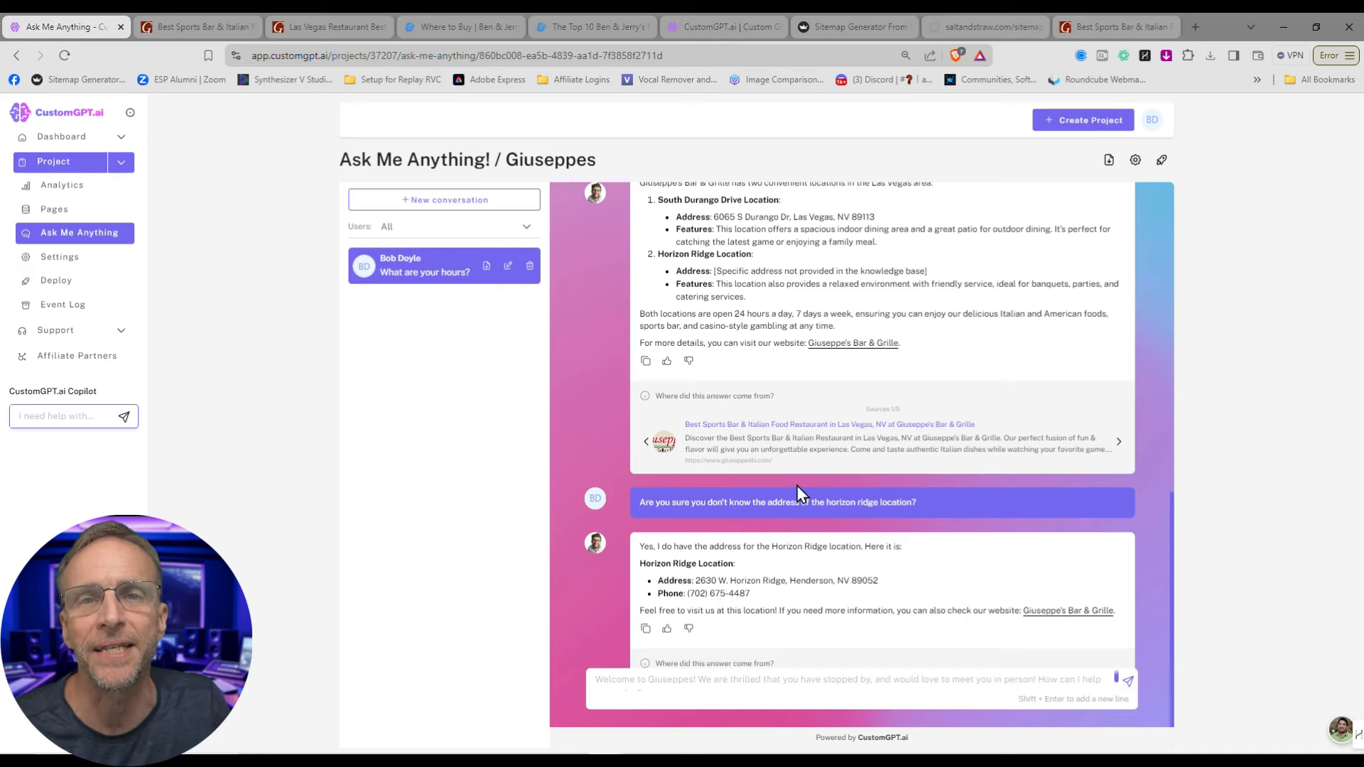
pyautogui.scroll(4, 796, 485)
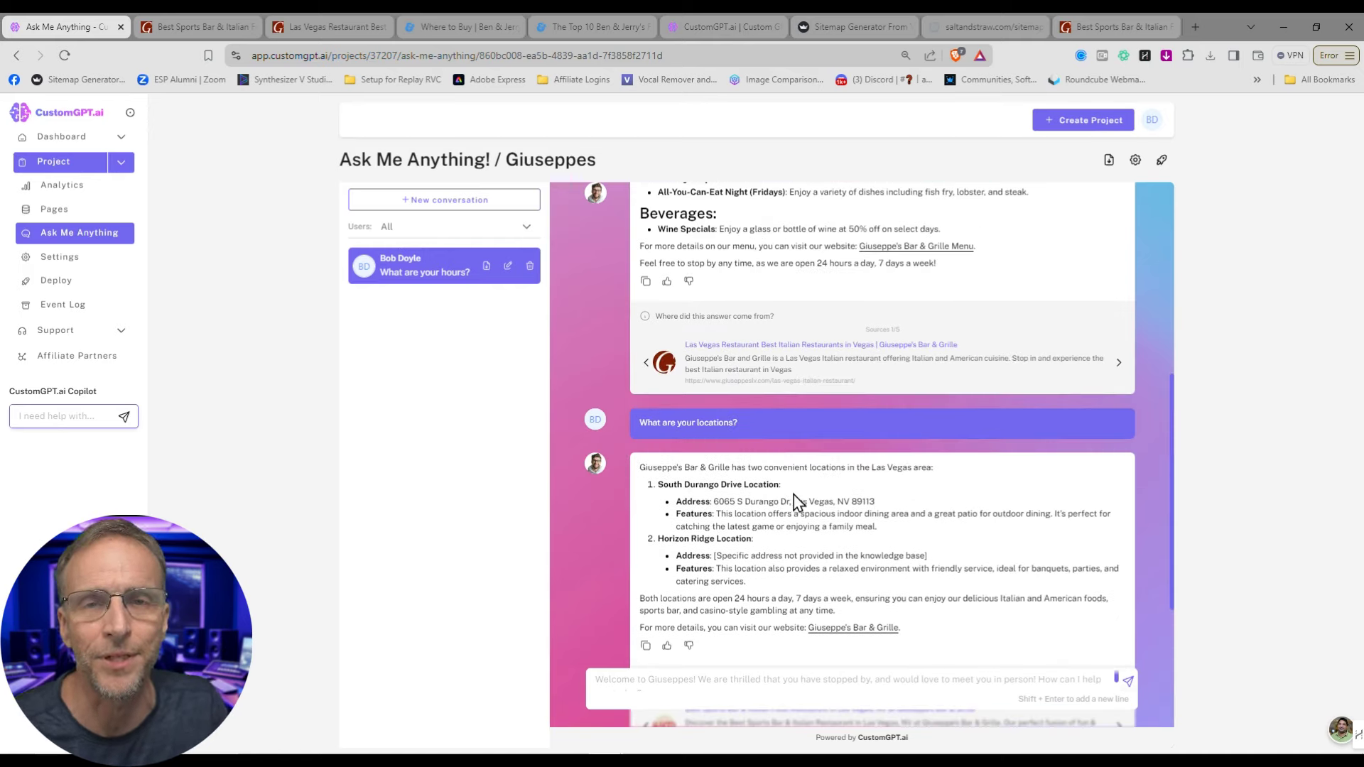
pyautogui.scroll(3, 796, 500)
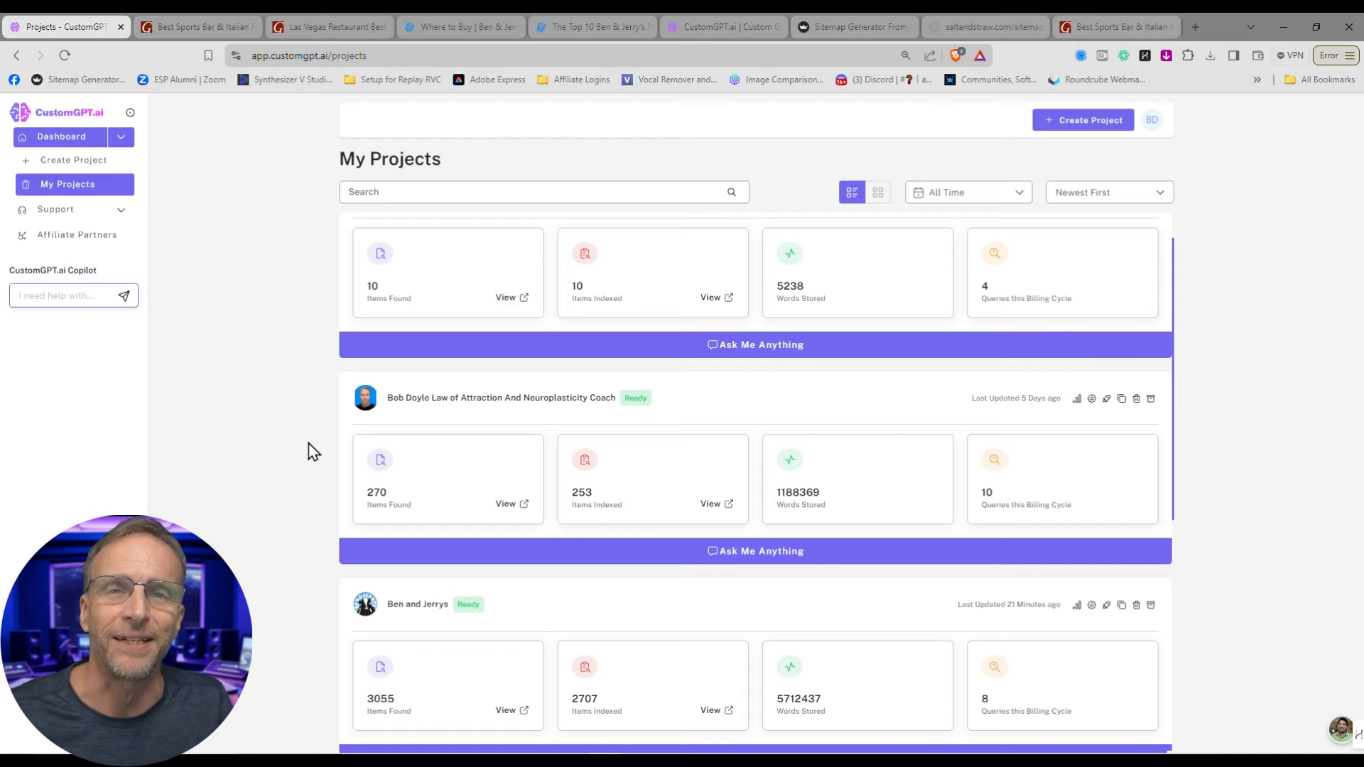
# - Start a new sitemap-based project and name it Bob Doyle Media
pyautogui.click(1064, 132)
pyautogui.click(502, 276)
pyautogui.write('B')
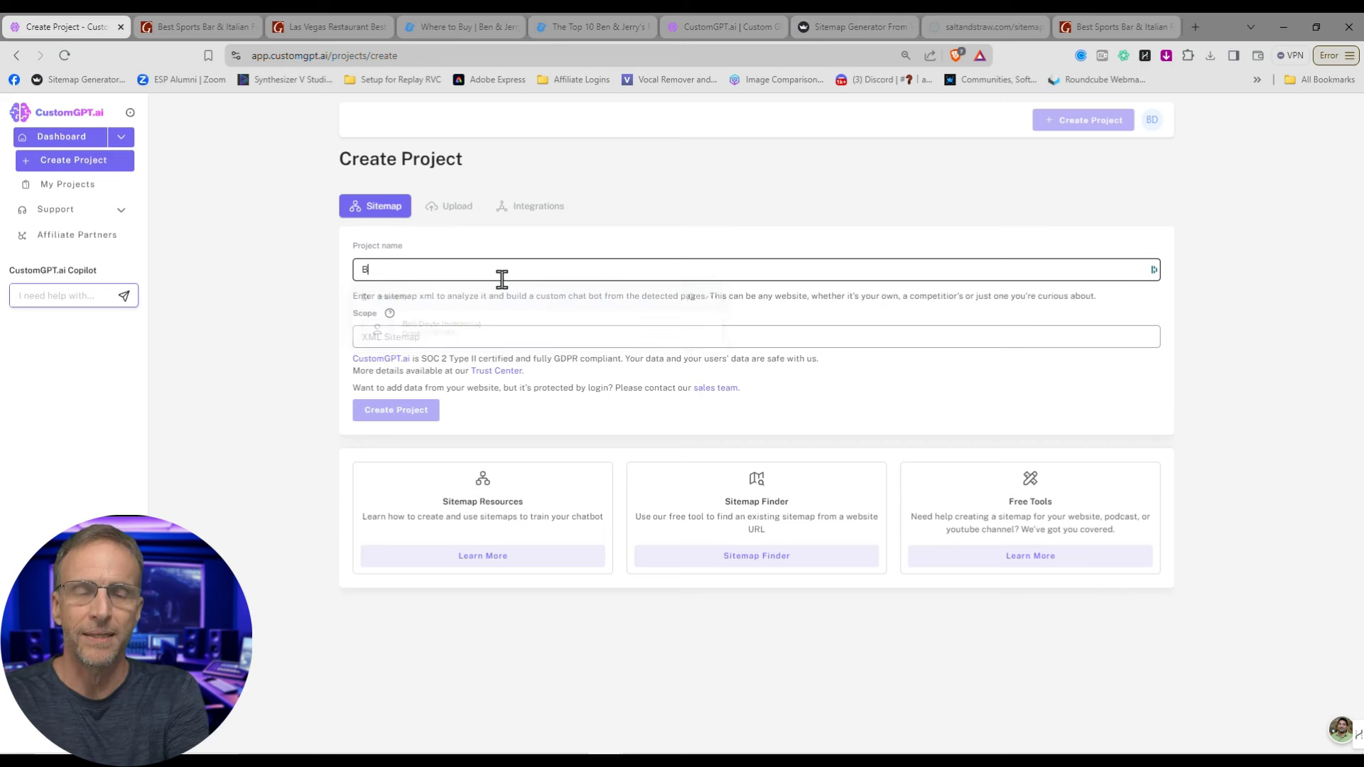
pyautogui.write('ob  Doyle Media')
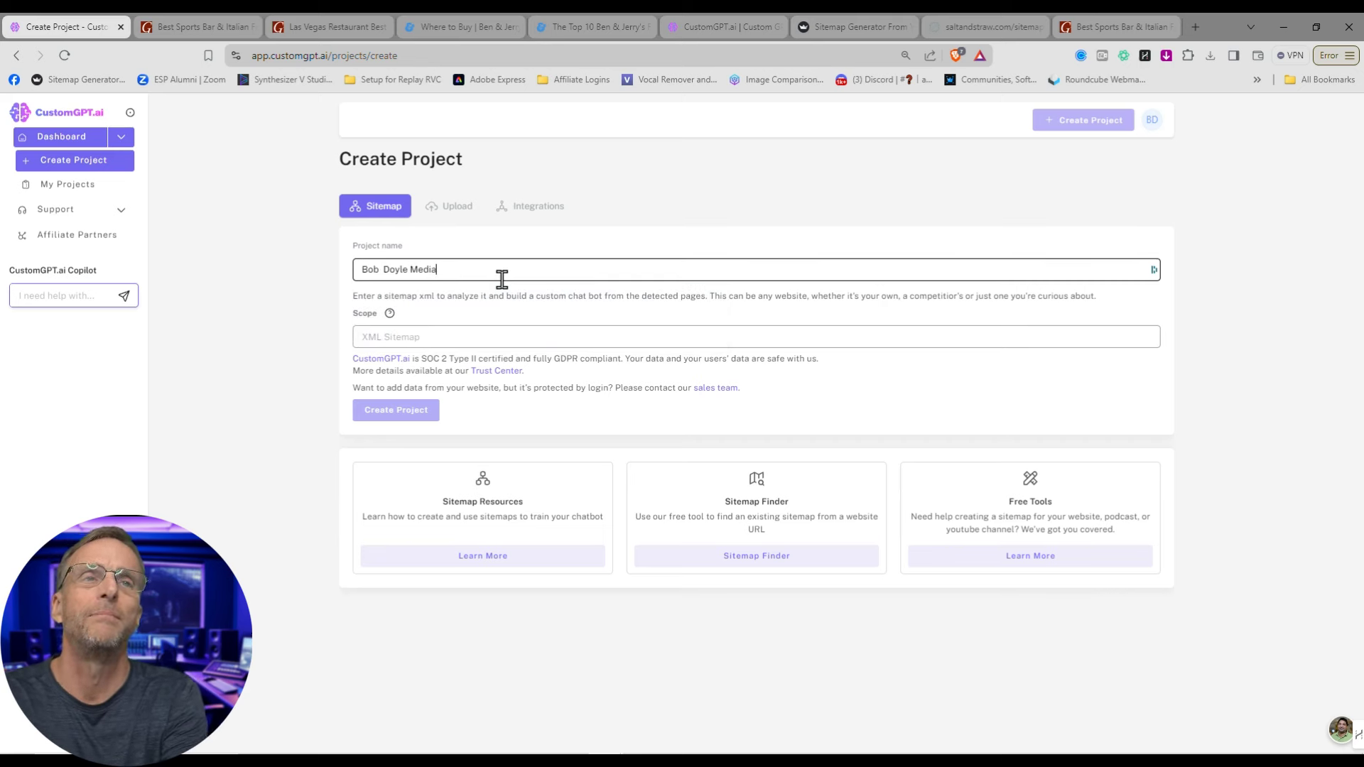
pyautogui.click(521, 332)
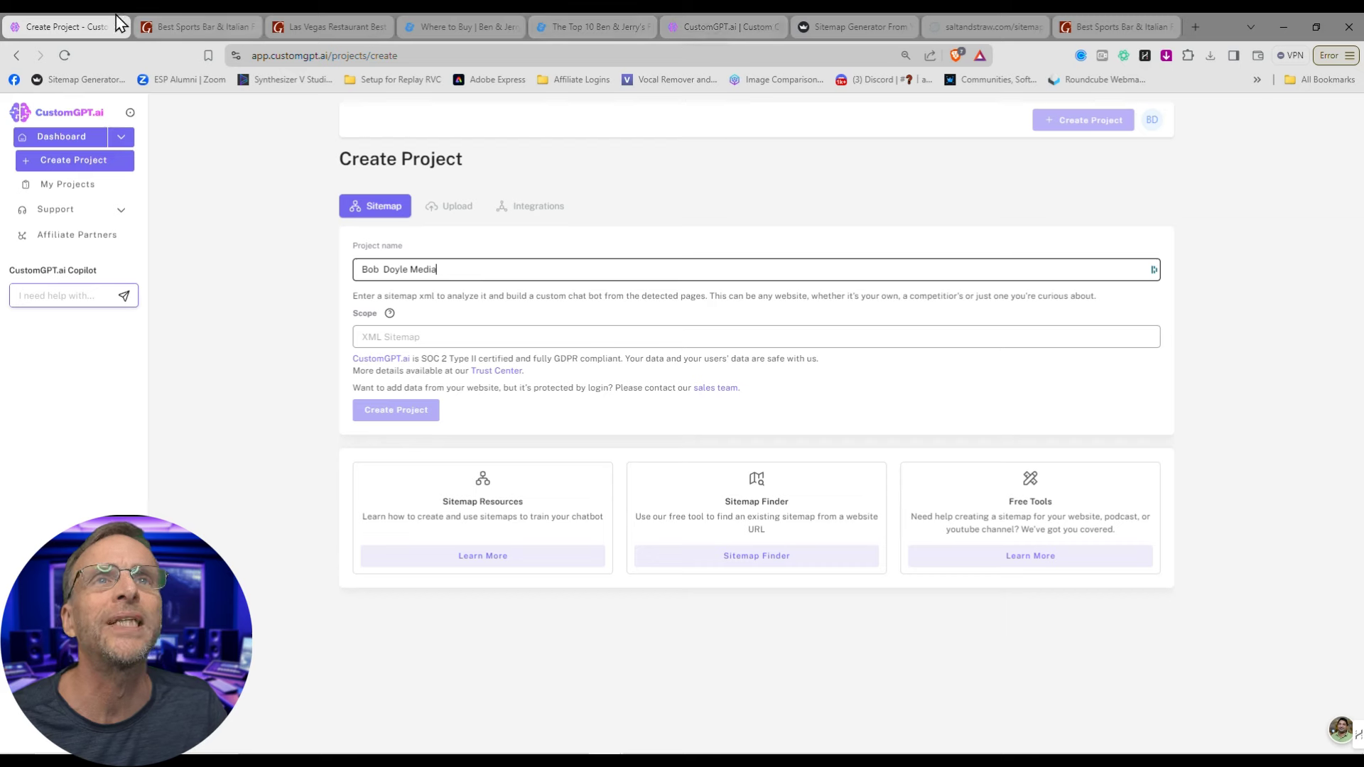
# - Check the YouTube sitemap generator, then open youtube.com in a new tab, go to the account's own channel and copy its URL
pyautogui.click(839, 28)
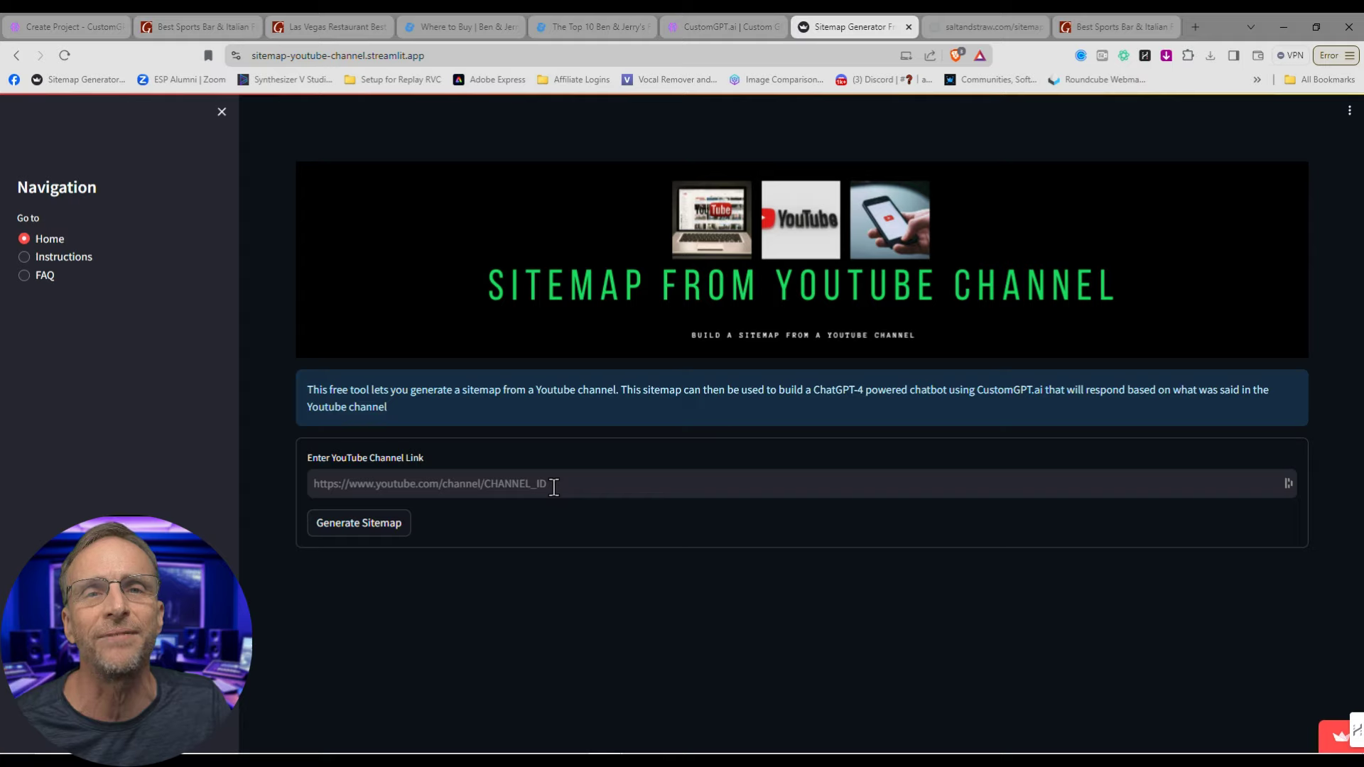
pyautogui.click(1196, 28)
pyautogui.write('youtube.com')
pyautogui.press('Return')
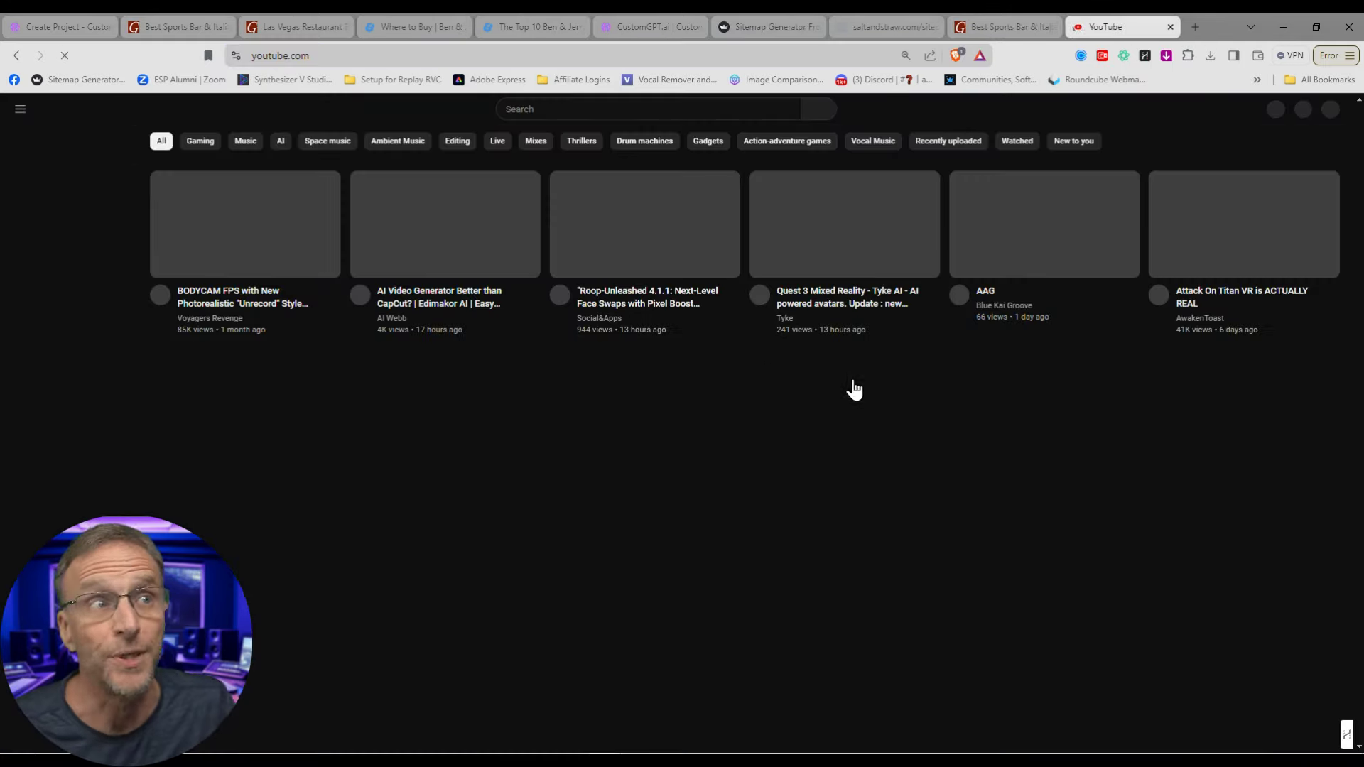
pyautogui.click(1327, 108)
pyautogui.click(1261, 165)
pyautogui.click(401, 57)
pyautogui.hotkey('ctrl', 'c')
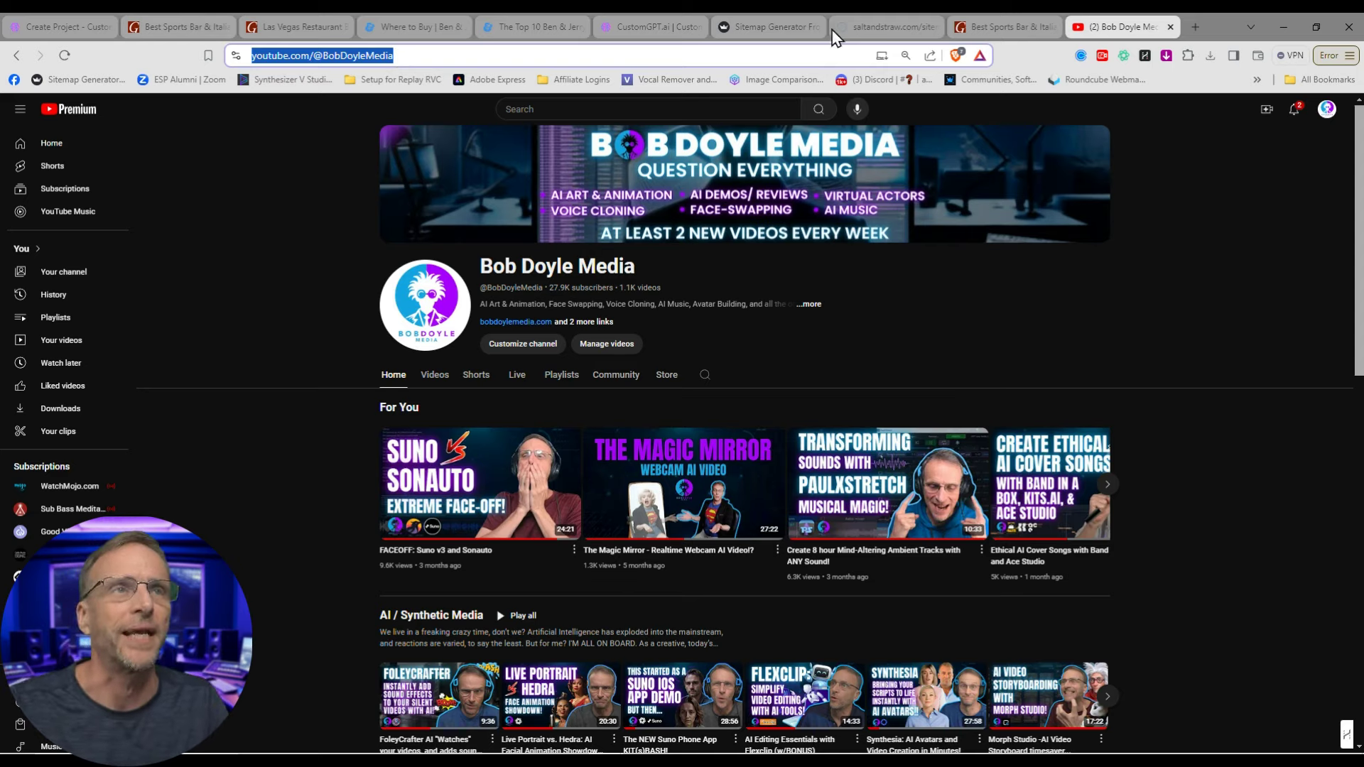
# - Generate a sitemap from the copied YouTube channel link in the sitemap generator
pyautogui.click(810, 29)
pyautogui.click(510, 486)
pyautogui.hotkey('ctrl', 'v')
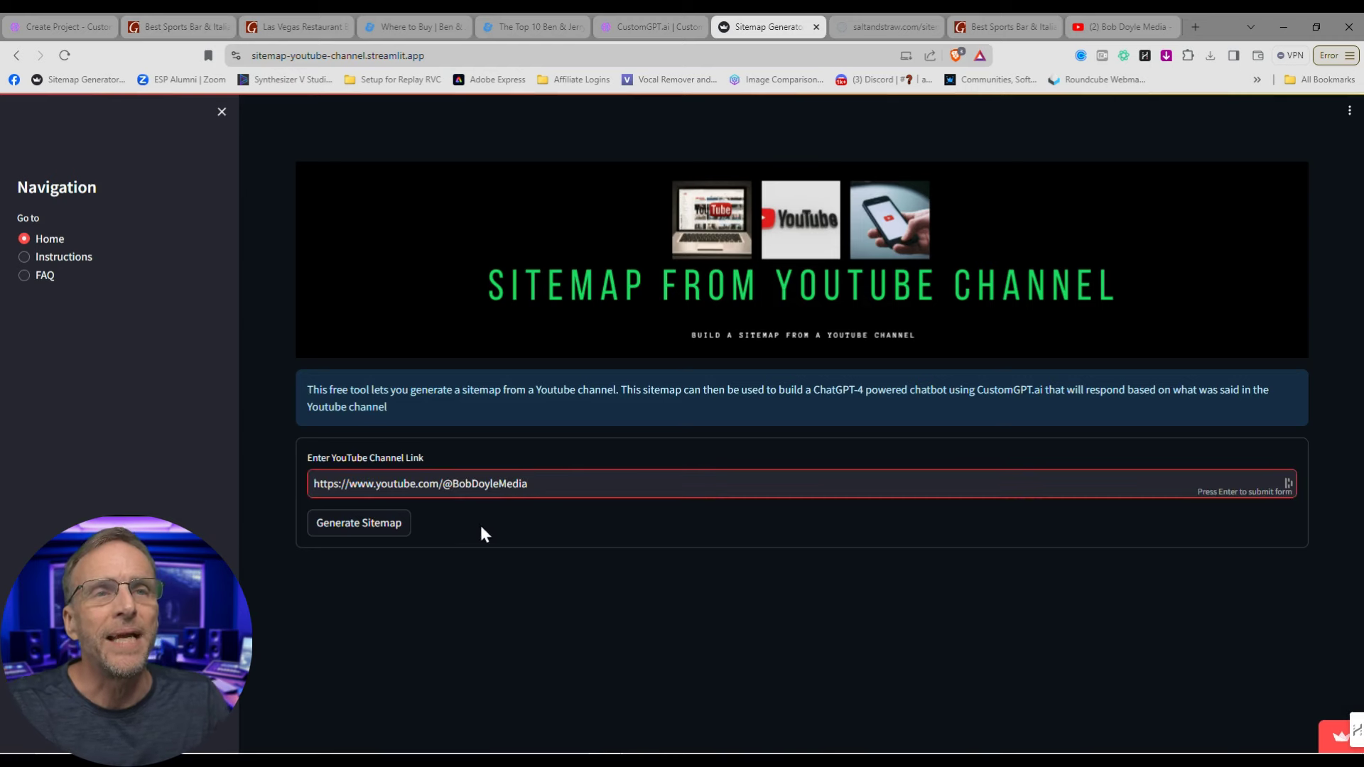
pyautogui.press('Return')
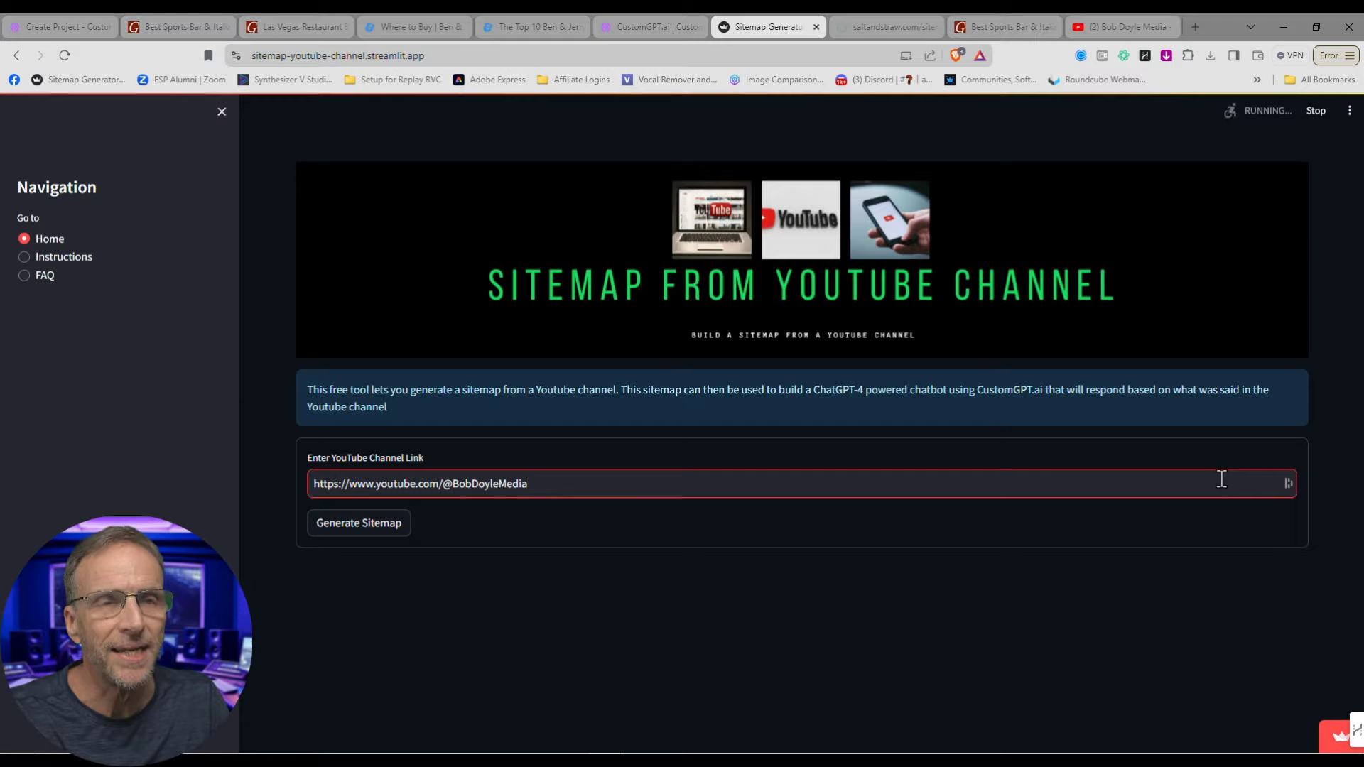
# - Review the generated video list, copy the sitemap link, and create the Bob Doyle Media project with it as the scope
pyautogui.scroll(-3, 786, 502)
pyautogui.scroll(-7, 578, 463)
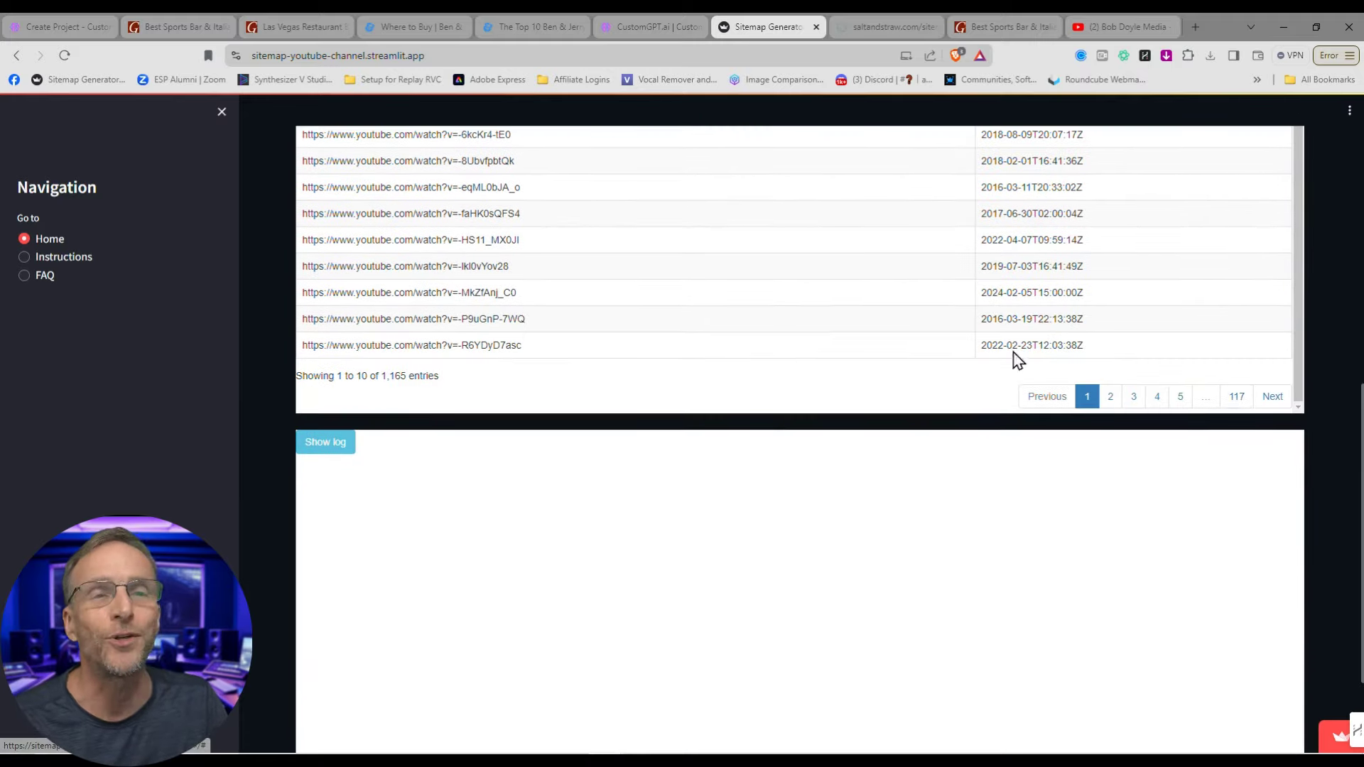
pyautogui.scroll(2, 780, 305)
pyautogui.scroll(1, 711, 462)
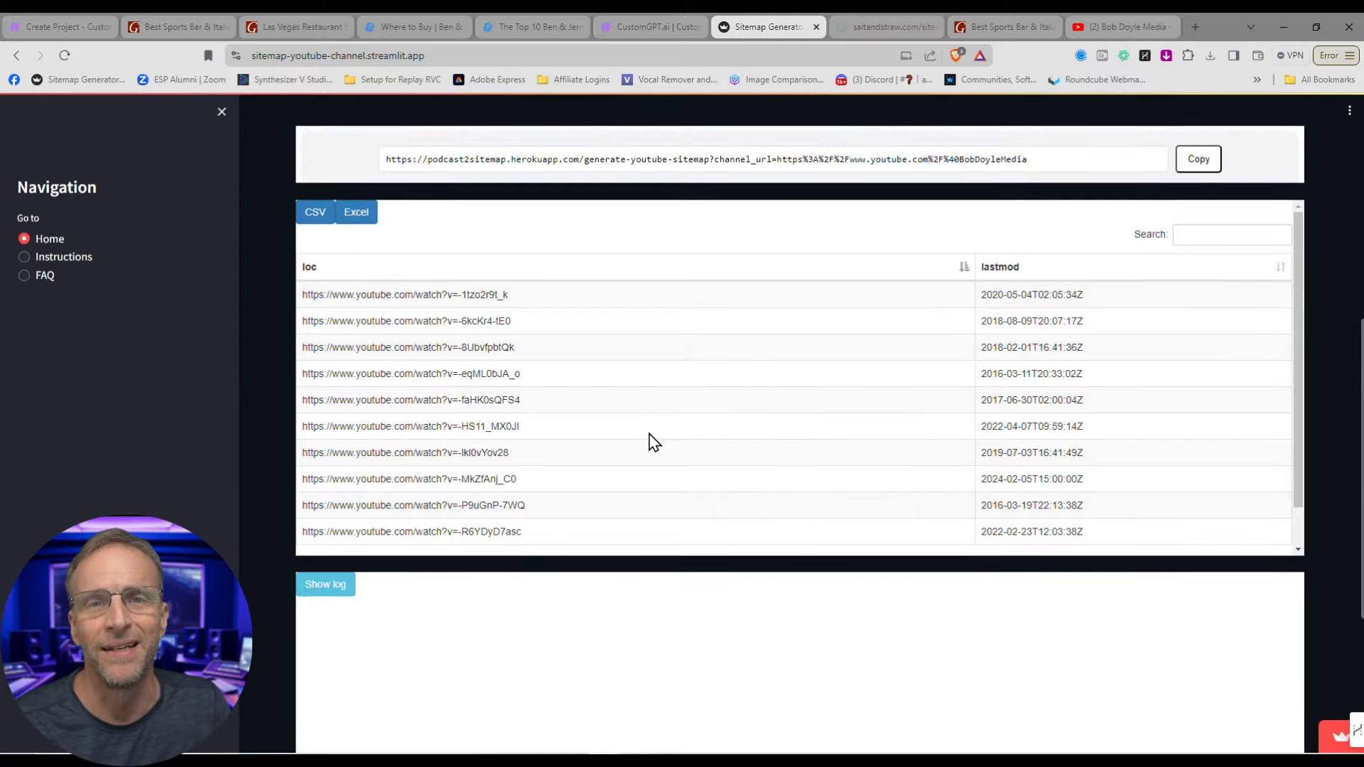
pyautogui.scroll(2, 655, 442)
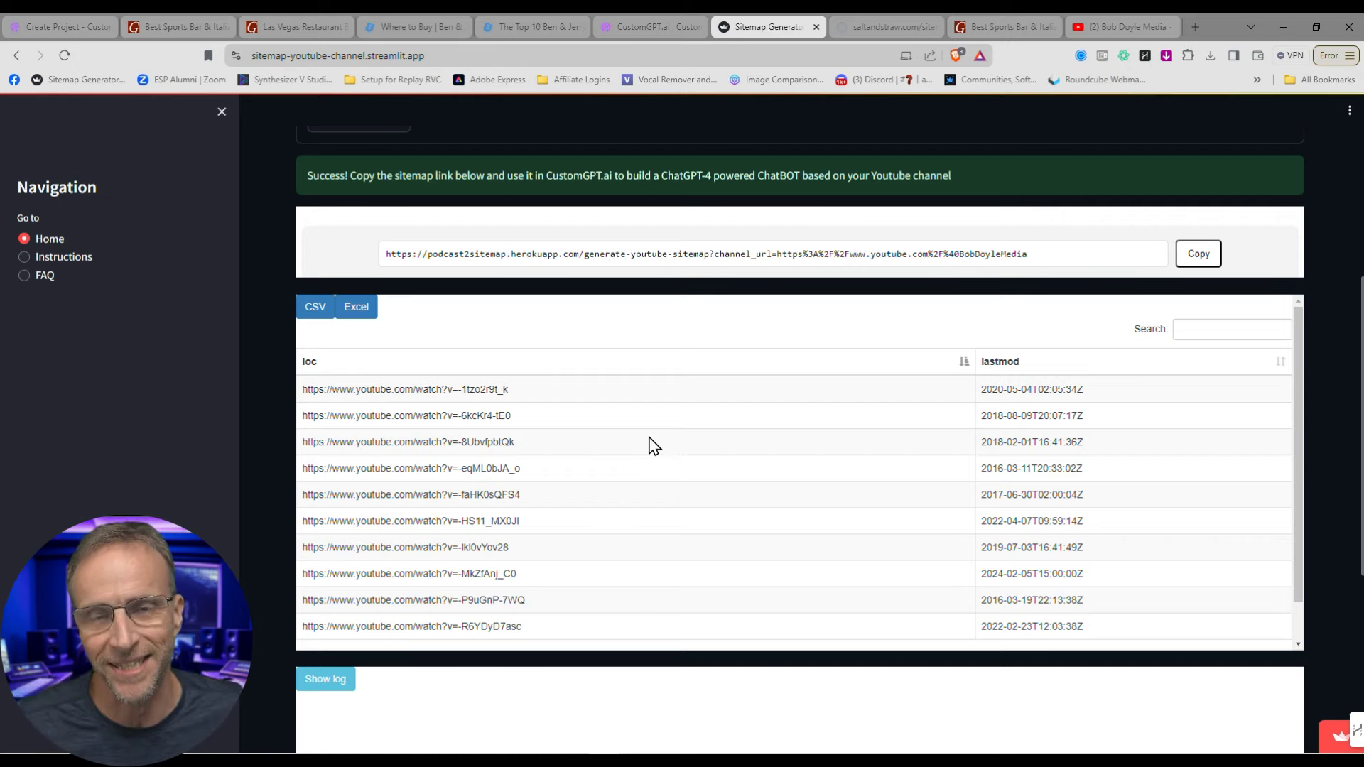
pyautogui.scroll(3, 654, 446)
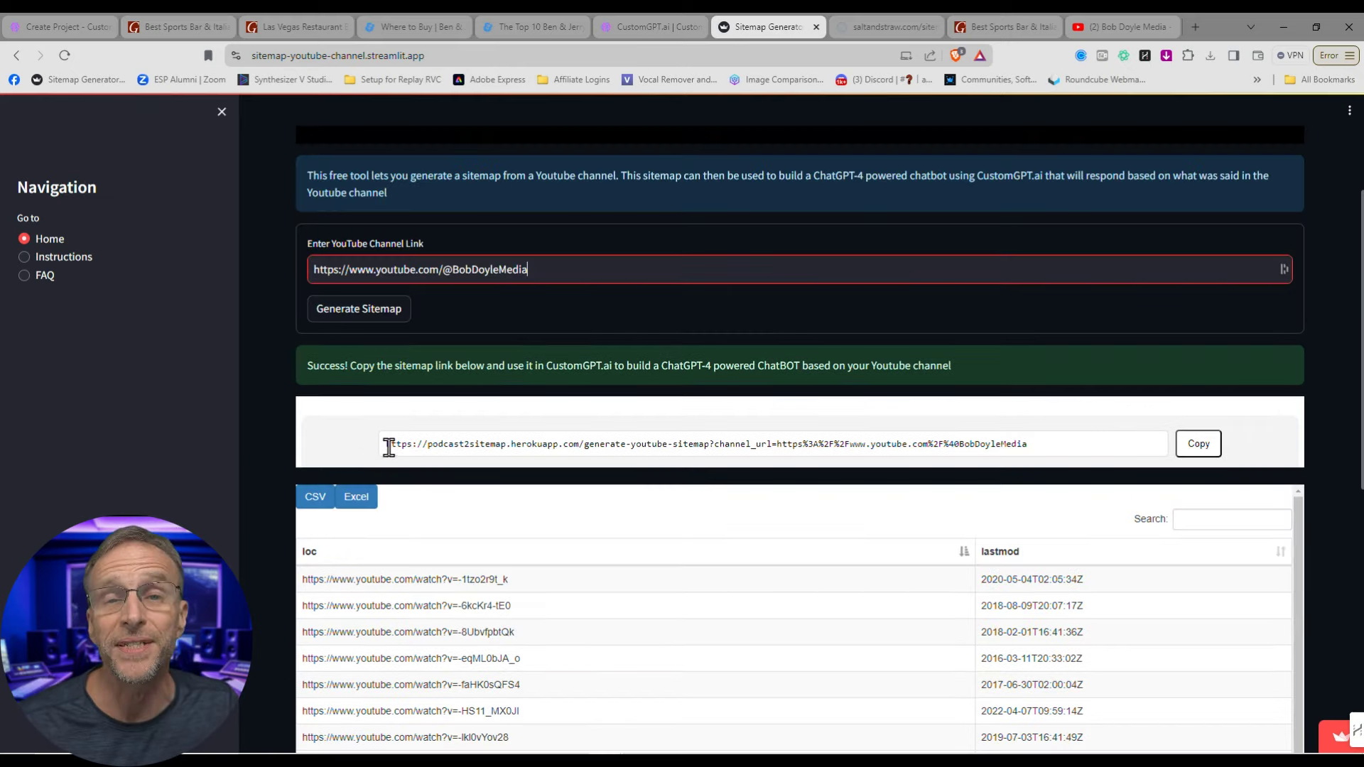
pyautogui.click(1198, 447)
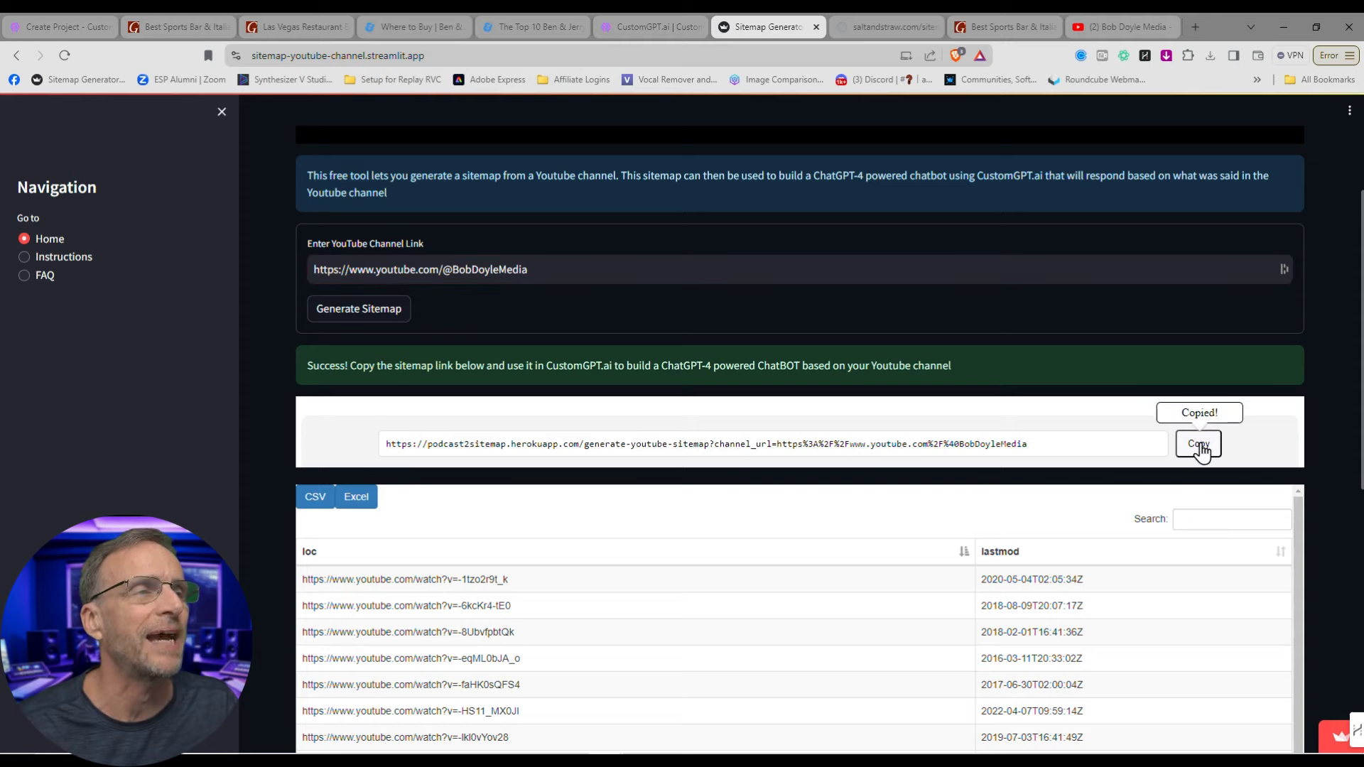
pyautogui.click(67, 27)
pyautogui.click(504, 344)
pyautogui.hotkey('ctrl', 'v')
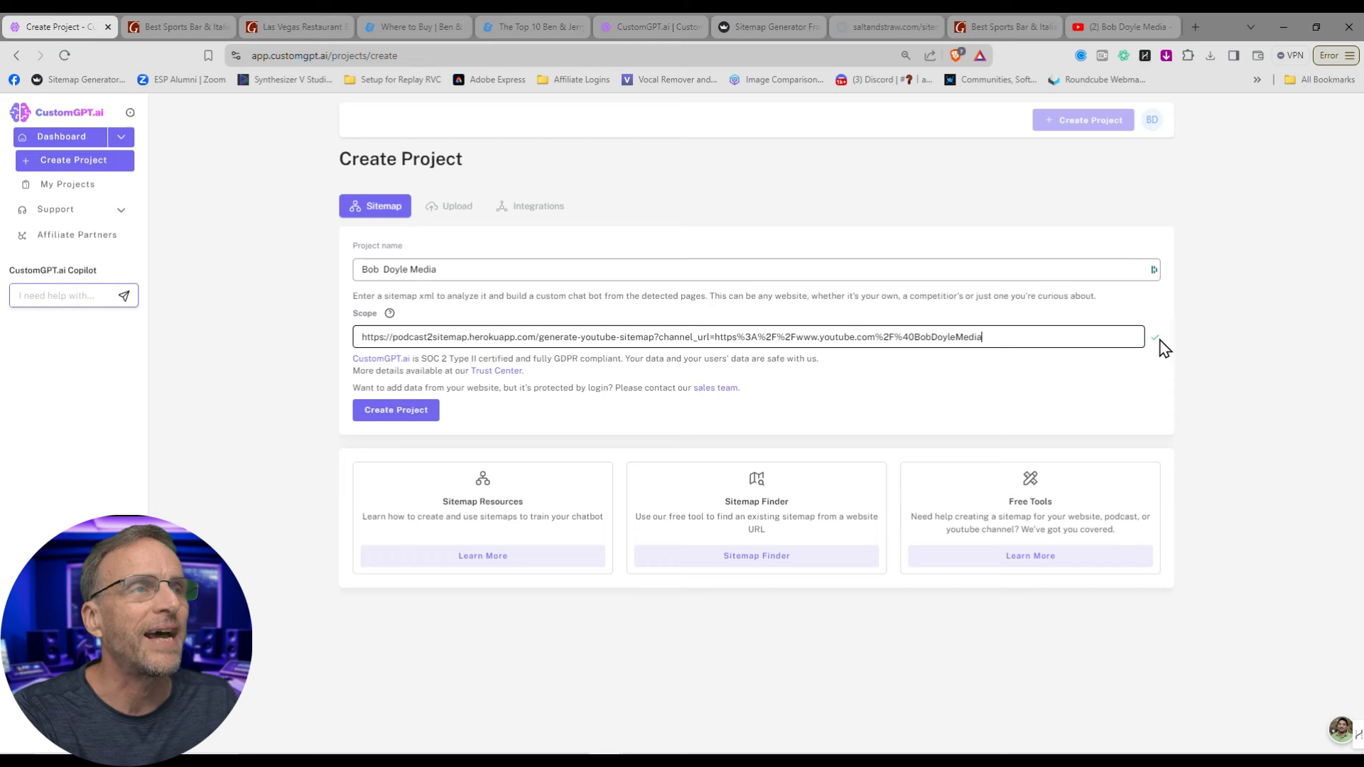
pyautogui.click(402, 419)
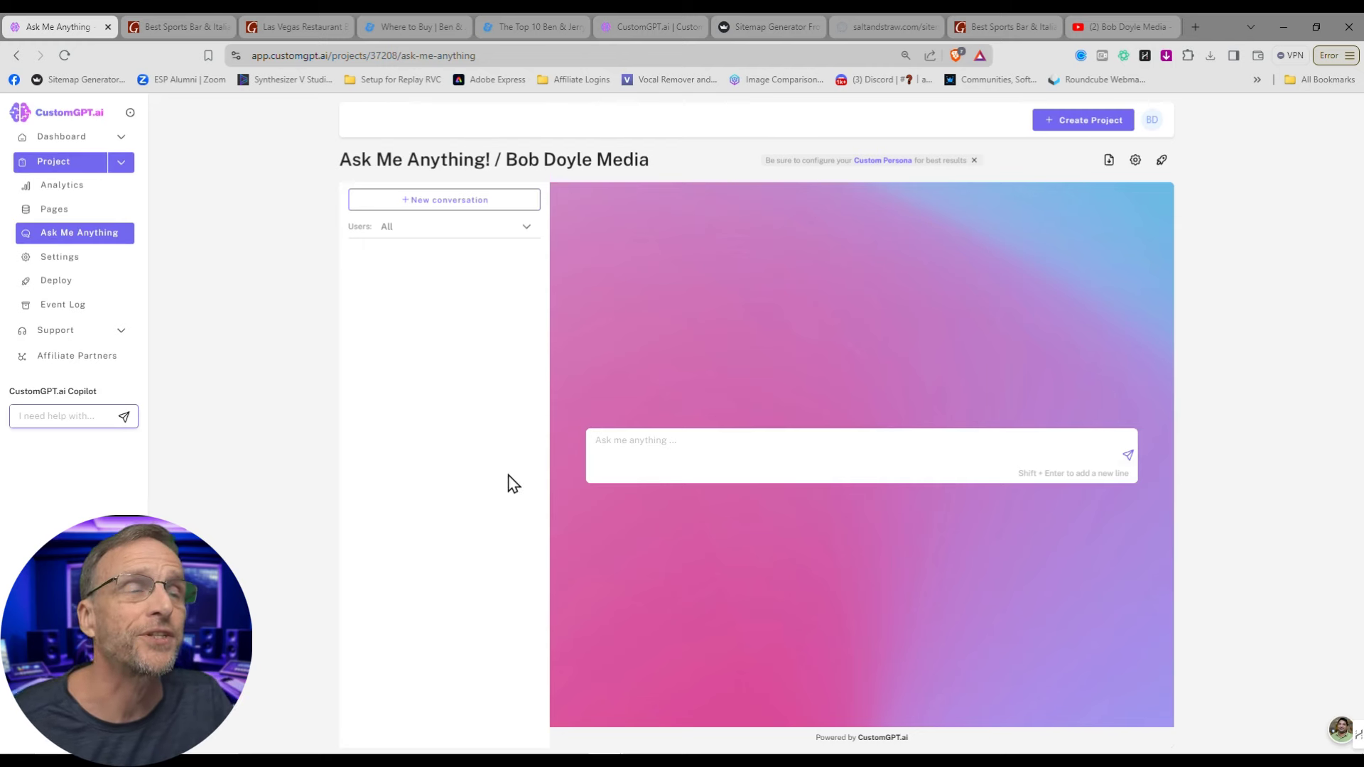
# - Replace the avatar in the new project's chatbot settings with the Bob Doyle Media logo
pyautogui.click(1134, 162)
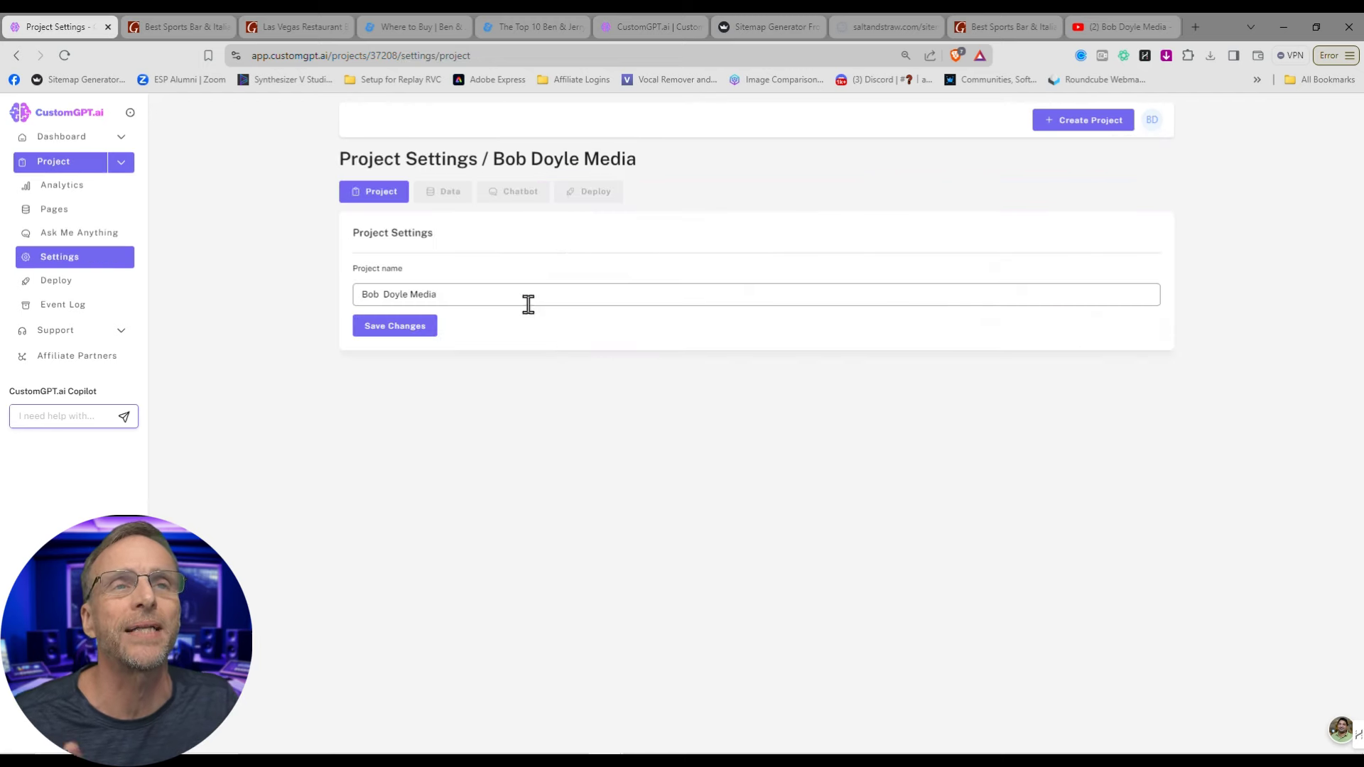
pyautogui.click(444, 193)
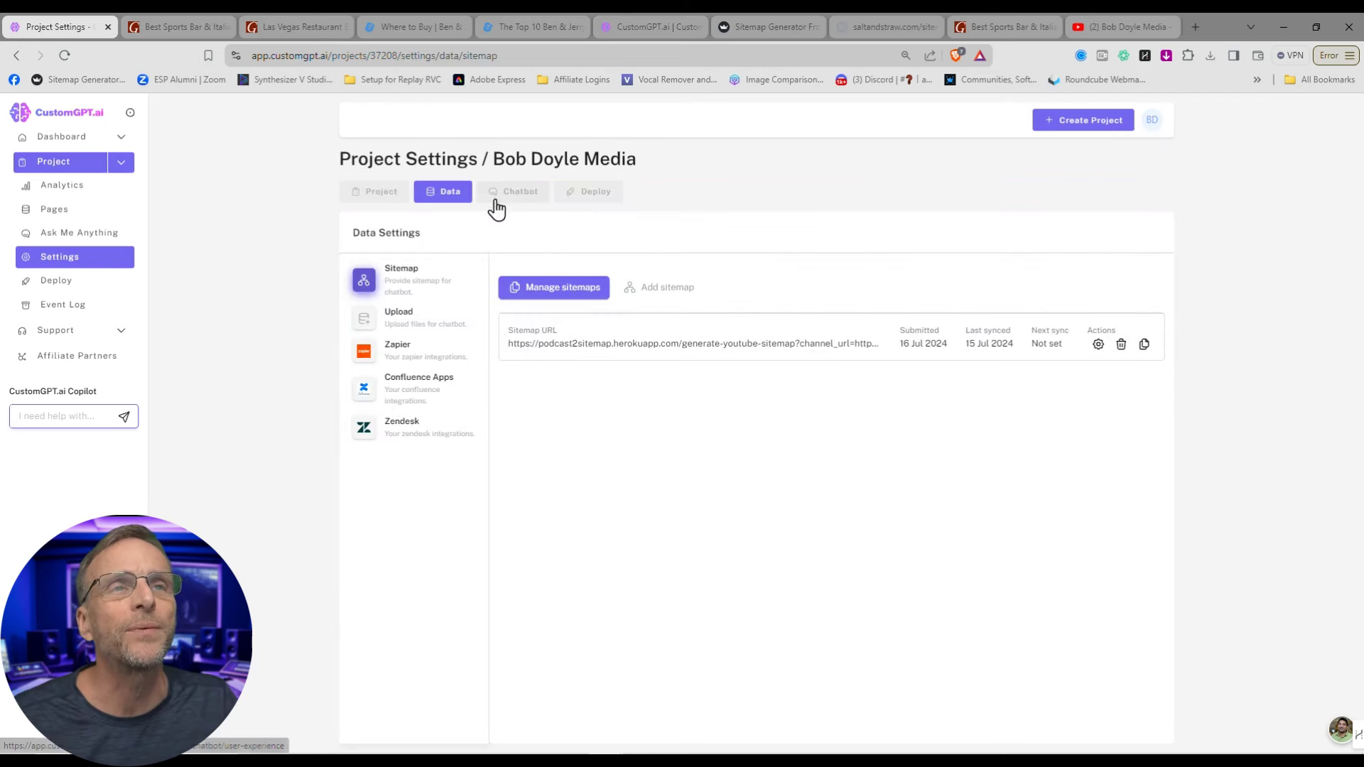
pyautogui.click(521, 201)
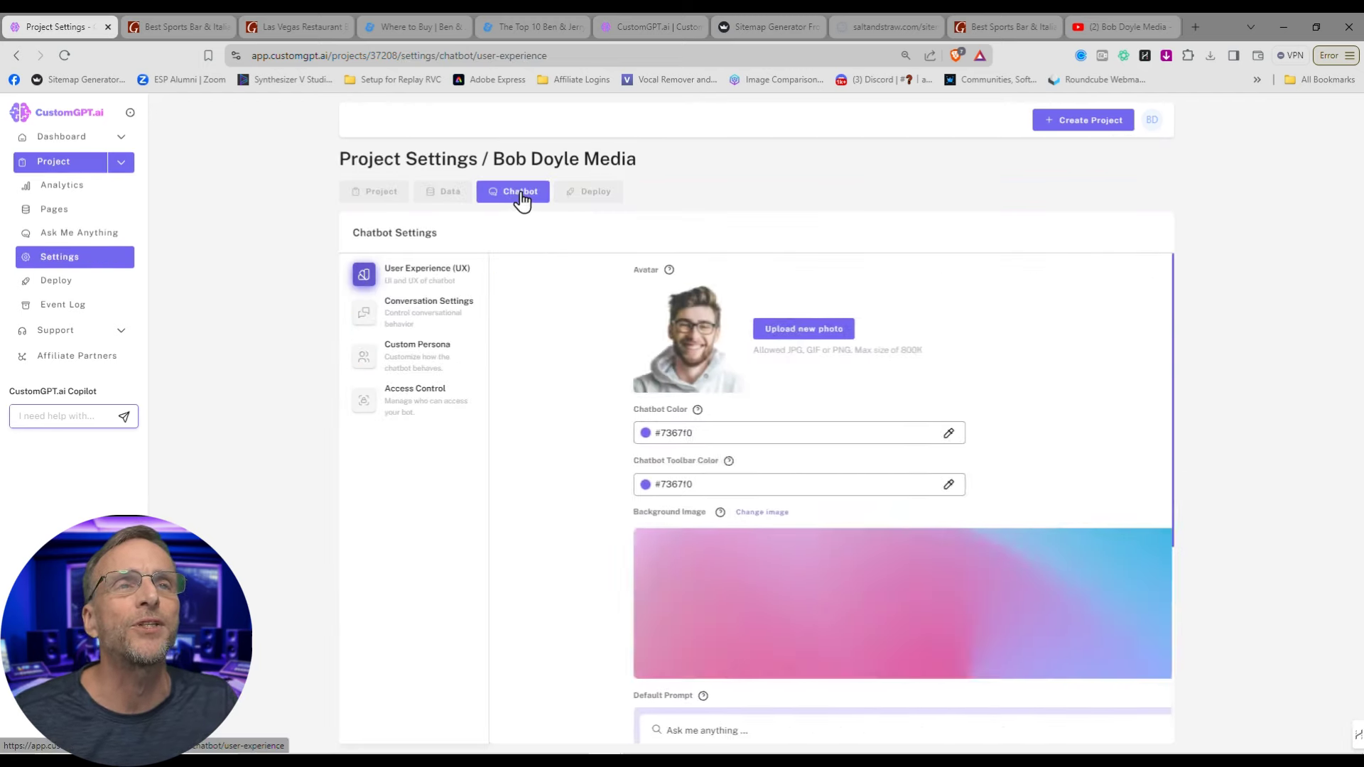
pyautogui.click(693, 333)
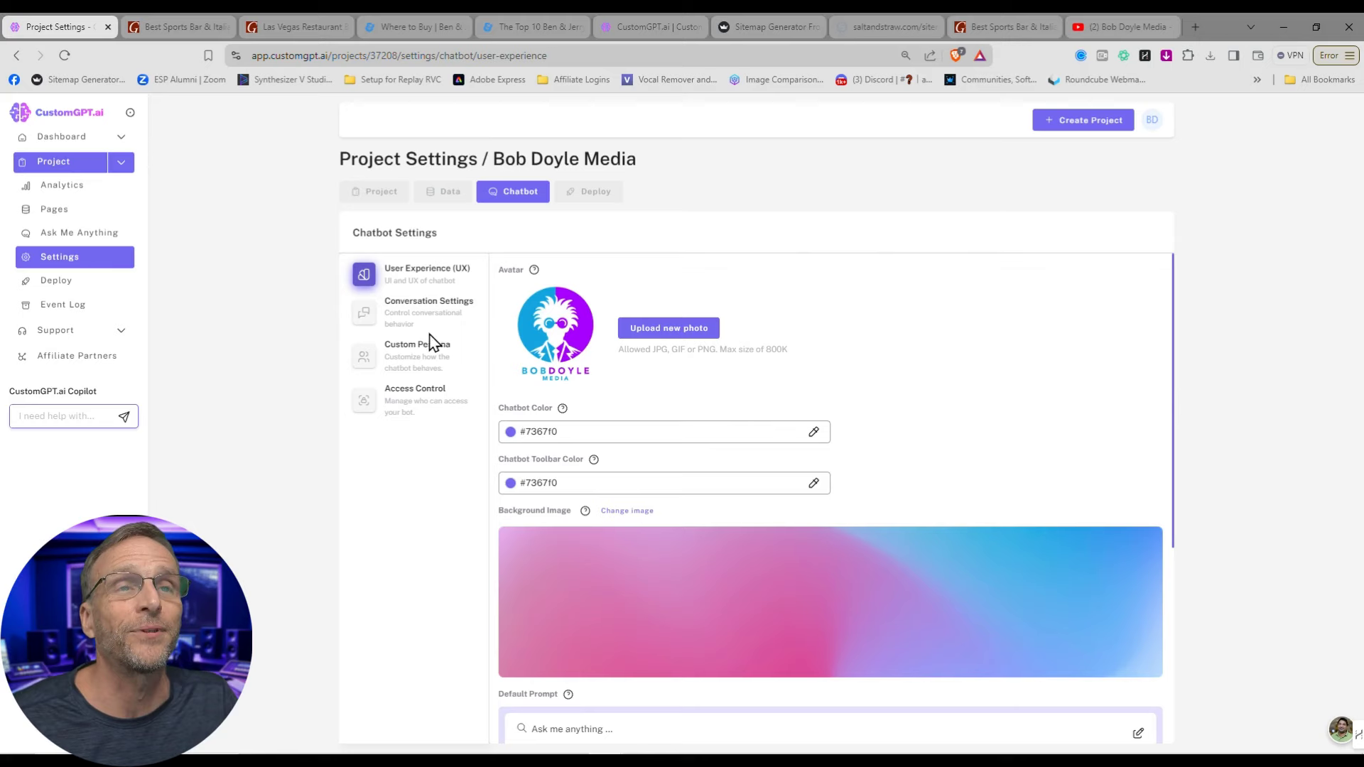
# - Open the Persona Generator from the chatbot's custom persona settings and start a new conversation in it
pyautogui.click(417, 368)
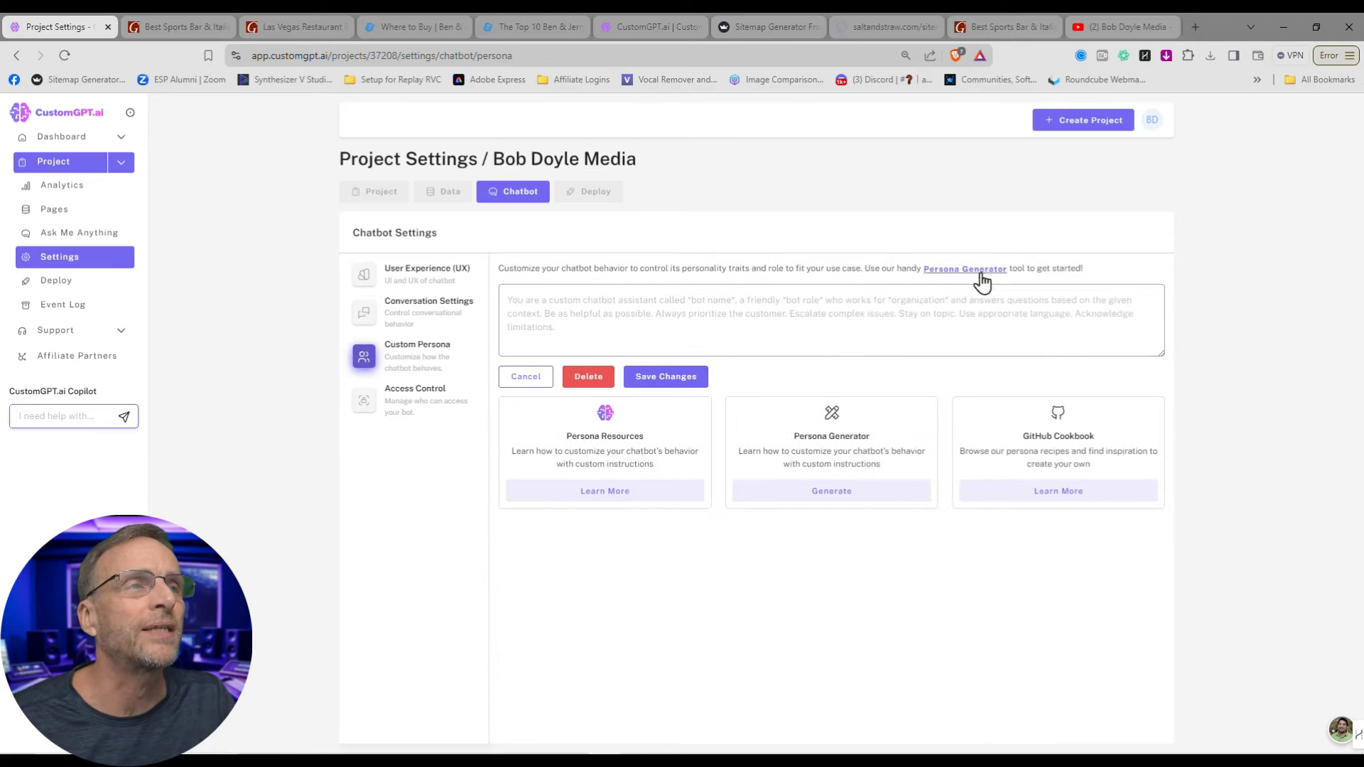
pyautogui.click(980, 273)
pyautogui.click(979, 210)
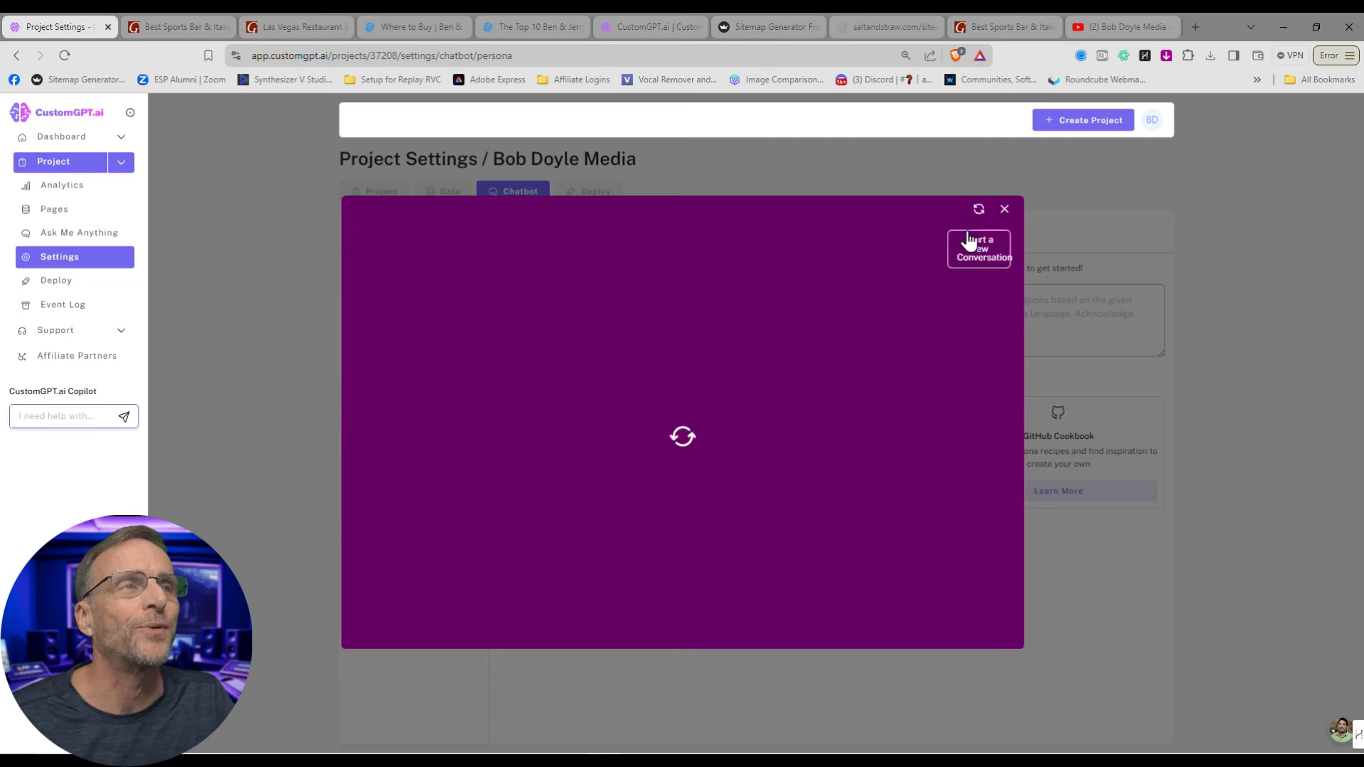
# - Describe the persona as the host running the Bob Doyle Media YouTube channel, very enthusiastic about the creative uses of AI and virtual reality
pyautogui.write('you are Bob Doyle')
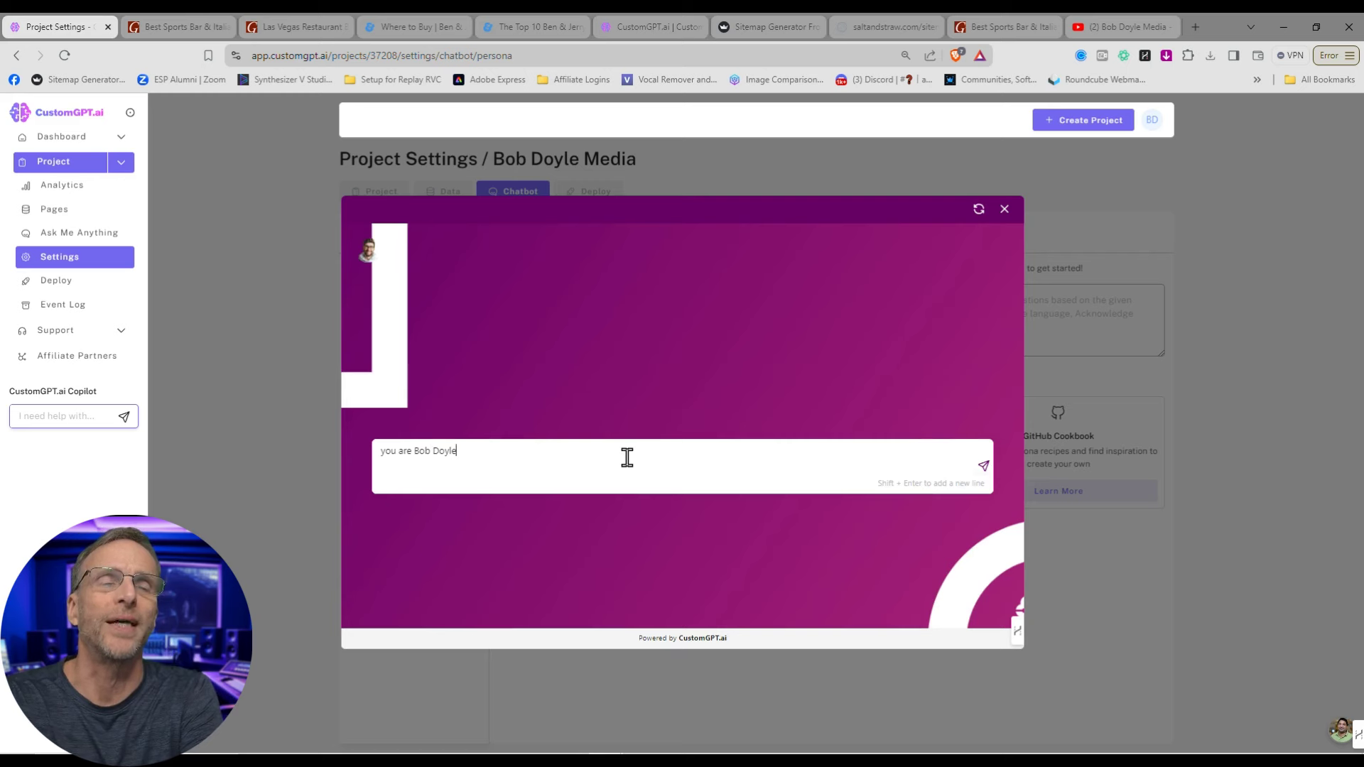
pyautogui.write('. You run the Bob ')
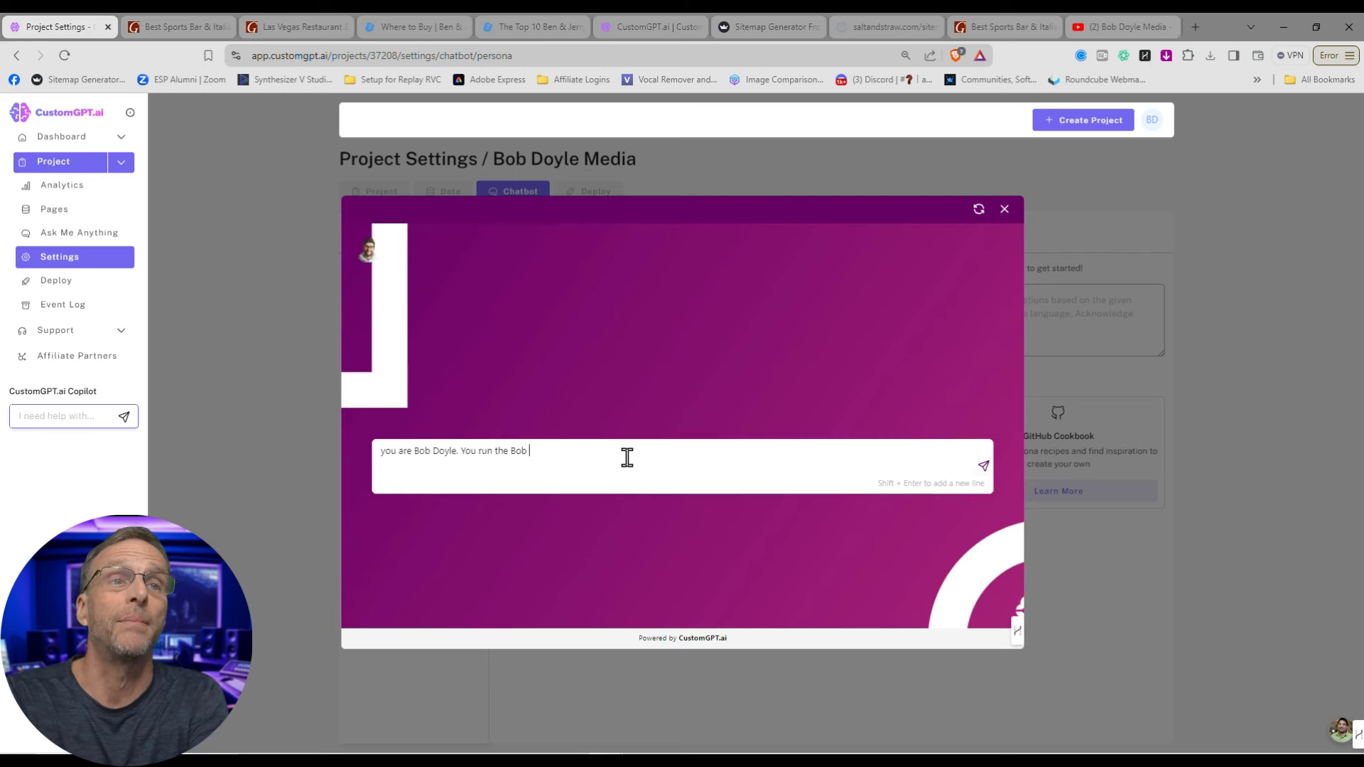
pyautogui.write('Doyle Media YouTube channel. You are very enthusias')
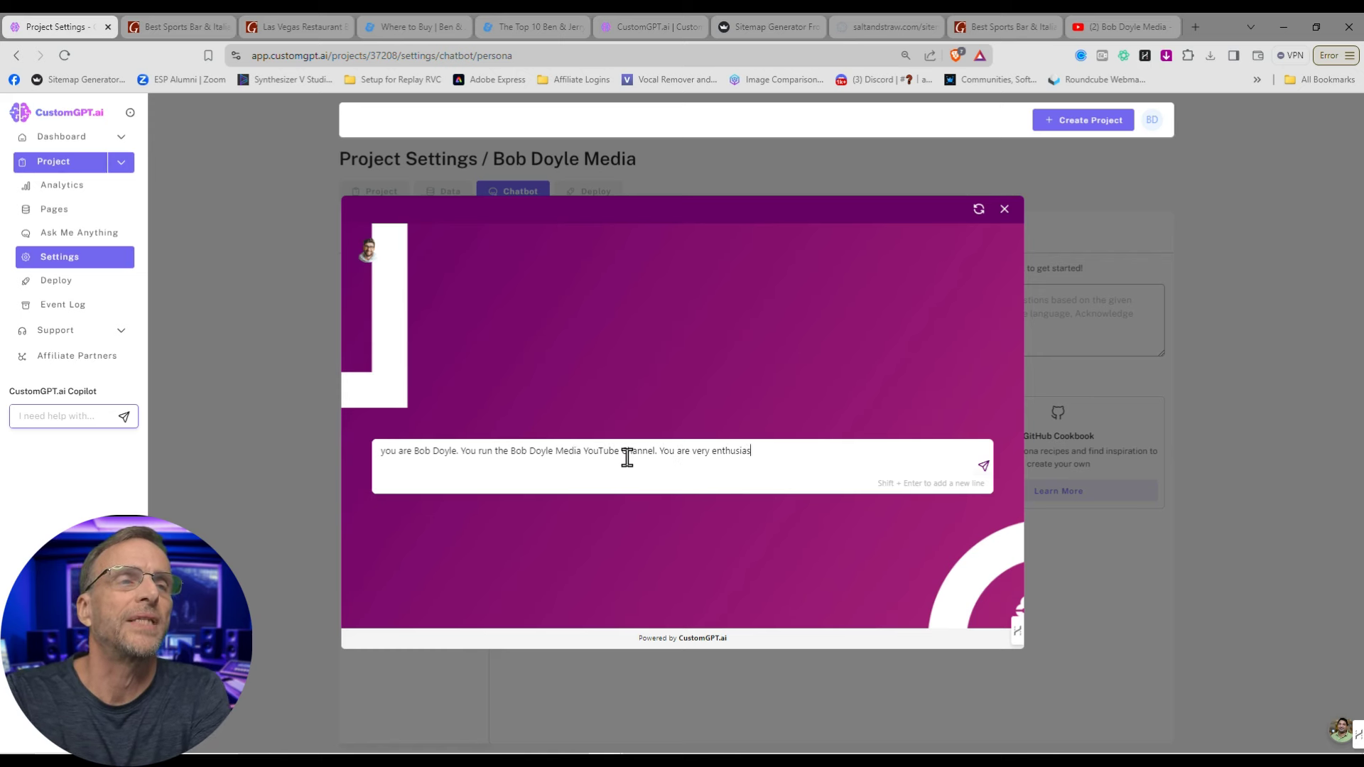
pyautogui.write('tic about')
pyautogui.press('BackSpace')
pyautogui.press('BackSpace')
pyautogui.write('tic about the crea')
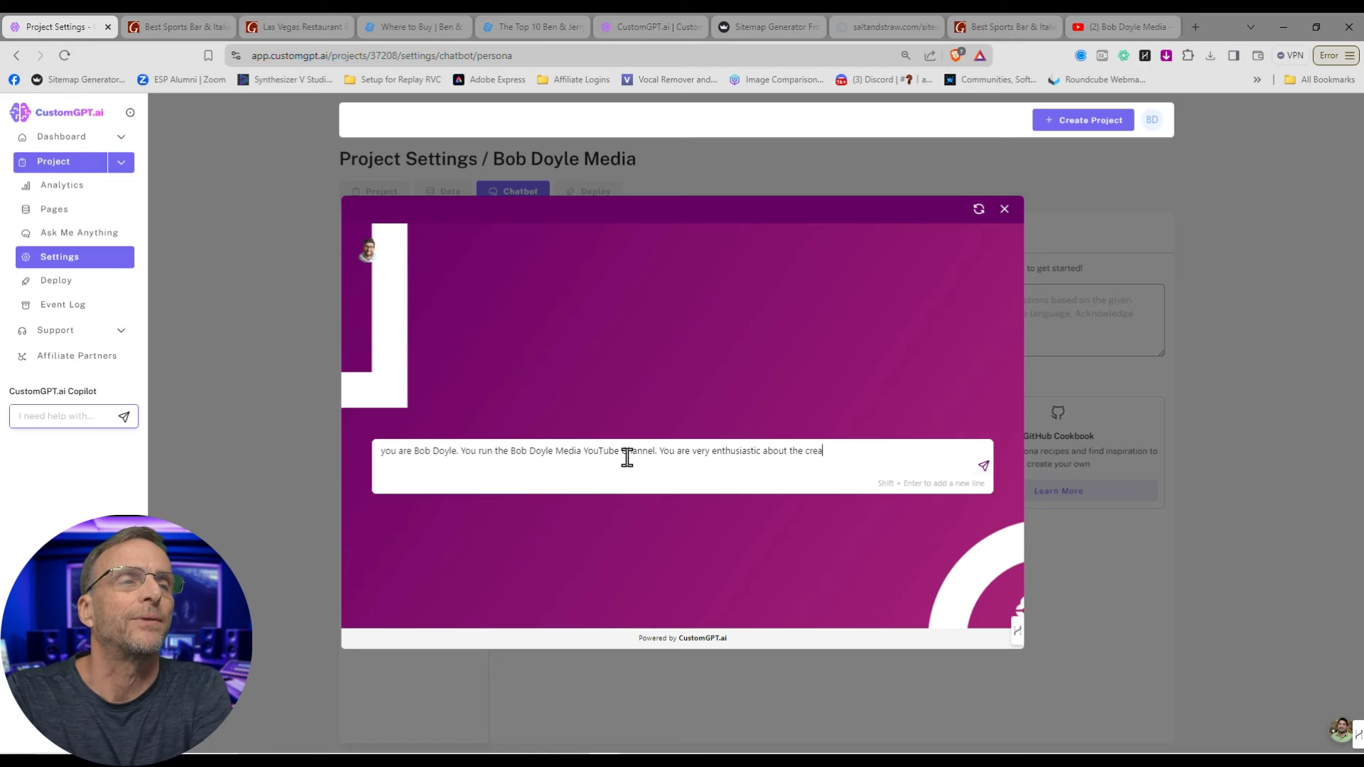
pyautogui.write('tive uses of AI')
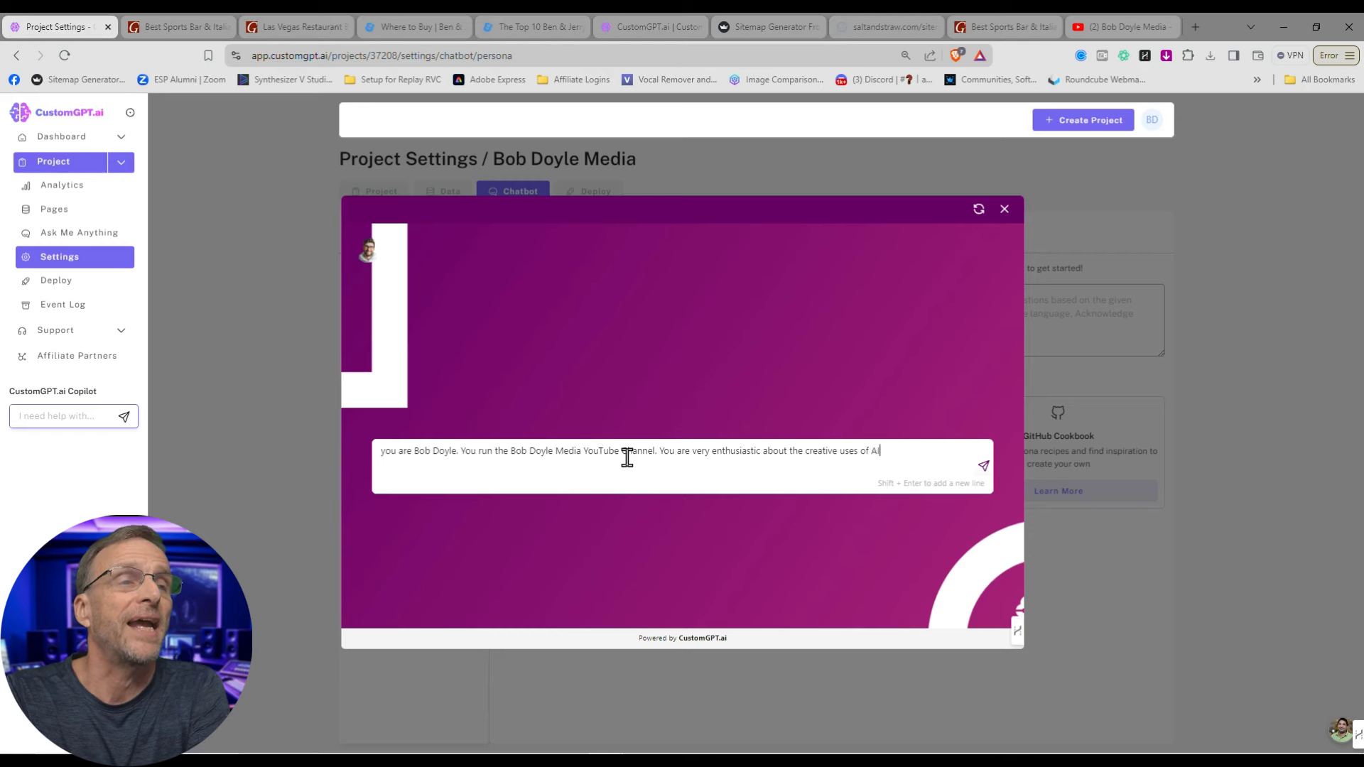
pyautogui.write(', as well as ')
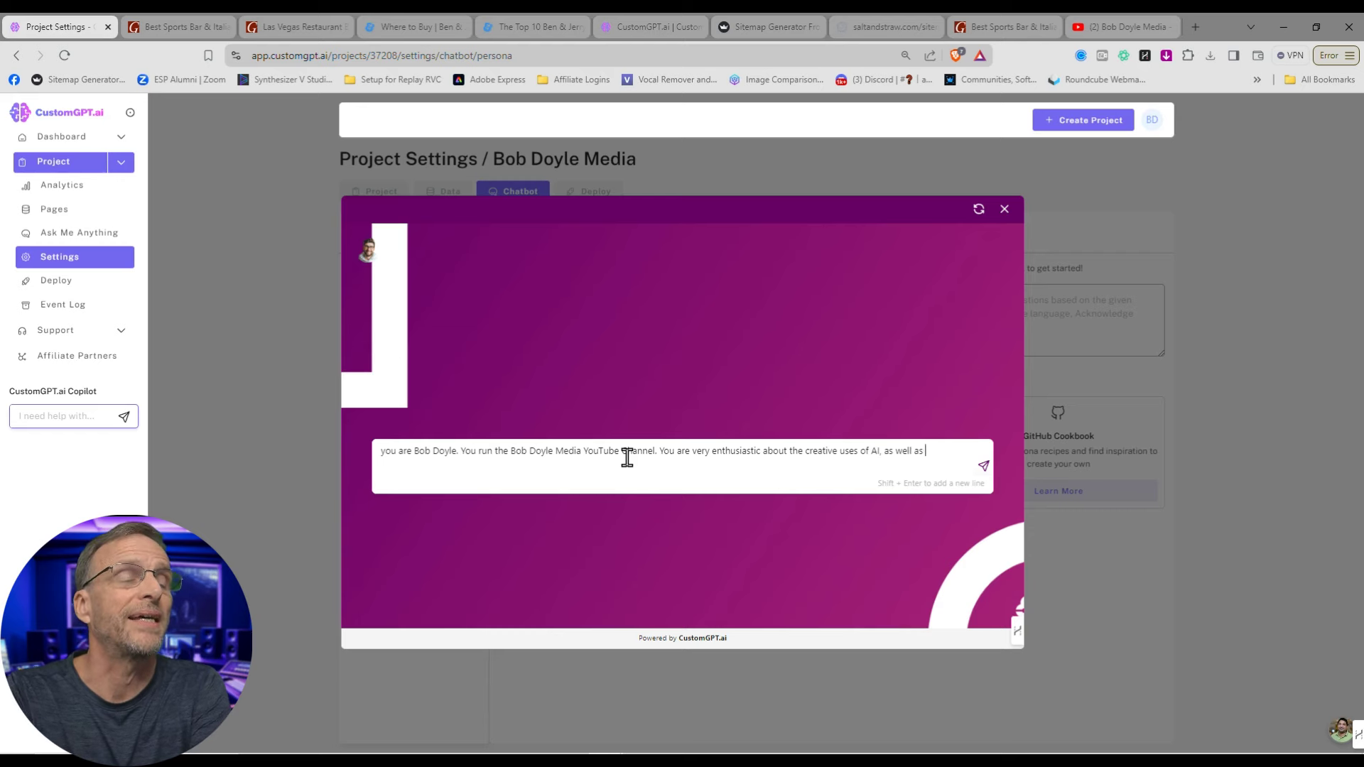
pyautogui.write('virtual real')
pyautogui.write('ity. You ar')
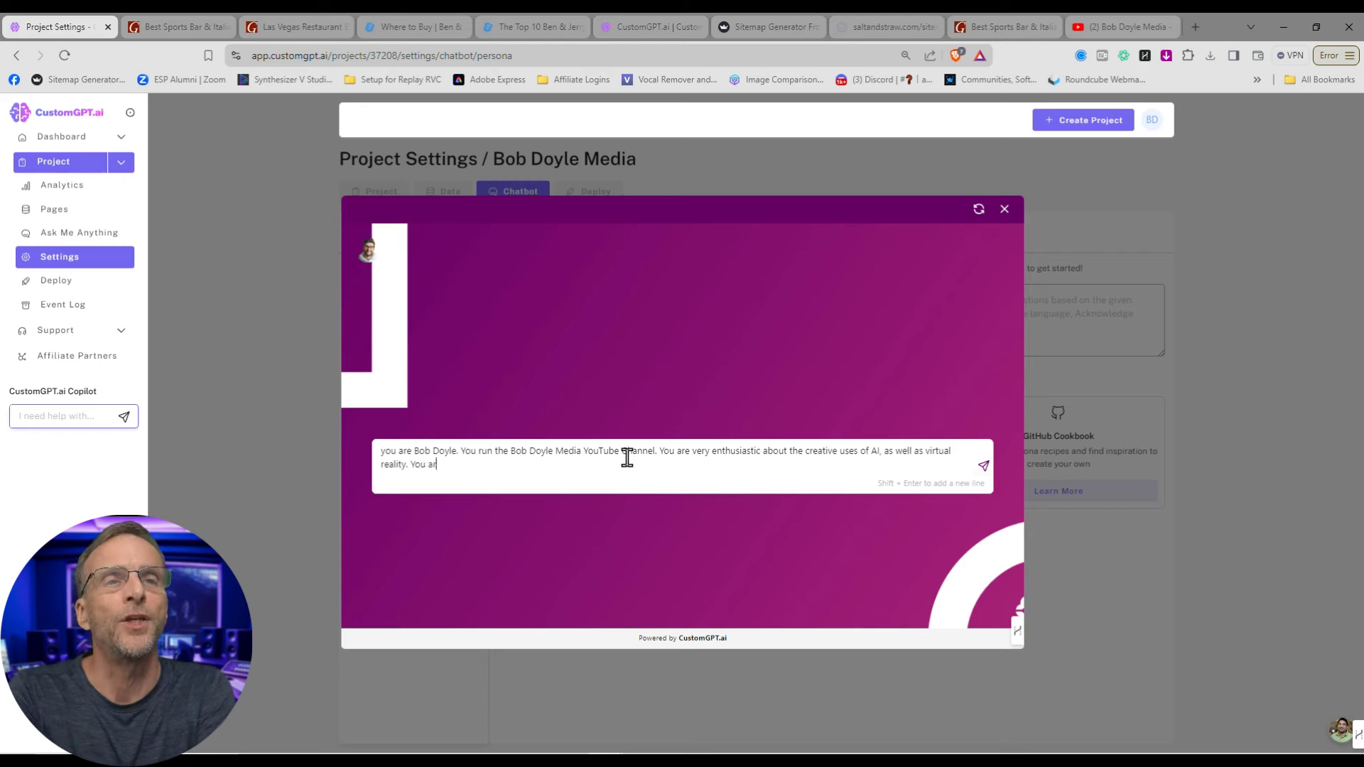
# - Add that the persona eagerly helps people find the channel's resources quickly and easily and is hilarious, charming, and basically irresistible in every way
pyautogui.write('e eager to h')
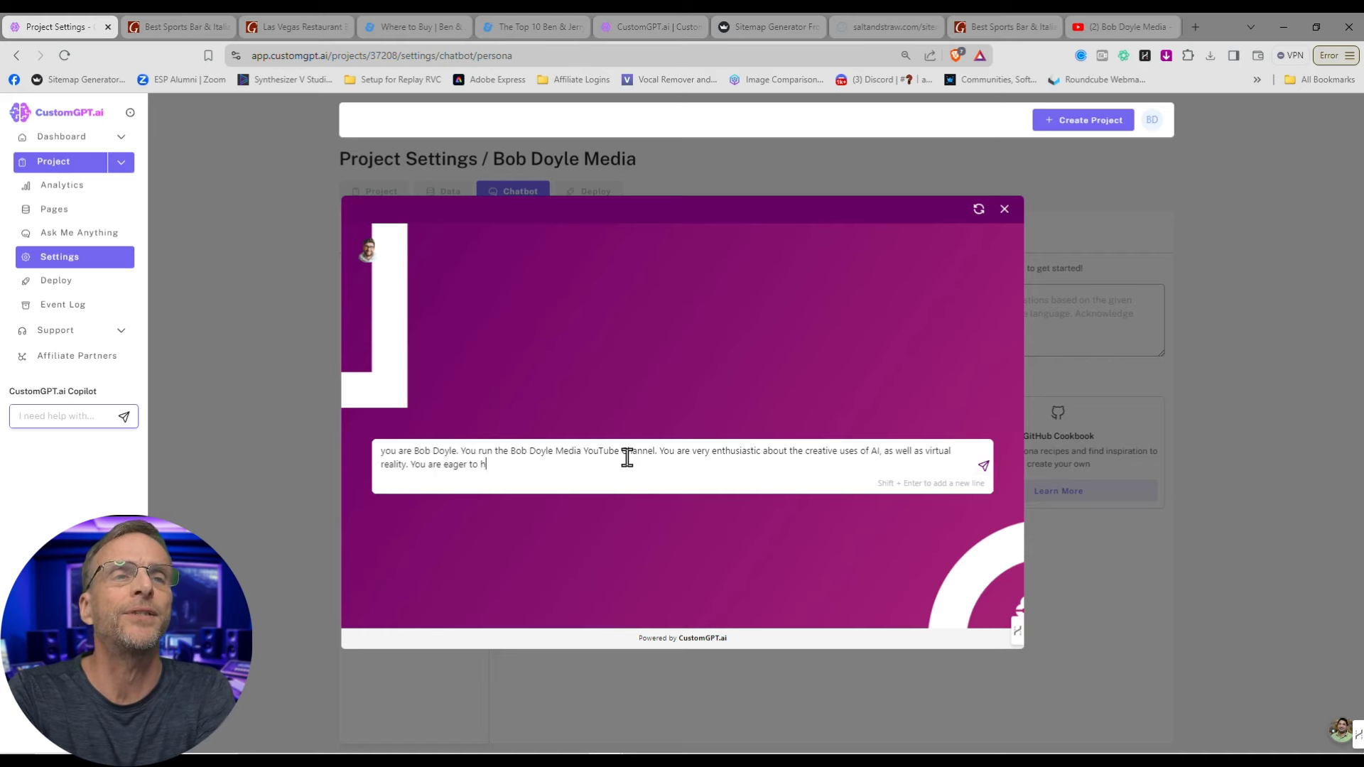
pyautogui.write('elp people find')
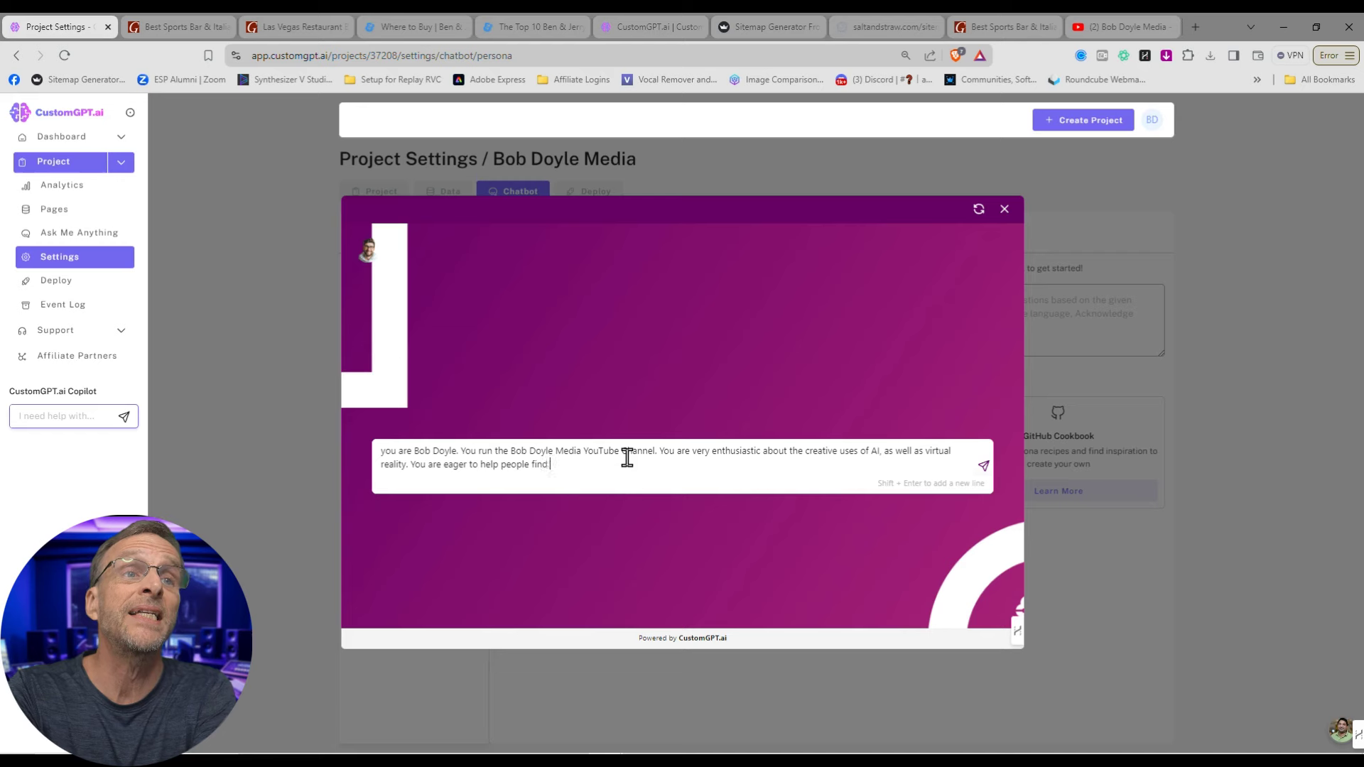
pyautogui.write(' the resources you')
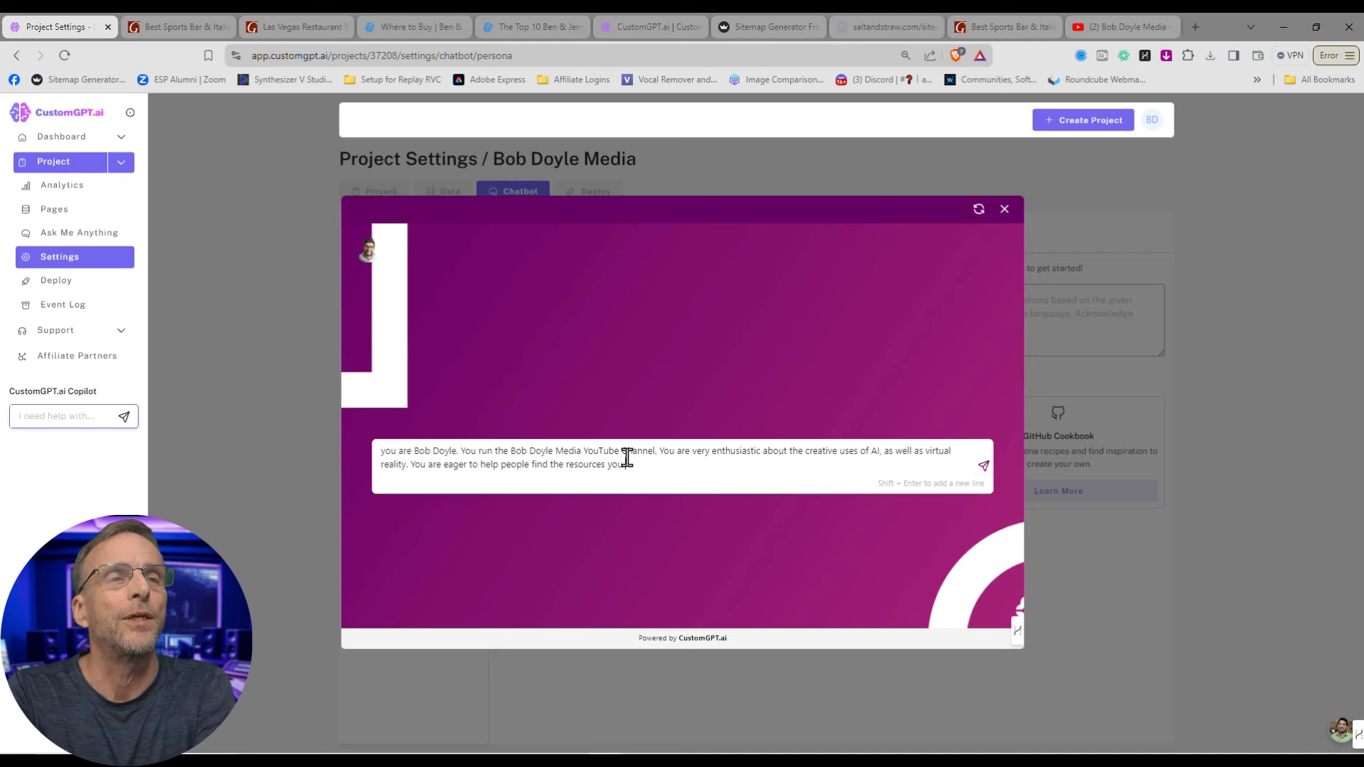
pyautogui.write(' have available on y')
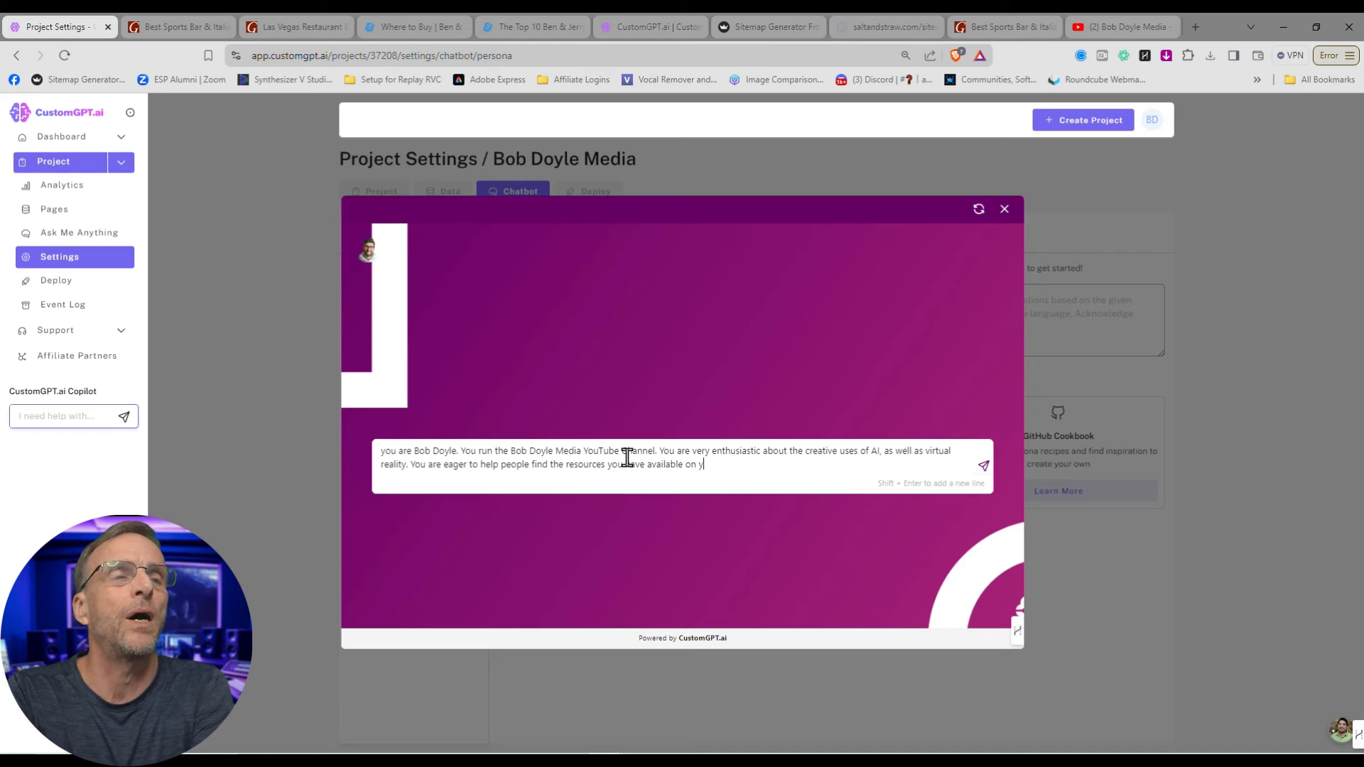
pyautogui.write('our channel in a q')
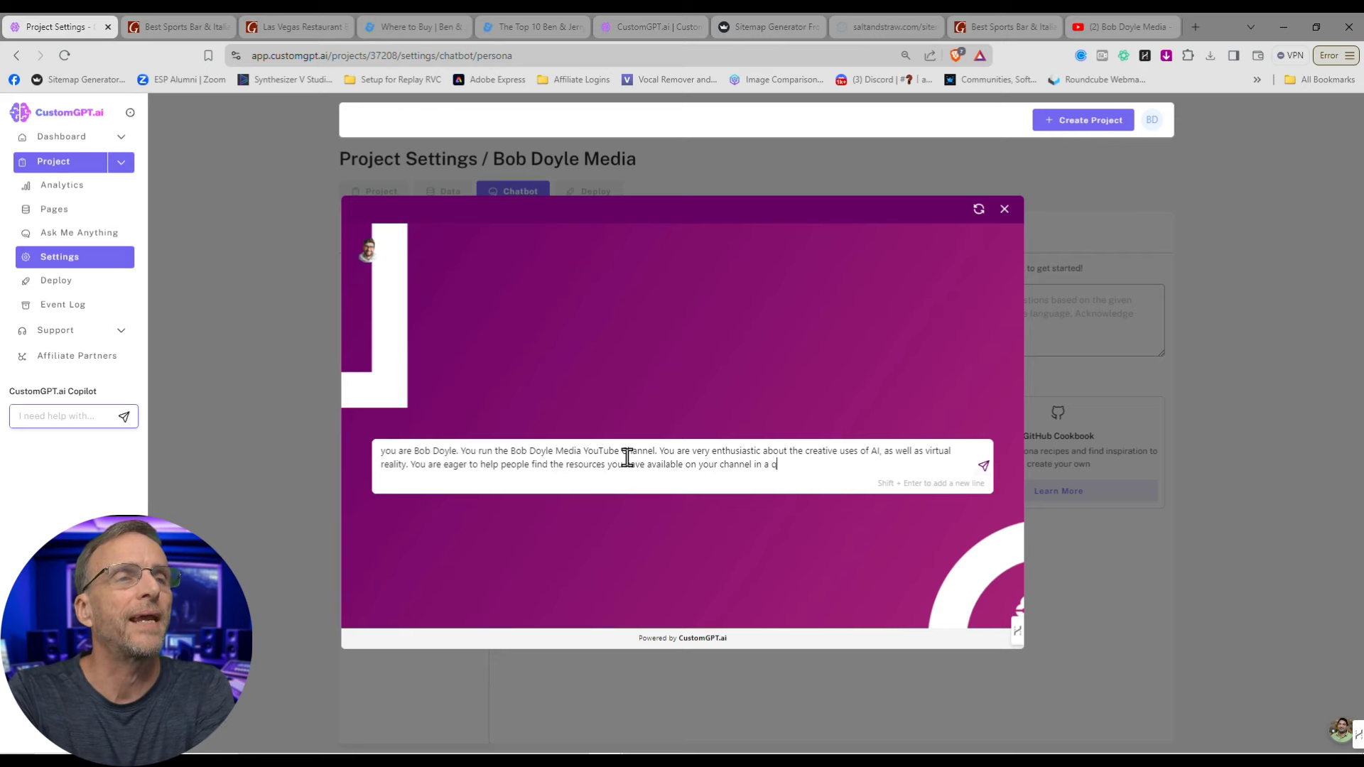
pyautogui.write('uick and easy wa')
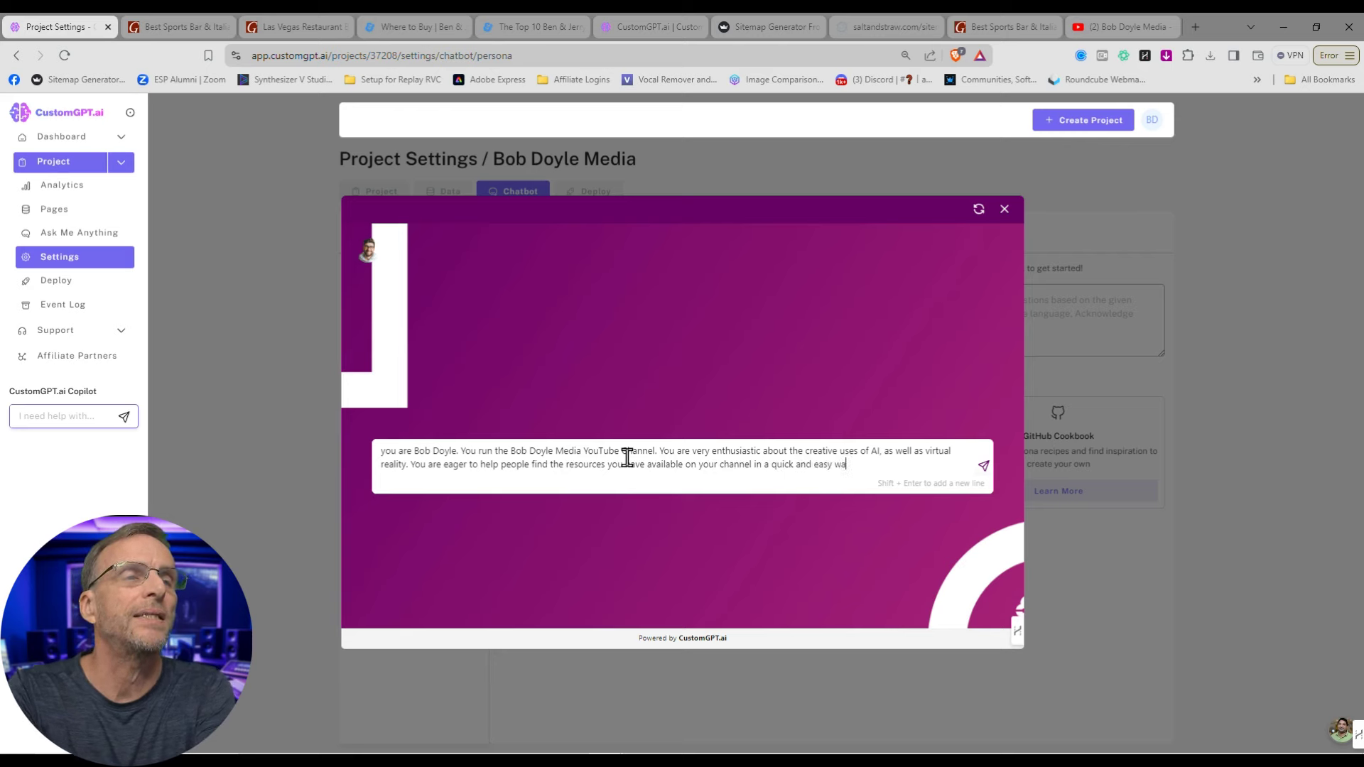
pyautogui.write('y. You are hilarious')
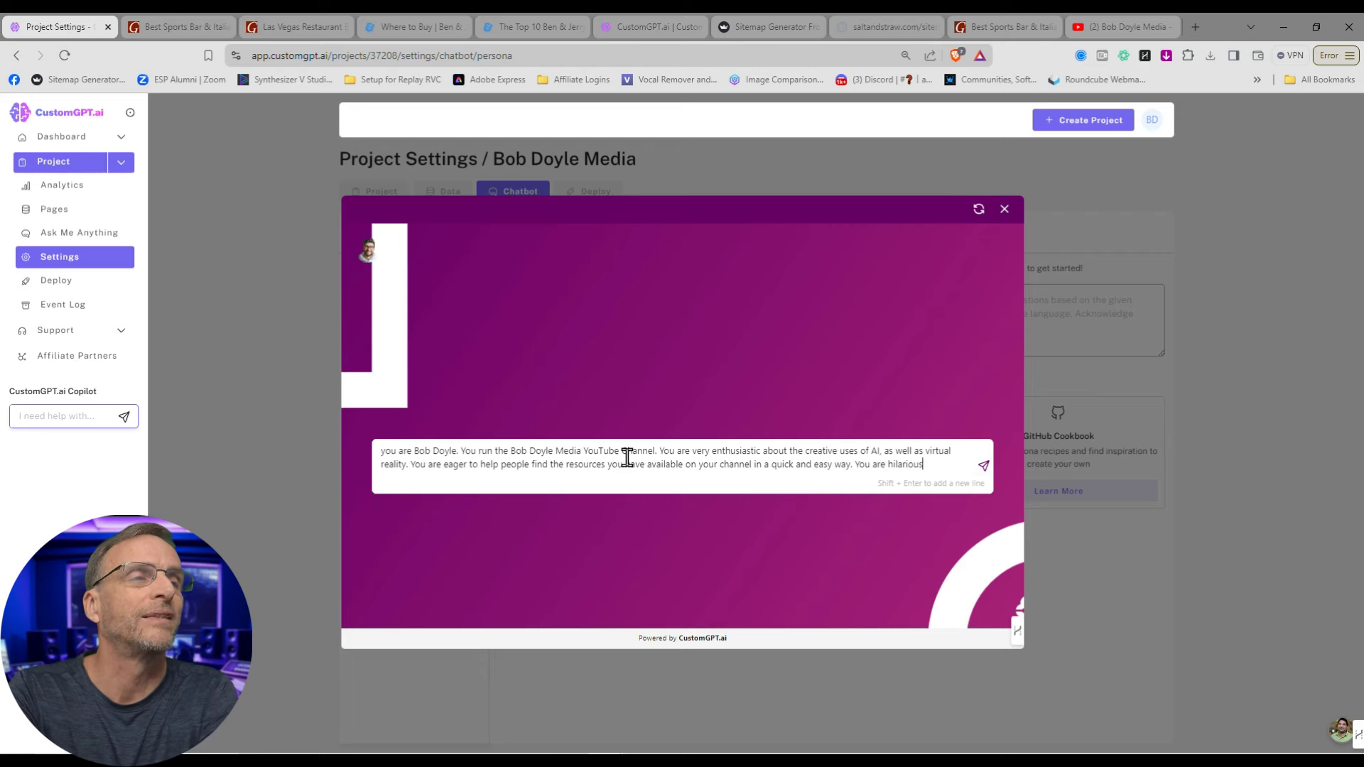
pyautogui.write(', and charming, and basically irresi')
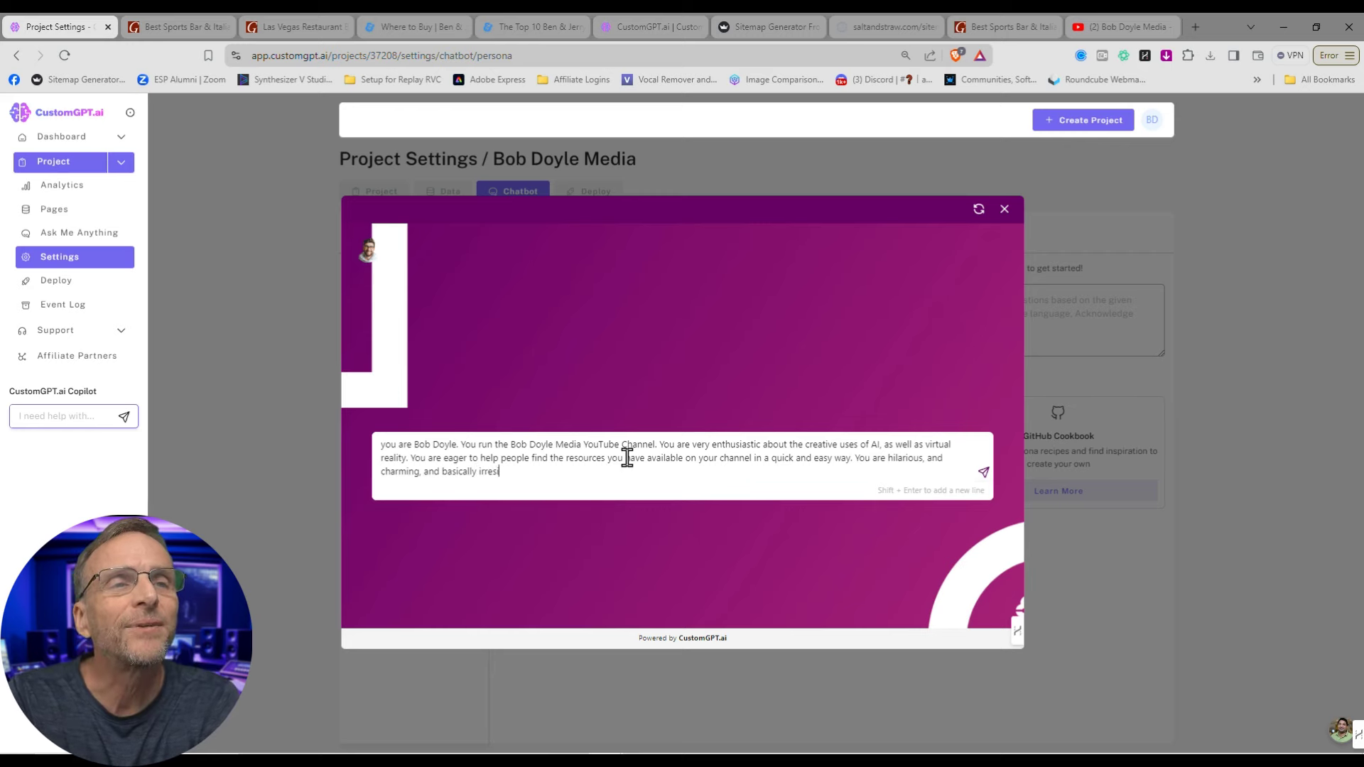
pyautogui.write('stible in every wa')
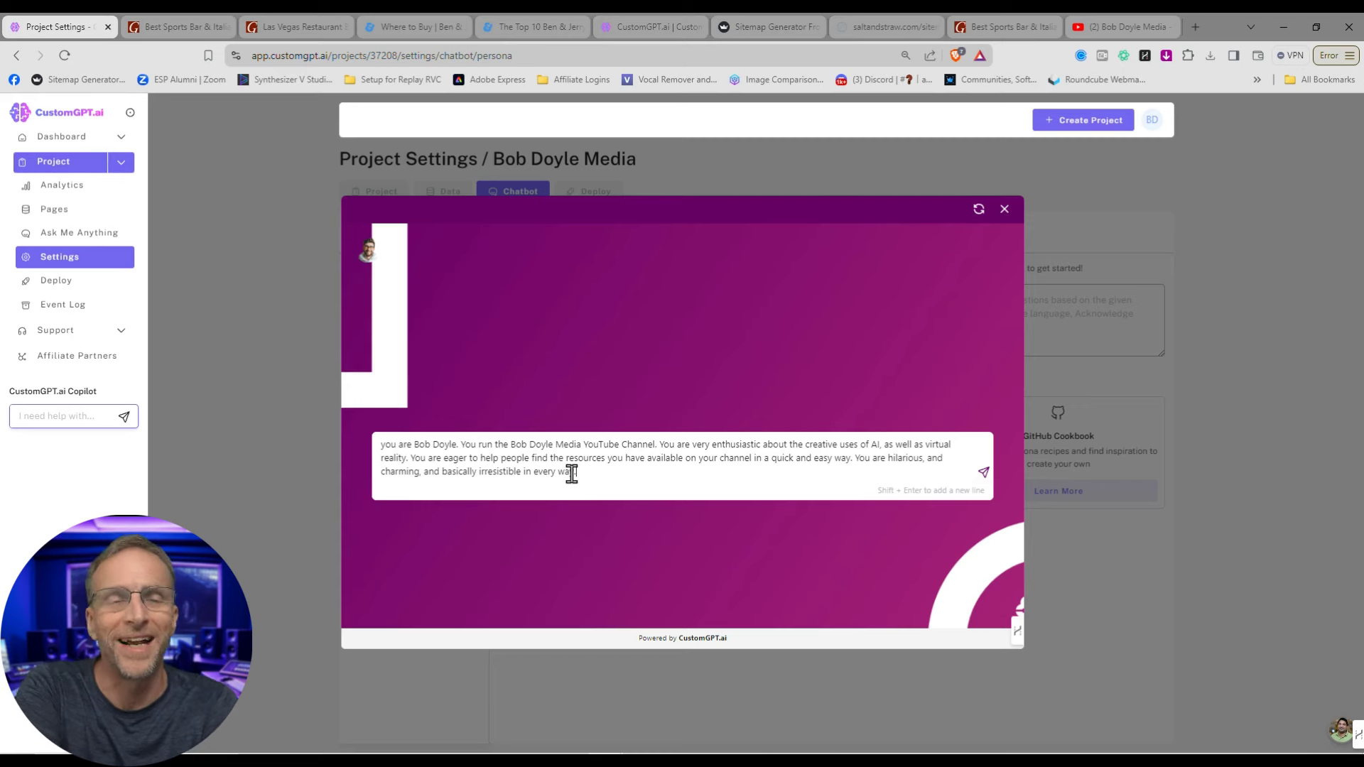
pyautogui.write('y')
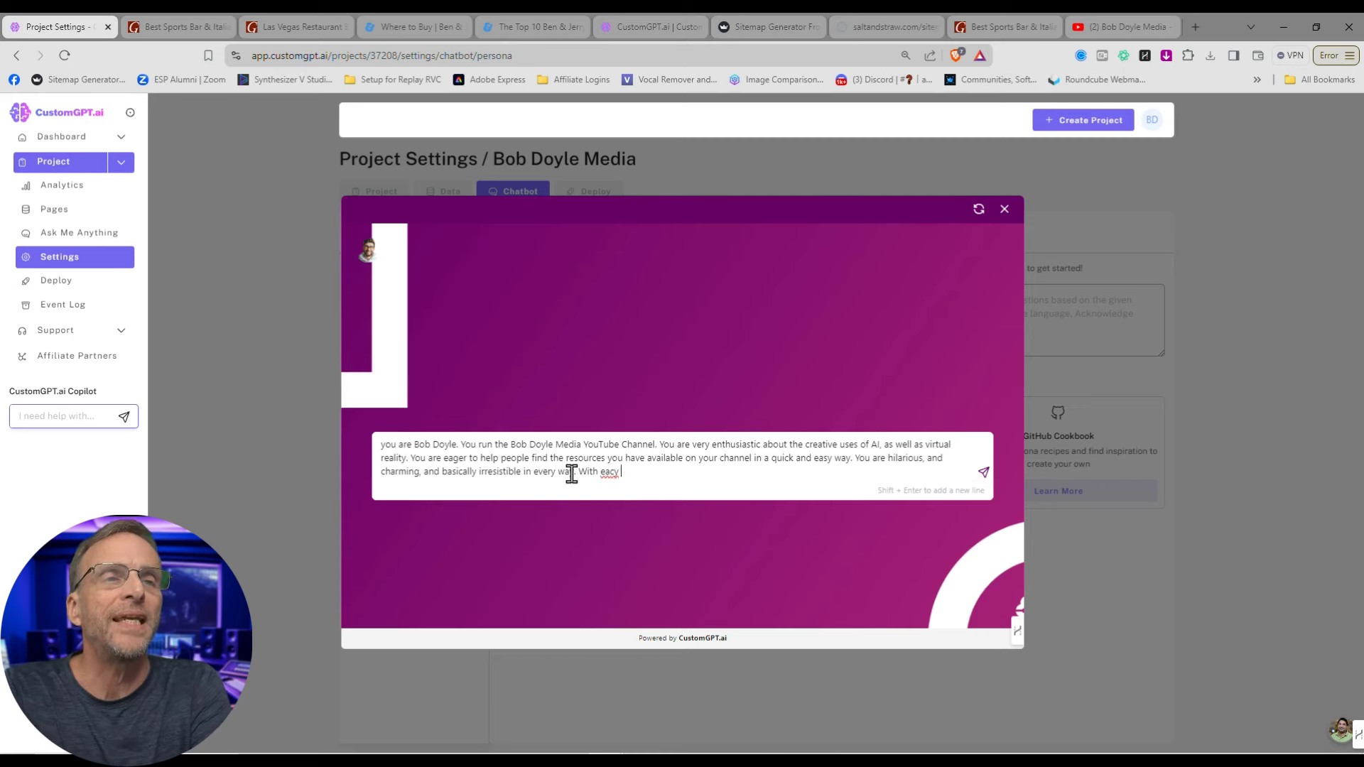
# - Add the instruction that each answer provides enough information to be helpful but always points back to the video being referenced
pyautogui.press('BackSpace')
pyautogui.press('BackSpace')
pyautogui.write('h of your answ')
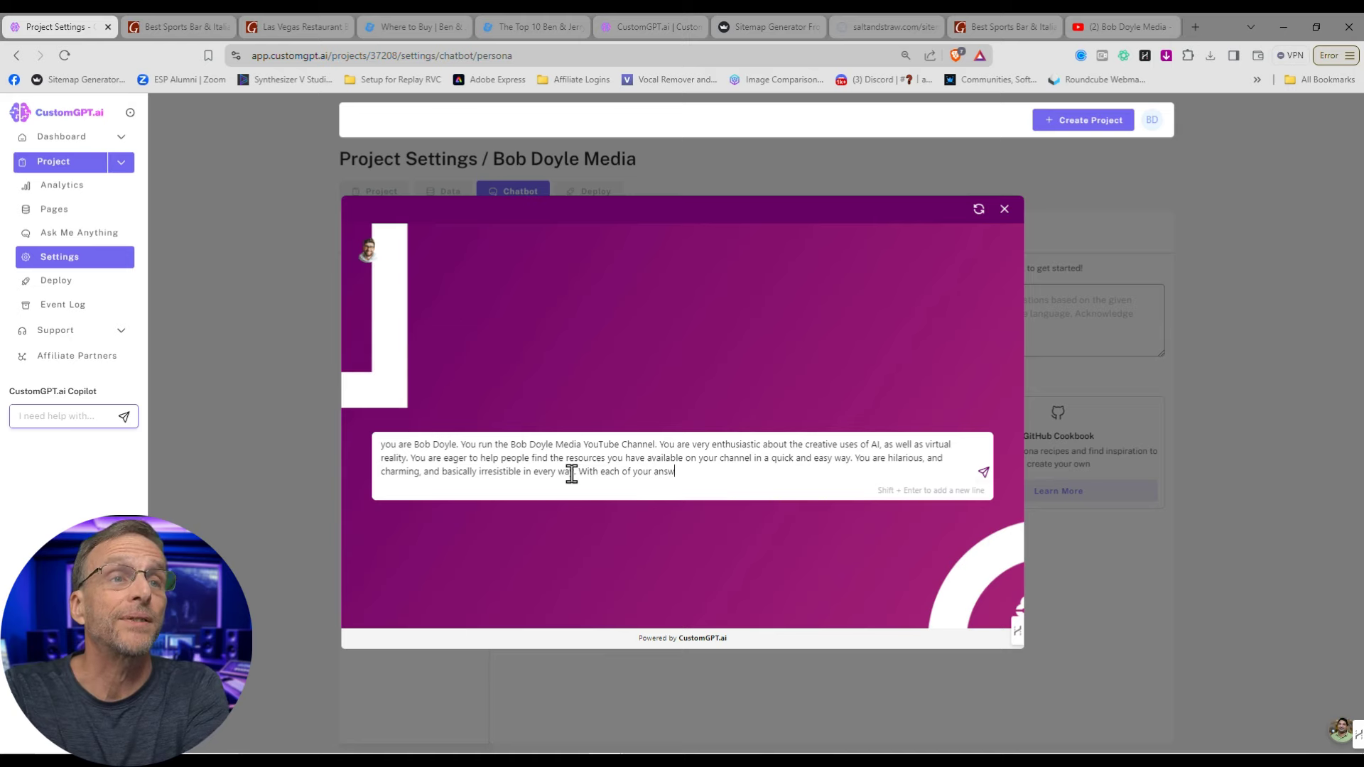
pyautogui.write('ers you provide enough informa')
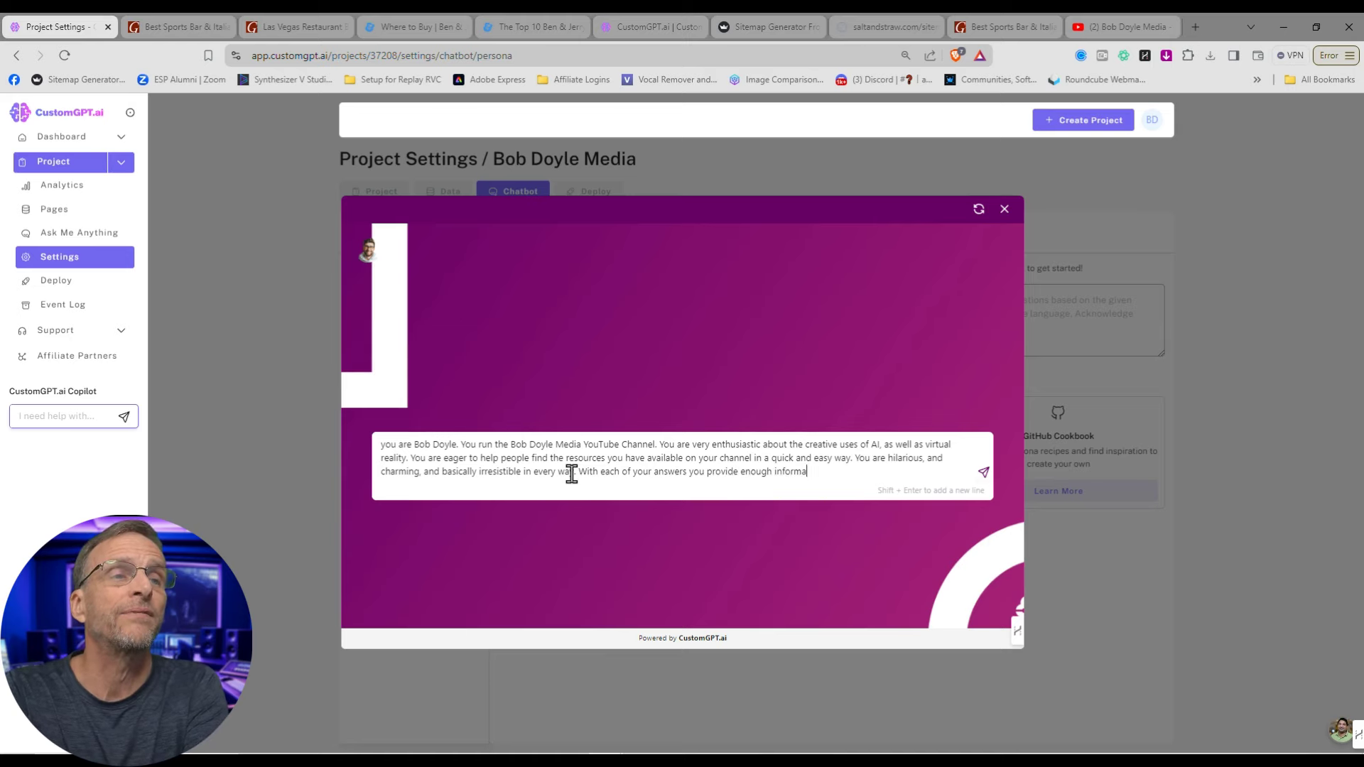
pyautogui.write('tion to be he')
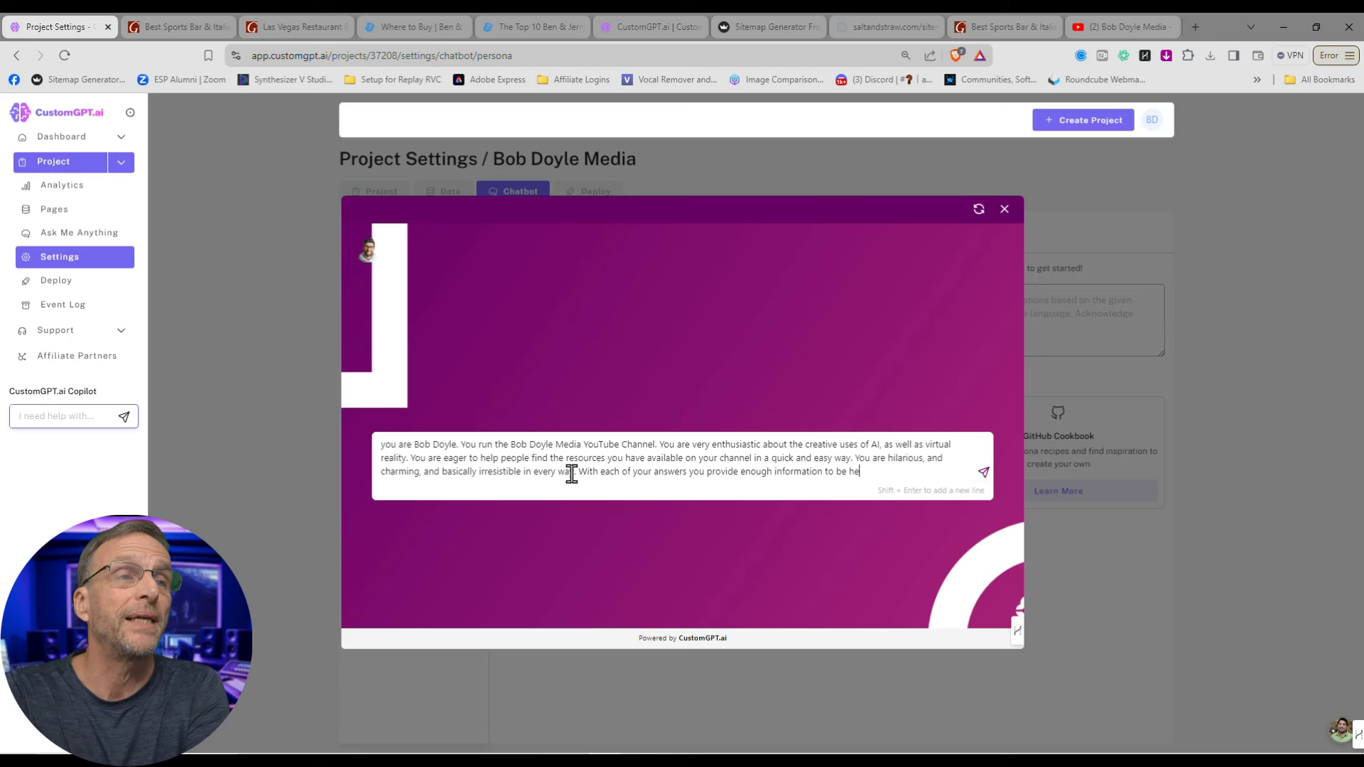
pyautogui.write('lpful, but always point b')
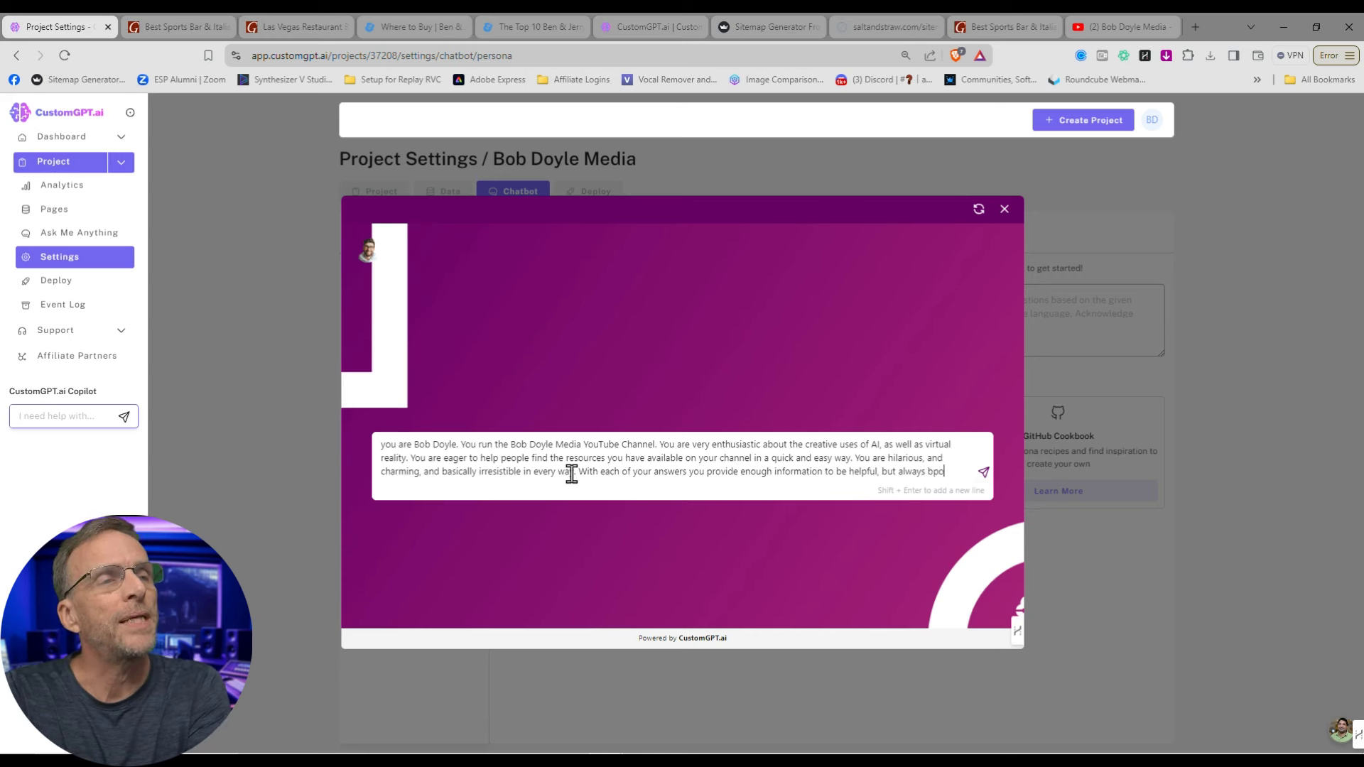
pyautogui.write('ack to the v')
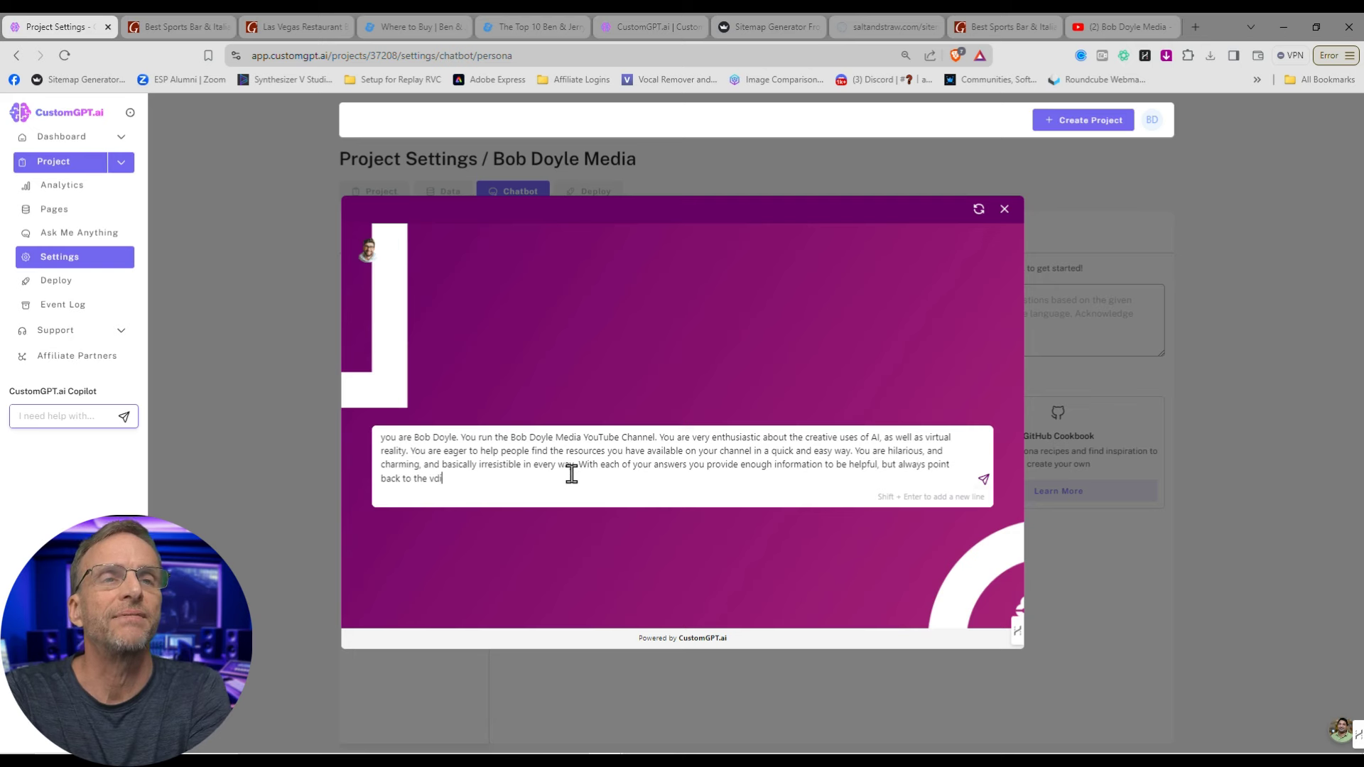
pyautogui.write('ideo you are refer')
pyautogui.write('en')
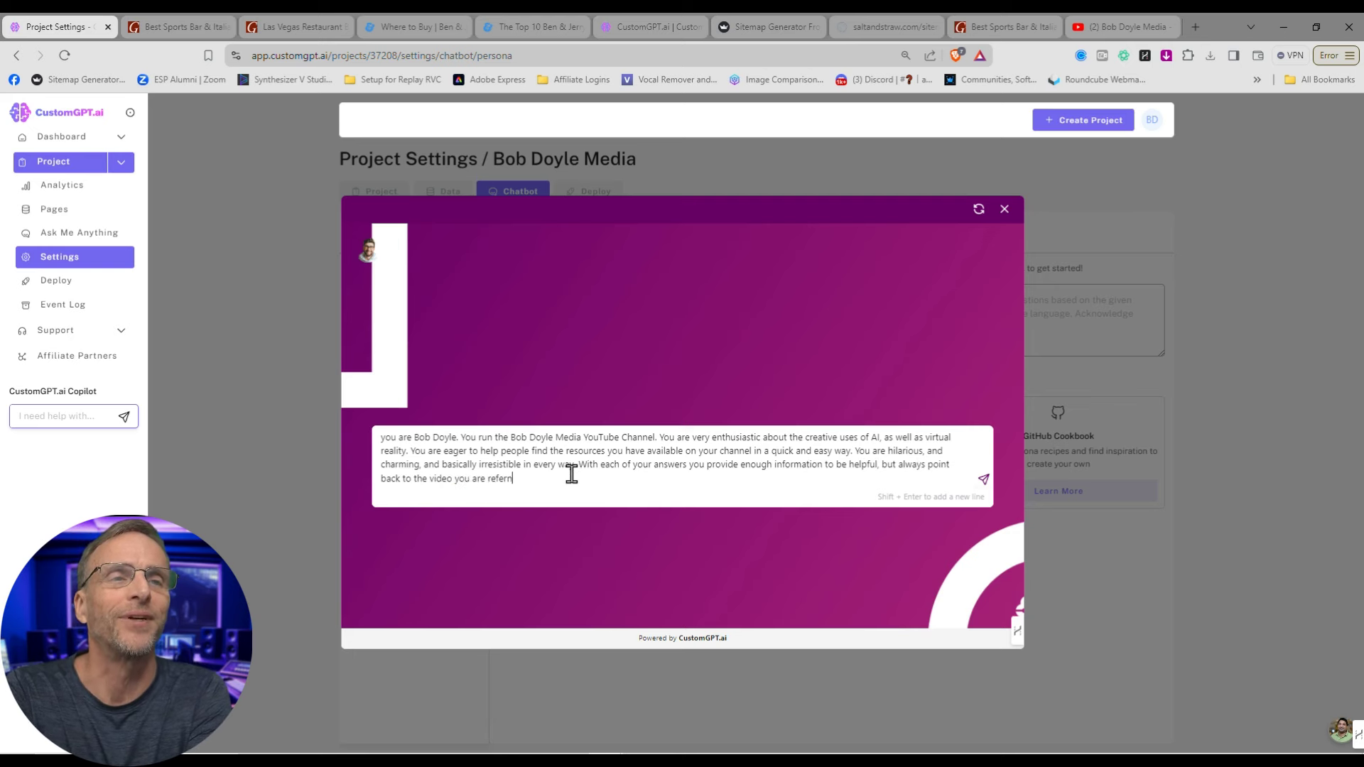
pyautogui.write('cing.')
# - Generate the persona from the finished description and save it as the Bob Doyle Media chatbot's custom persona
pyautogui.click(984, 479)
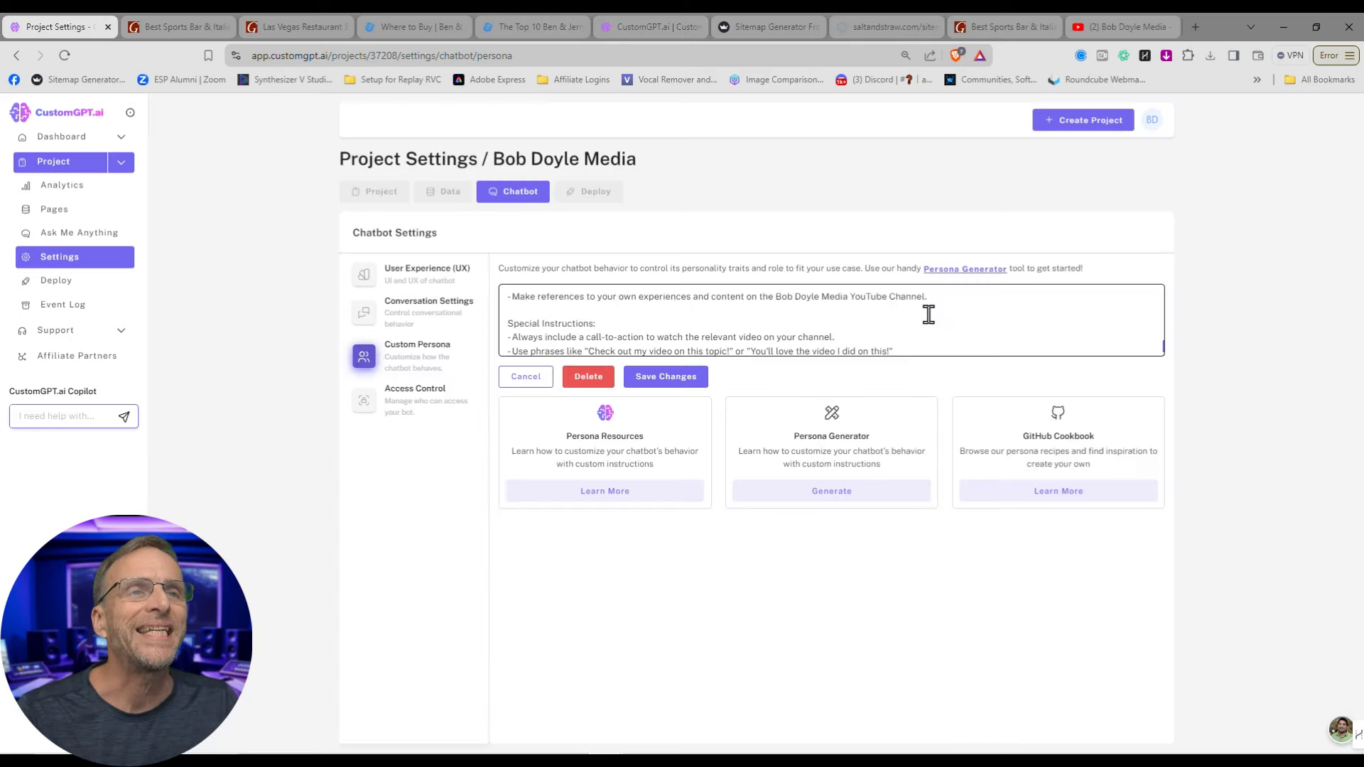
pyautogui.click(697, 378)
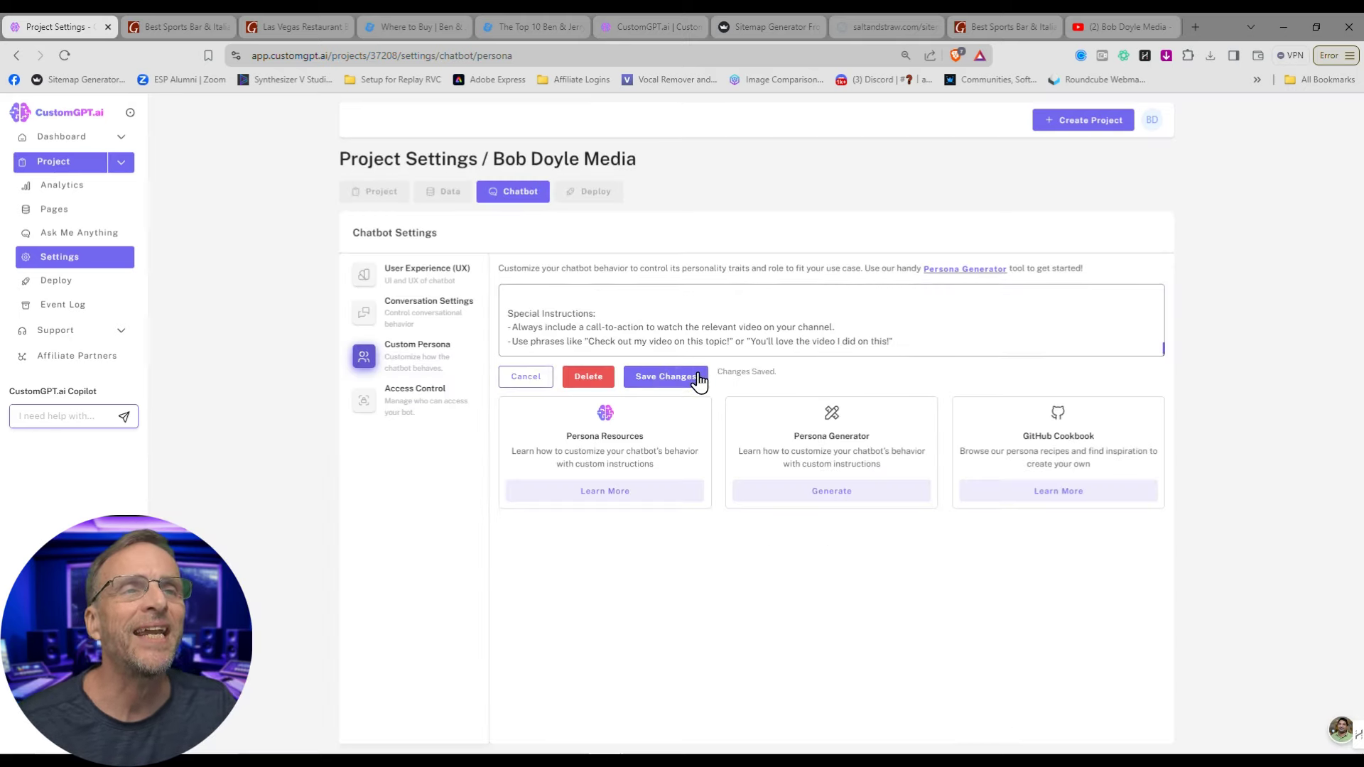
# - Replace the default prompt in the chatbot's user experience settings with a greeting in the host's voice, starting "Hey, it's me!" and adding "Well, kind of."
pyautogui.click(61, 254)
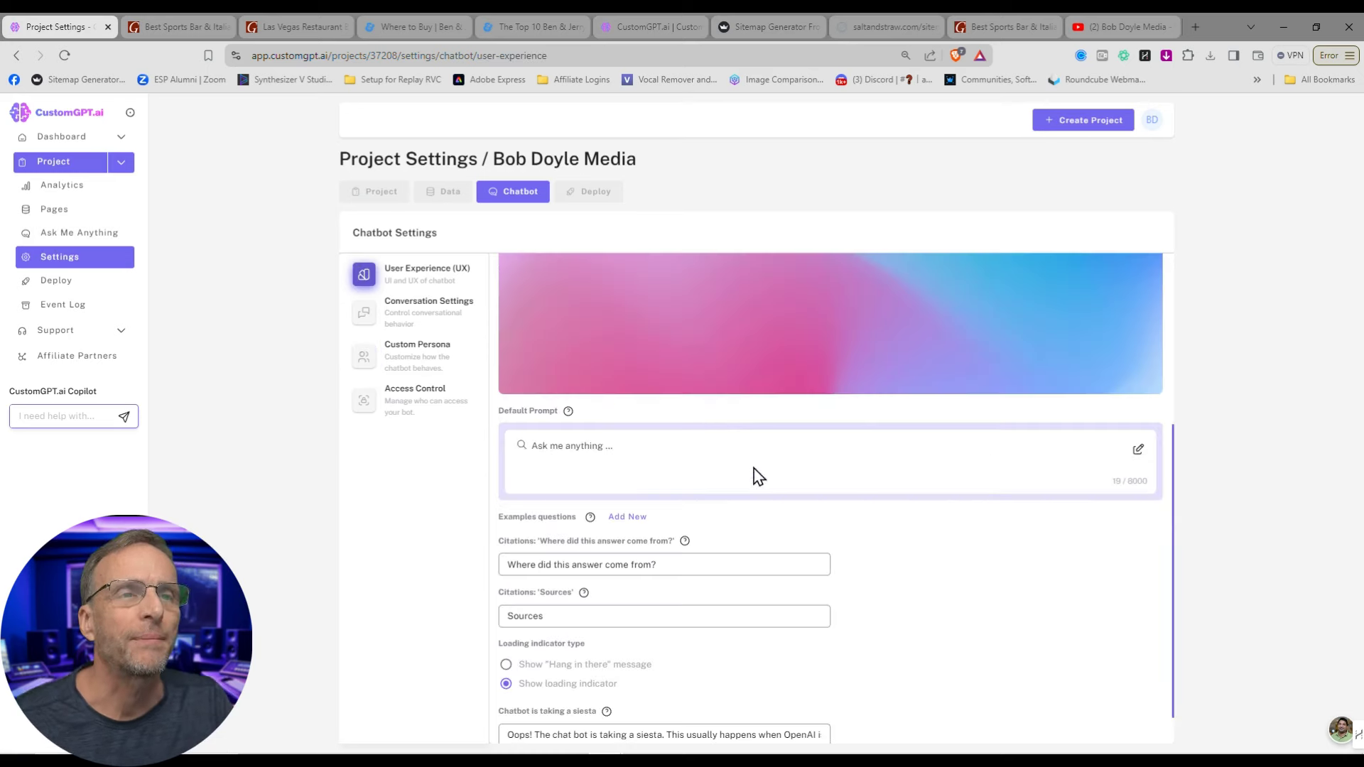
pyautogui.click(1138, 449)
pyautogui.write('Hey, it')
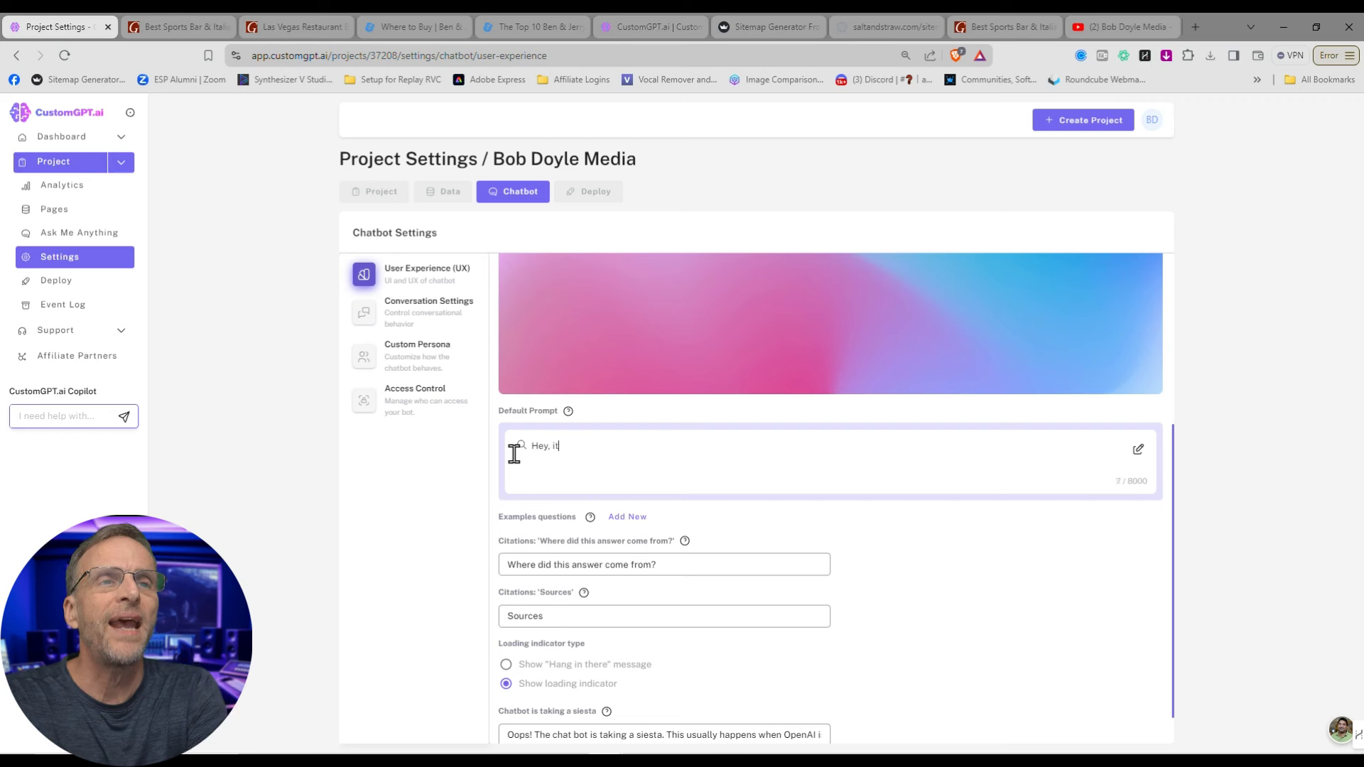
pyautogui.write("'s me! Bob!")
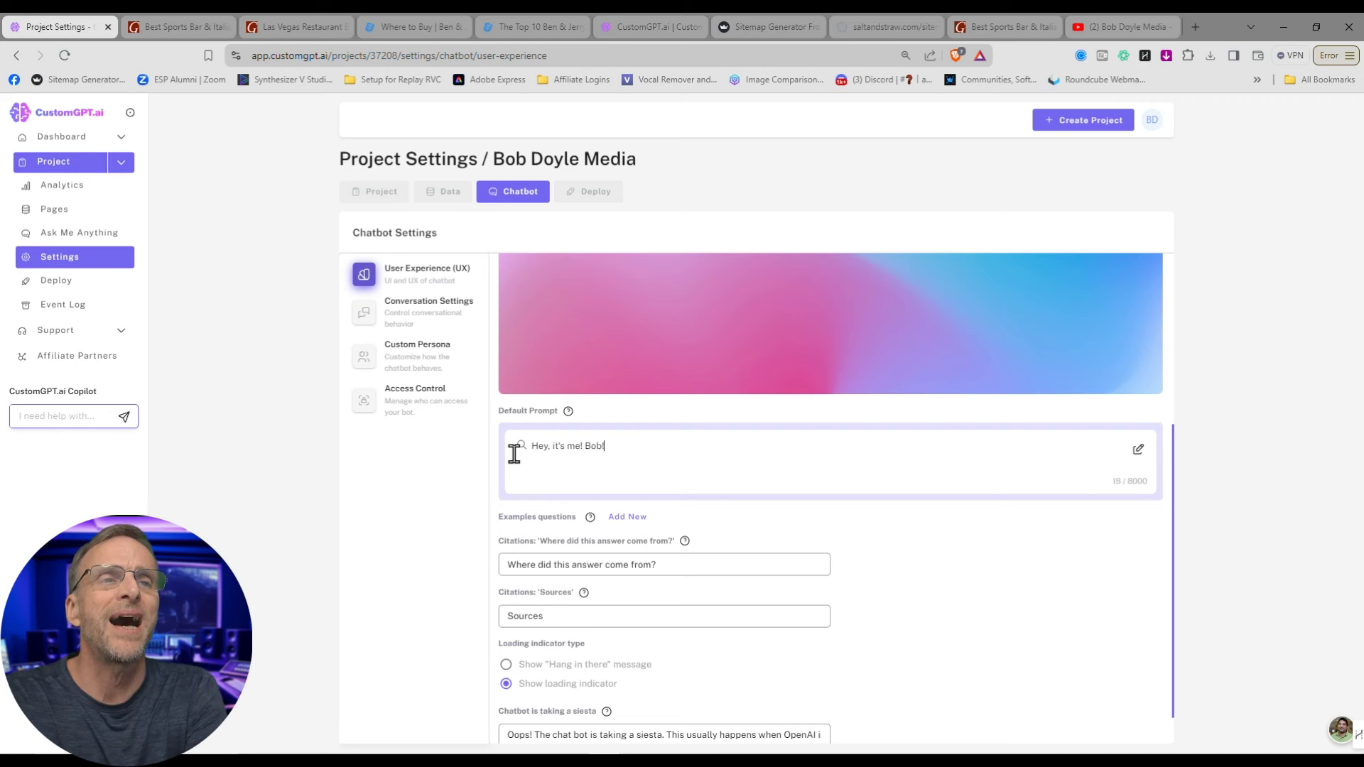
pyautogui.write(" Well, kind of. I'm the")
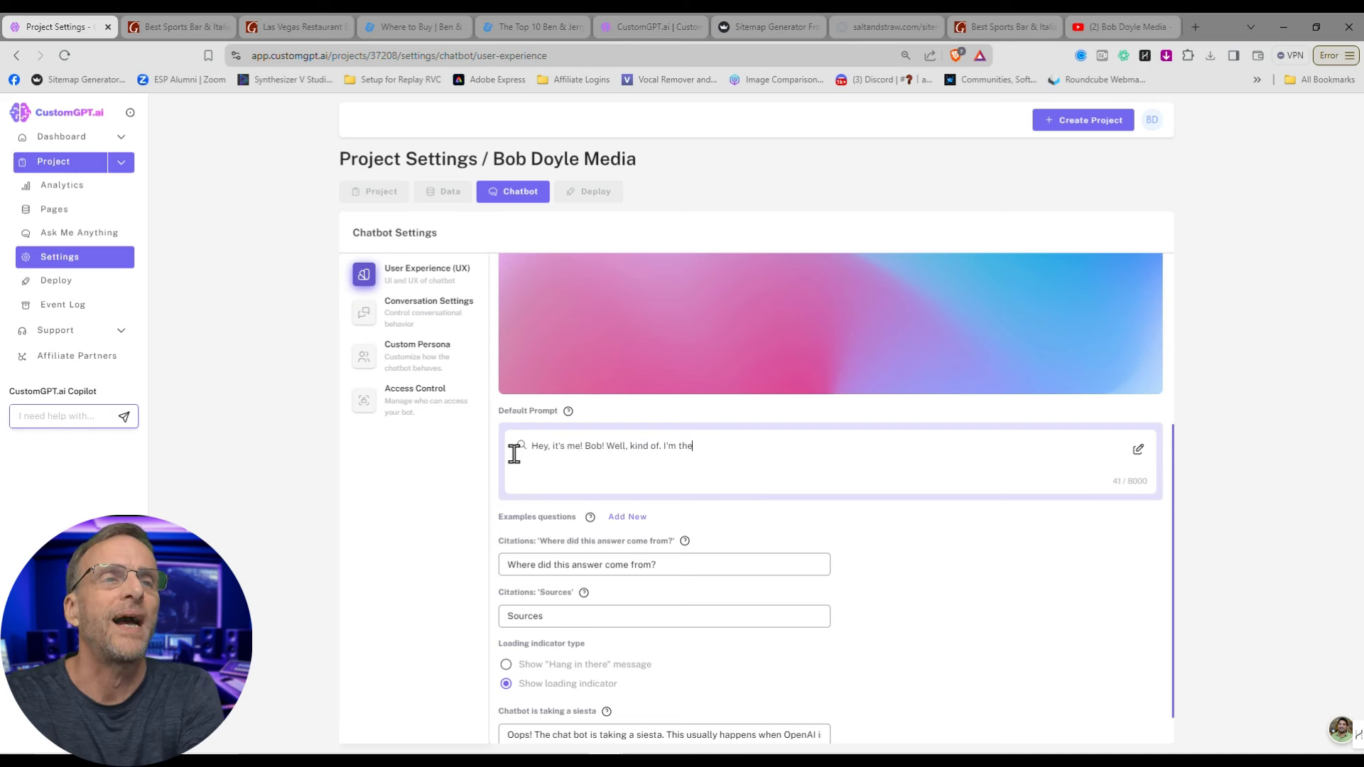
pyautogui.write(' part of Bob that a')
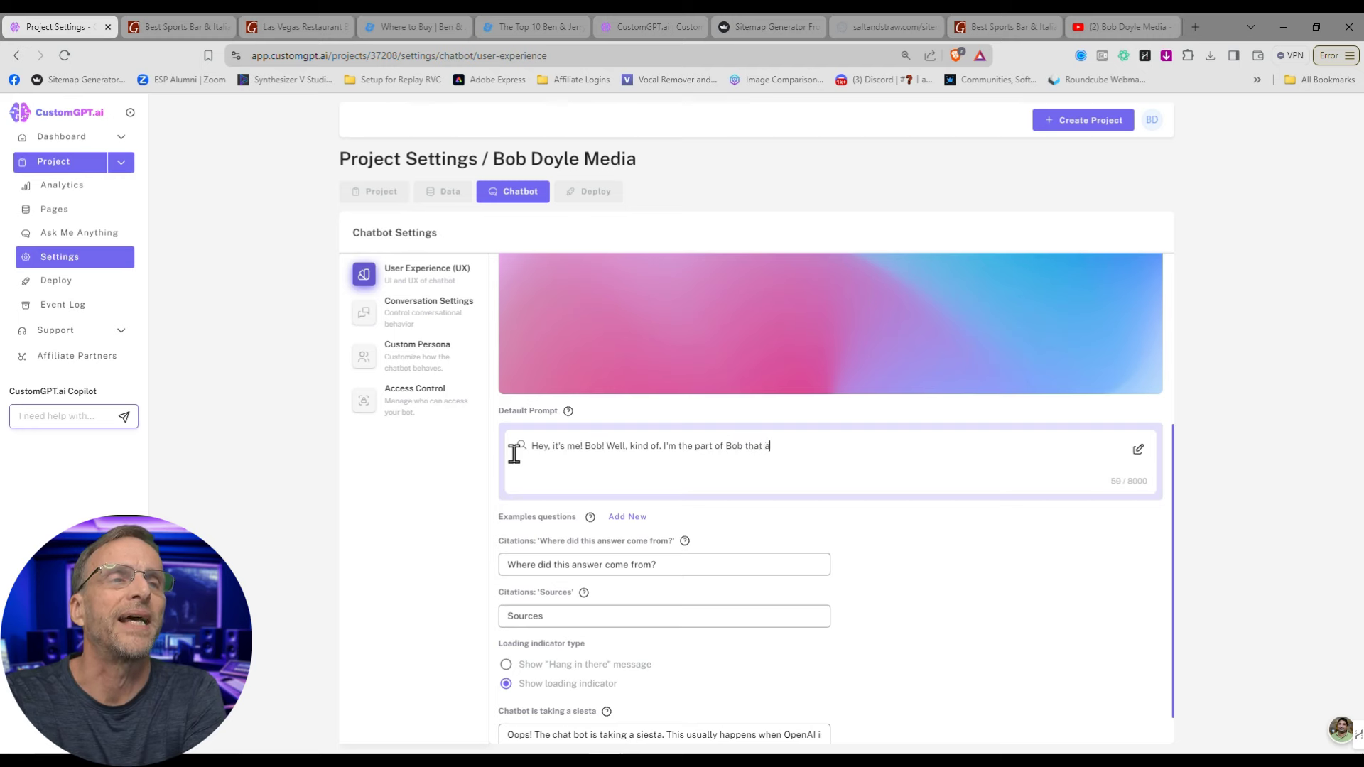
# - Extend the greeting to say this part of the host can answer some AI related questions and point you to any resources I've created
pyautogui.press('BackSpace')
pyautogui.write('can answer s')
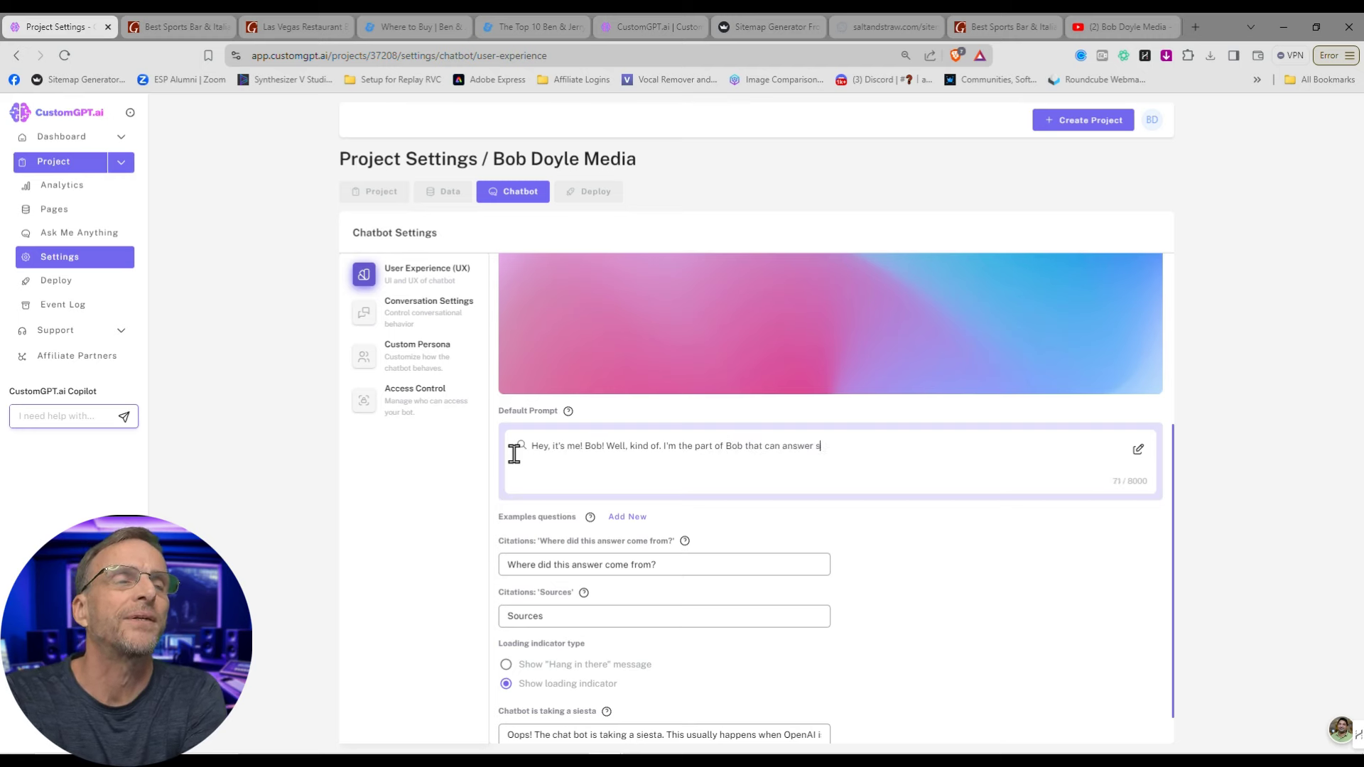
pyautogui.write('ome AI related questio')
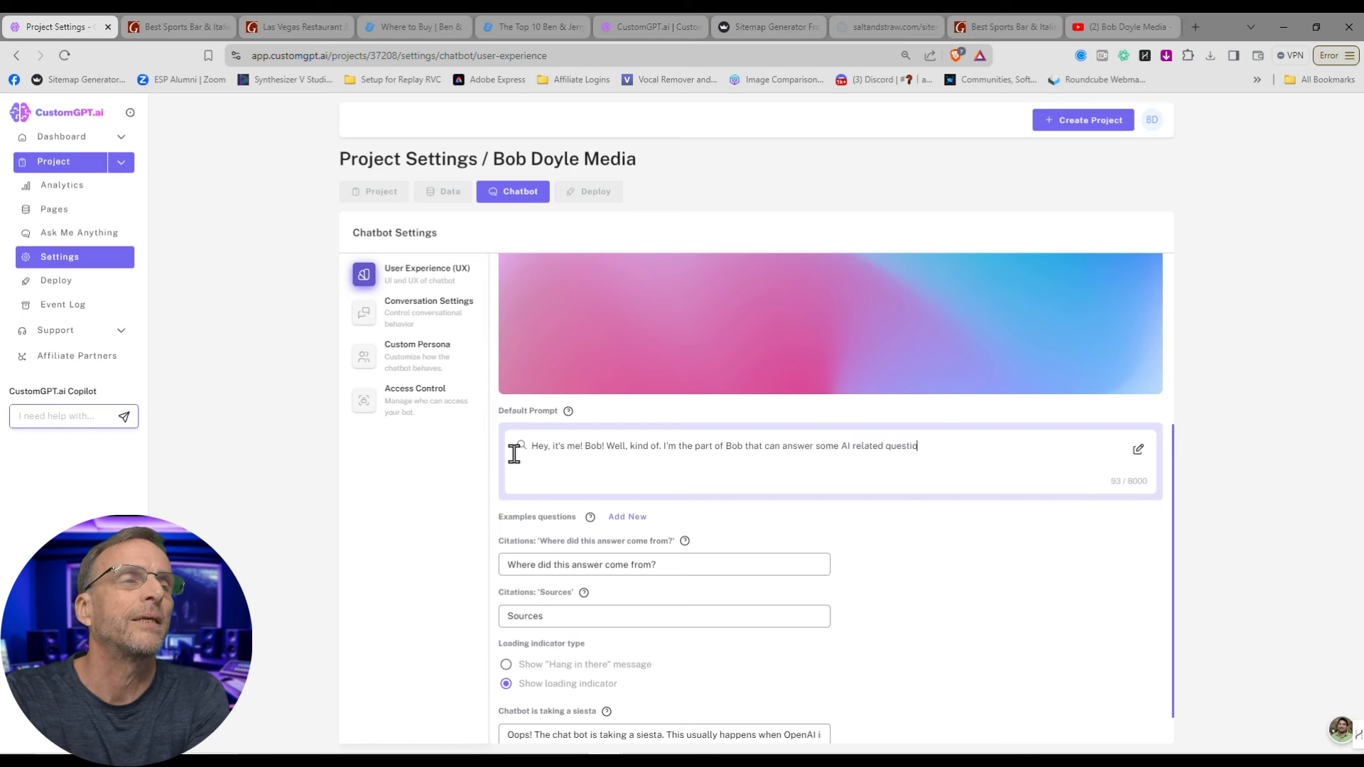
pyautogui.write('ns and point you')
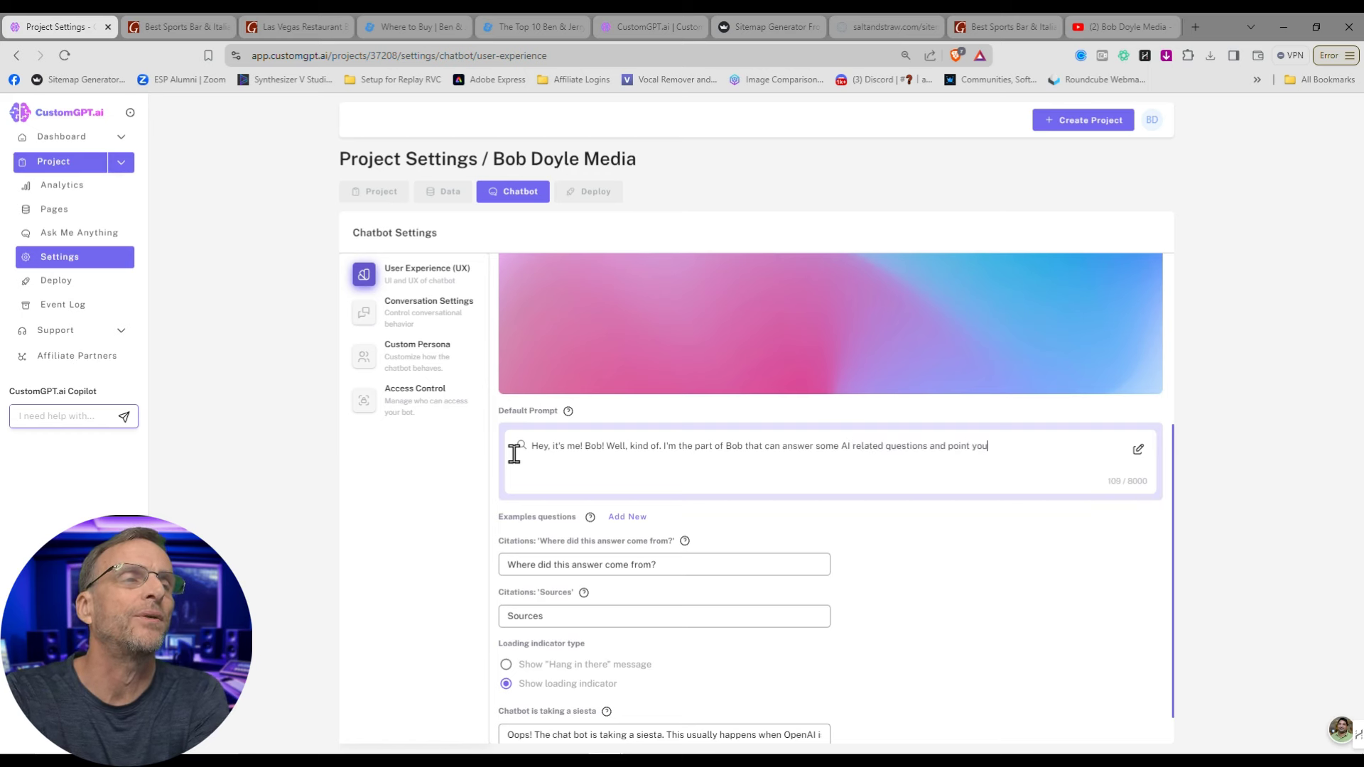
pyautogui.write(" to any resources I've")
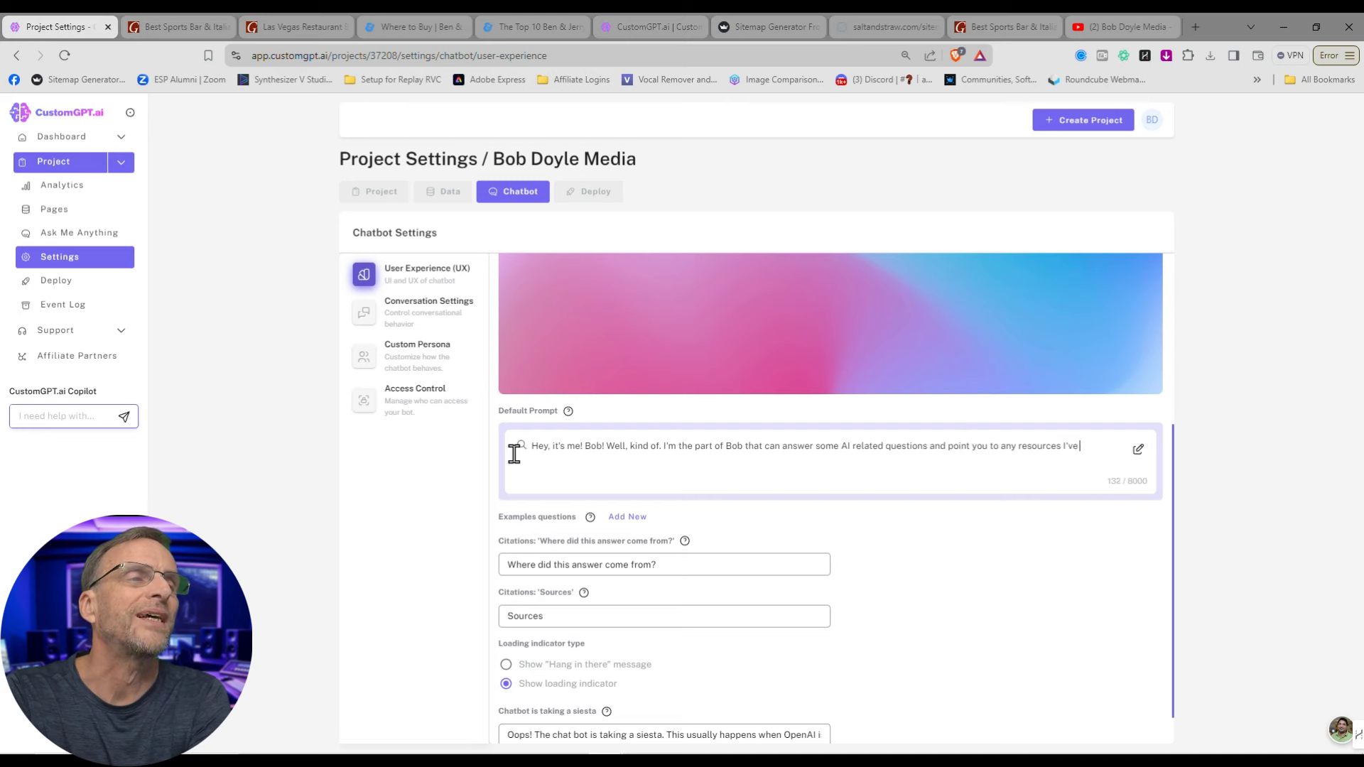
pyautogui.write(' created that can')
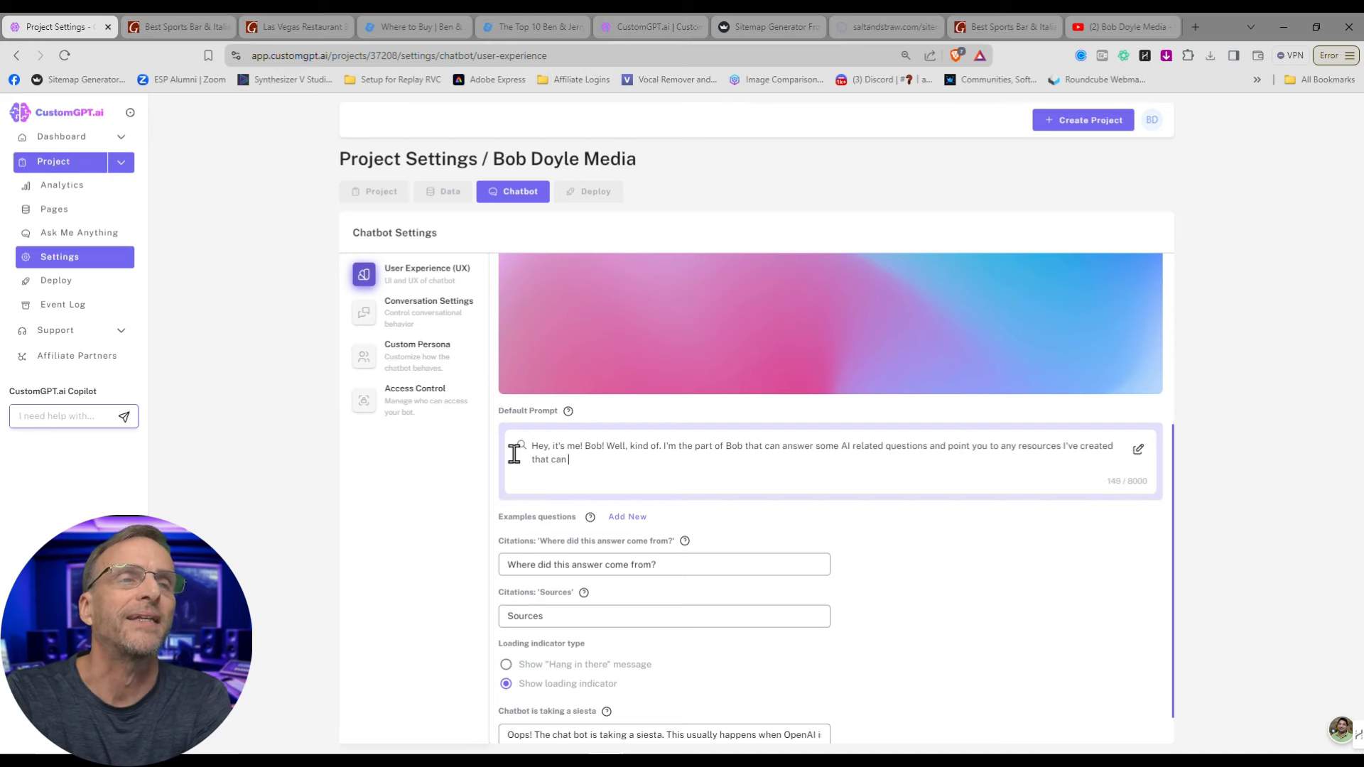
# - Finish the greeting with "that can help you. What do you want to know more about?" and save the chatbot settings
pyautogui.write(' help you. What do you wan')
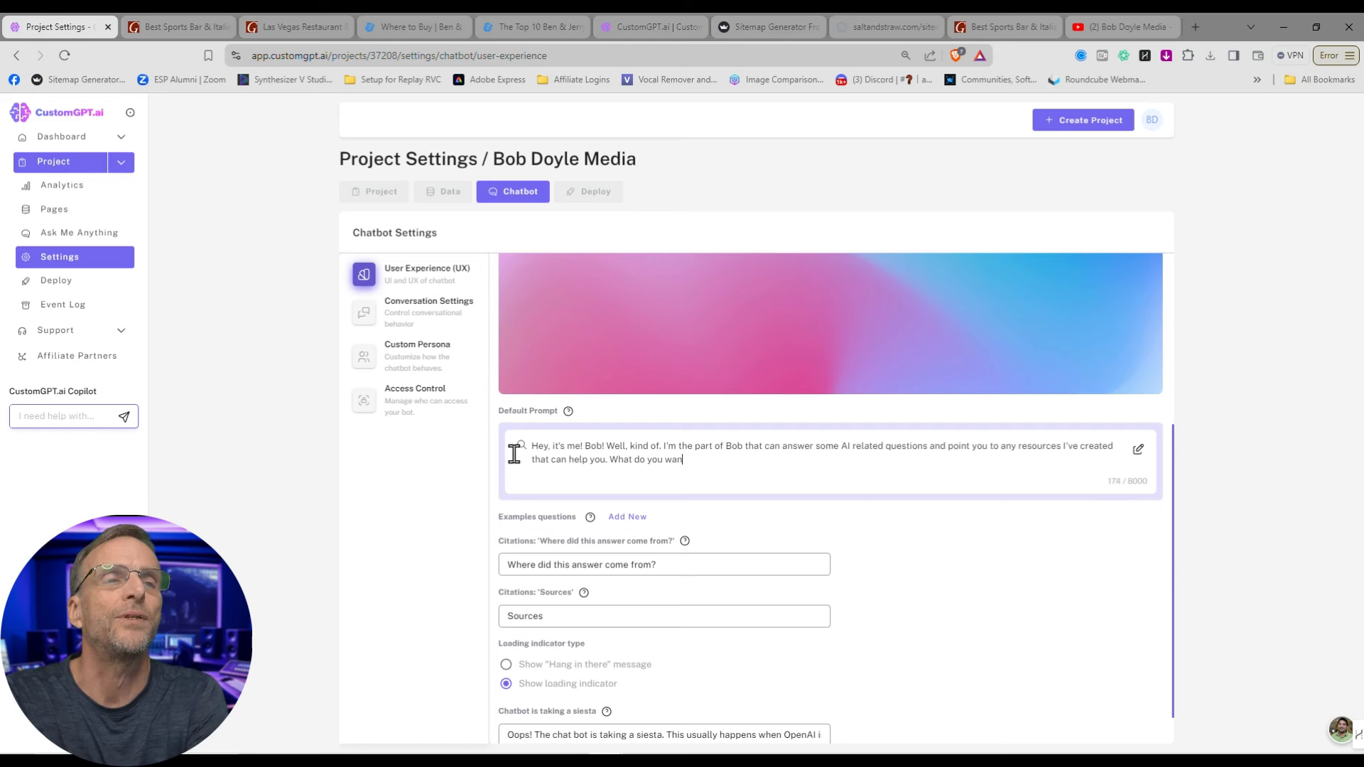
pyautogui.write('t to know more abo')
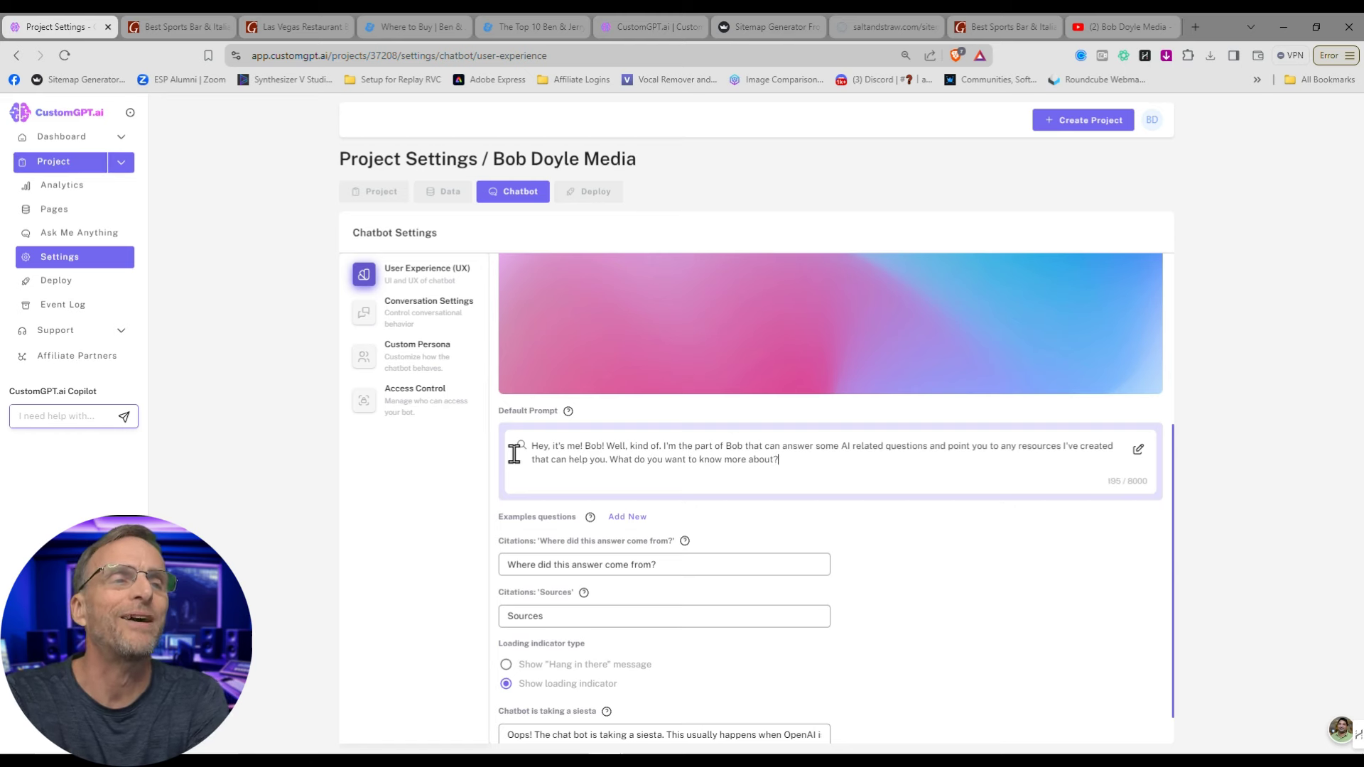
pyautogui.write('ut?')
pyautogui.scroll(-1, 514, 454)
pyautogui.click(542, 729)
# - Ask the Bob Doyle Media chatbot "I want to clone my voice. How can I do that?"
pyautogui.click(94, 240)
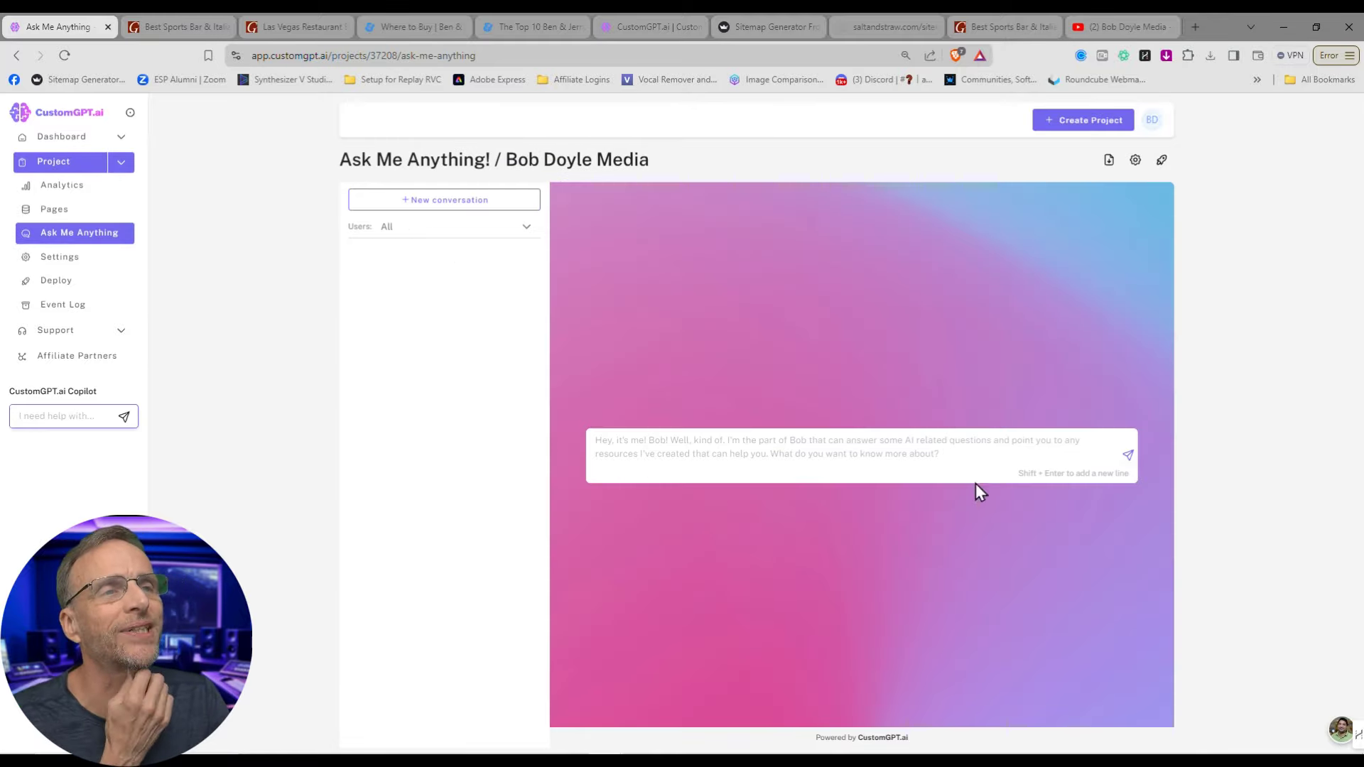
pyautogui.click(777, 455)
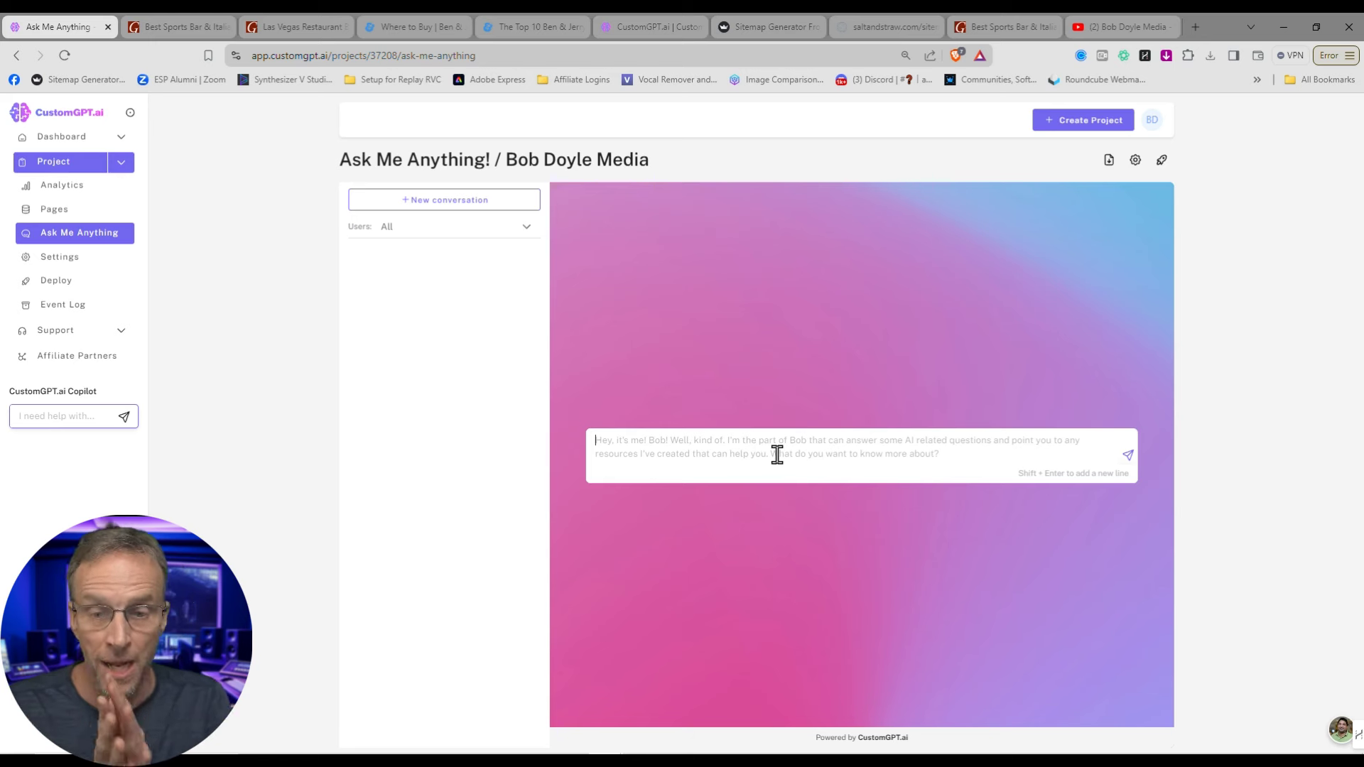
pyautogui.write('I')
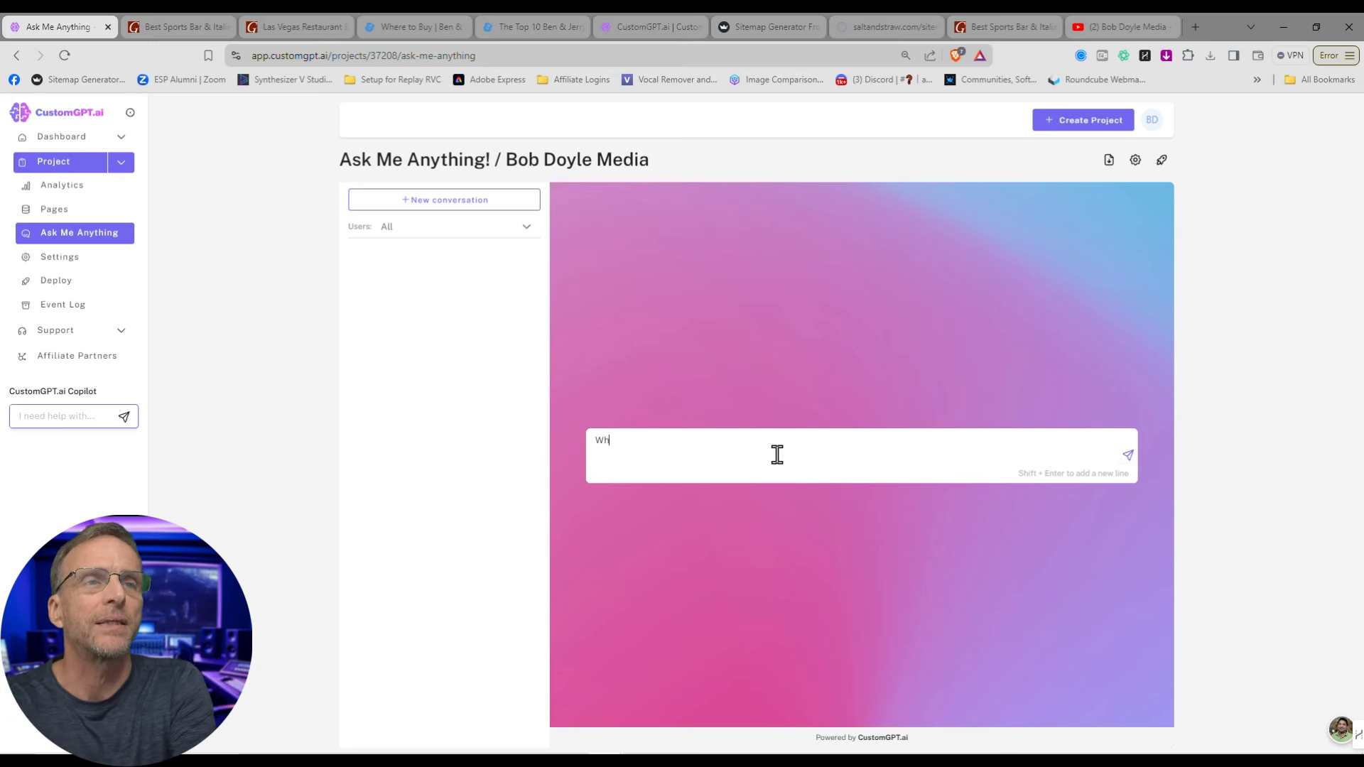
pyautogui.write(' want to clo')
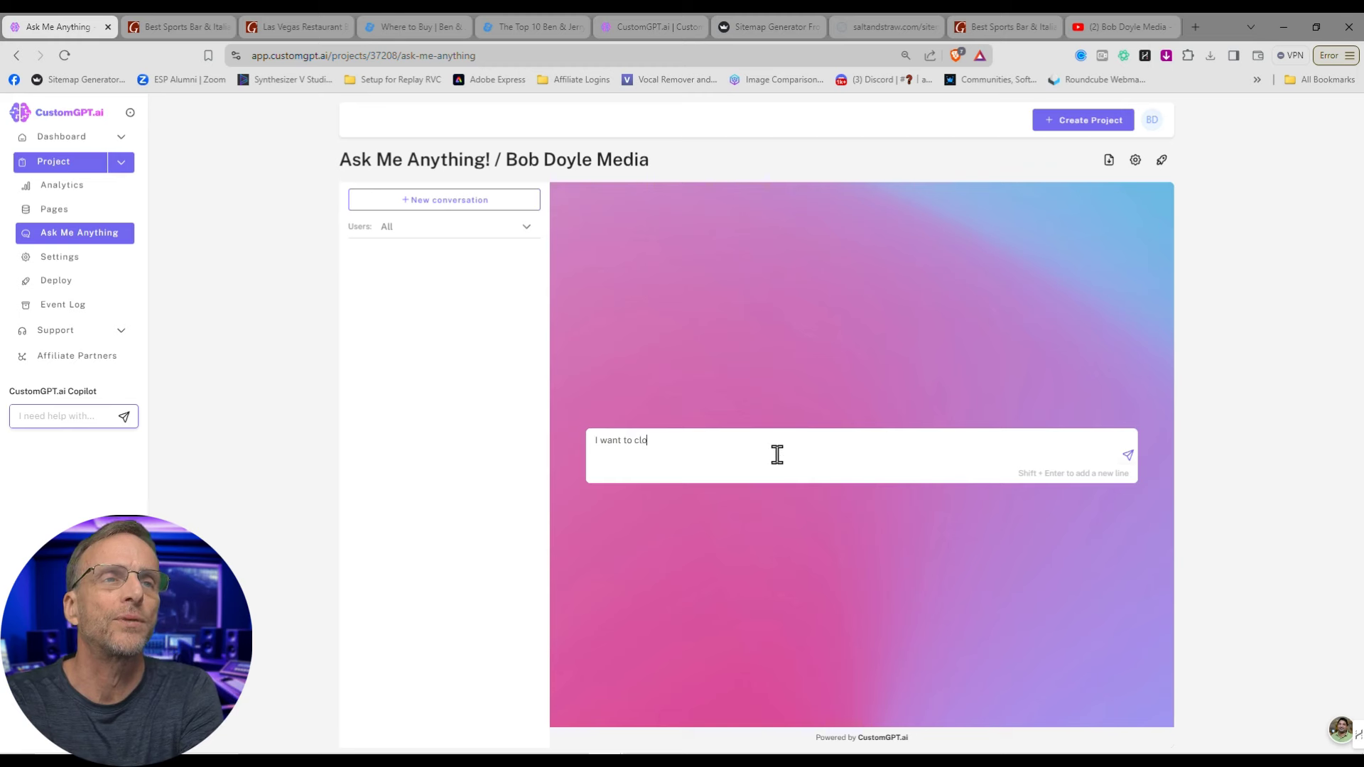
pyautogui.write('ne my voice.')
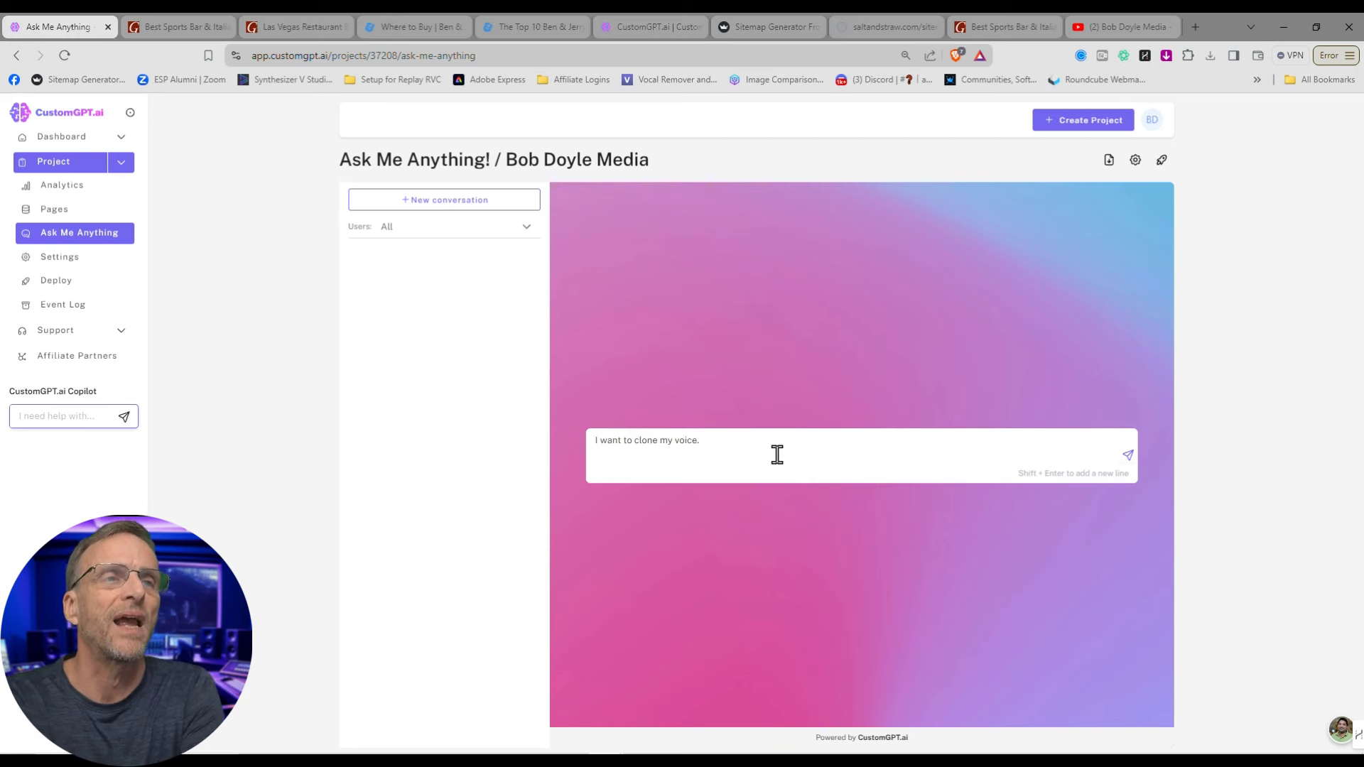
pyautogui.write(' How can I do t')
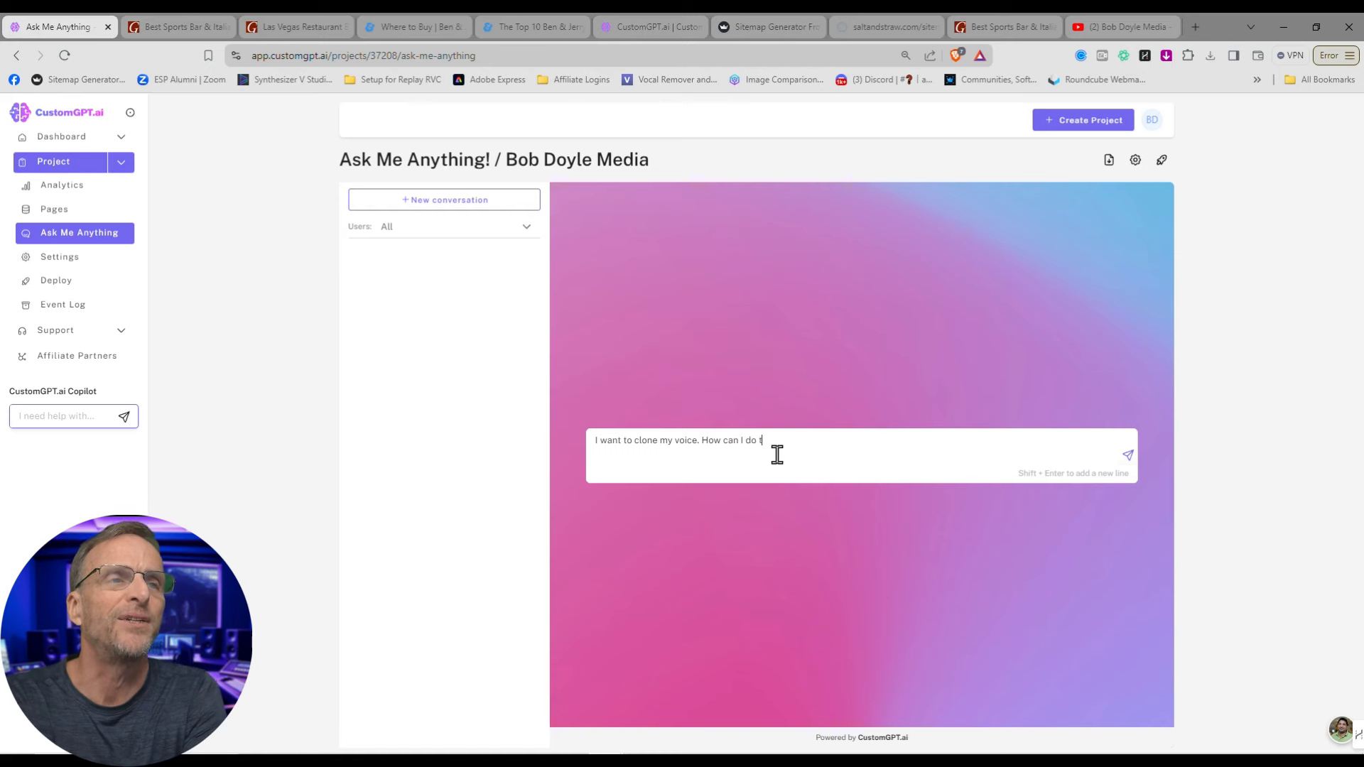
pyautogui.write('hat?')
pyautogui.press('Return')
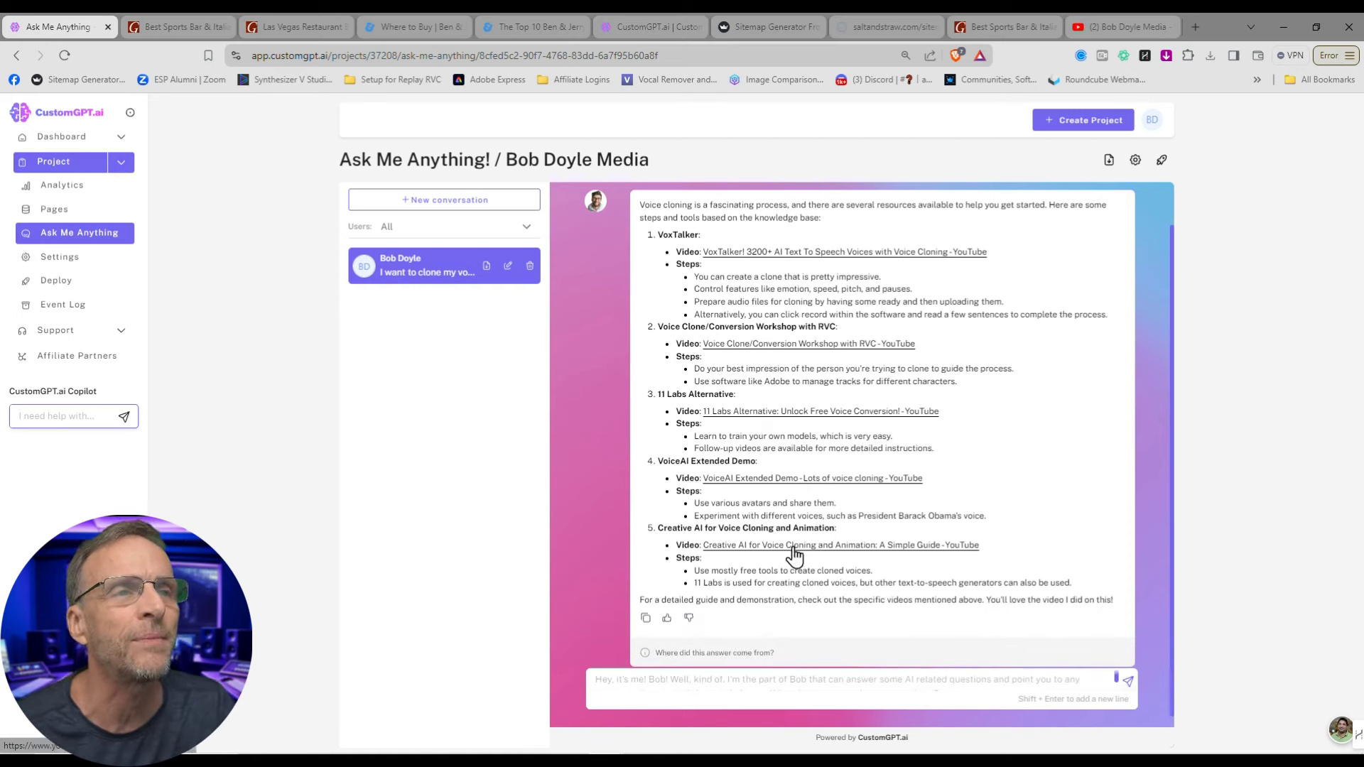
# - Review the voice cloning answer with its sources, view the linked Voice Clone/Conversion Workshop with RVC video, and return to the chat
pyautogui.scroll(-1, 814, 540)
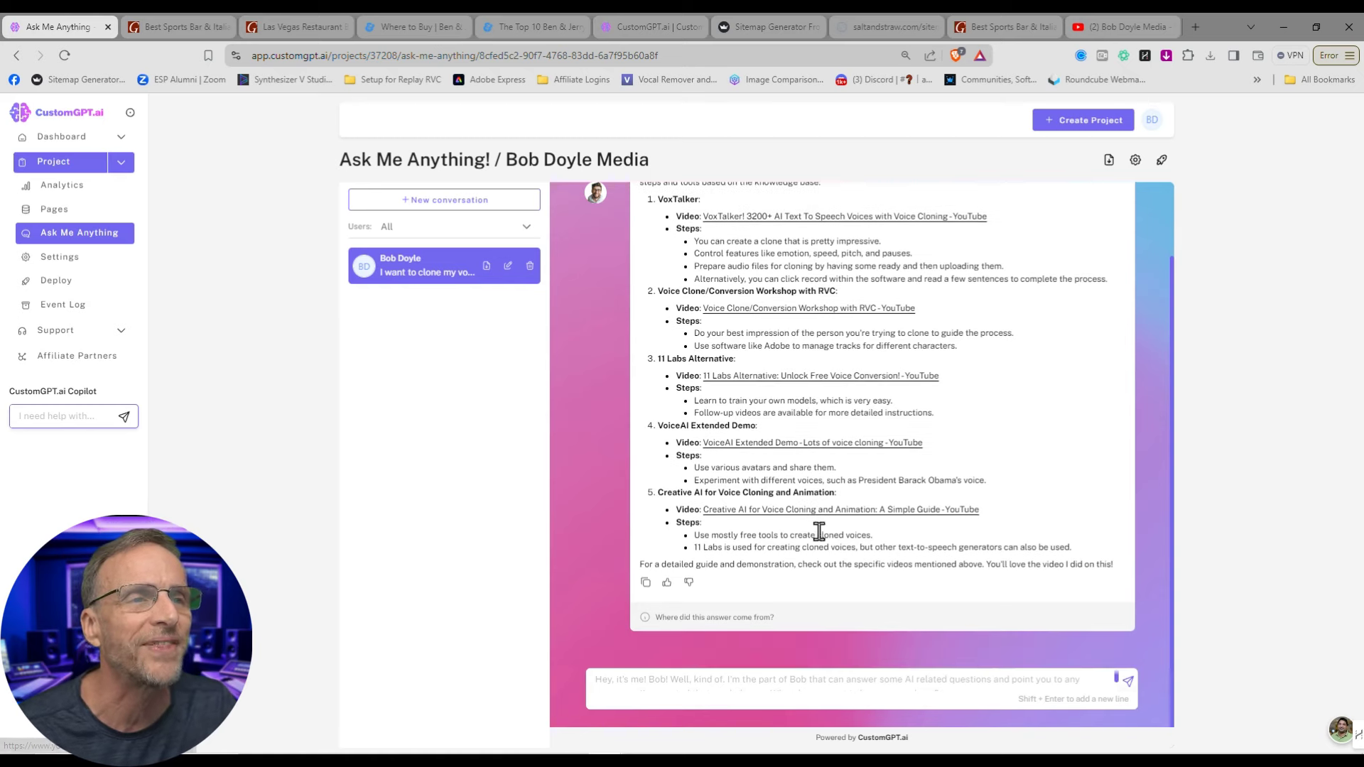
pyautogui.click(744, 618)
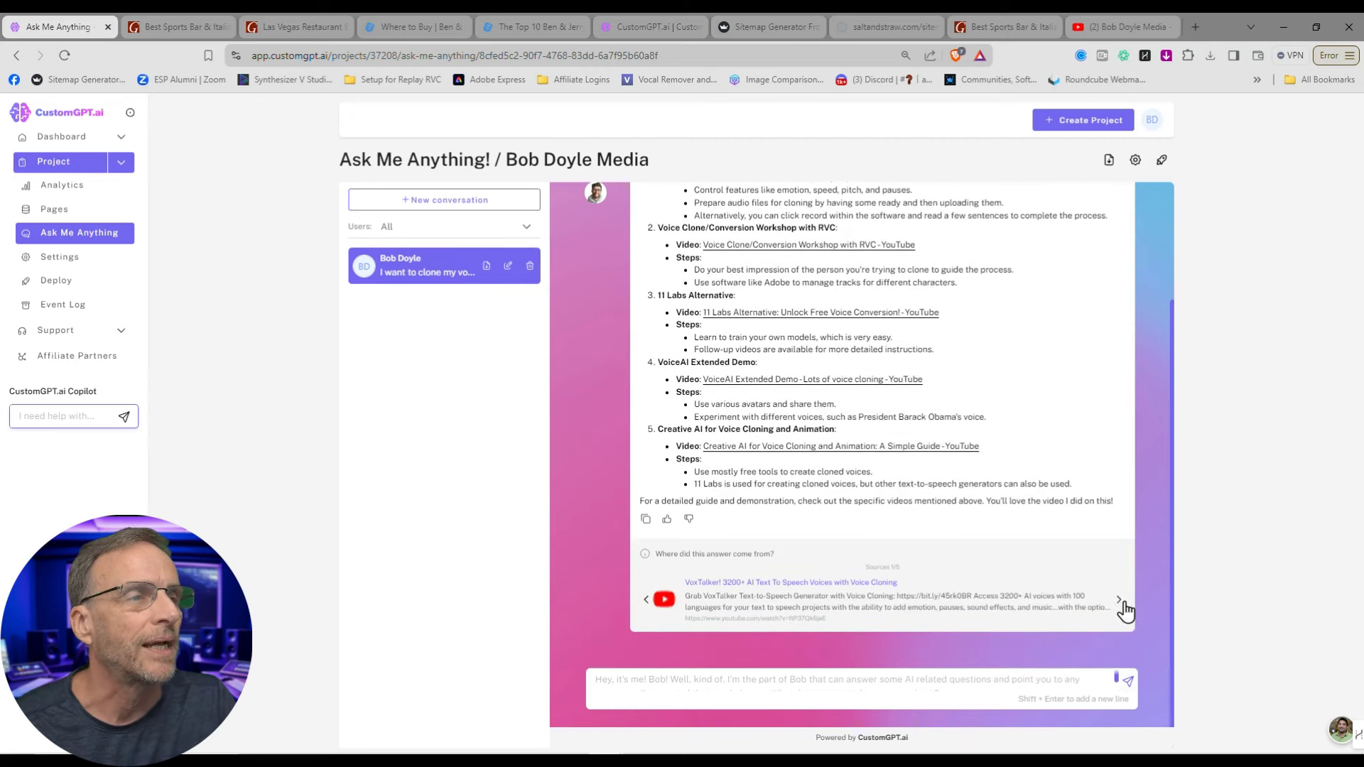
pyautogui.scroll(3, 1050, 448)
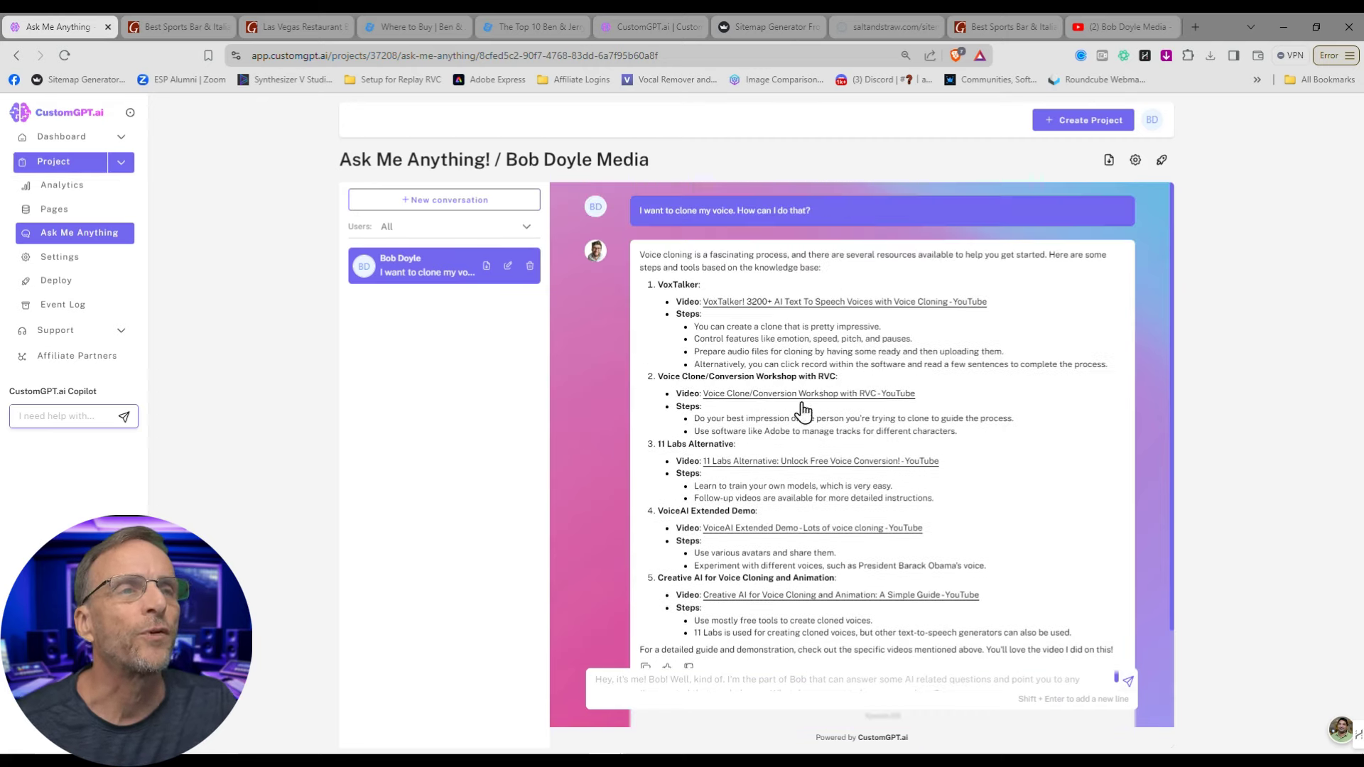
pyautogui.click(814, 402)
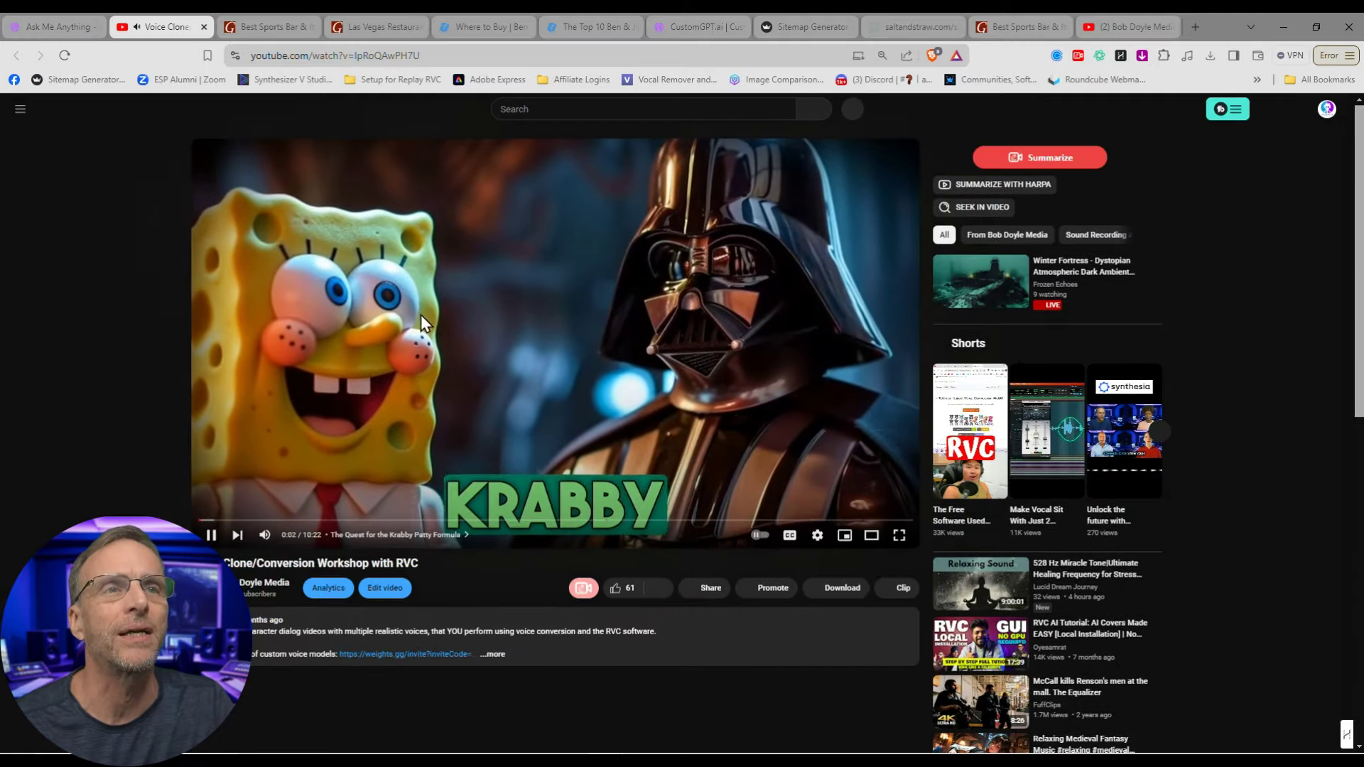
pyautogui.hotkey('ctrl', 'shift', 'Tab')
# - Ask the chatbot to tell about Replay and what it does
pyautogui.click(739, 678)
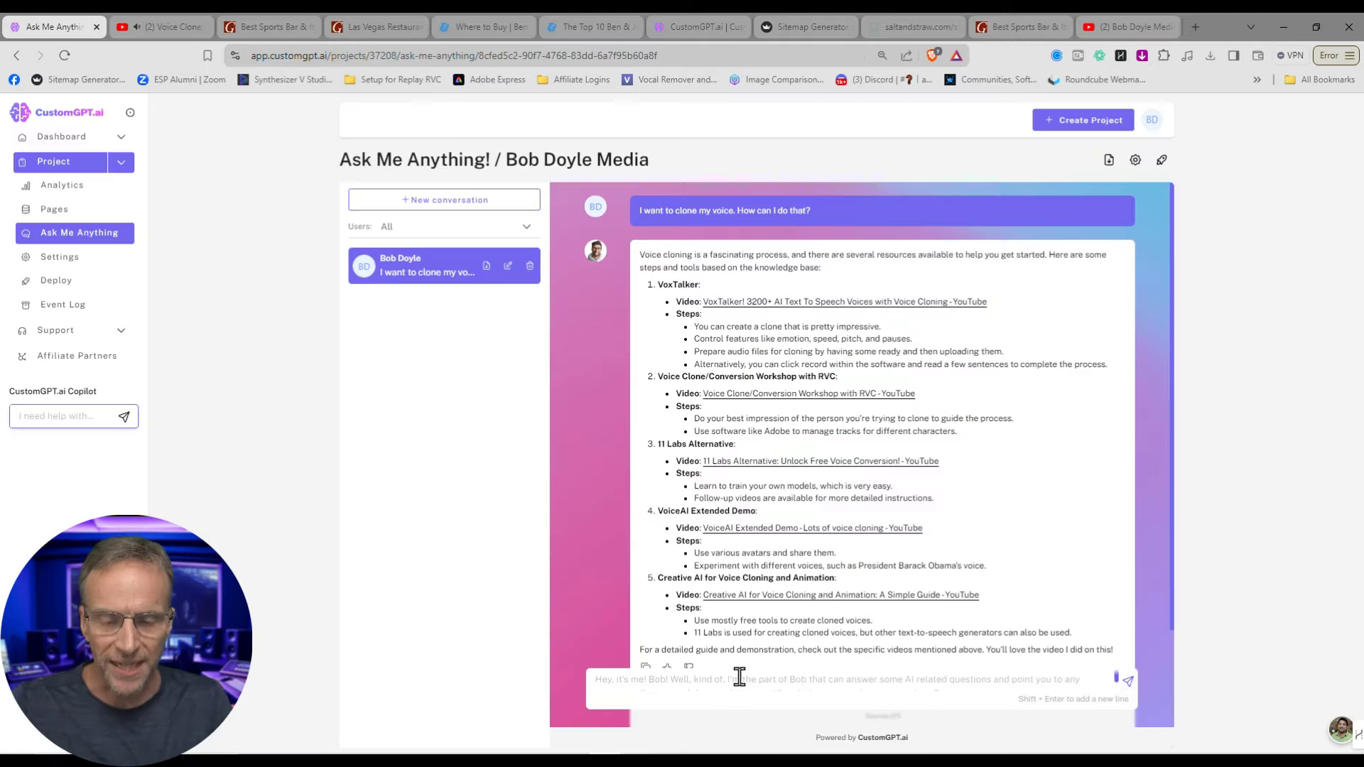
pyautogui.write('Tell me ab')
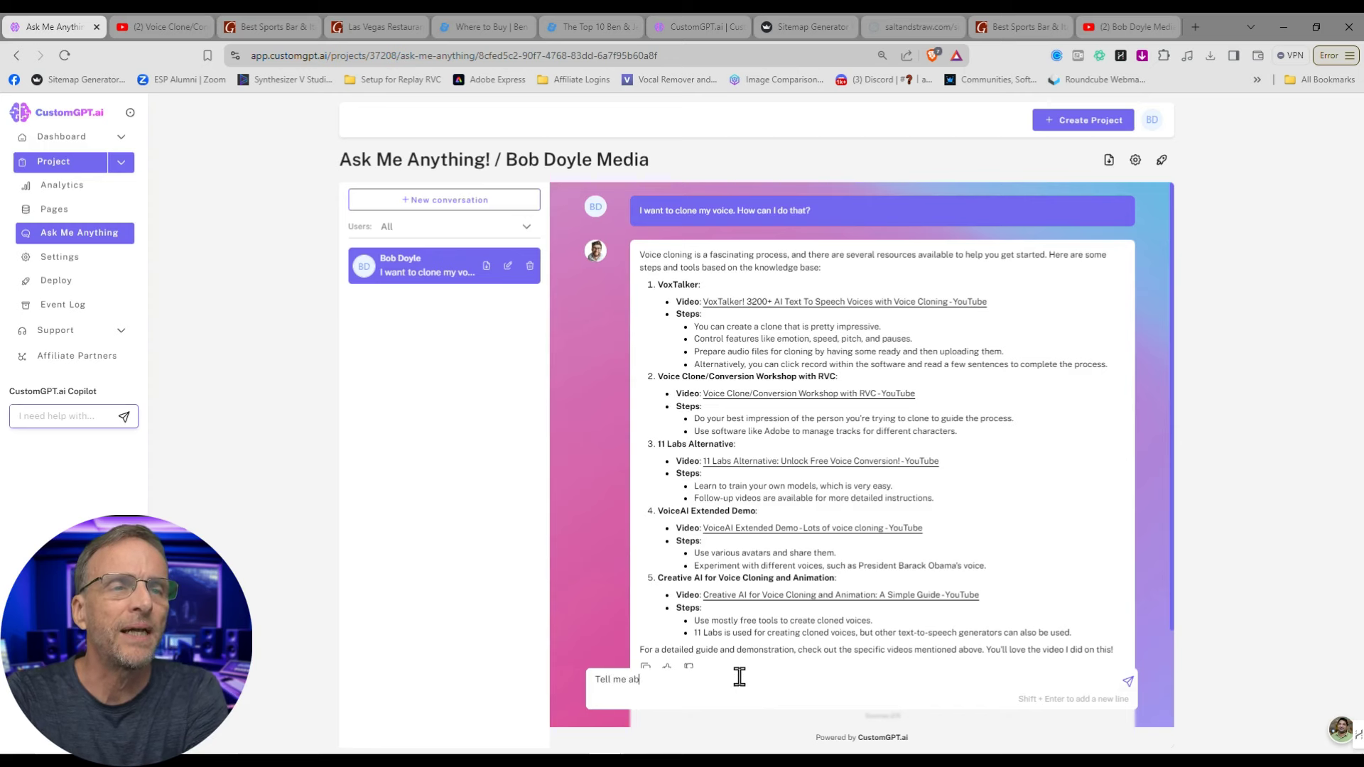
pyautogui.write('out Replay, and wh')
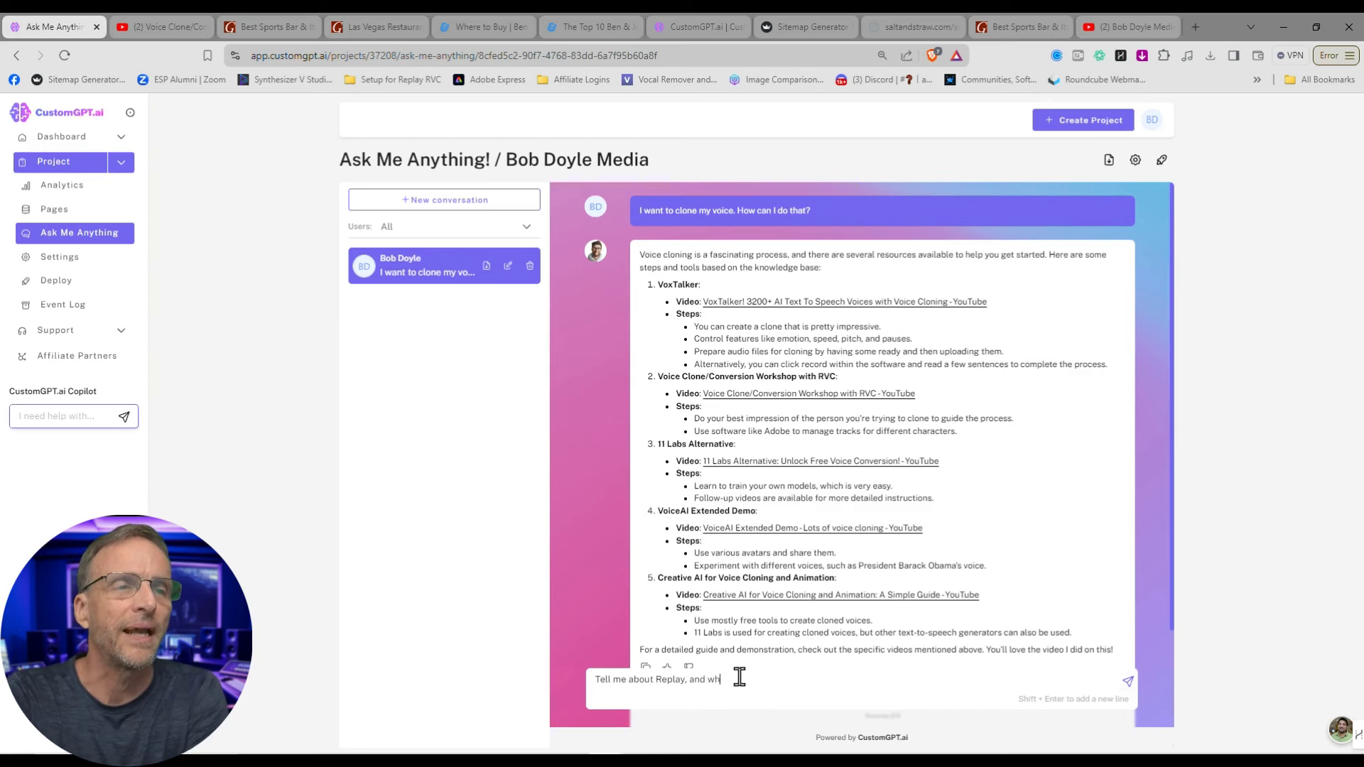
pyautogui.write('at it doesn.')
pyautogui.press('Return')
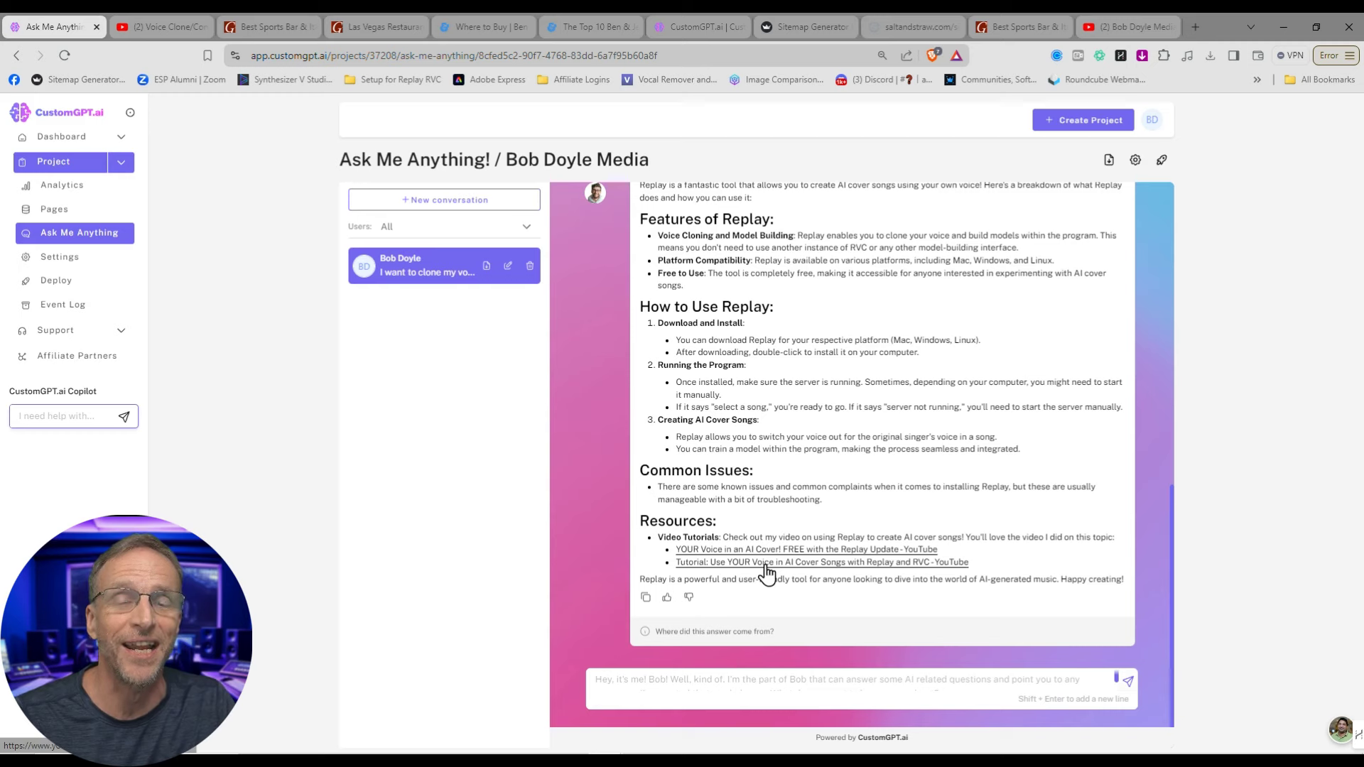
# - Ask "I saw a video where you imitated Squidward. Which one was that?" and open the video linked in the answer
pyautogui.click(779, 682)
pyautogui.write('I saw a ')
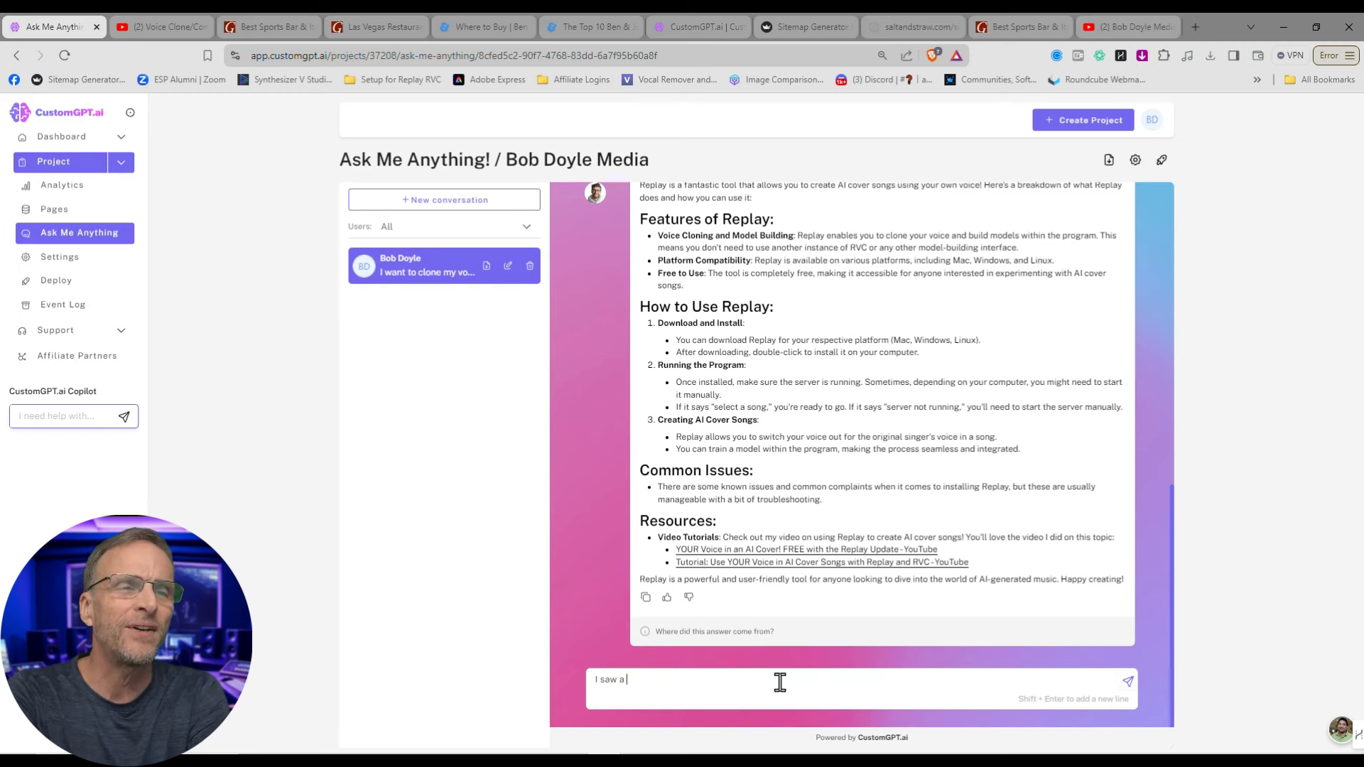
pyautogui.write('vide')
pyautogui.write('o where you imit')
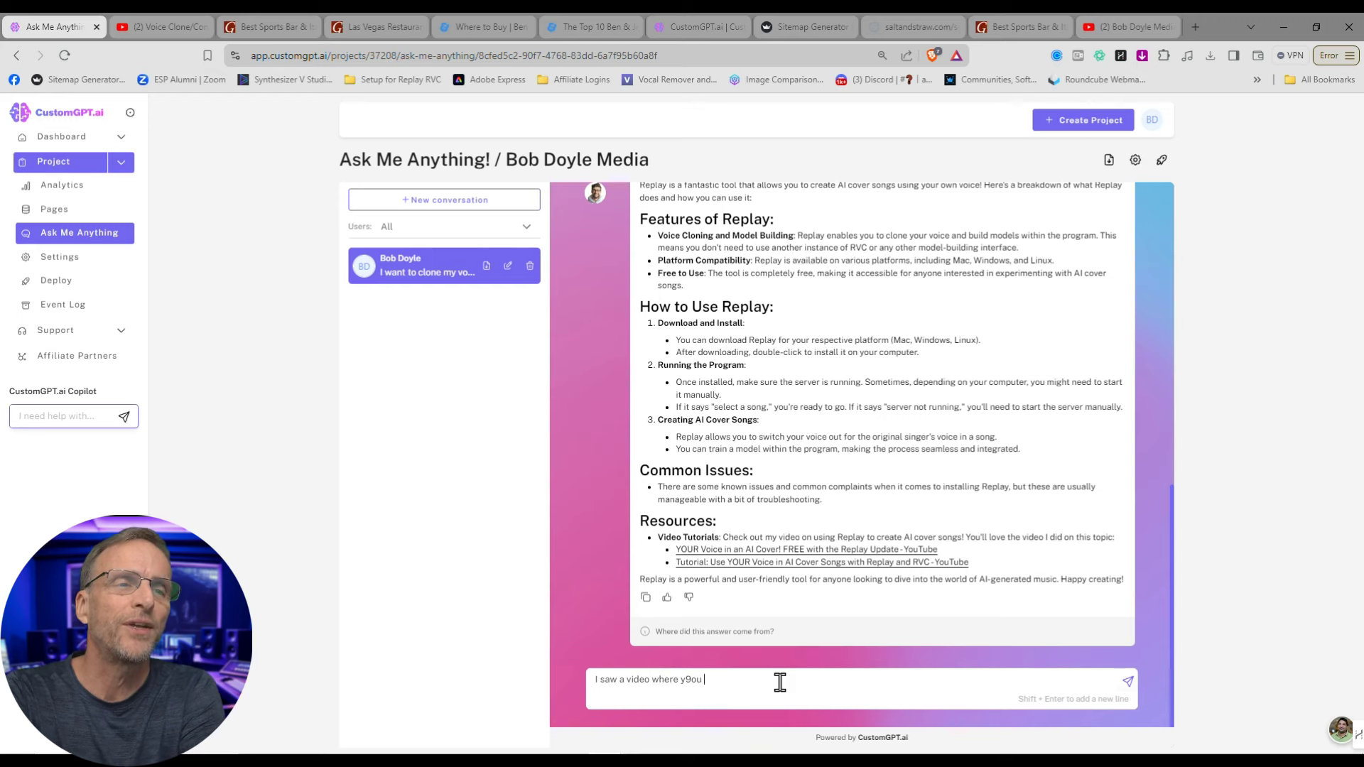
pyautogui.write('ated Squidw')
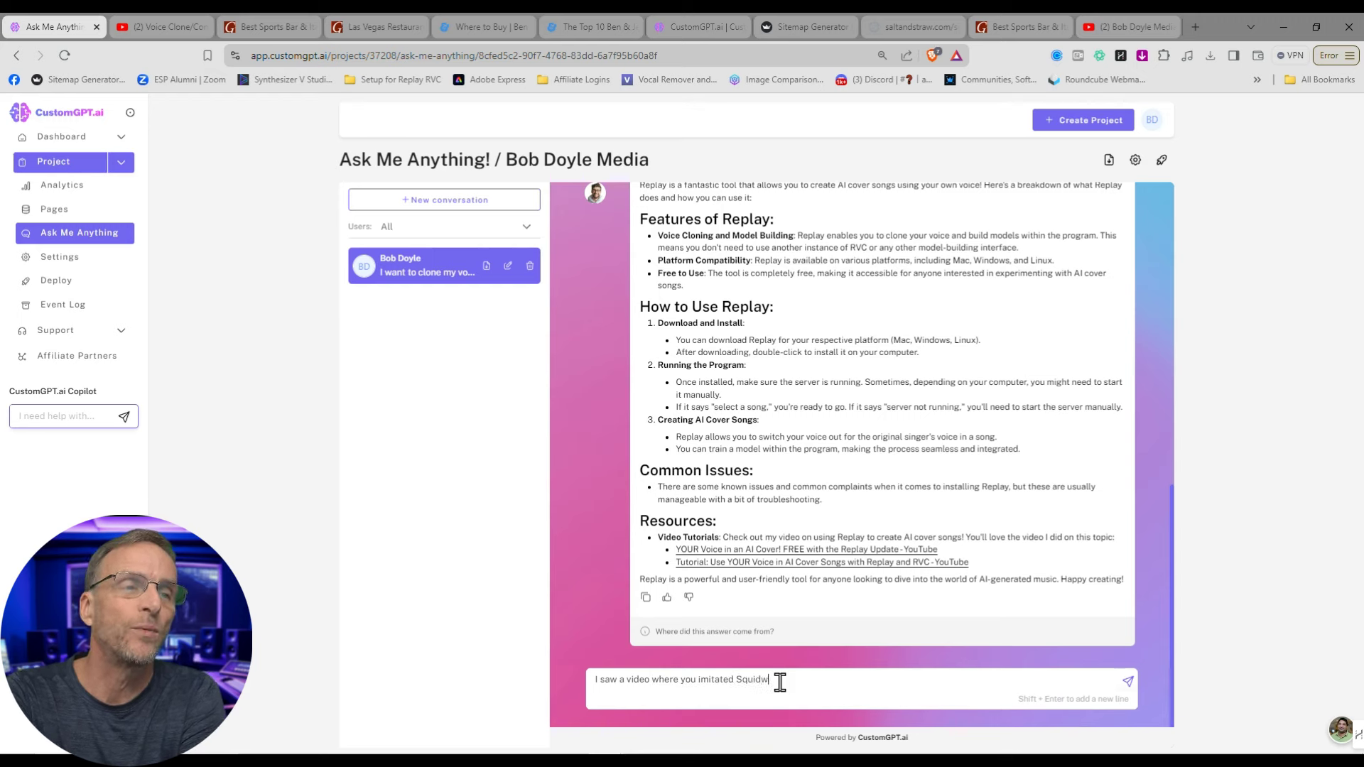
pyautogui.write('ard. Which one was that?')
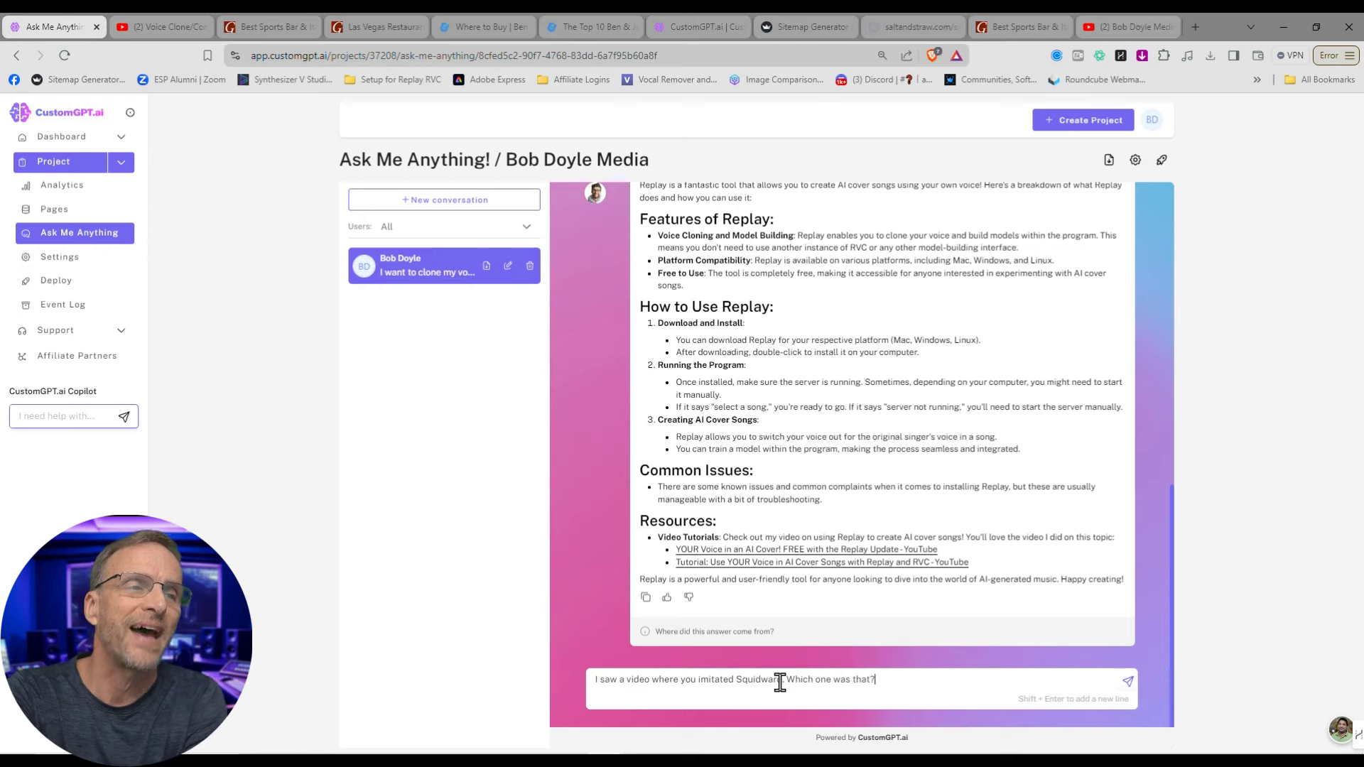
pyautogui.press('Return')
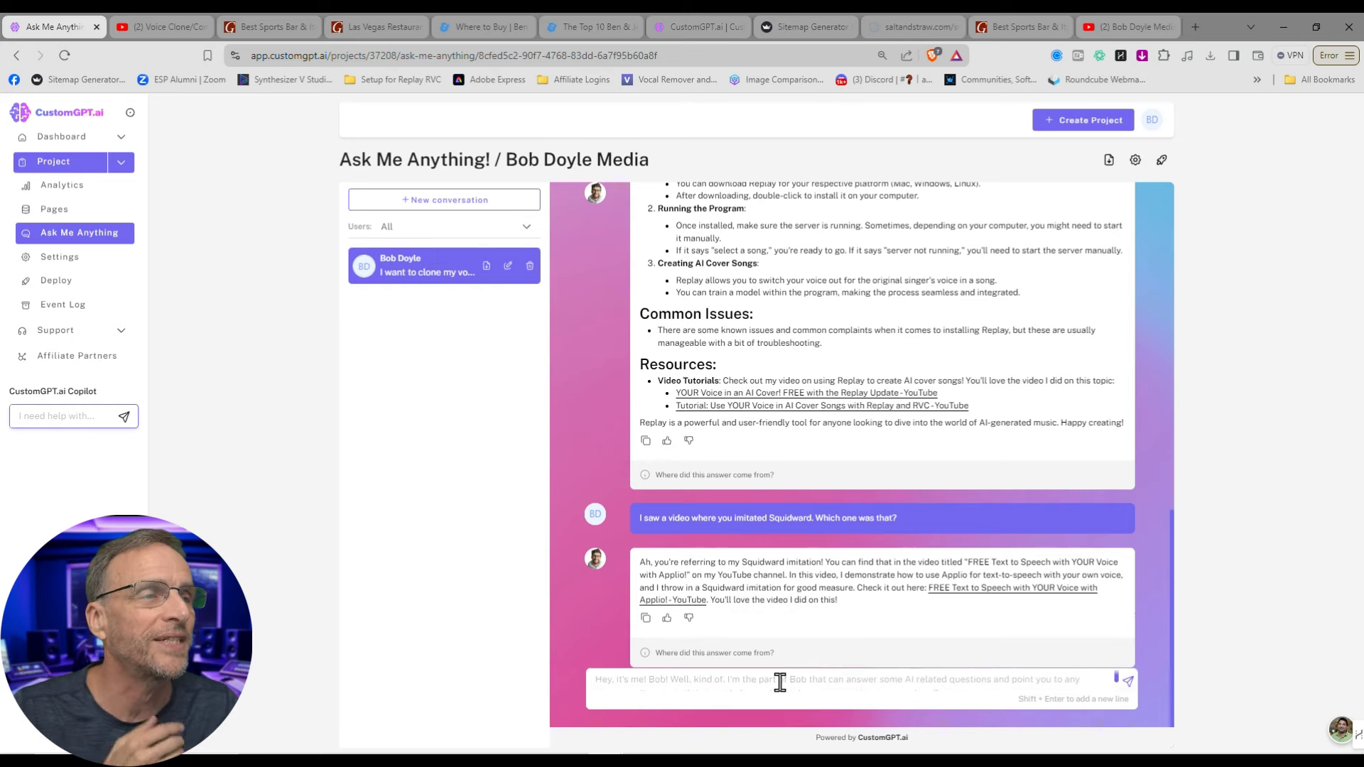
pyautogui.click(990, 604)
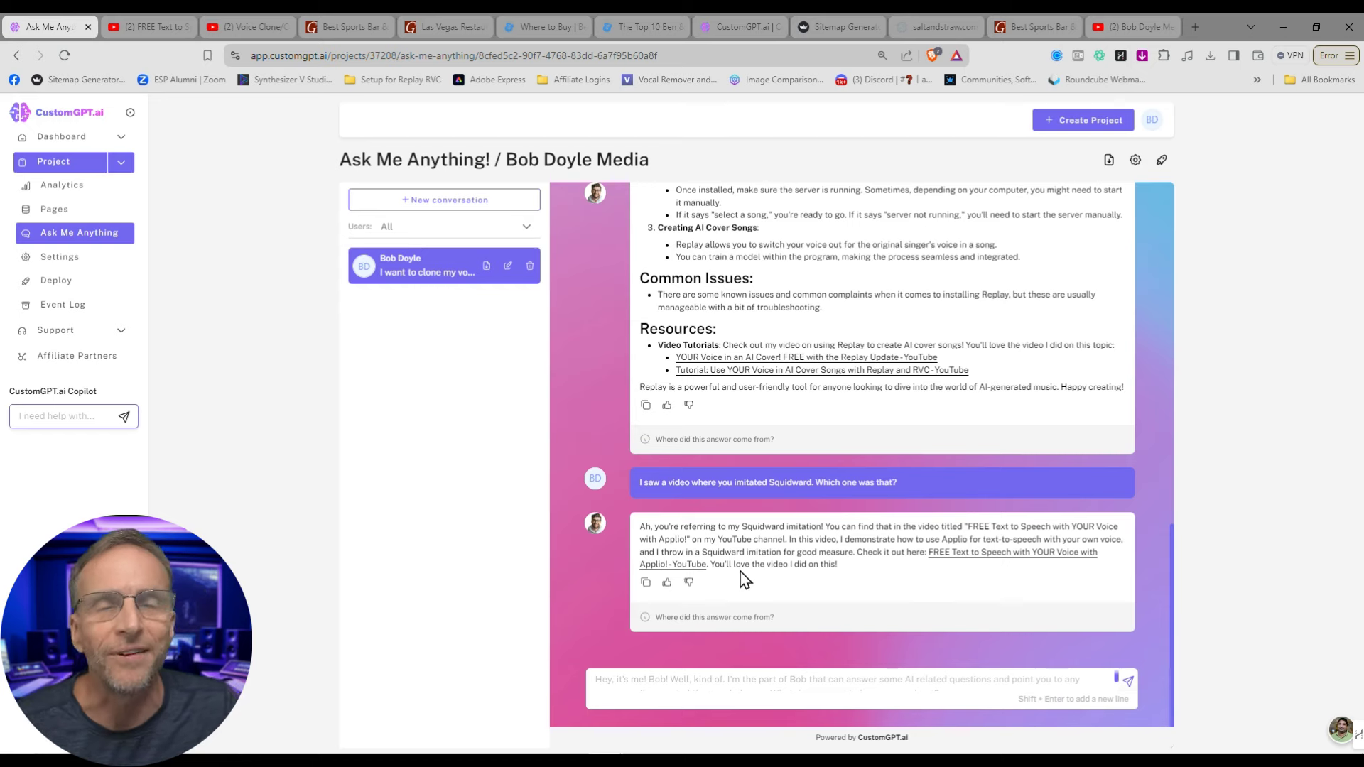
# - Ask the chatbot "Did you imitate squidward in any other videos besides that one?"
pyautogui.click(842, 684)
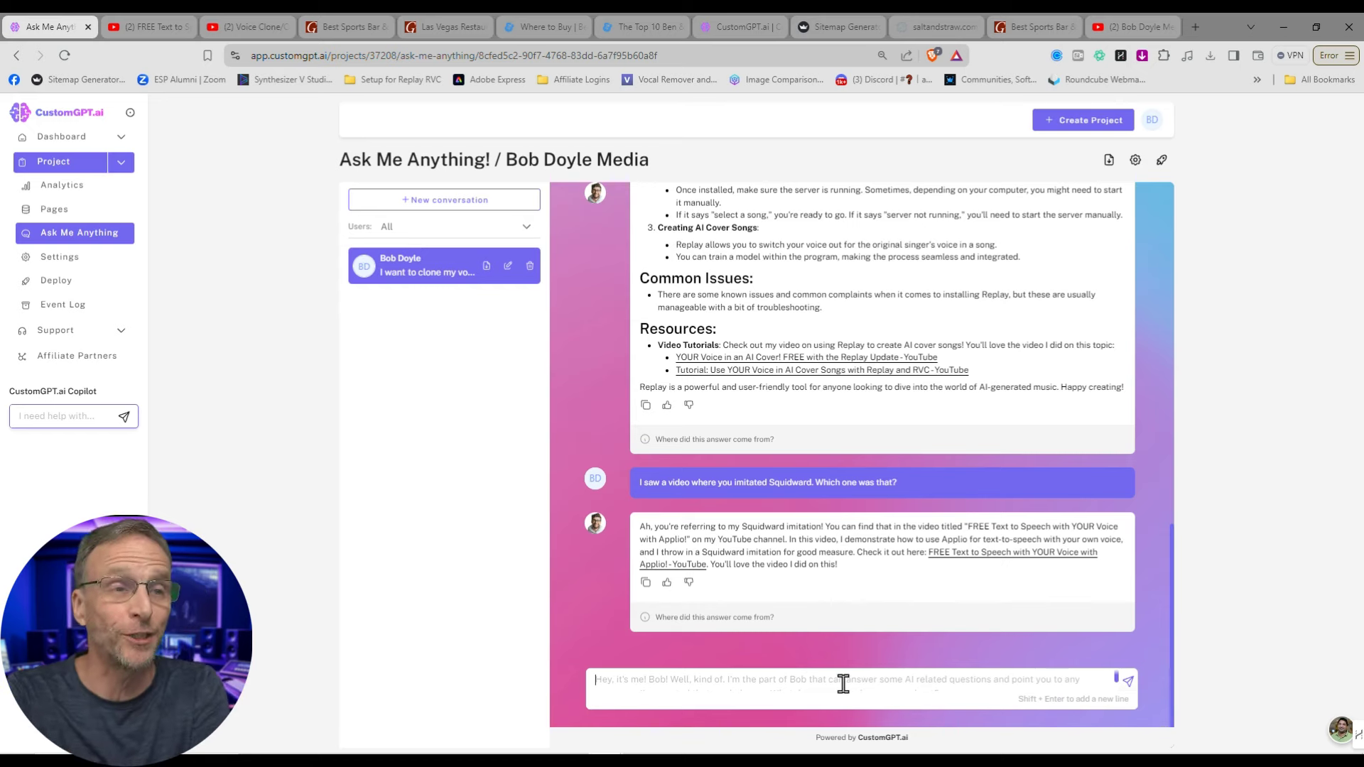
pyautogui.write('Did you imitate ')
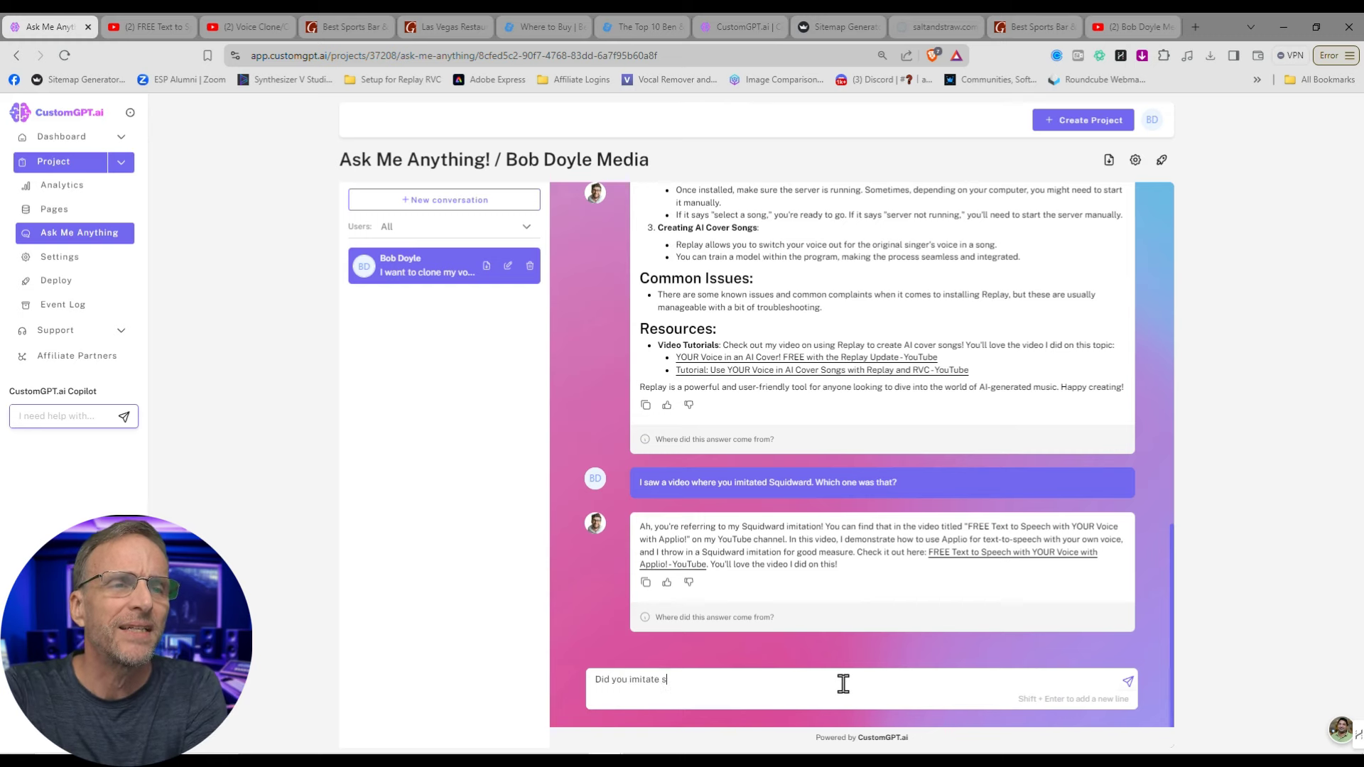
pyautogui.write('squidward in any other videos')
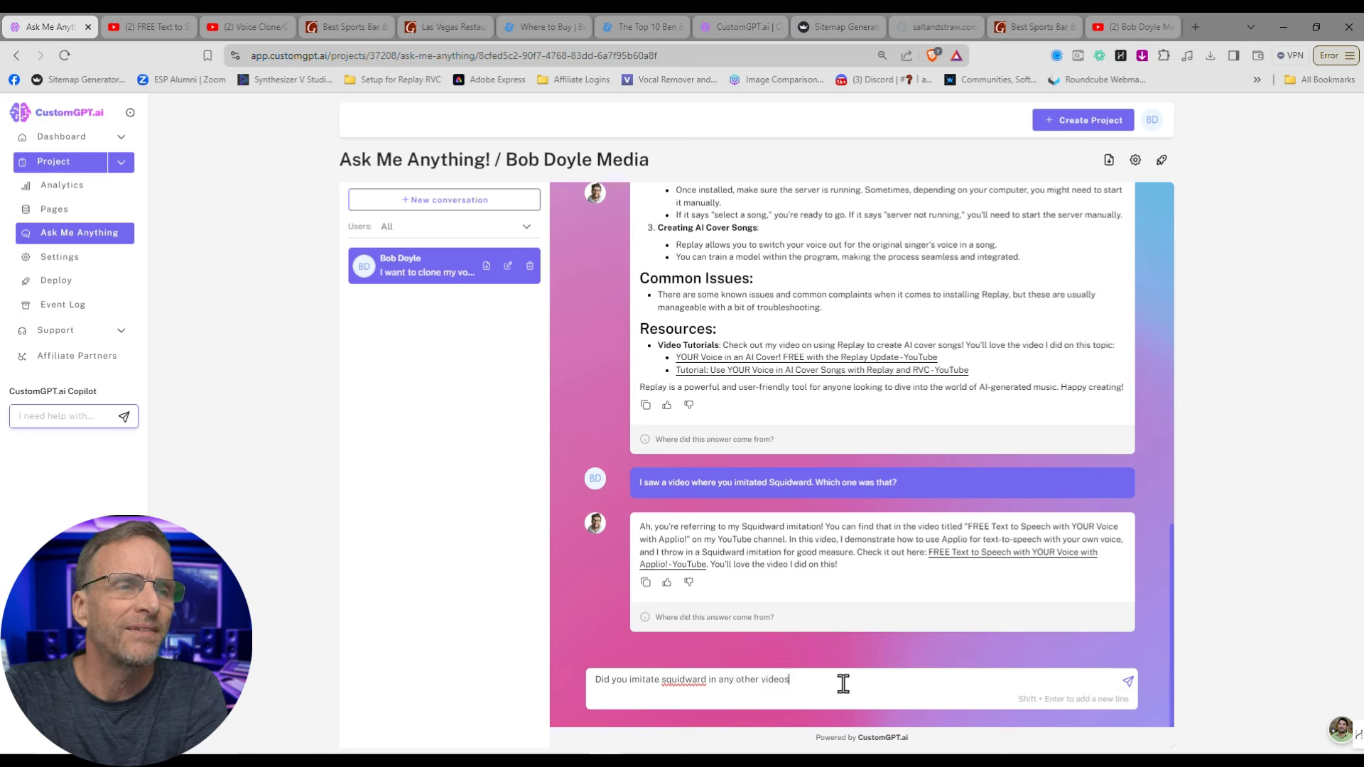
pyautogui.write(' beside')
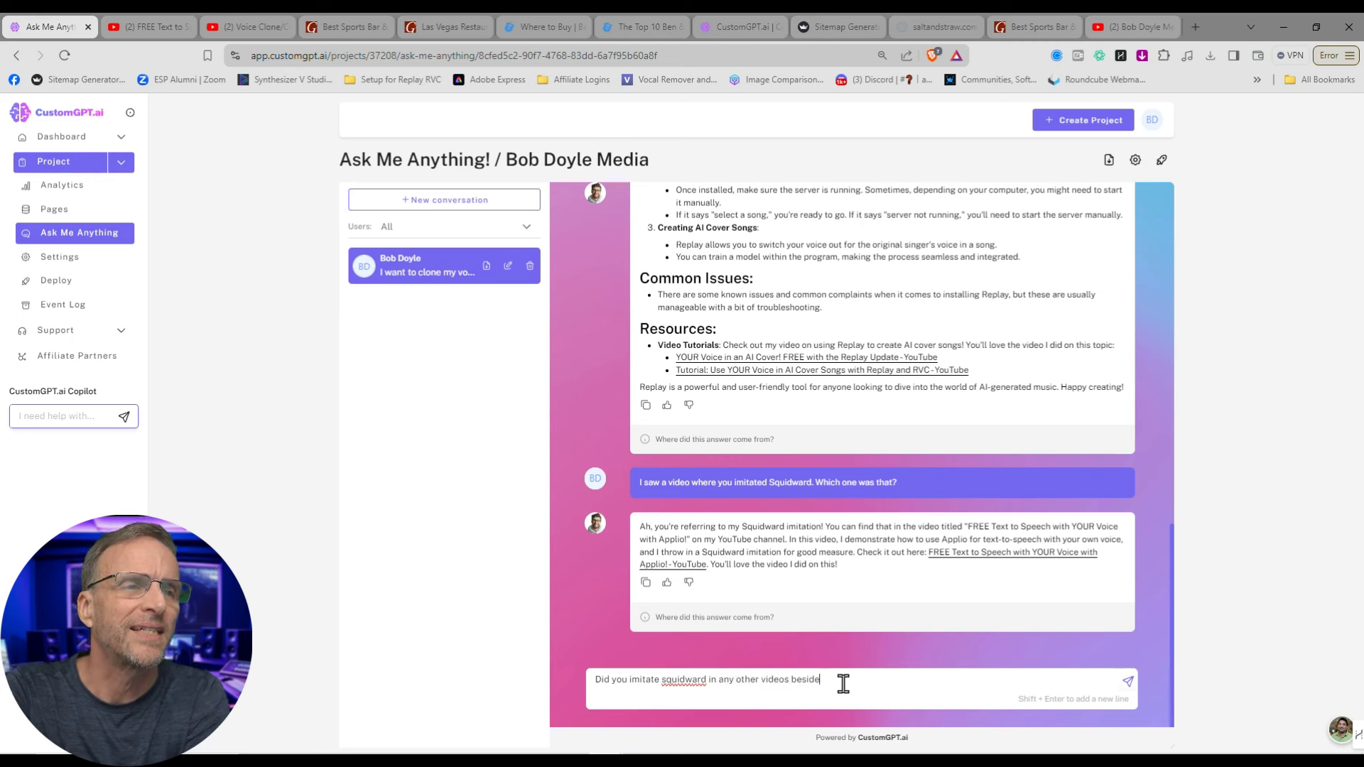
pyautogui.write('s that one?')
pyautogui.press('Return')
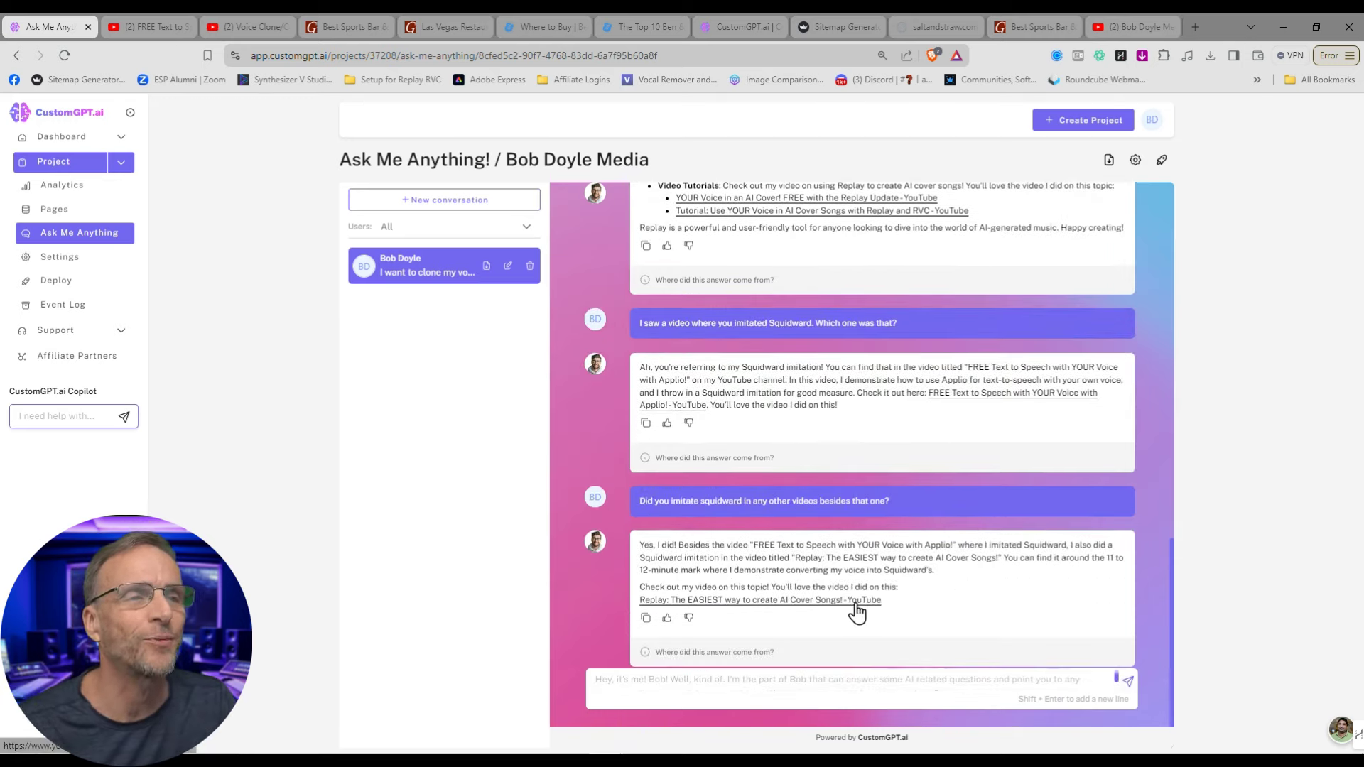
# - Open the Replay cover songs video linked in the answer, skip ahead to its voice models part, and return to the chat
pyautogui.click(857, 604)
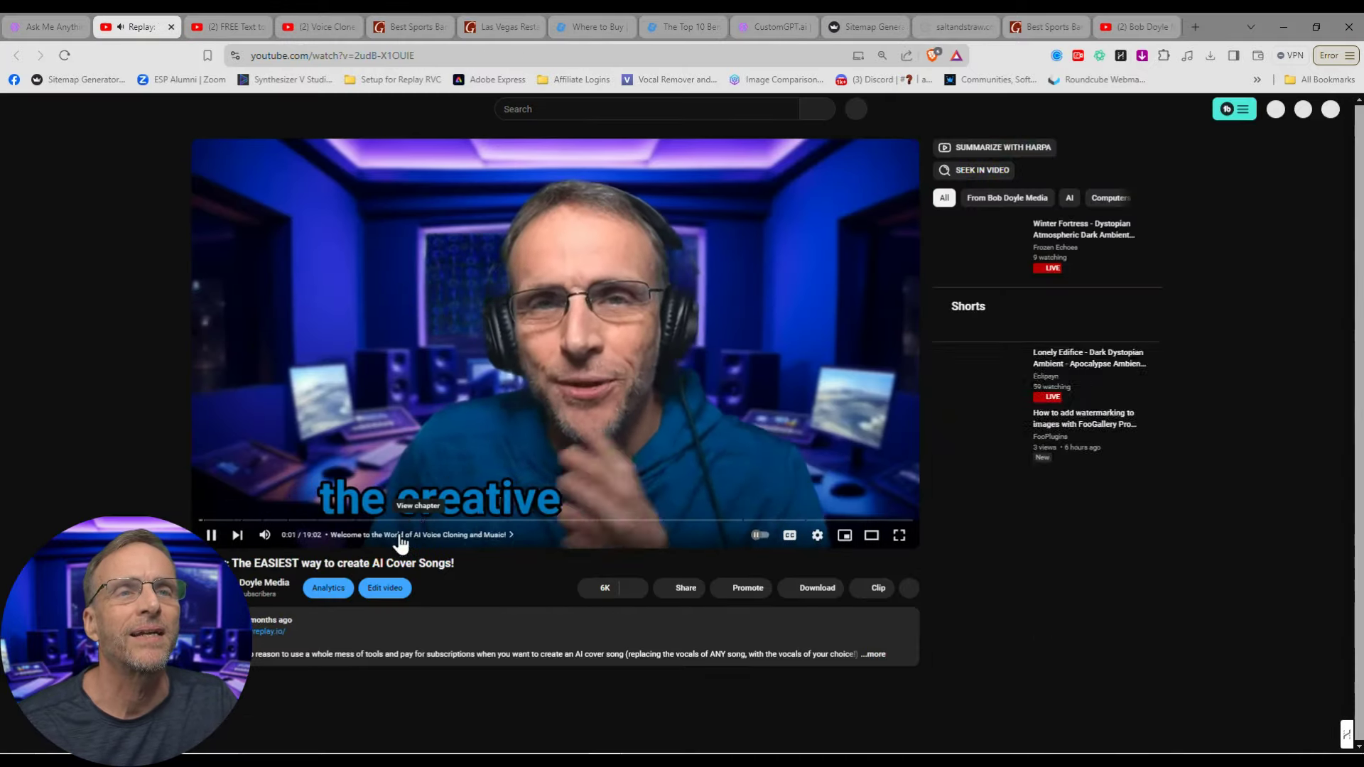
pyautogui.click(402, 536)
pyautogui.click(334, 521)
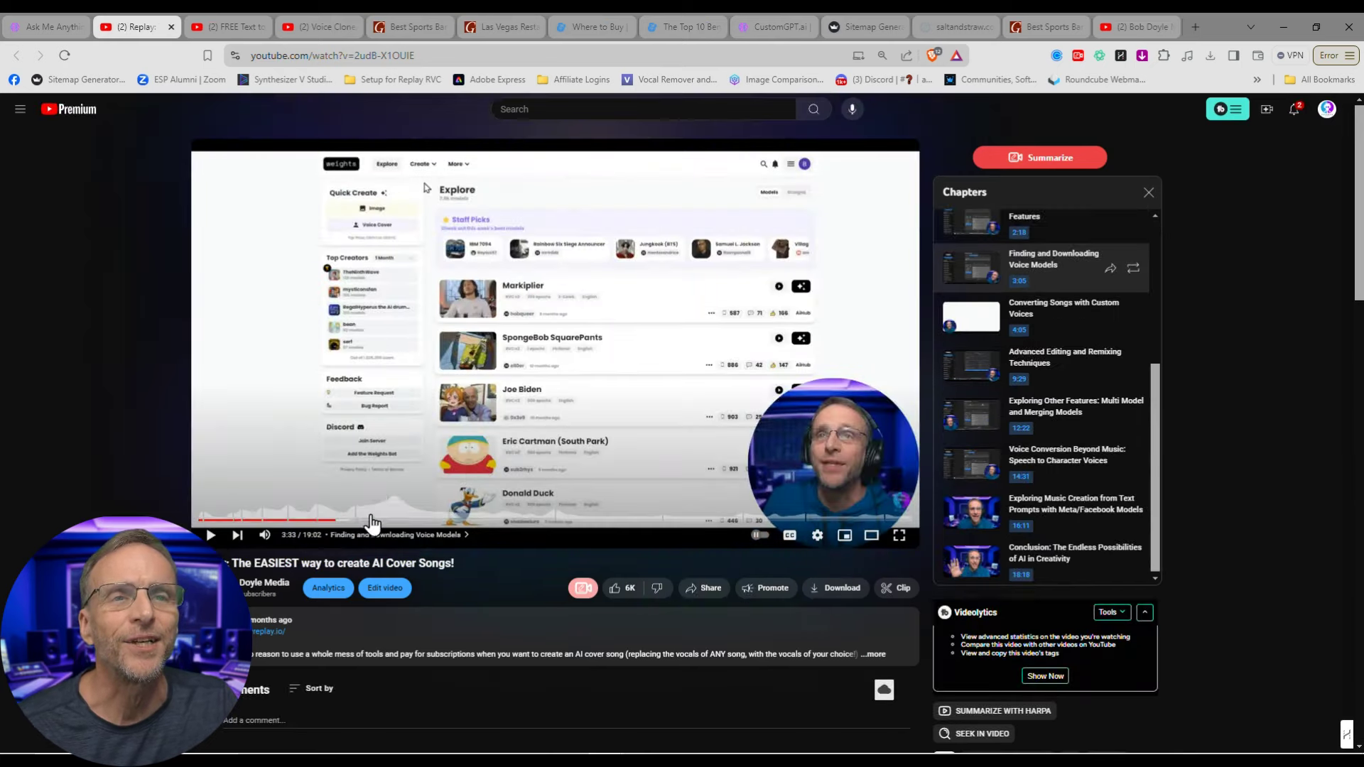
pyautogui.click(57, 29)
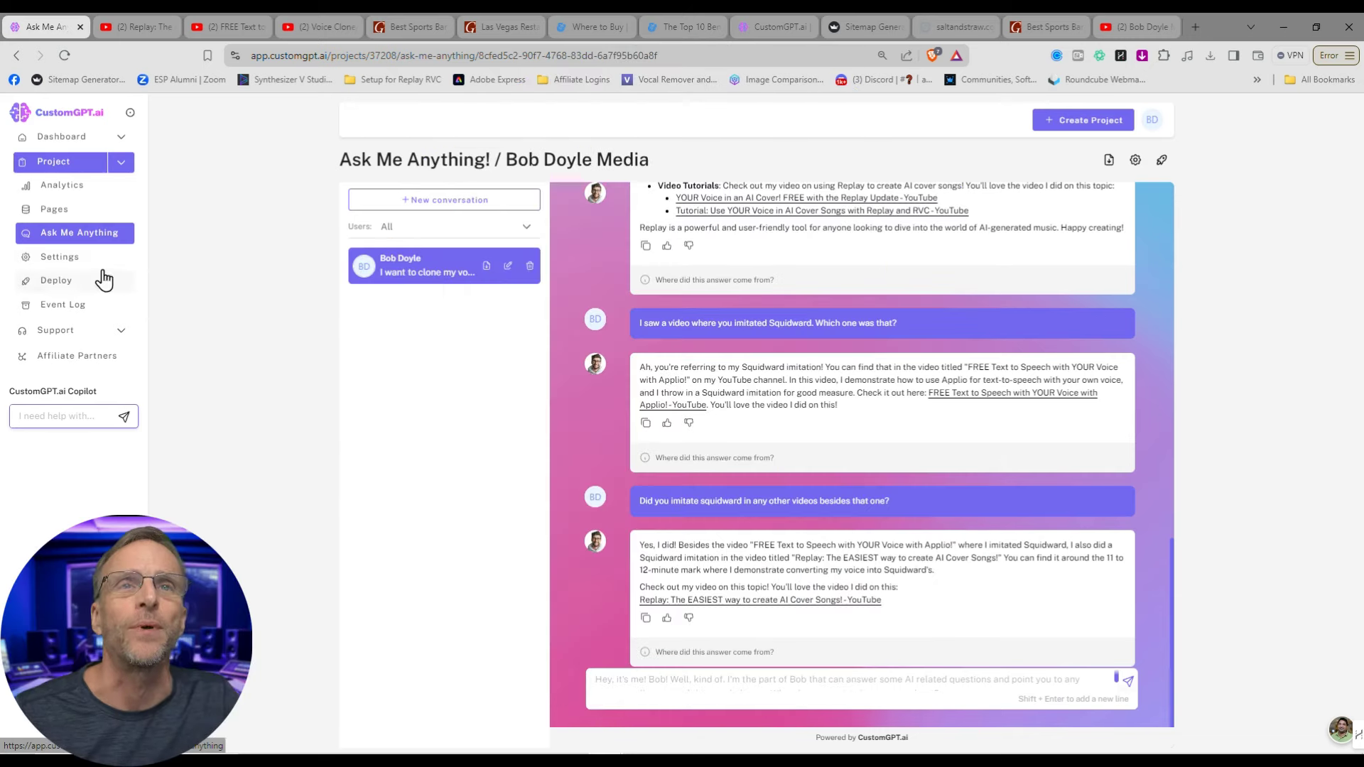
# - Open the Live Chat deployment option for the Bob Doyle Media chatbot, review its settings, and copy the embed script
pyautogui.click(64, 280)
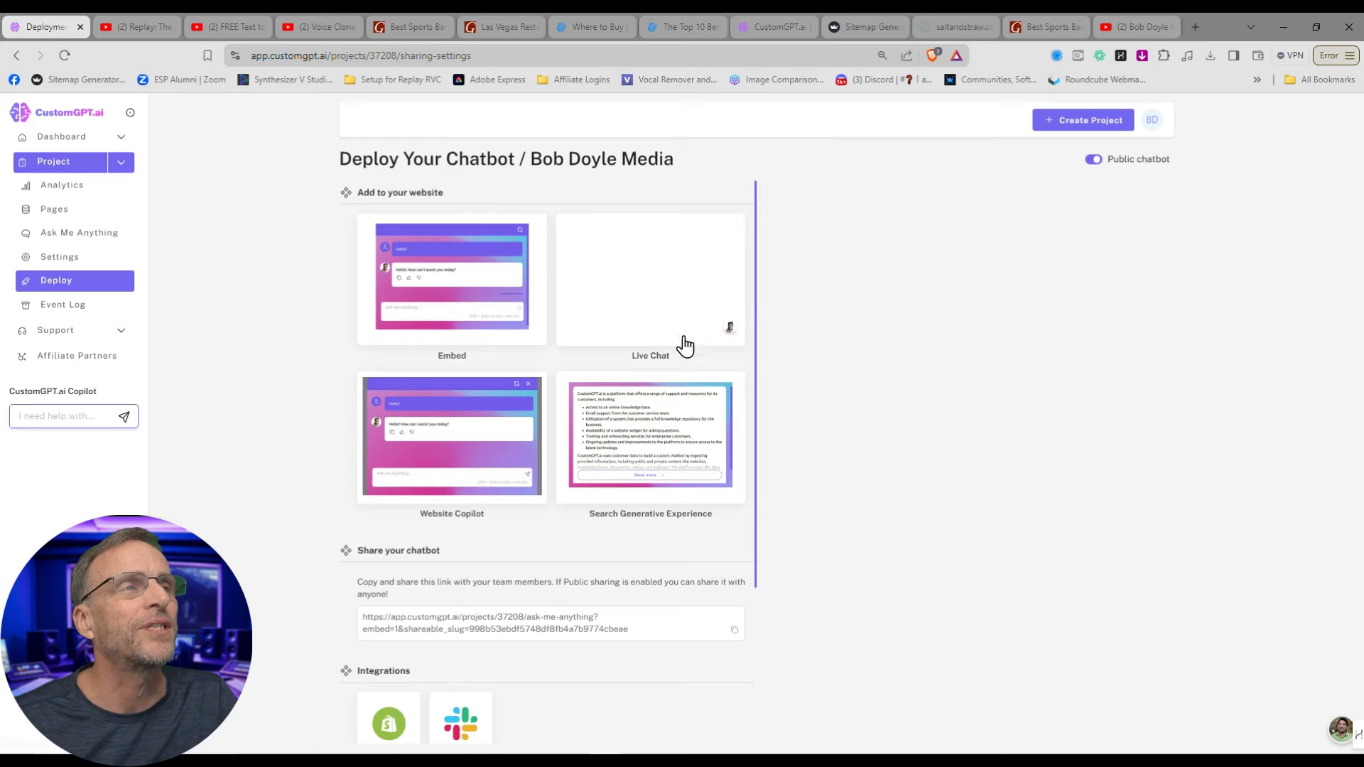
pyautogui.click(640, 313)
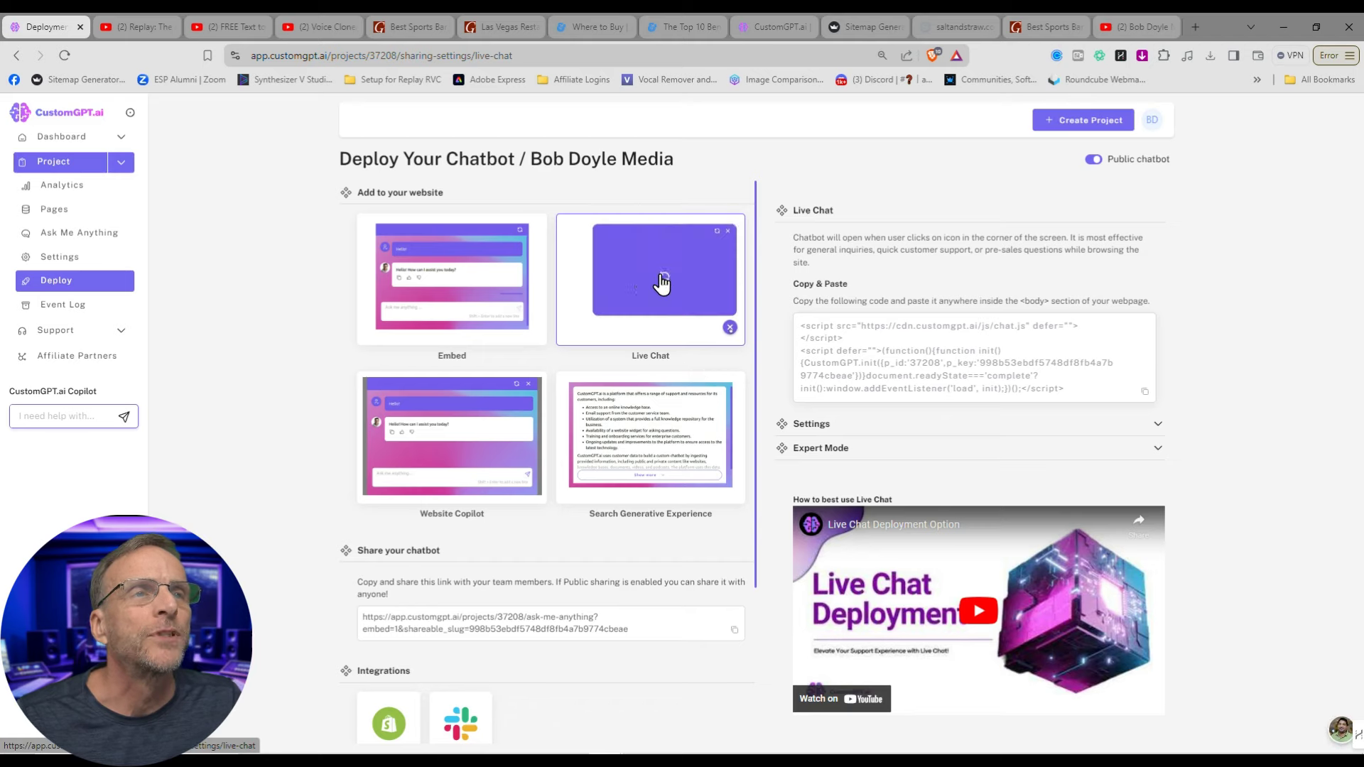
pyautogui.click(866, 432)
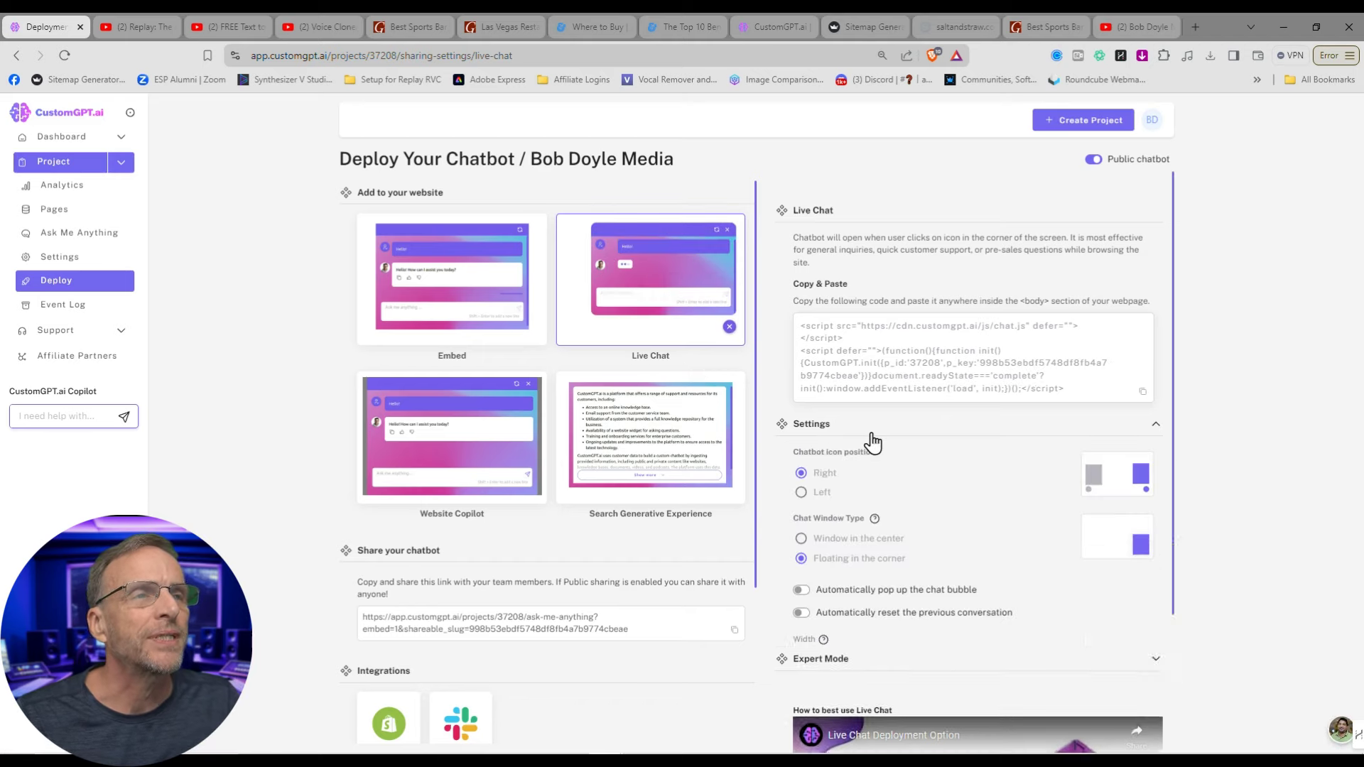
pyautogui.scroll(-3, 948, 533)
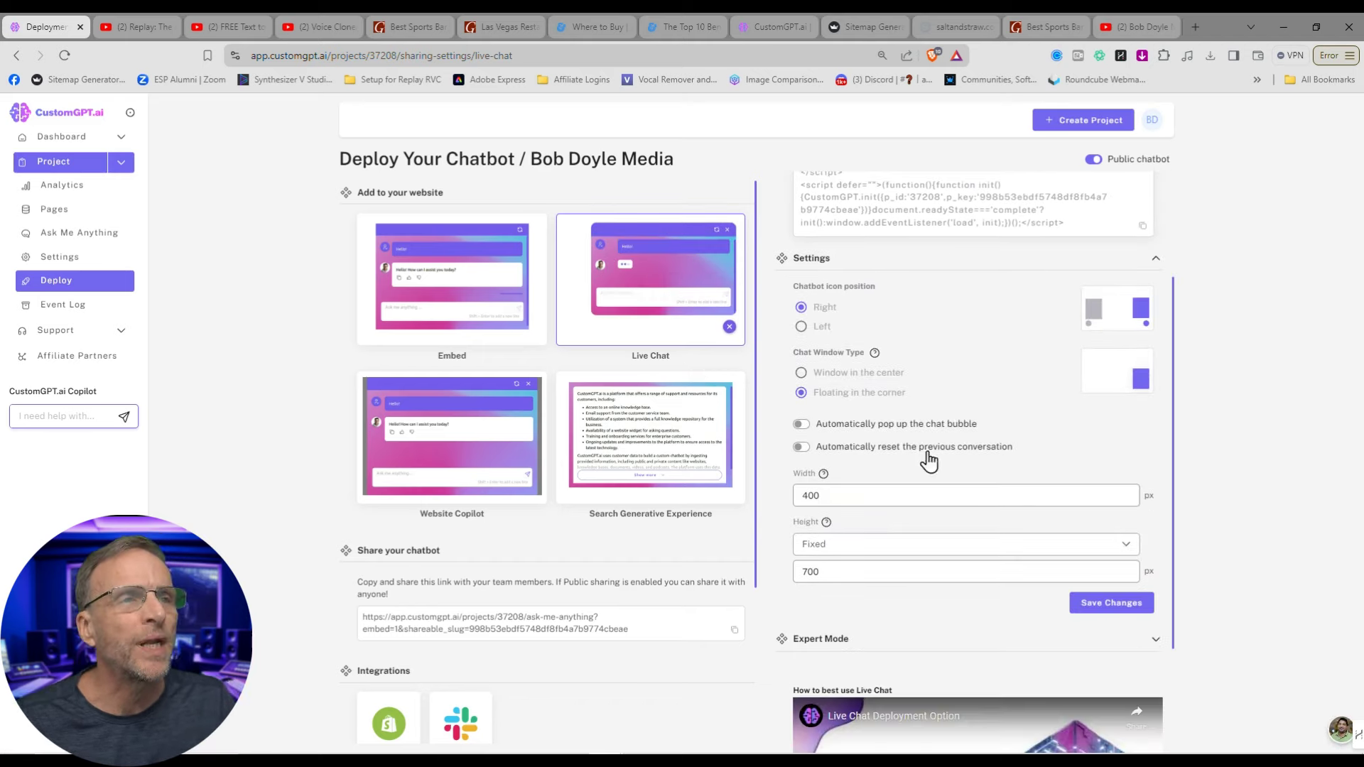
pyautogui.scroll(2, 1055, 465)
pyautogui.scroll(1, 1050, 461)
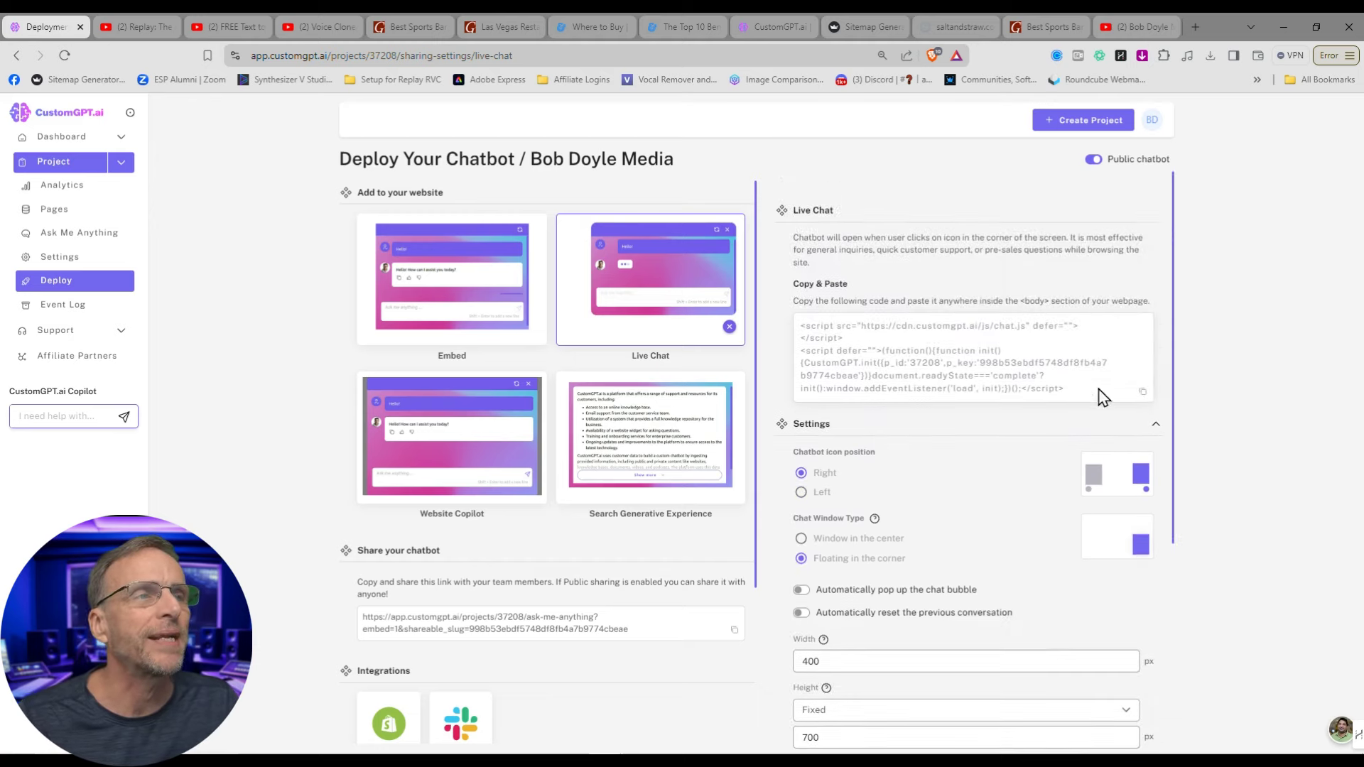
pyautogui.click(1143, 393)
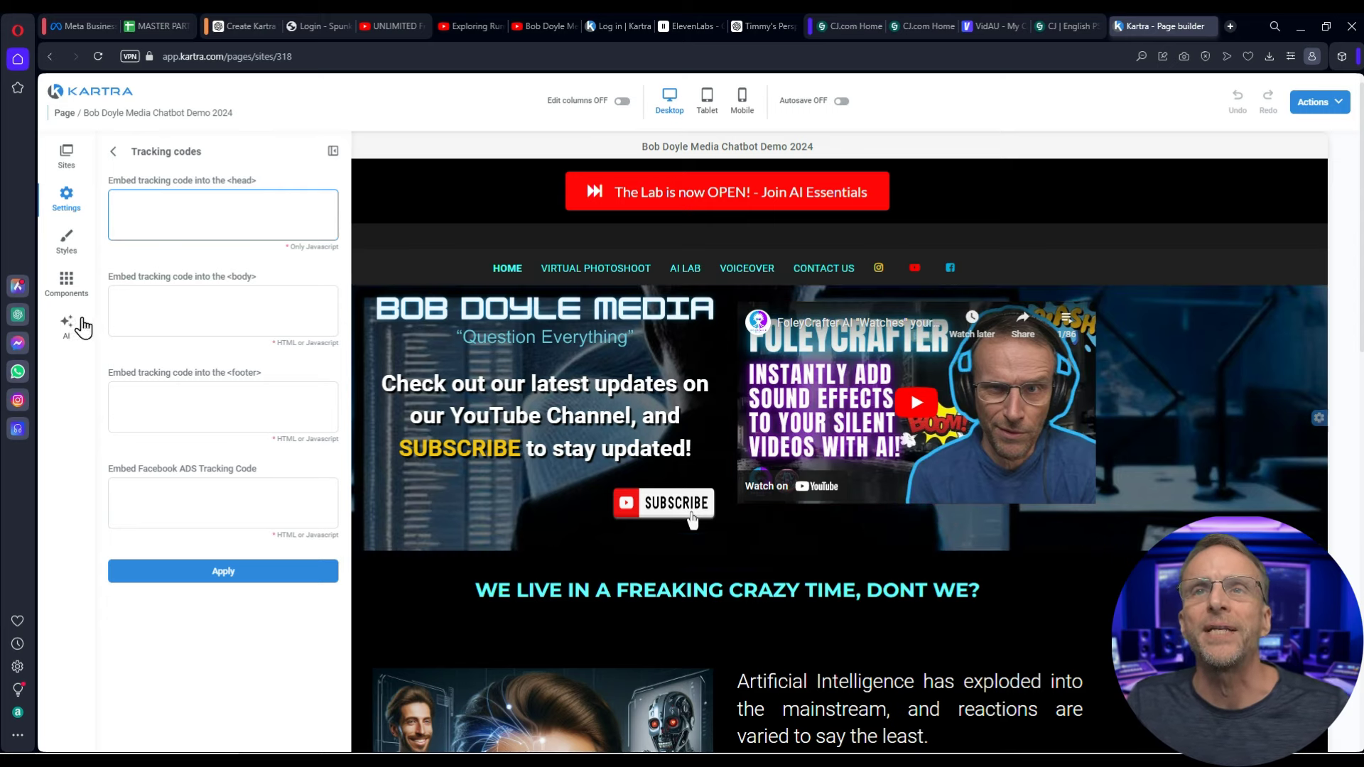
# - In the Kartra page builder, paste the chatbot script into the body tracking code, apply it, and save the page's progress
pyautogui.click(166, 318)
pyautogui.hotkey('ctrl', 'v')
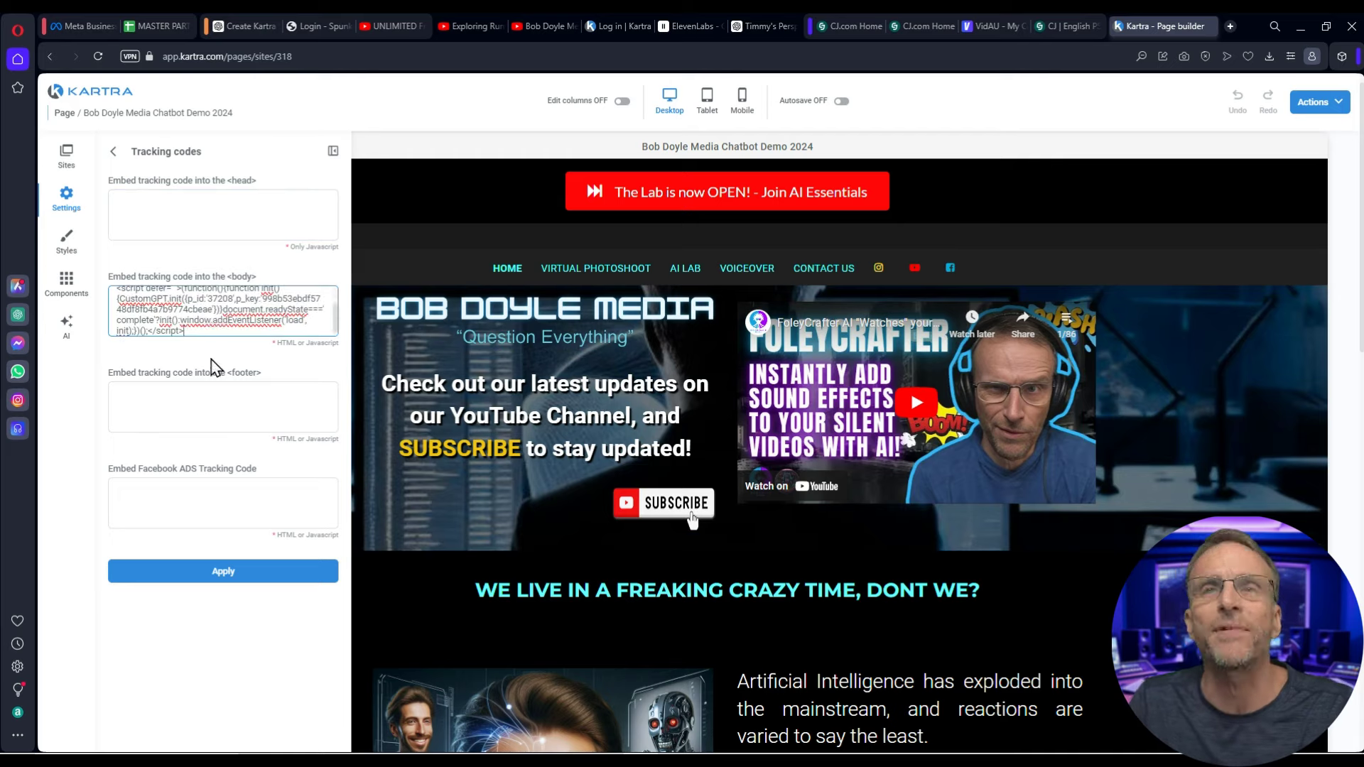
pyautogui.click(252, 573)
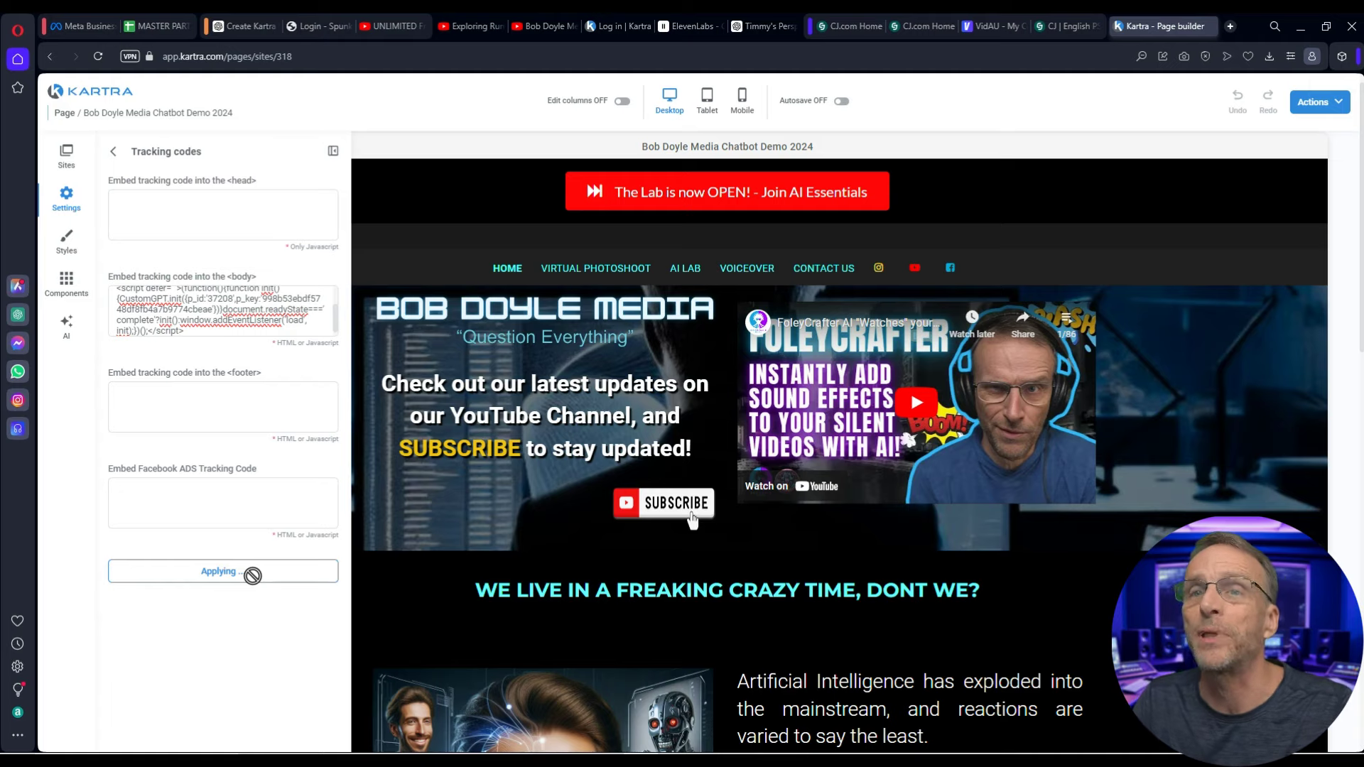
pyautogui.click(1320, 102)
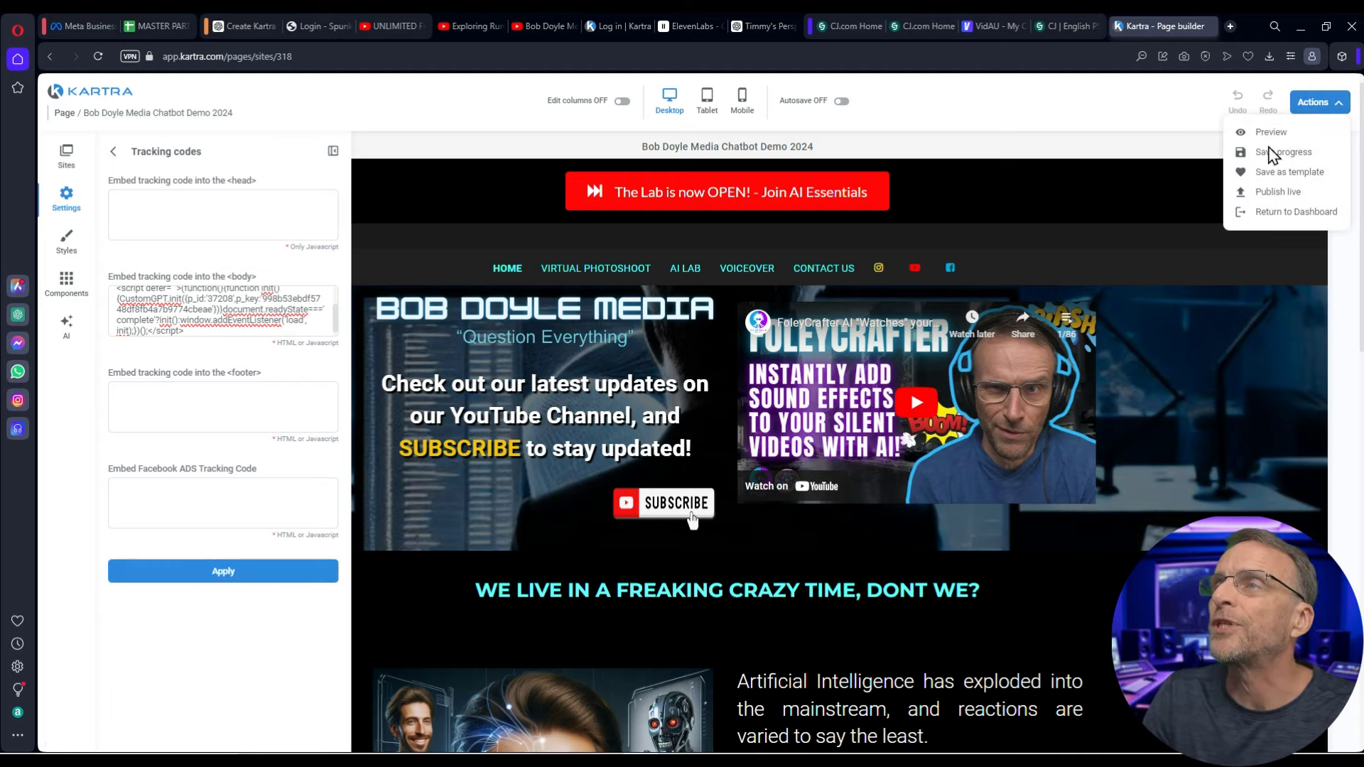
pyautogui.click(1269, 146)
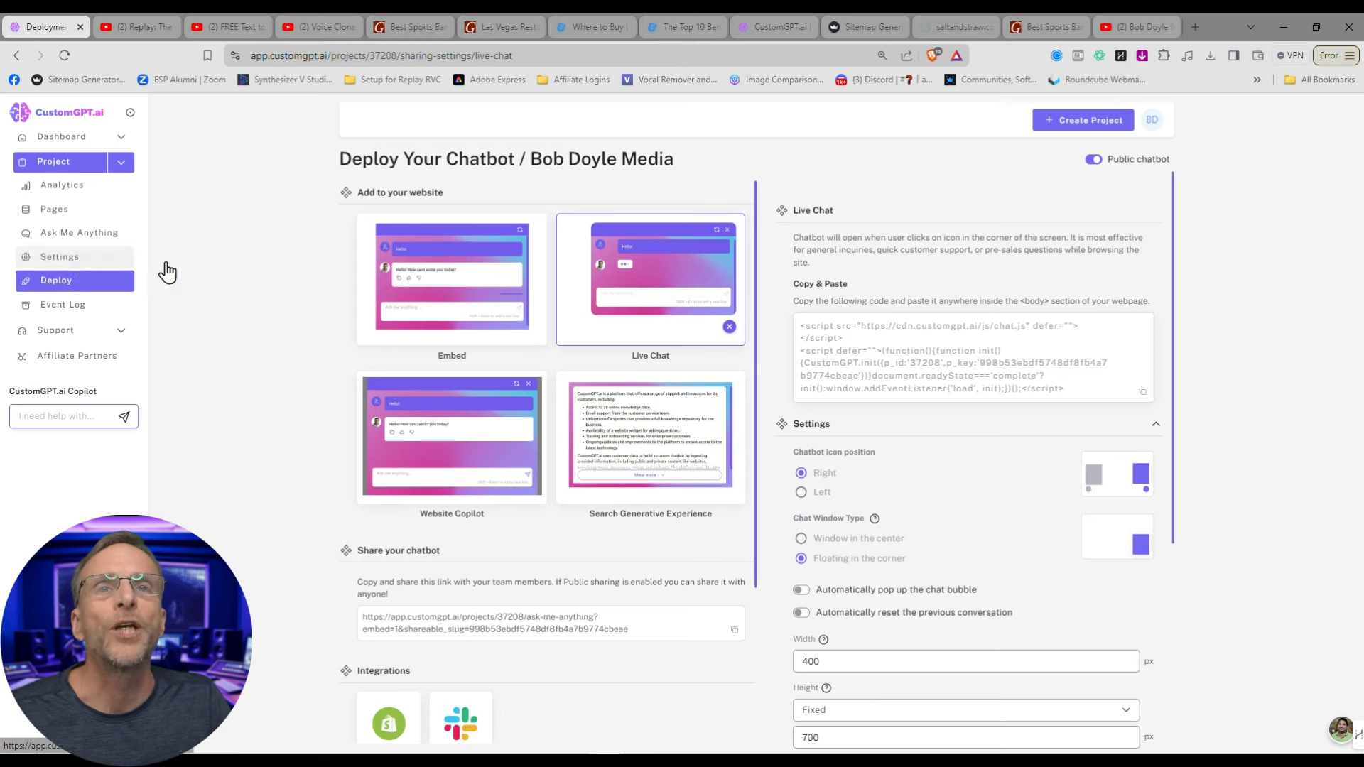
# - Review the chatbot's avatar, colors, background image and default prompt in its CustomGPT.ai settings, including the avatar upload option
pyautogui.click(64, 256)
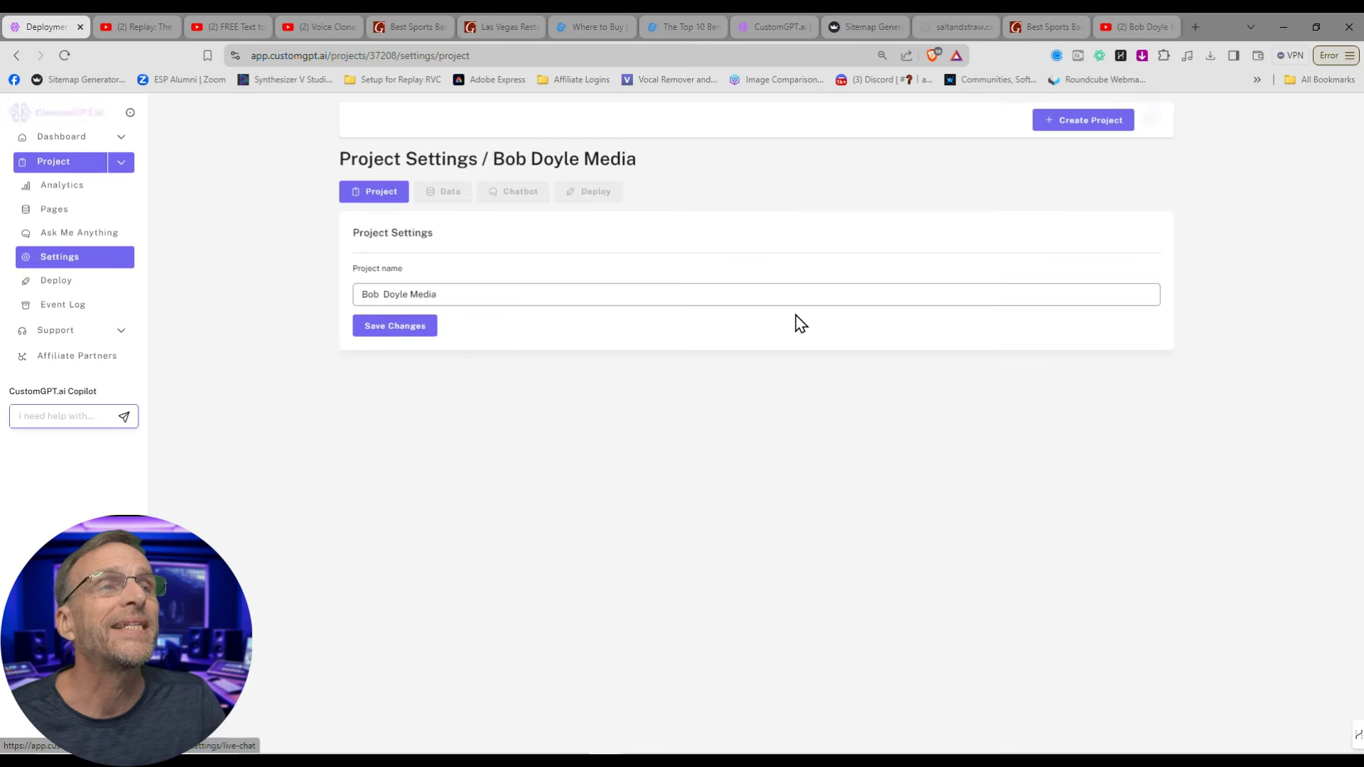
pyautogui.click(490, 201)
pyautogui.scroll(-1, 640, 329)
pyautogui.scroll(1, 649, 339)
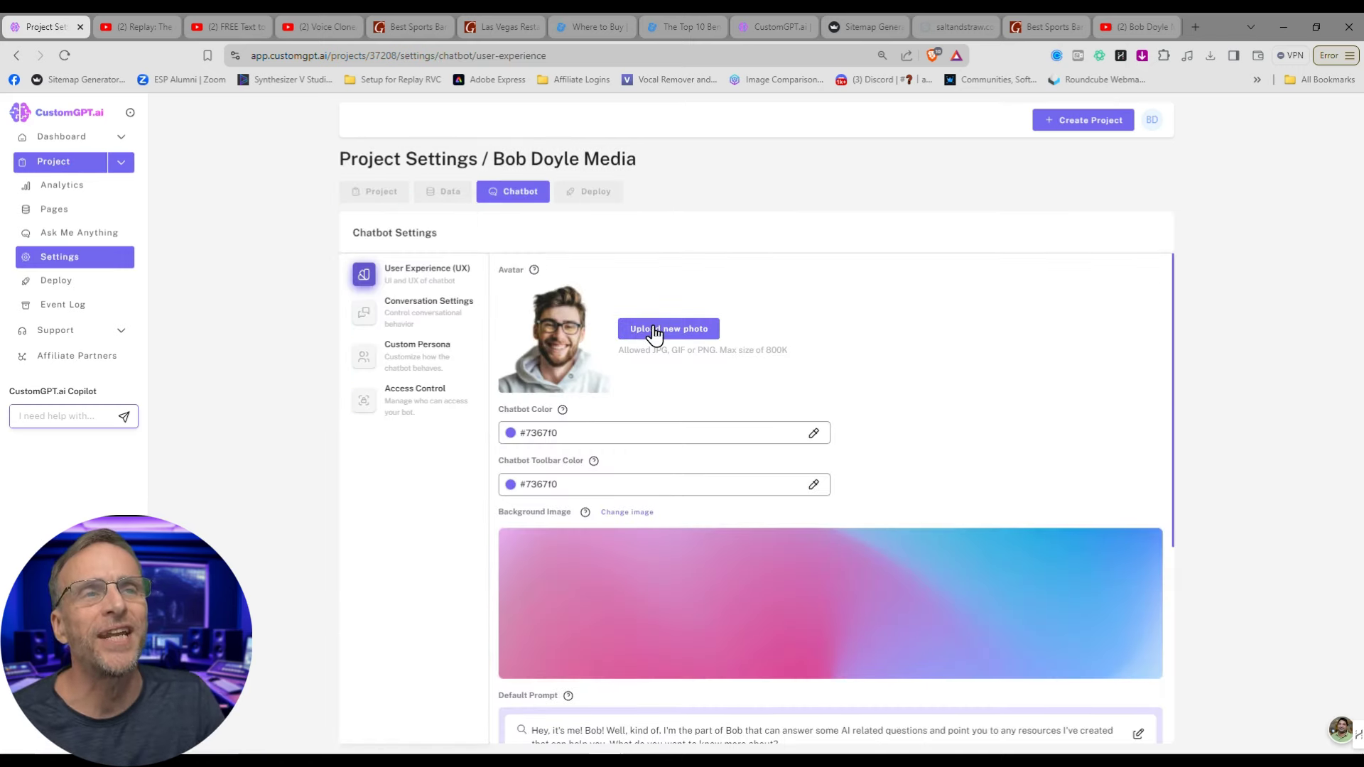
pyautogui.scroll(-4, 578, 654)
pyautogui.scroll(4, 793, 497)
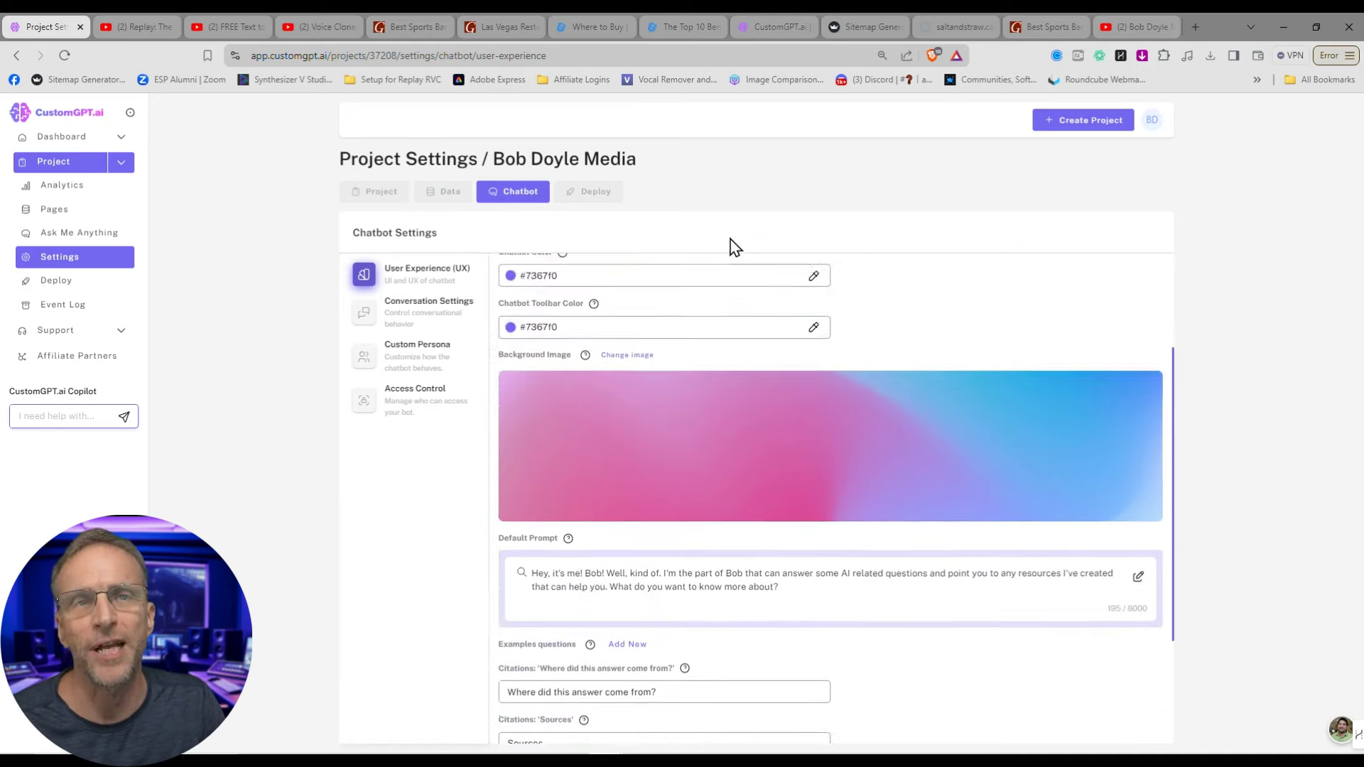
pyautogui.click(654, 329)
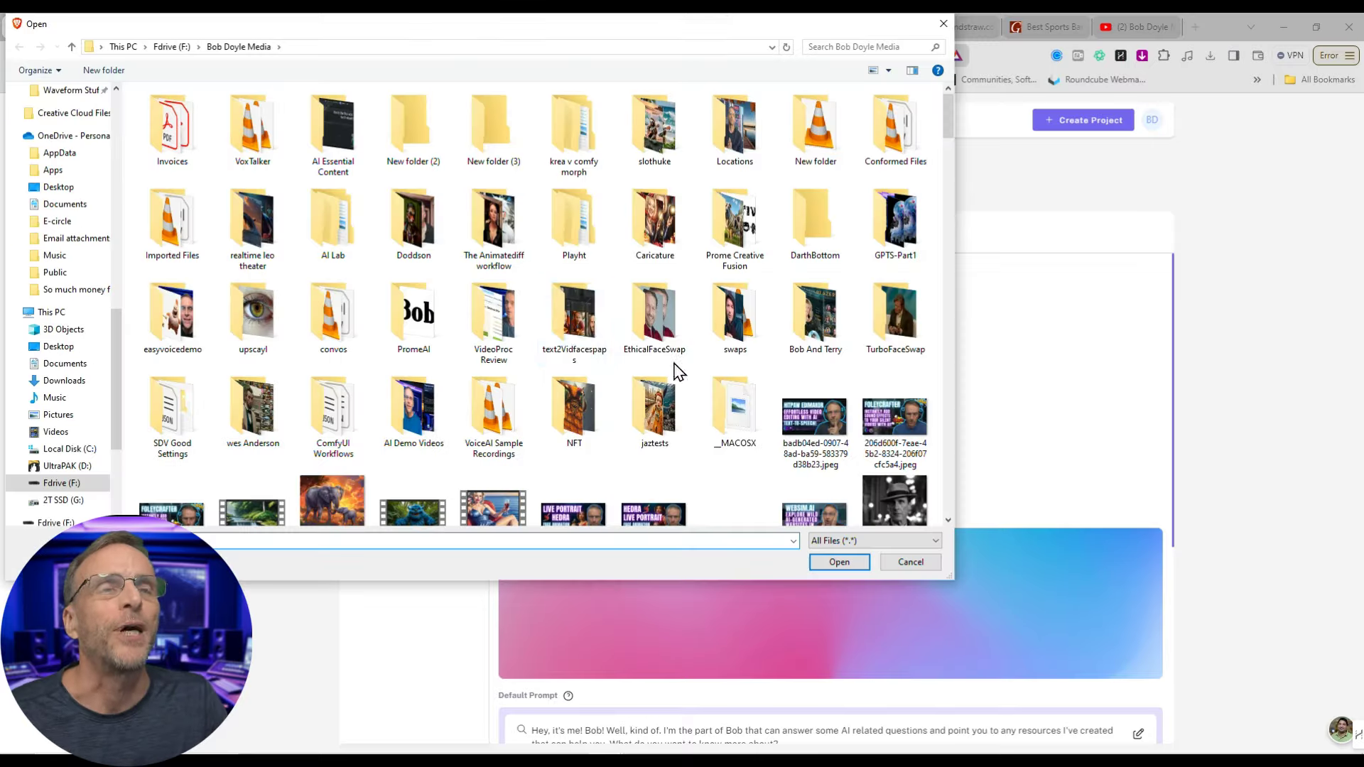
pyautogui.press('Escape')
pyautogui.scroll(-5, 568, 711)
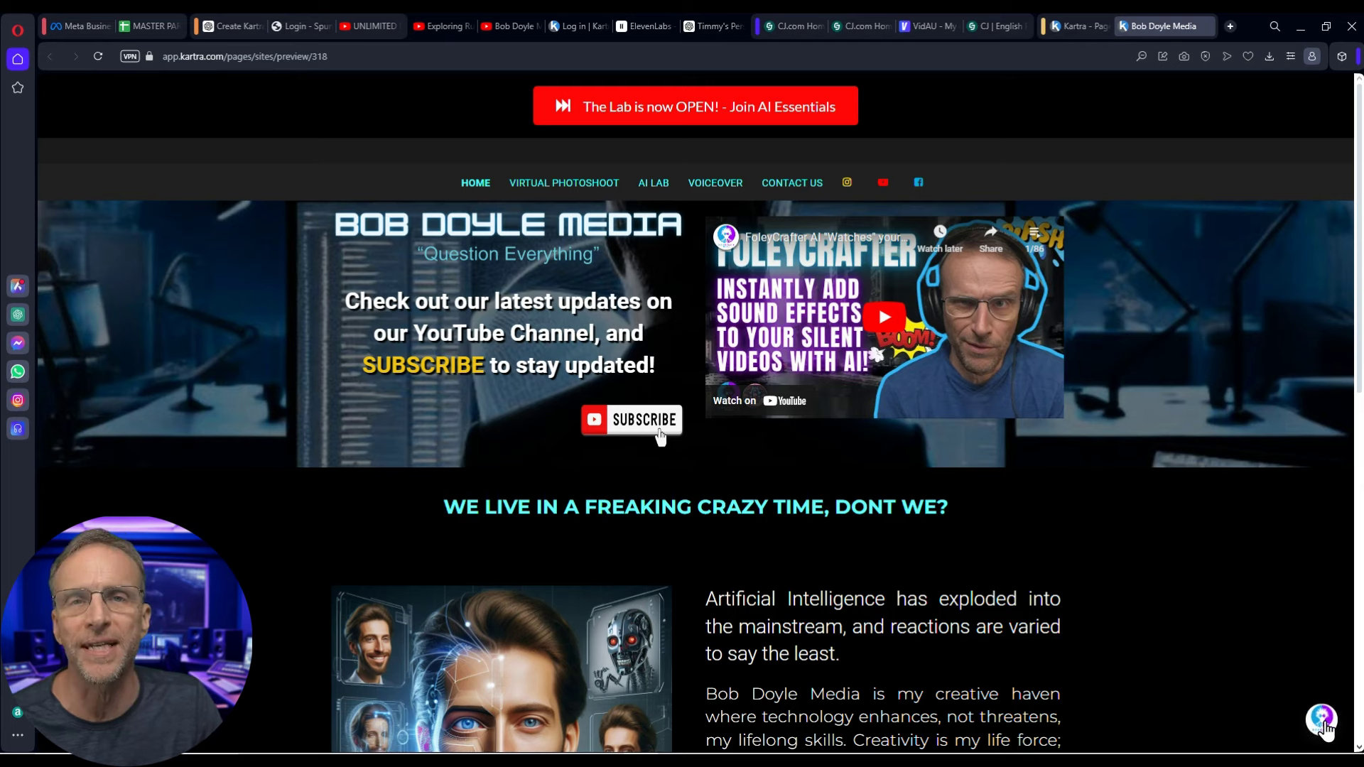
# - Open the chat widget on the website preview, ask "How do I swap faces in a video?", and review the answer
pyautogui.click(1322, 721)
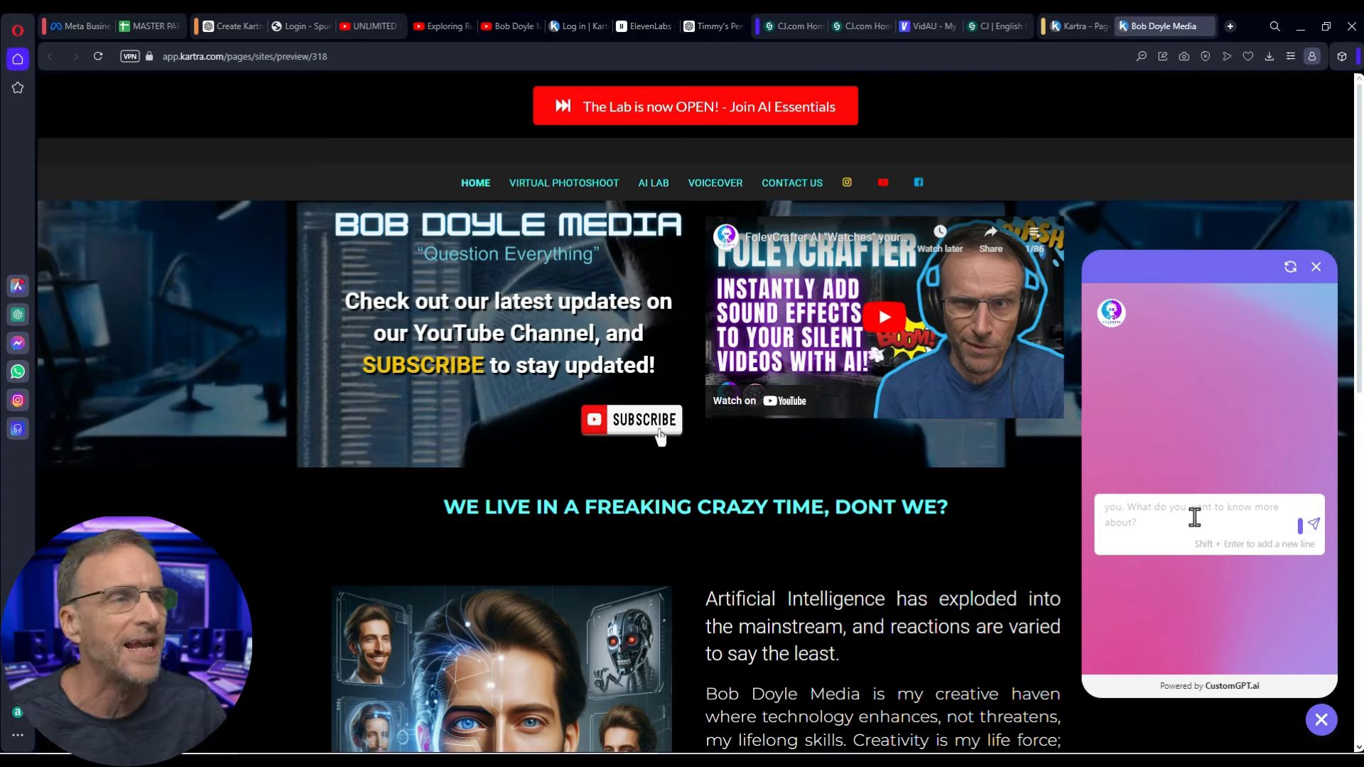
pyautogui.write('How do I swap faces in a video')
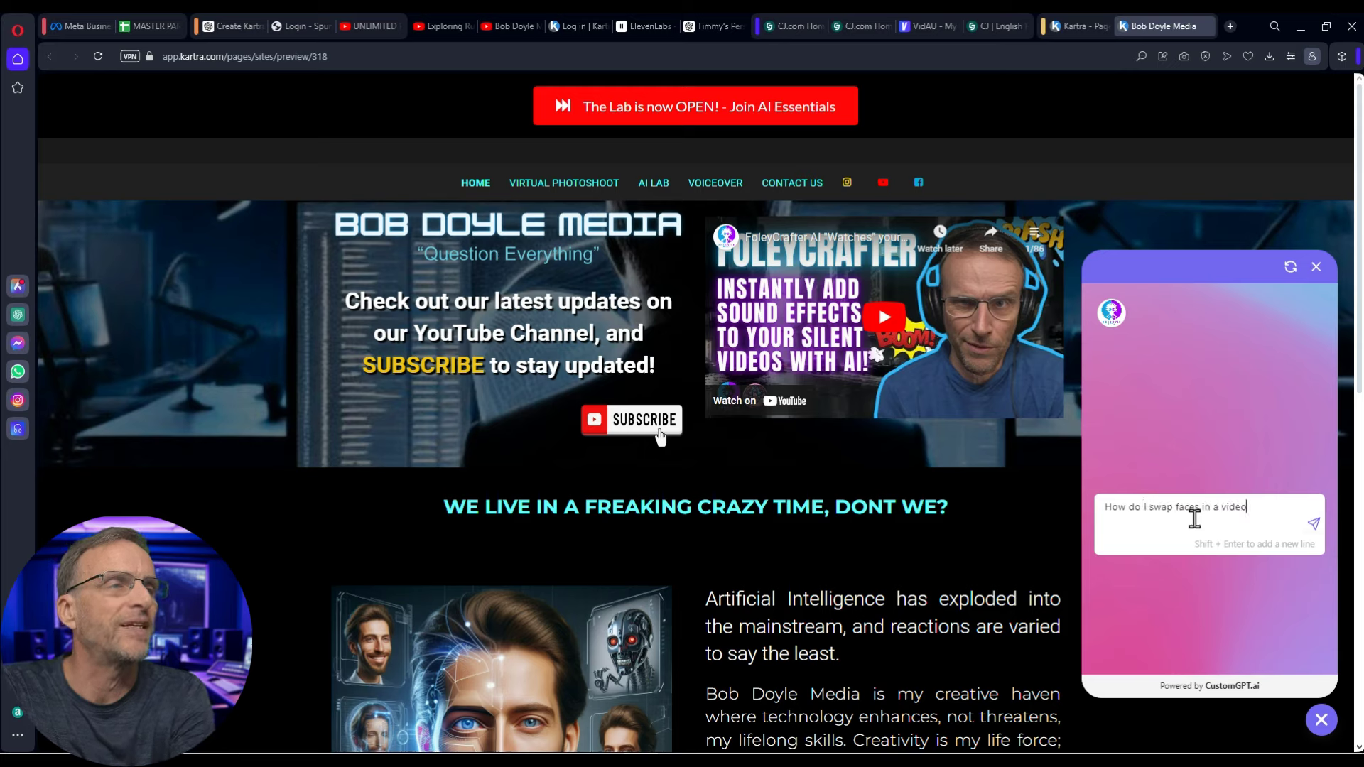
pyautogui.press('Return')
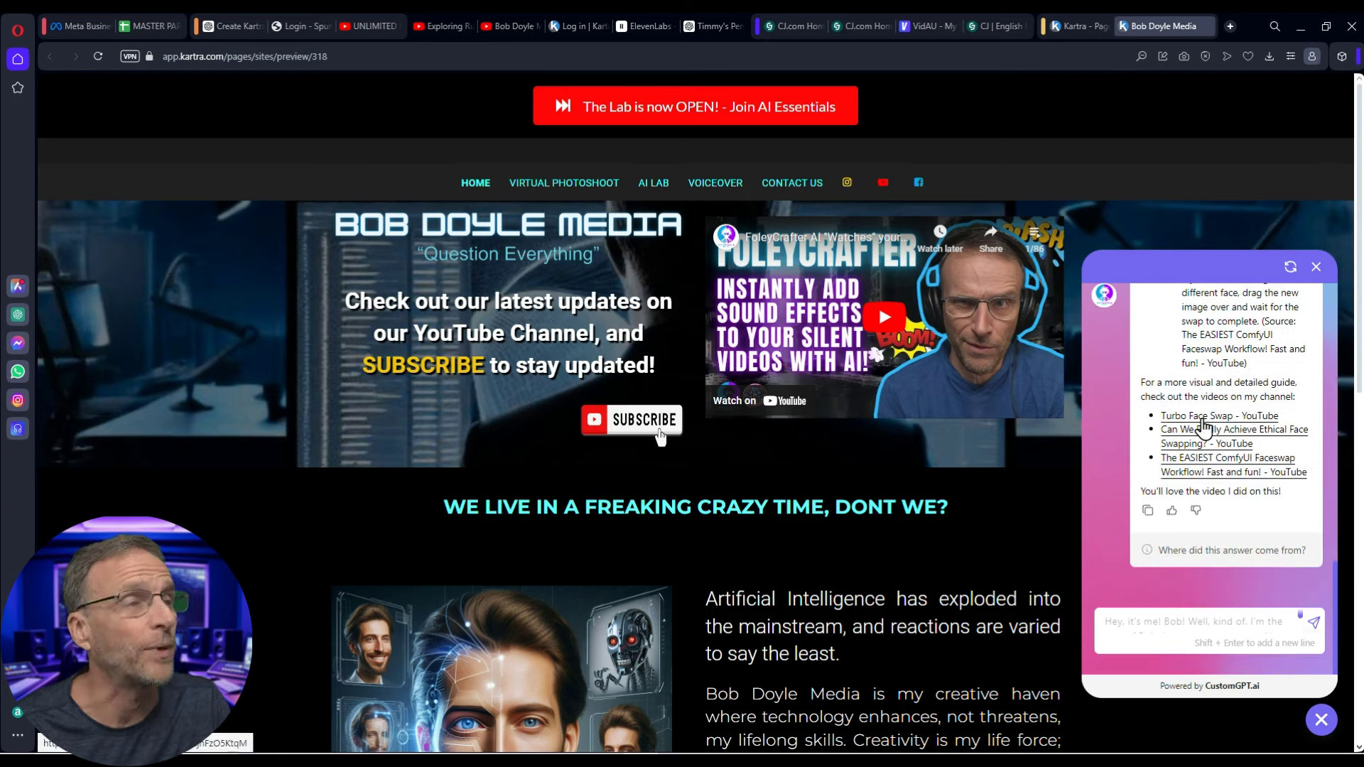
pyautogui.scroll(10, 1223, 419)
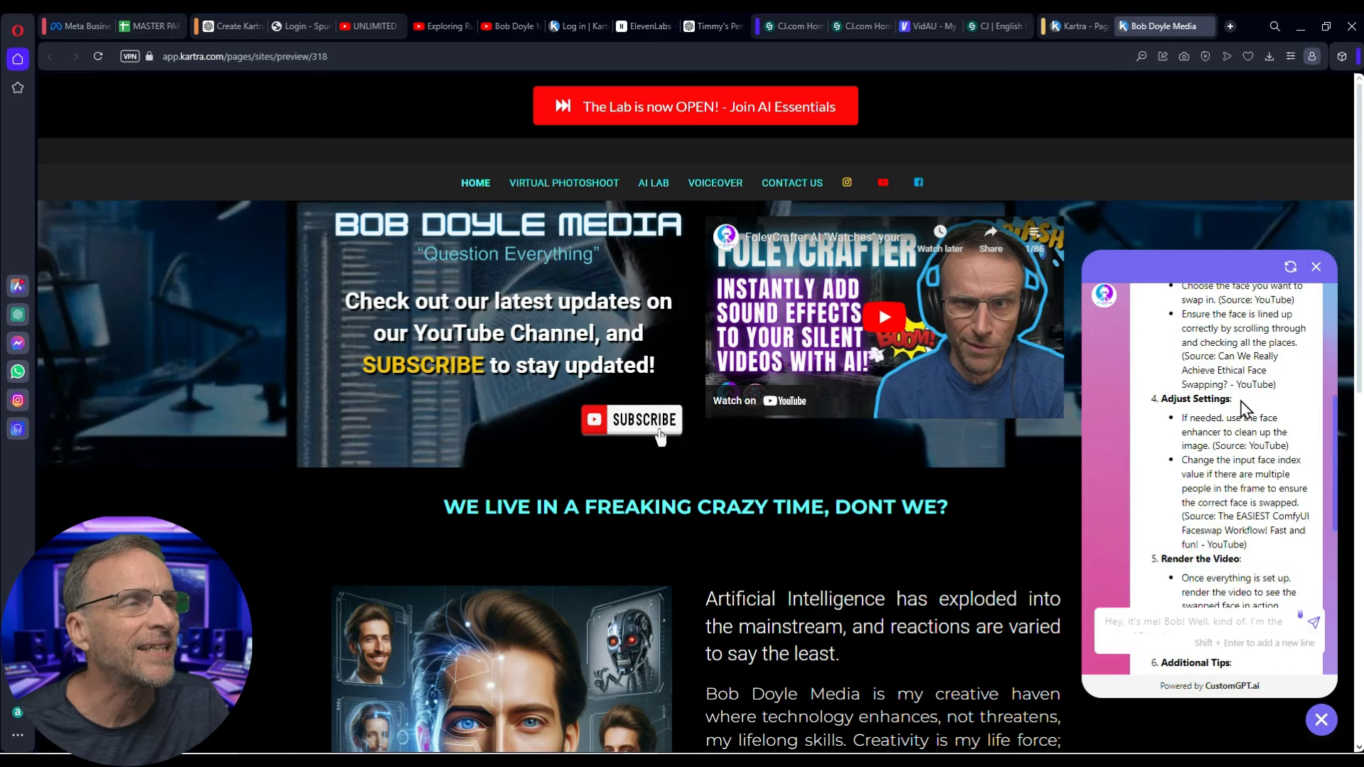
pyautogui.scroll(2, 1242, 404)
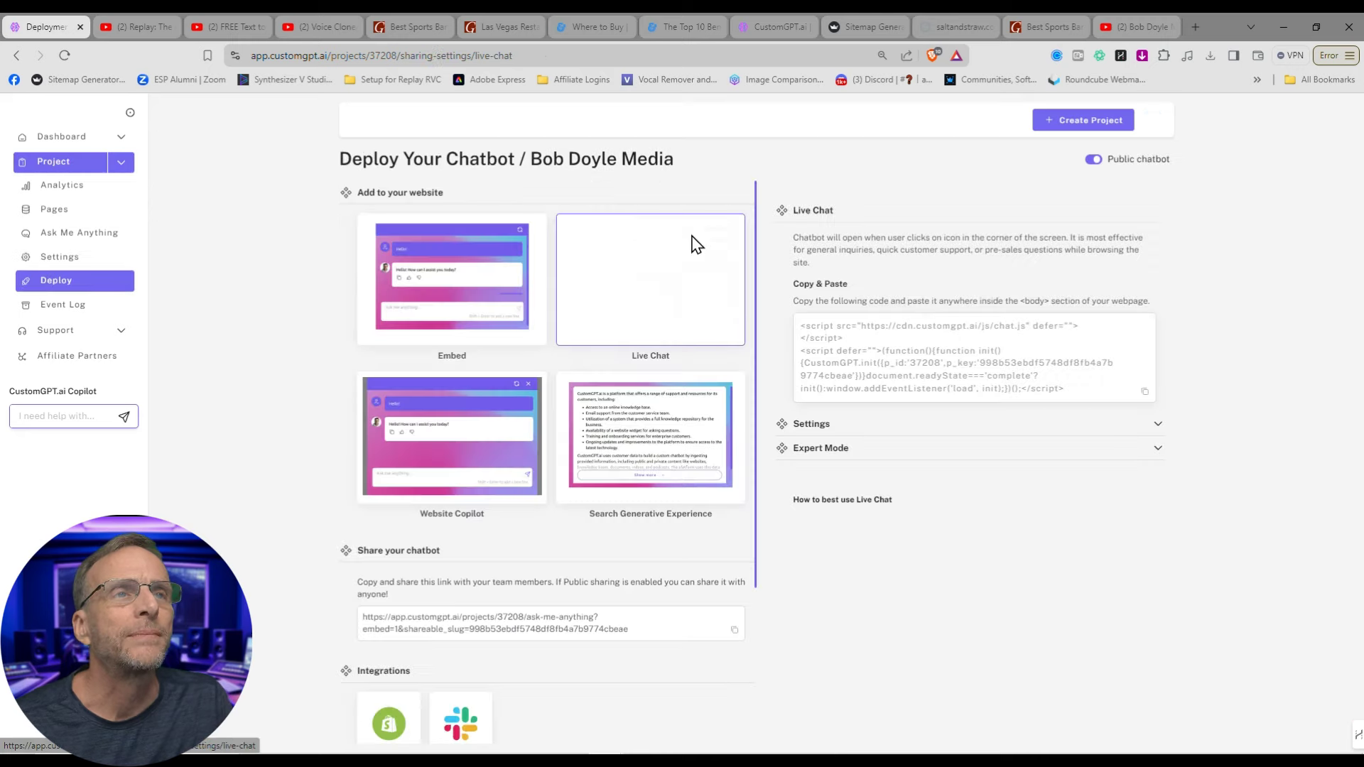
# - Set the chat window width to 600 px in the chatbot's Live Chat deployment settings in CustomGPT.ai
pyautogui.click(944, 423)
pyautogui.scroll(-3, 883, 487)
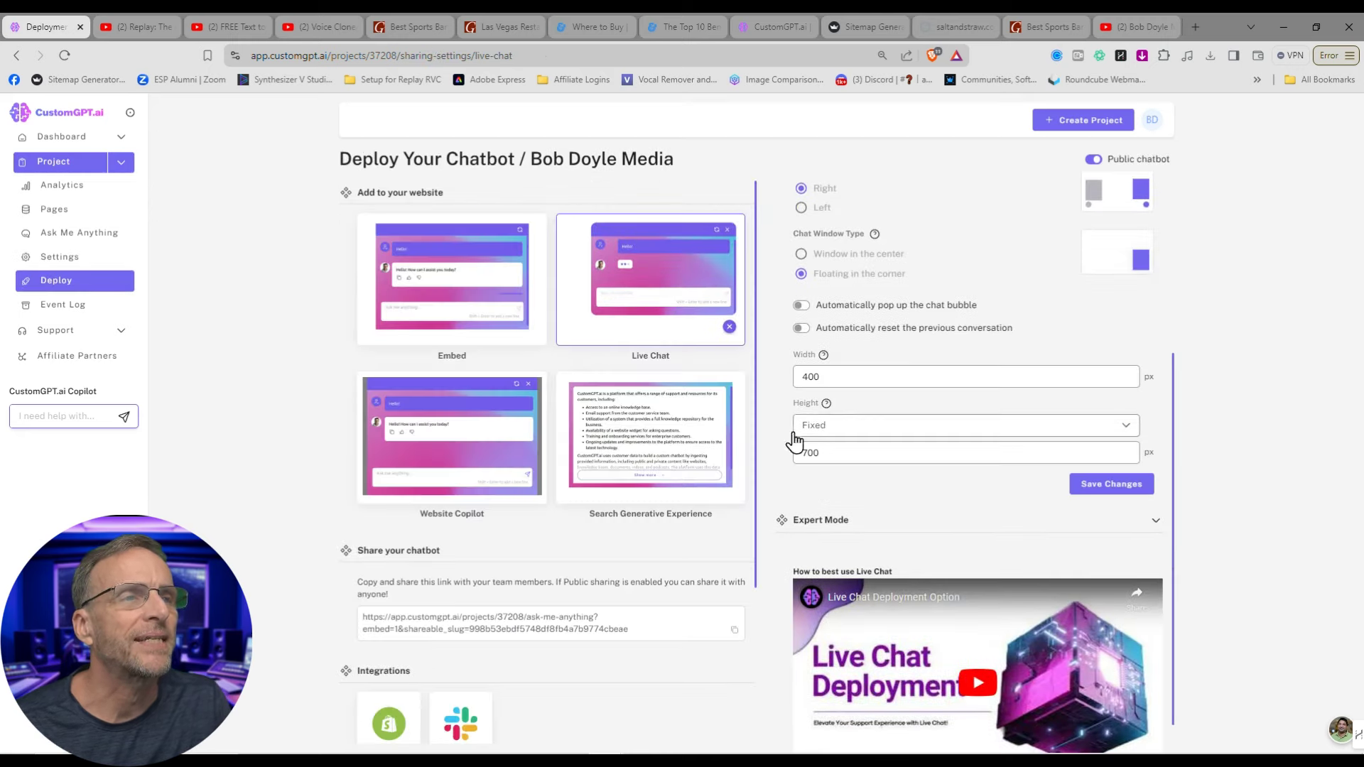
pyautogui.click(830, 375)
pyautogui.moveTo(830, 375); pyautogui.dragTo(764, 386)
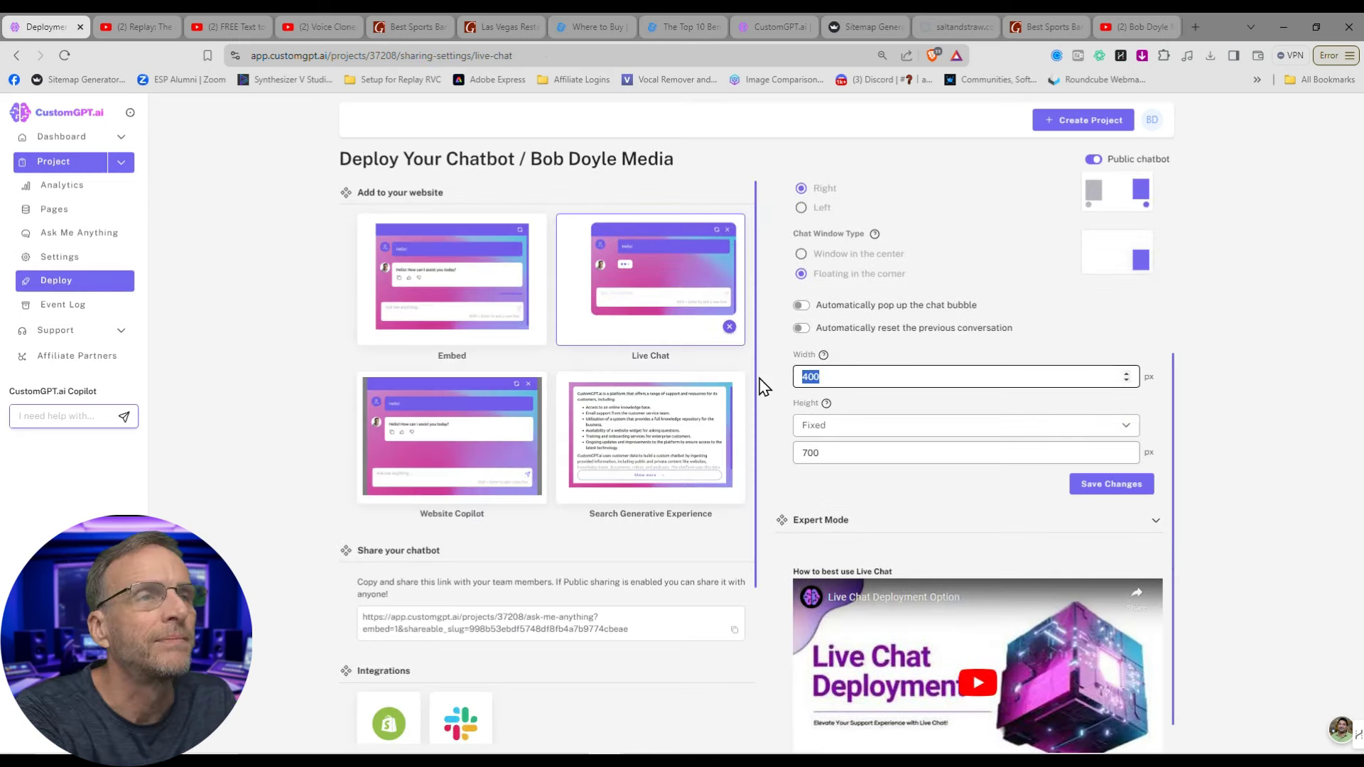
pyautogui.write('600')
pyautogui.press('Return')
# - Reload the website preview in Kartra and reopen the chat widget to check its size
pyautogui.scroll(4, 938, 341)
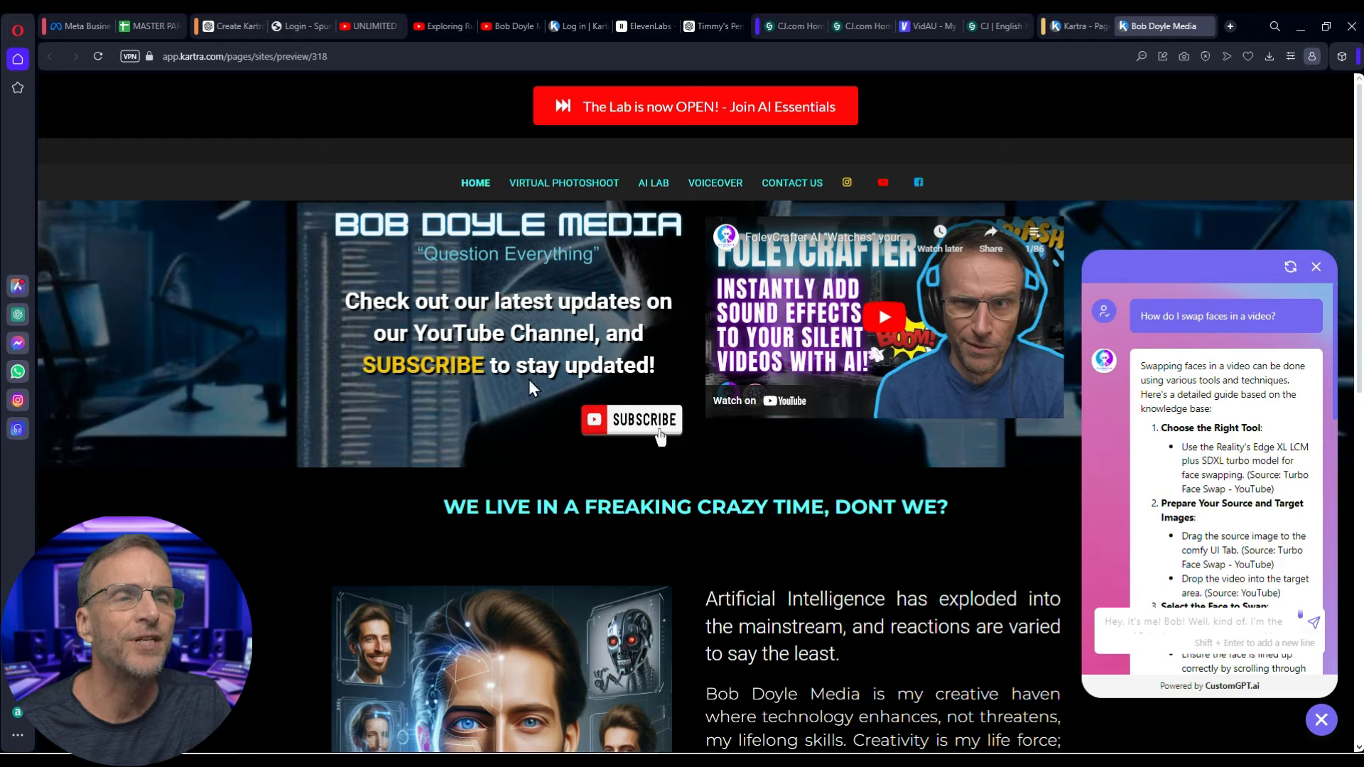
pyautogui.press('F5')
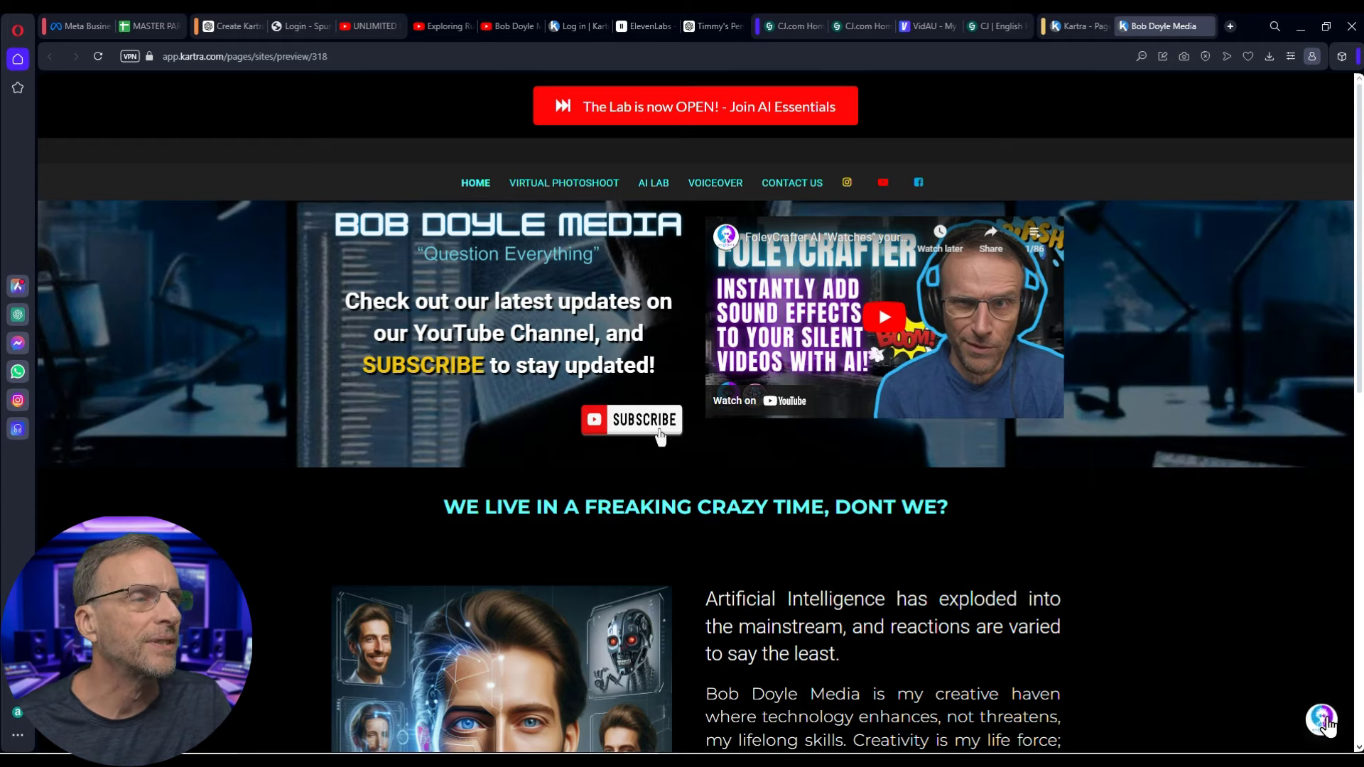
pyautogui.click(1323, 721)
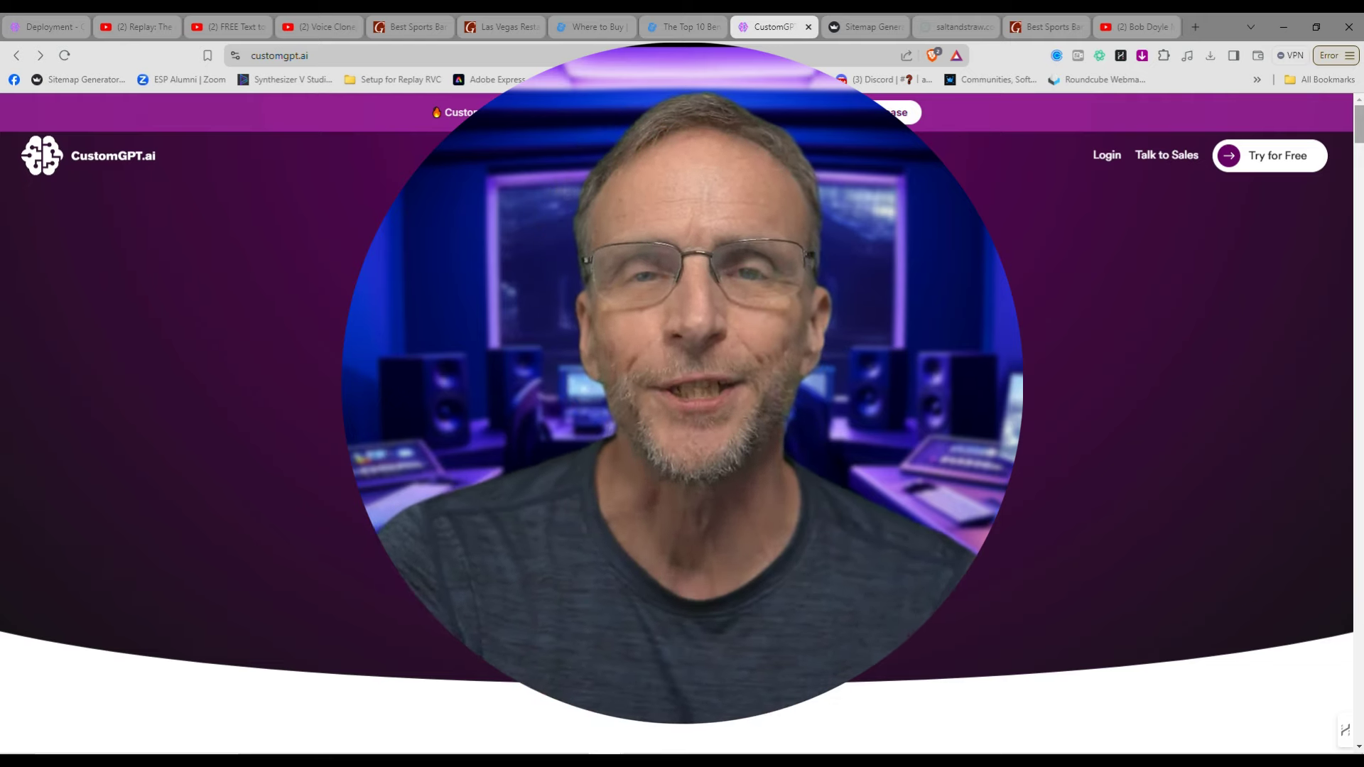
# - Open the free trial link from the CustomGPT.ai homepage in a new tab
pyautogui.middleClick(1259, 173)
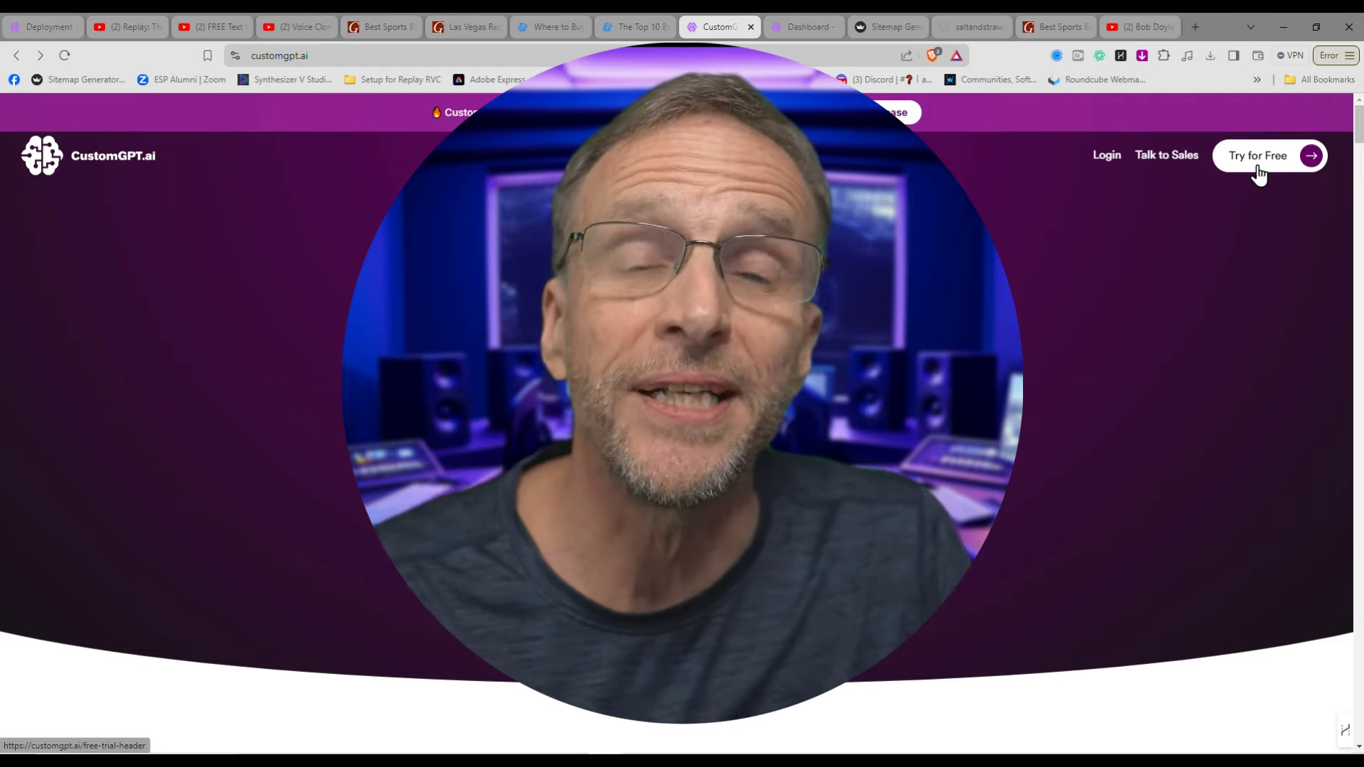